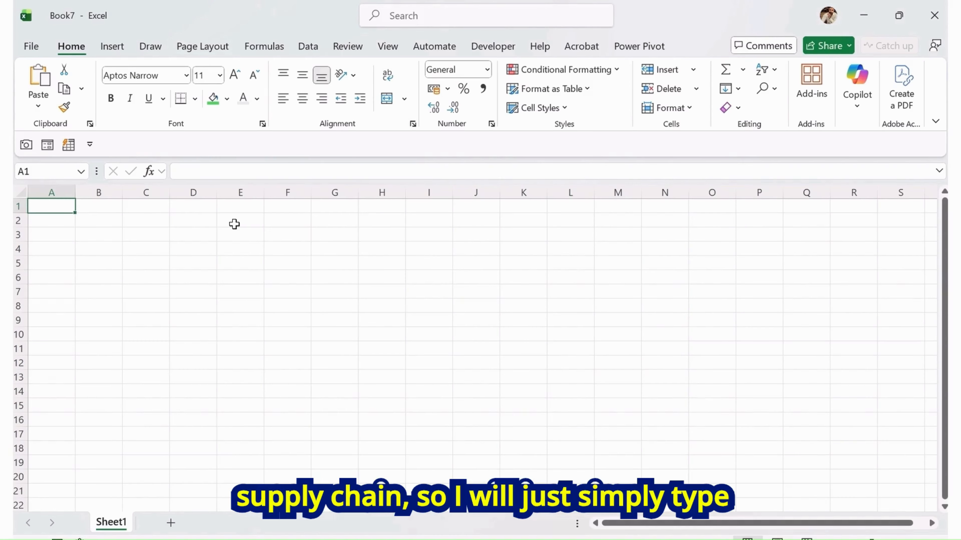
Enter the title SUPPLY CHAIN RISK ASSESSMENT in cell C2
click(146, 226)
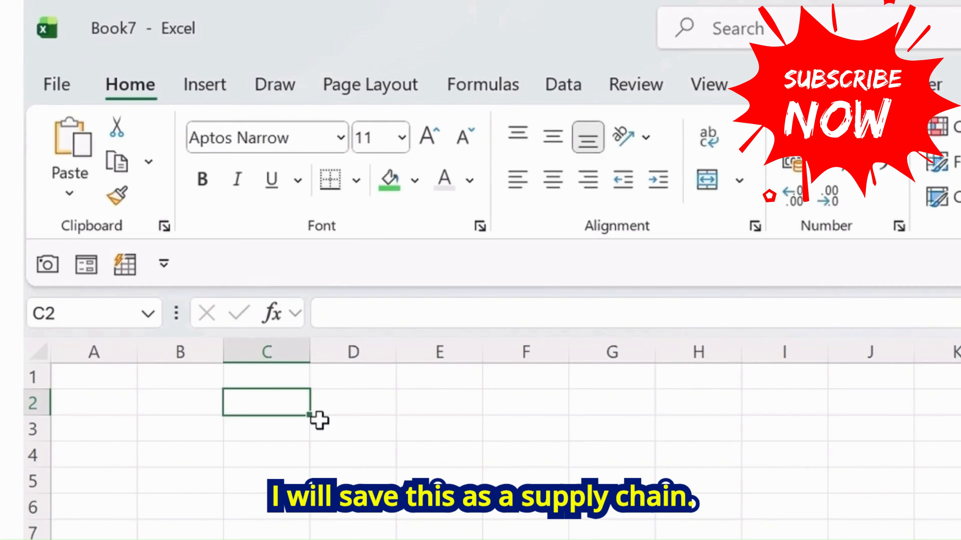
text(supp)
key(BackSpace)
key(BackSpace)
key(BackSpace)
key(BackSpace)
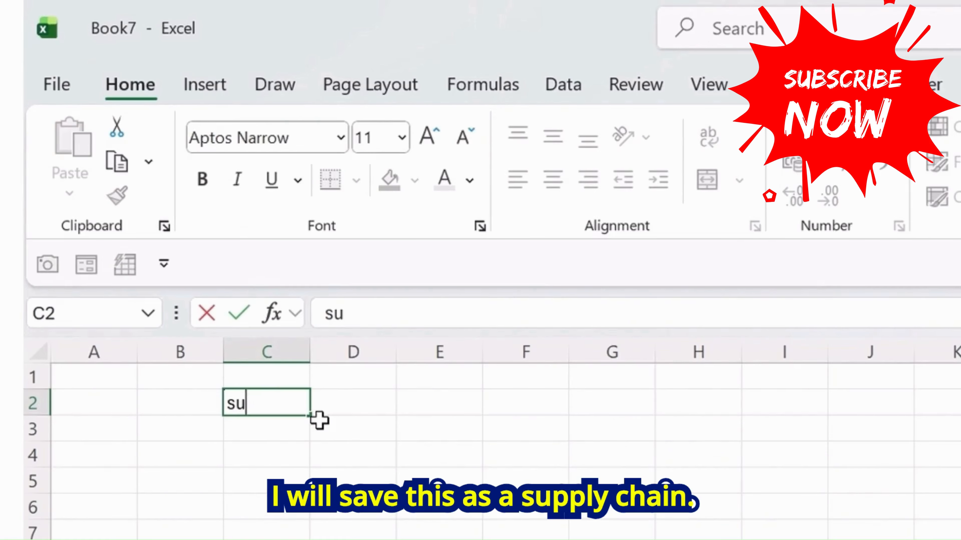
text(SUPPLY CHA)
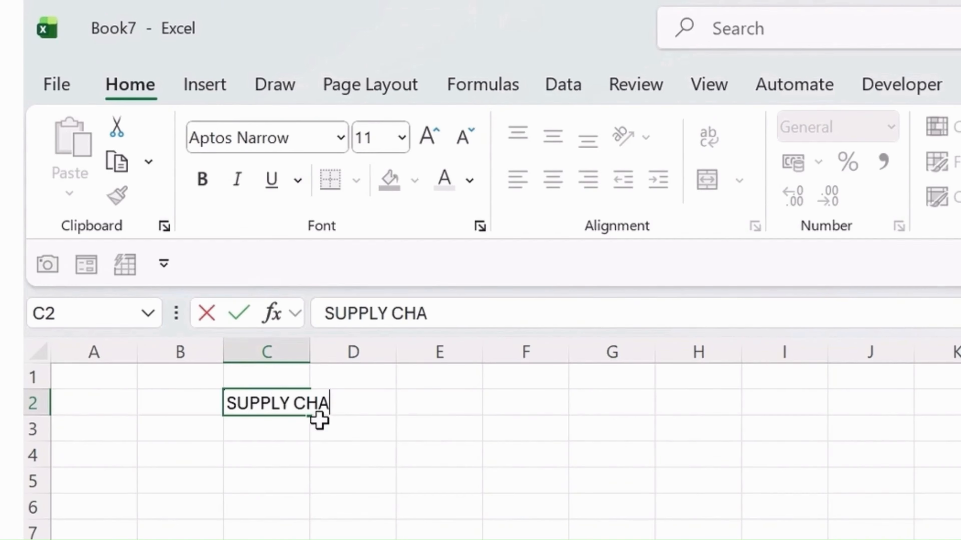
text(IN RISK )
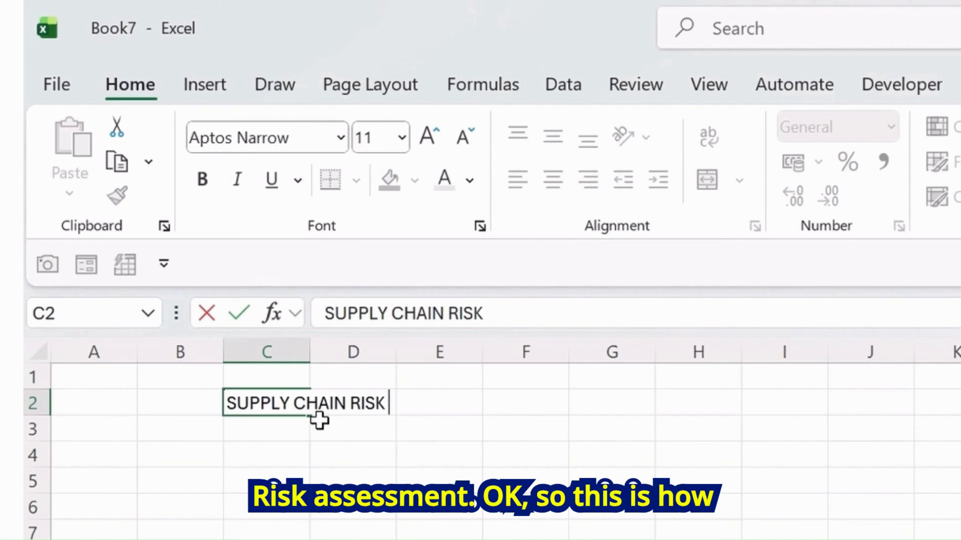
text(ASSESSMENT)
key(Return)
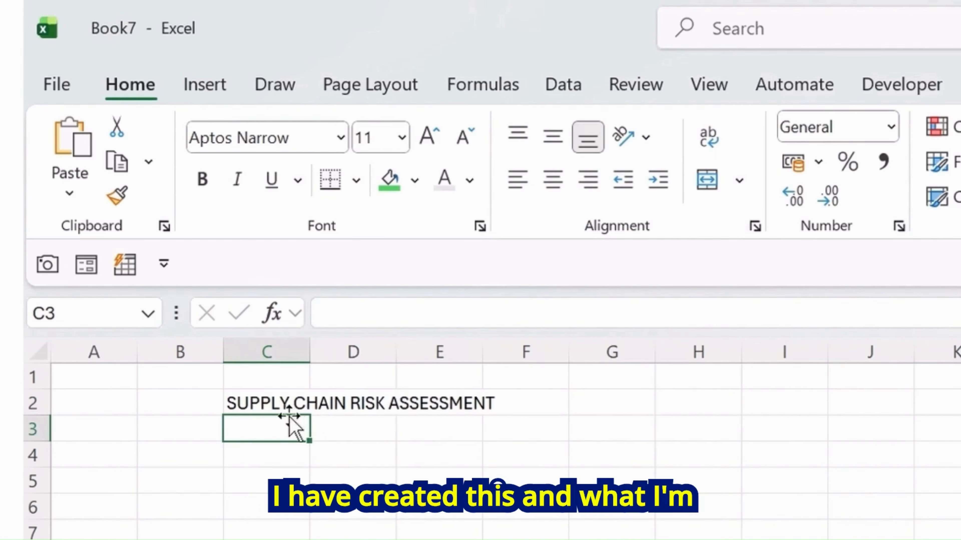
Merge and center the title across C2:N3 and align it to the middle vertically
drag(285, 403, 960, 429)
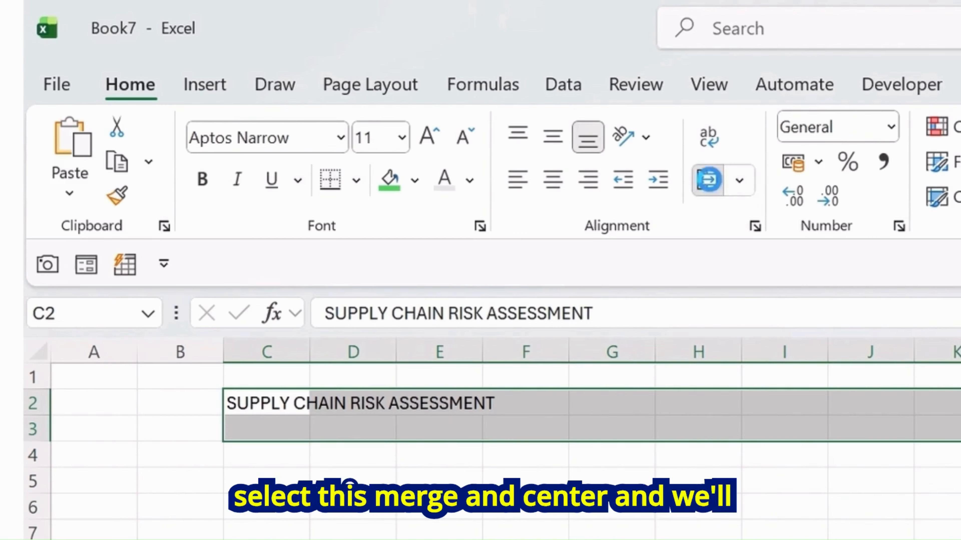
click(707, 179)
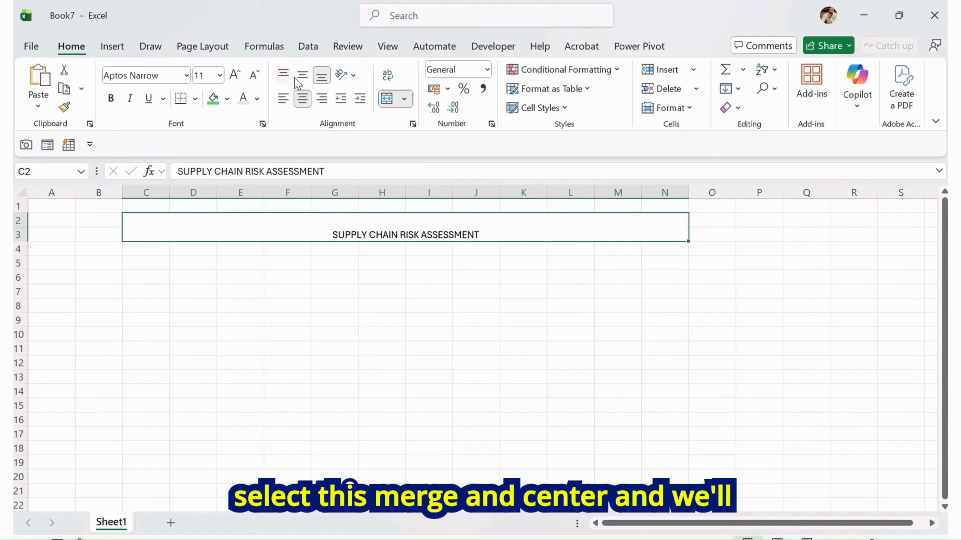
click(299, 77)
Increase the title's font size to 18 and make it bold
click(239, 80)
click(239, 79)
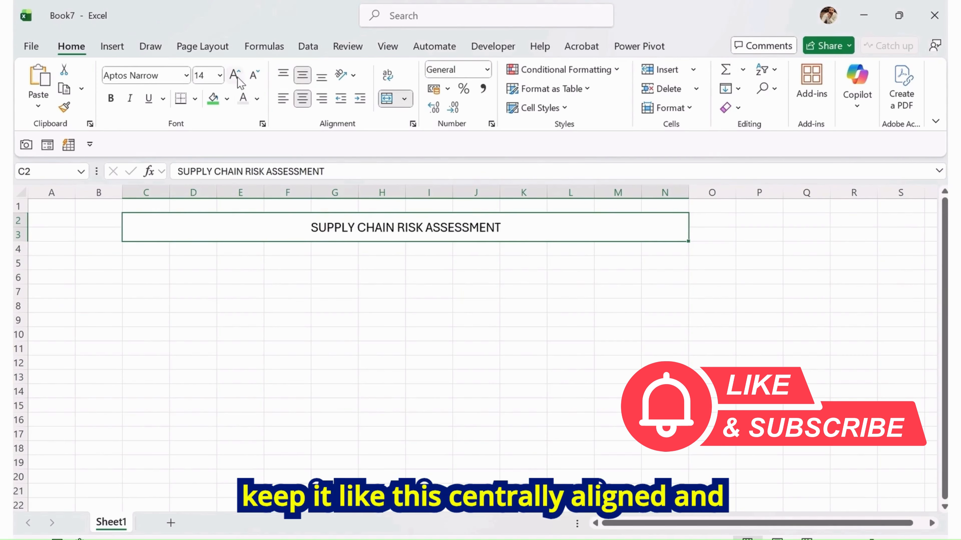
click(239, 79)
click(239, 80)
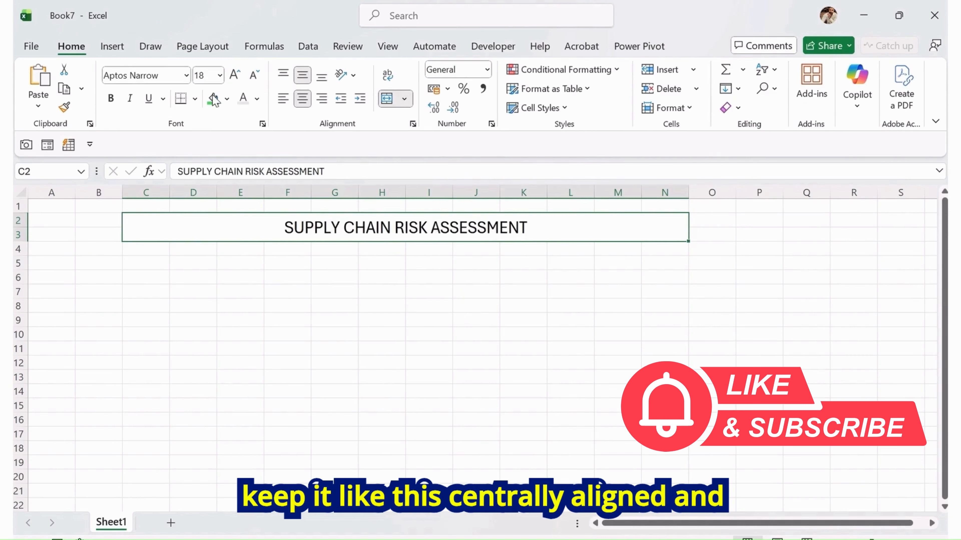
click(110, 99)
Fill the title band B2:S3 with dark purple and set its font colour to white
drag(90, 220, 882, 238)
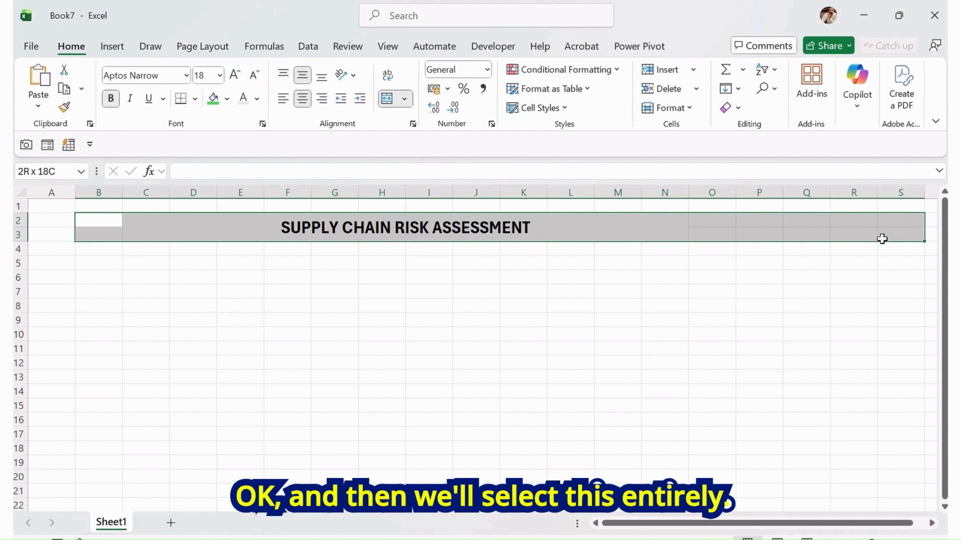
click(227, 98)
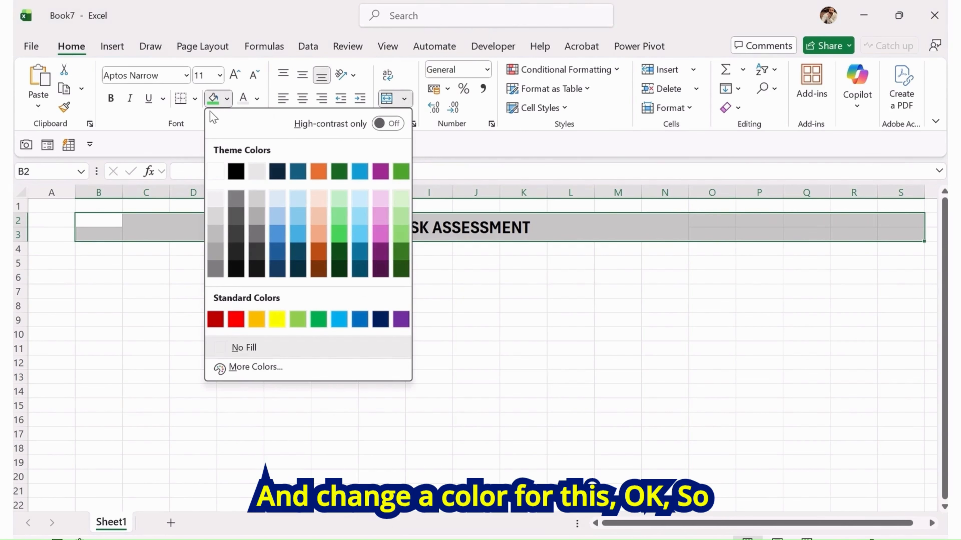
click(380, 269)
click(246, 99)
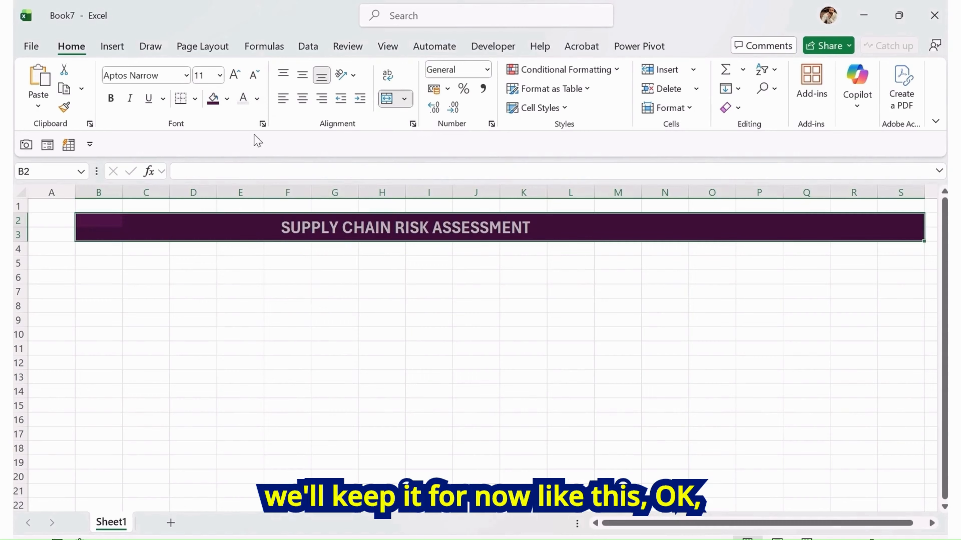
click(284, 288)
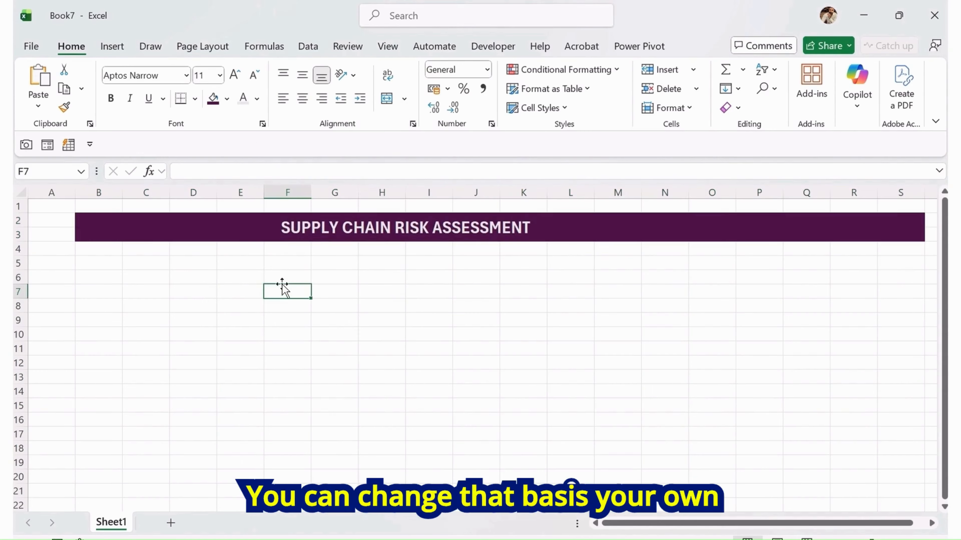
click(319, 226)
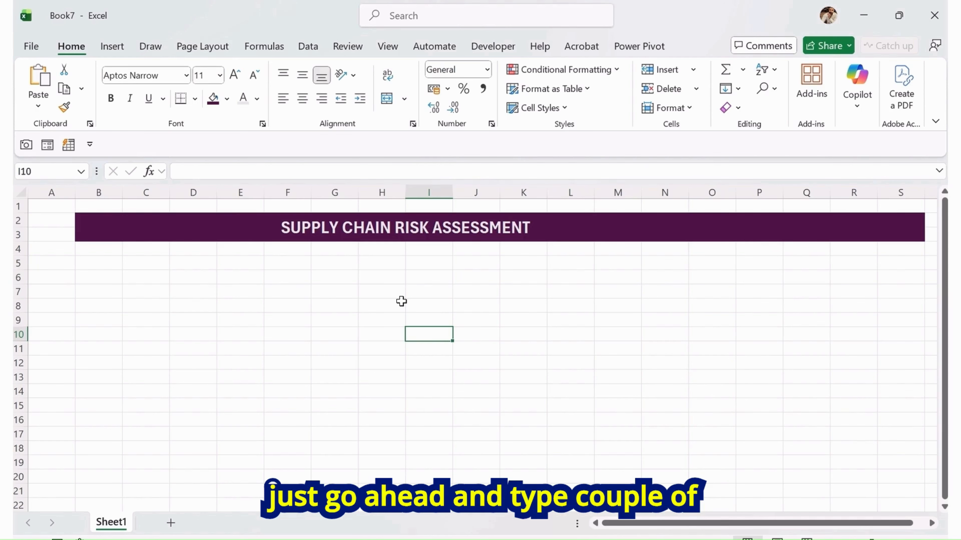
Enter the labels TOTAL RISK in B6 and MEDIUM IMPACT RISK in B10
click(84, 281)
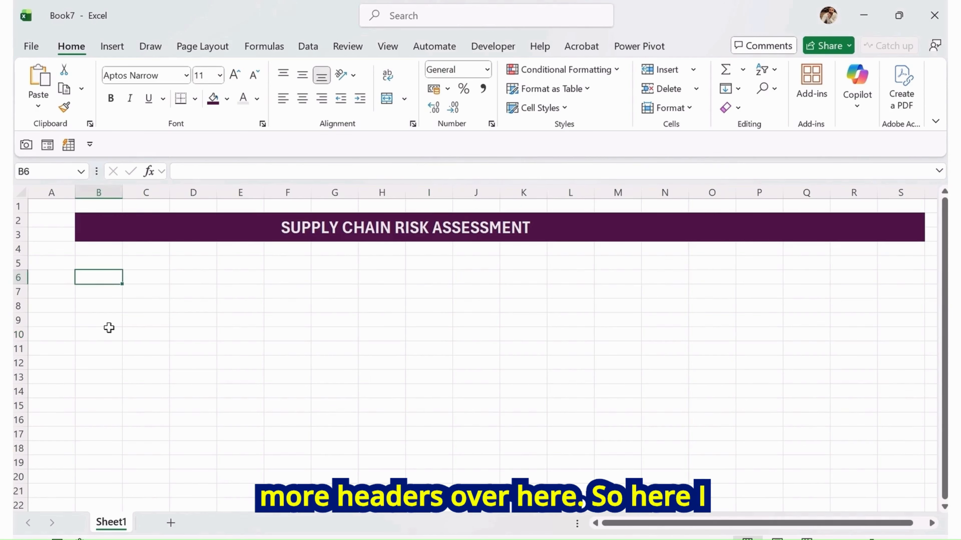
text(tot)
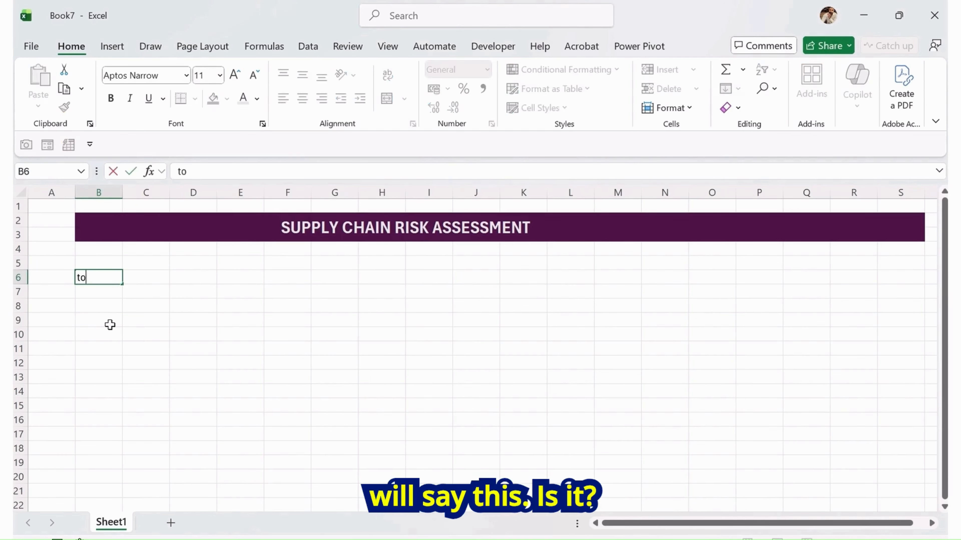
text(OTAL RISK)
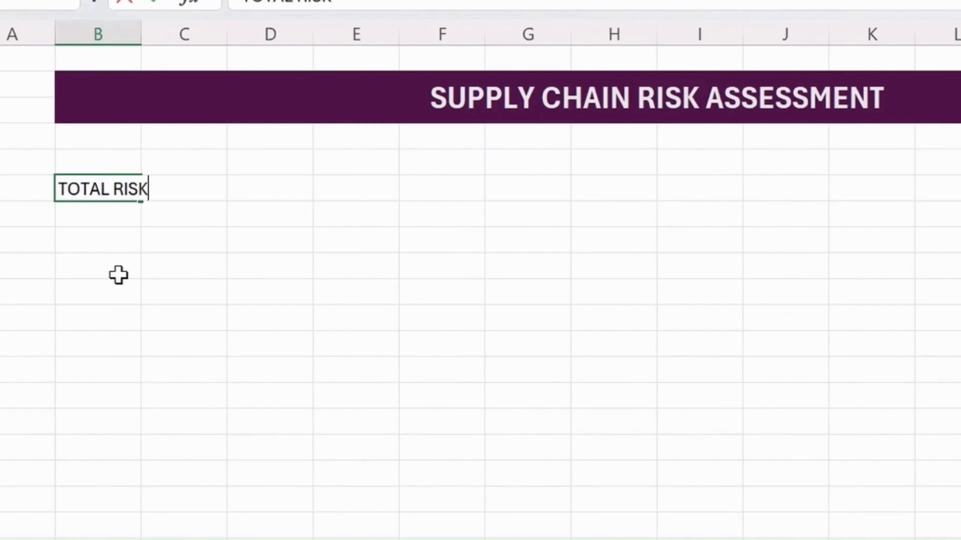
key(Return)
key(Down)
key(Down)
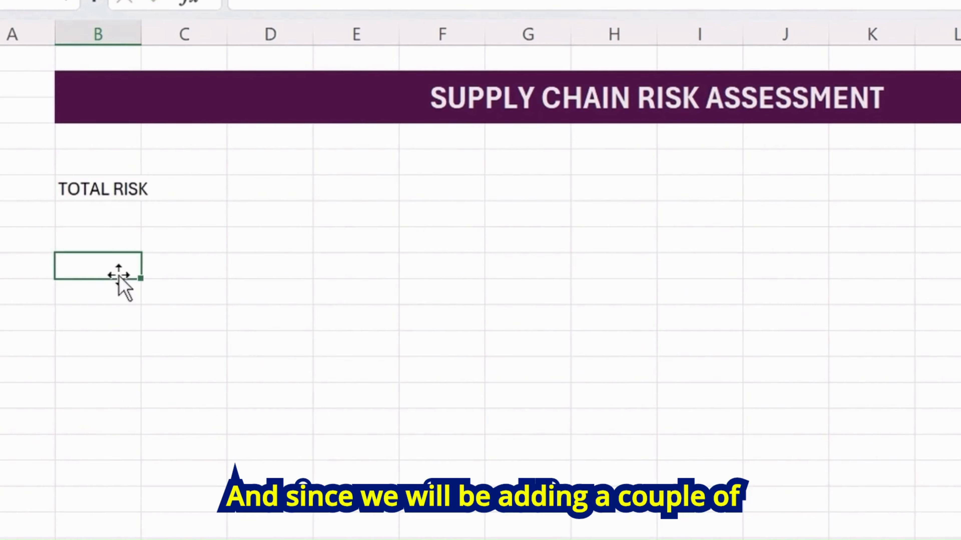
key(Down)
text(T)
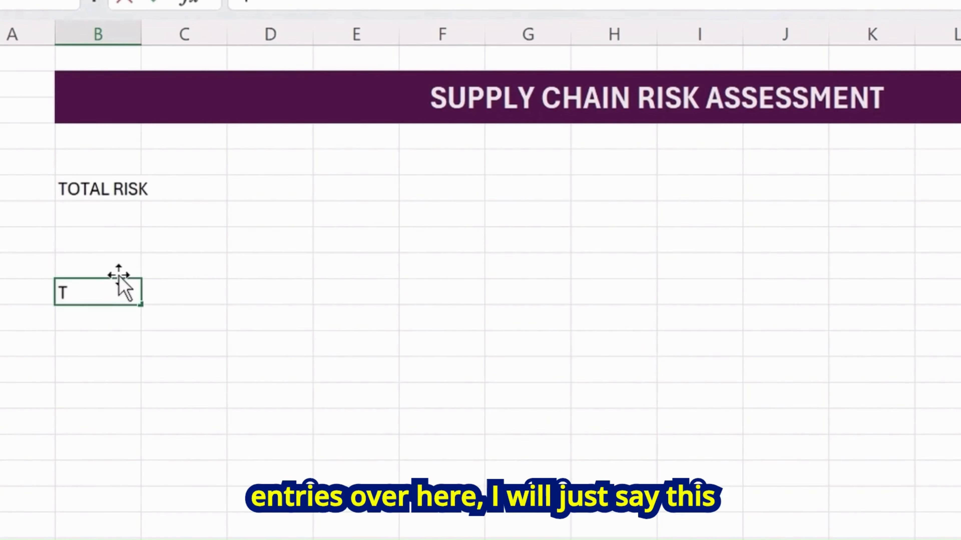
text(MEDI)
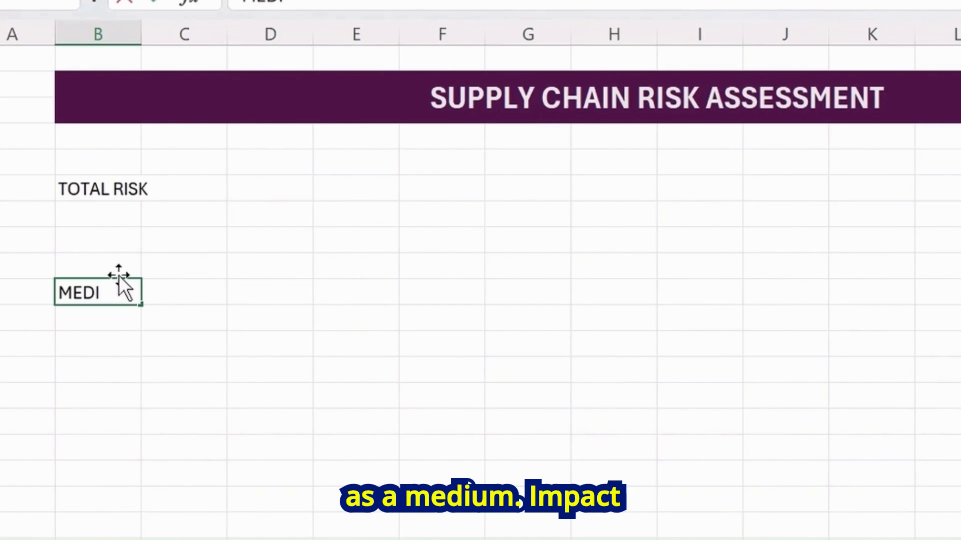
text(UM IMPACT RISK)
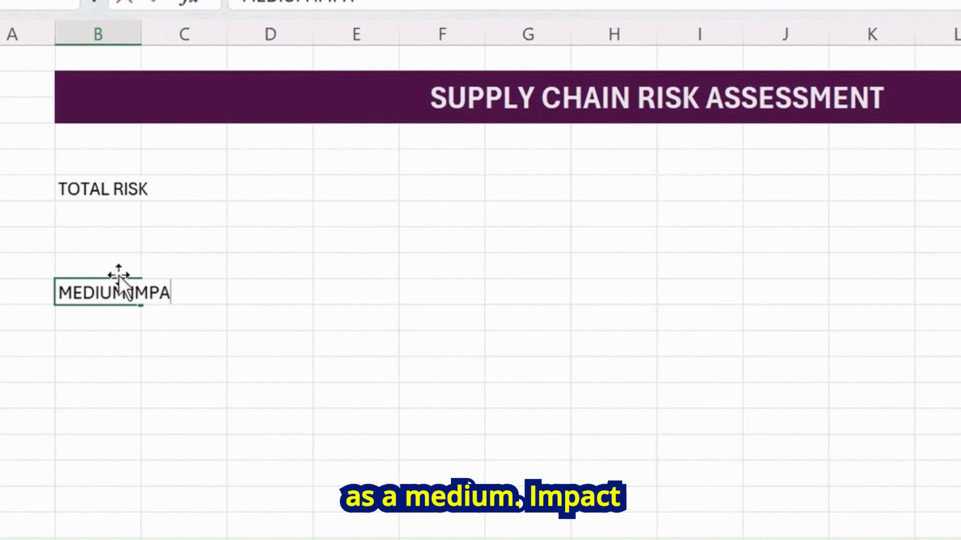
Enter the labels LOW IMPACT RISK in E10 and HIGH IMPACT RISK in E6
key(Tab)
key(Tab)
key(Tab)
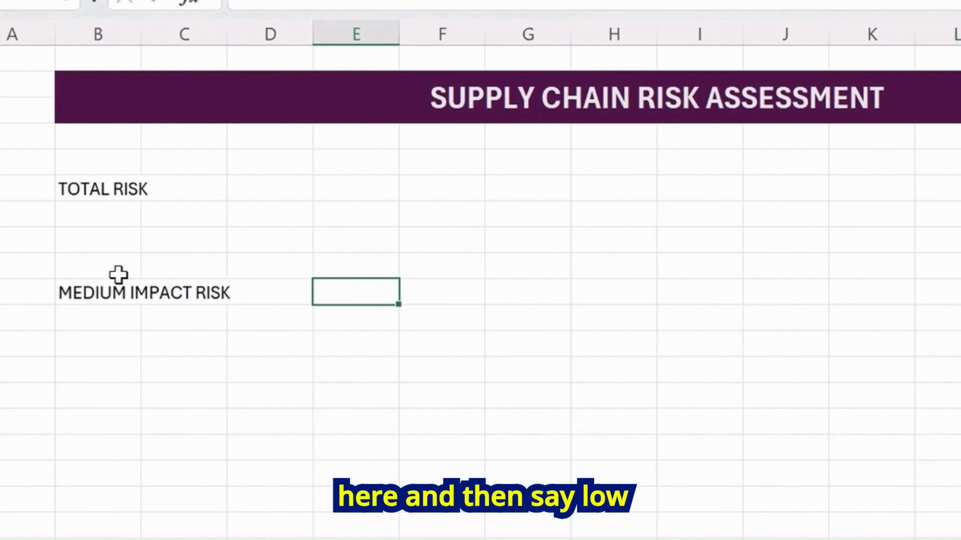
text(LOW I)
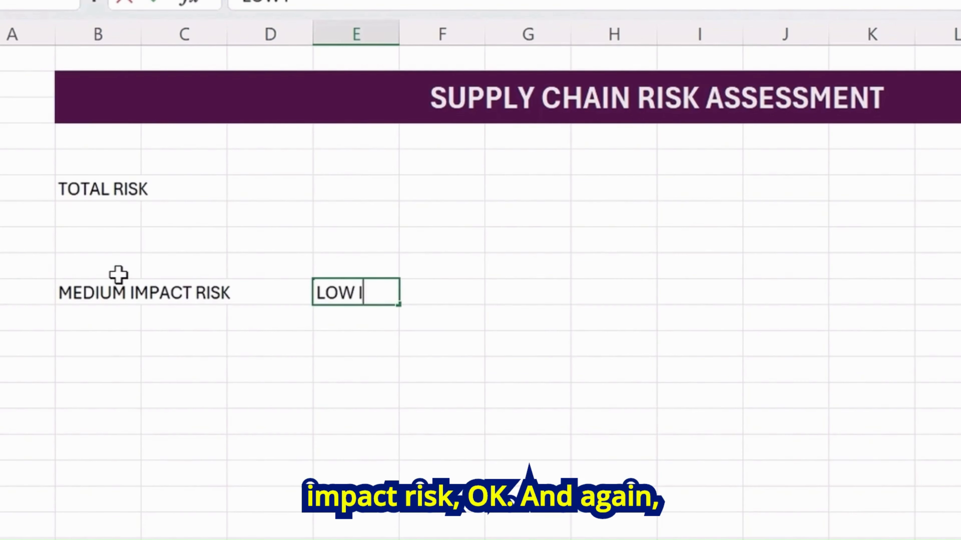
text(MPACT RIS)
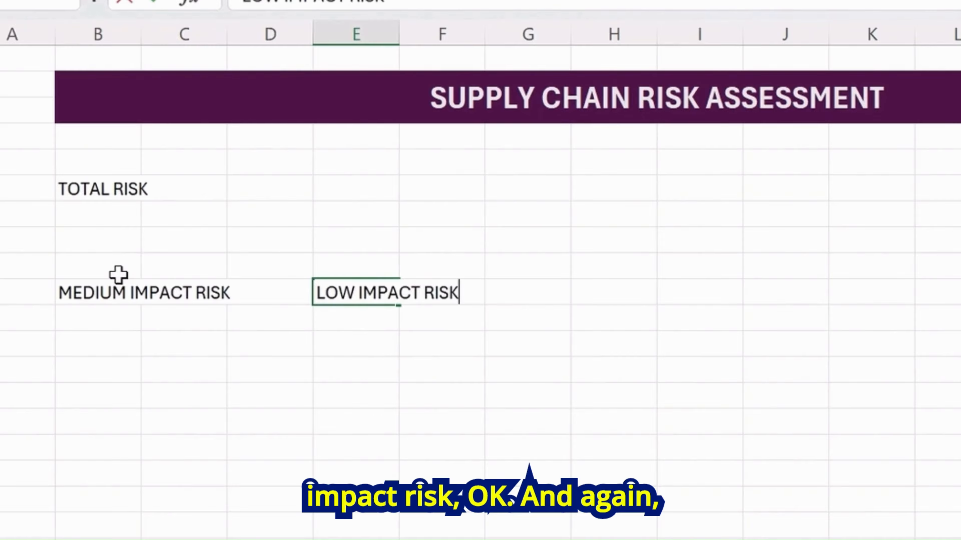
text(K)
key(Return)
key(Up)
key(Up)
key(Up)
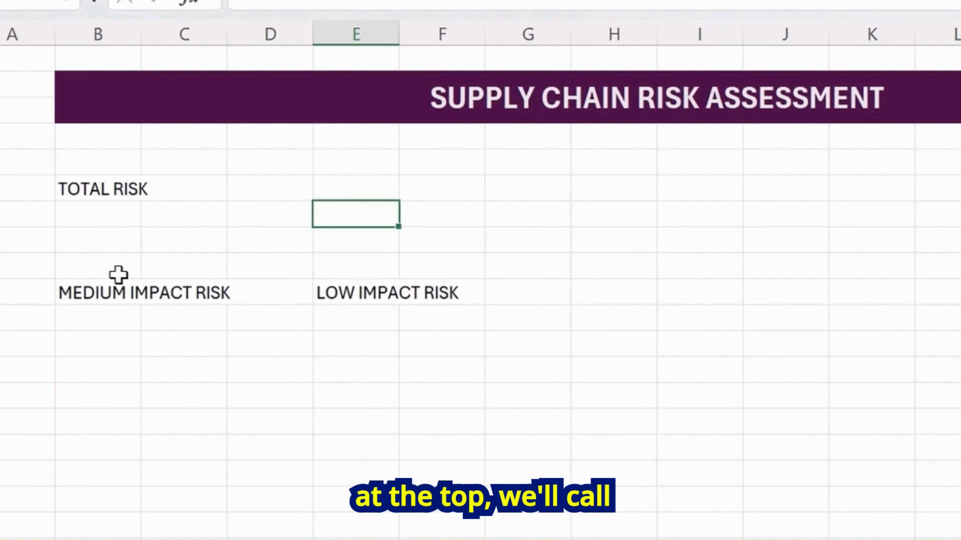
key(Up)
text(HIGH)
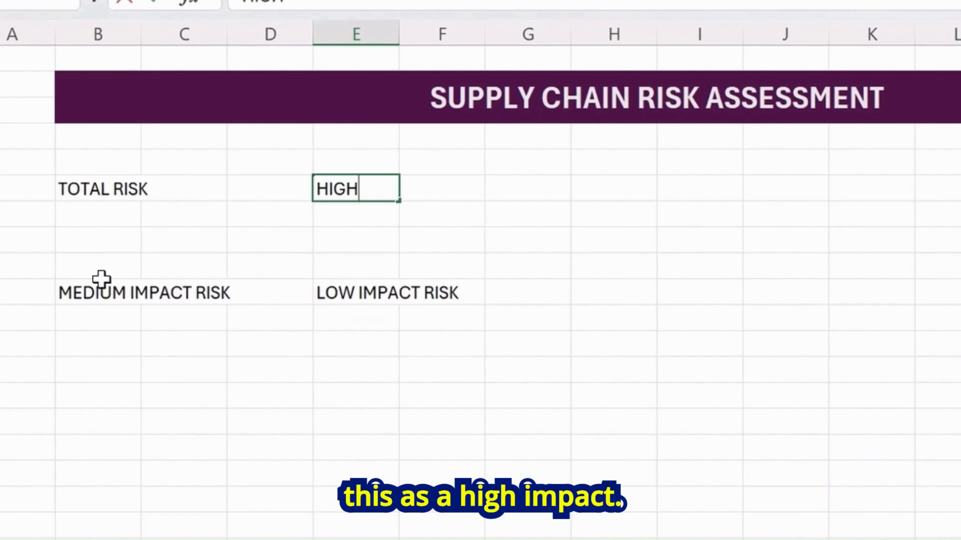
text( IMPACT RISK)
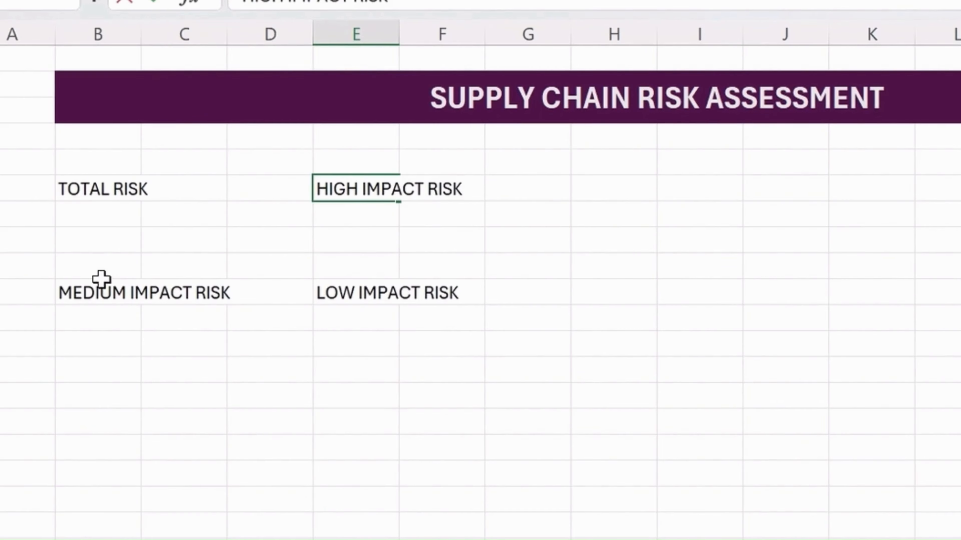
key(Return)
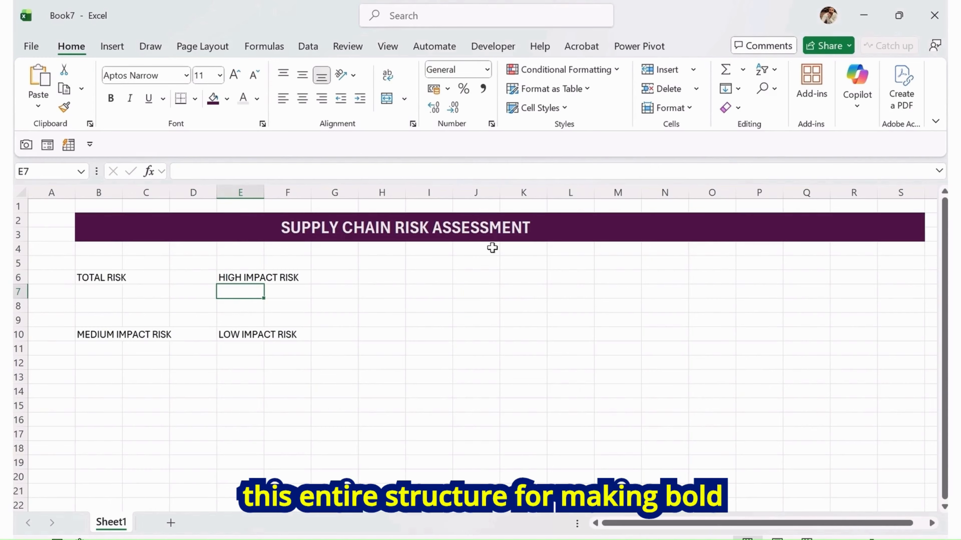
click(259, 278)
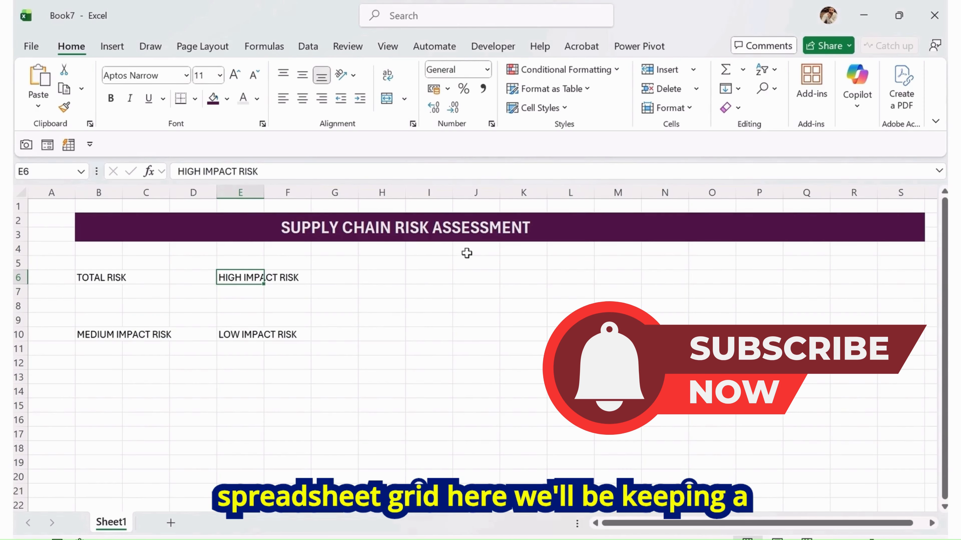
drag(467, 254, 885, 360)
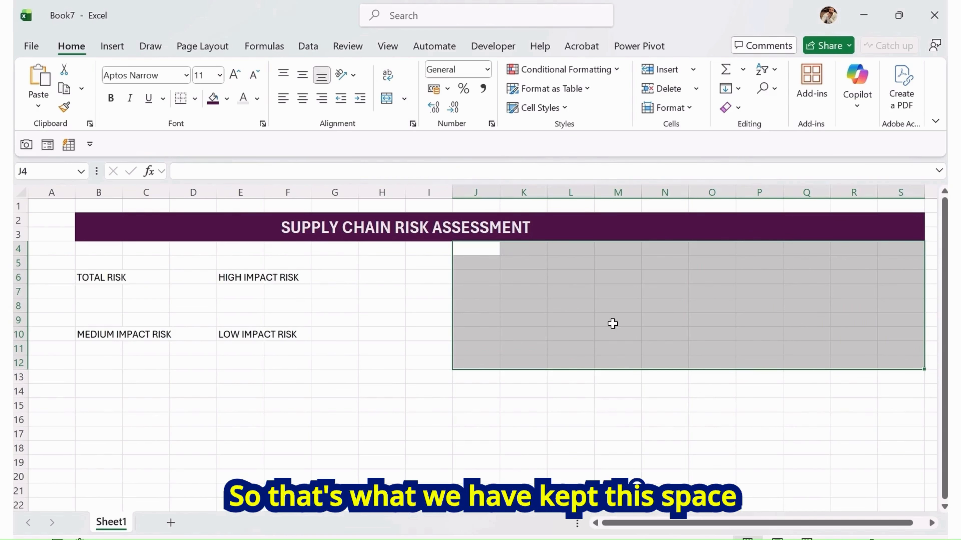
scroll(280, 340, down, 1)
click(119, 362)
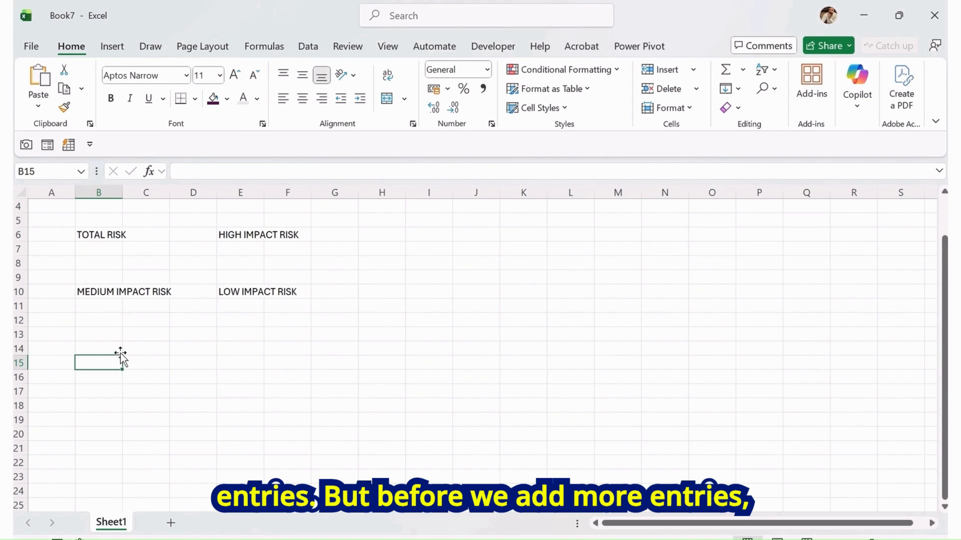
Rename the worksheet tab as Risk Assessment
double_click(110, 524)
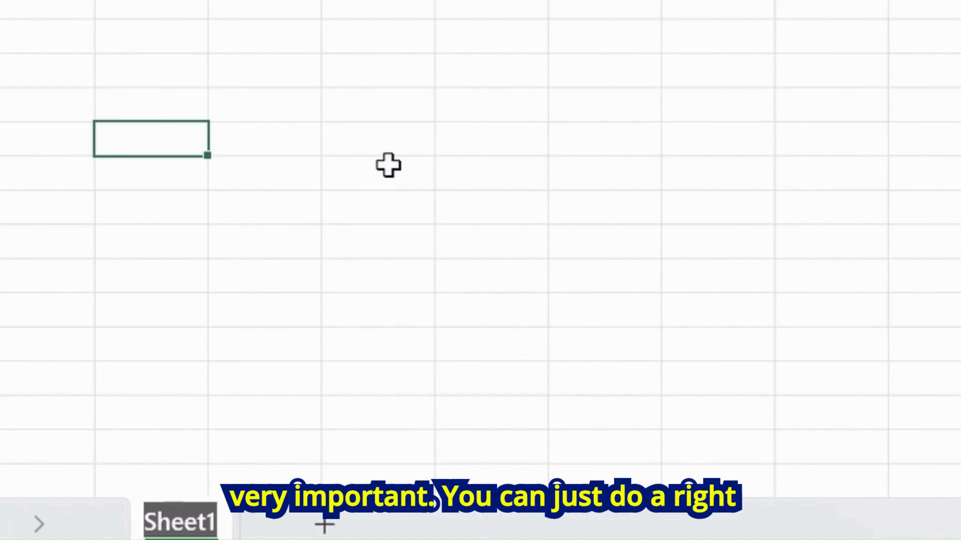
text(r)
key(BackSpace)
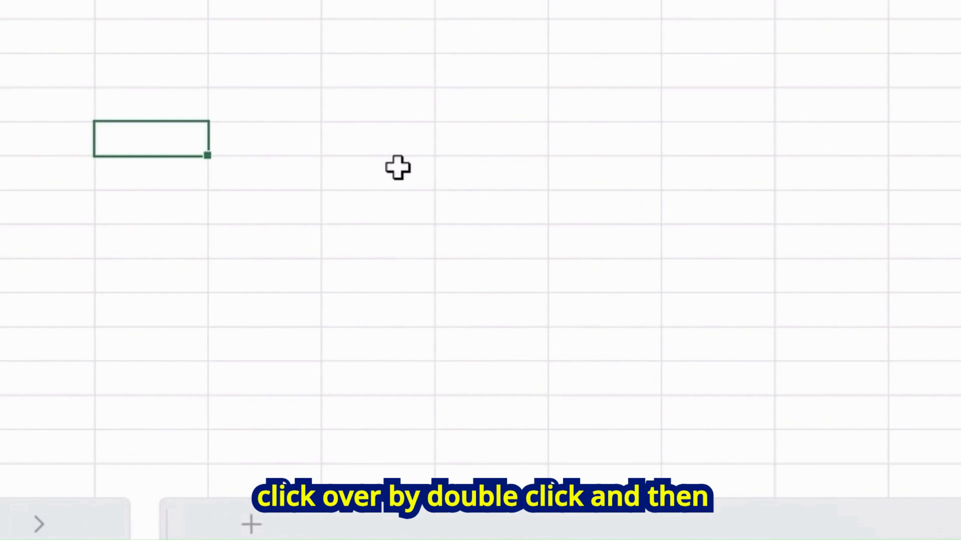
text(Risk Asse)
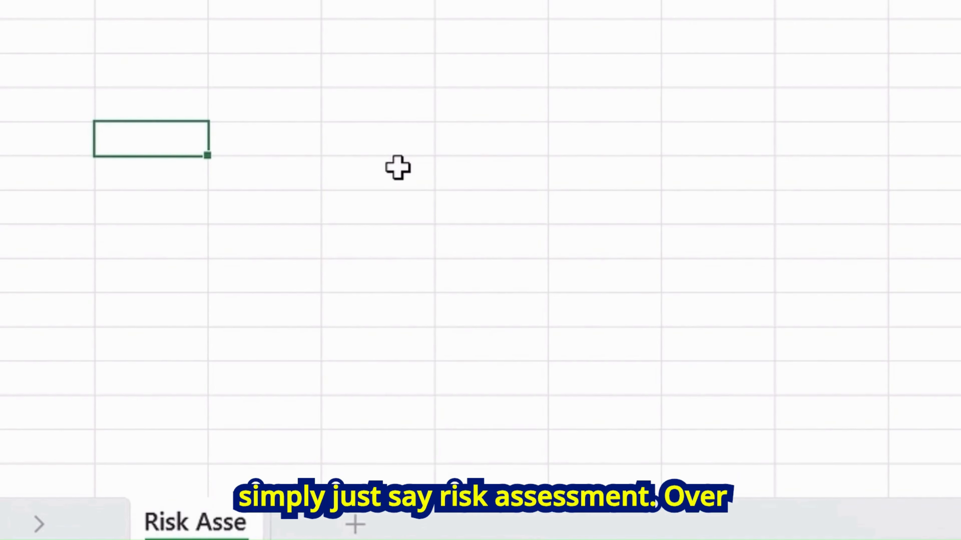
text(ssment)
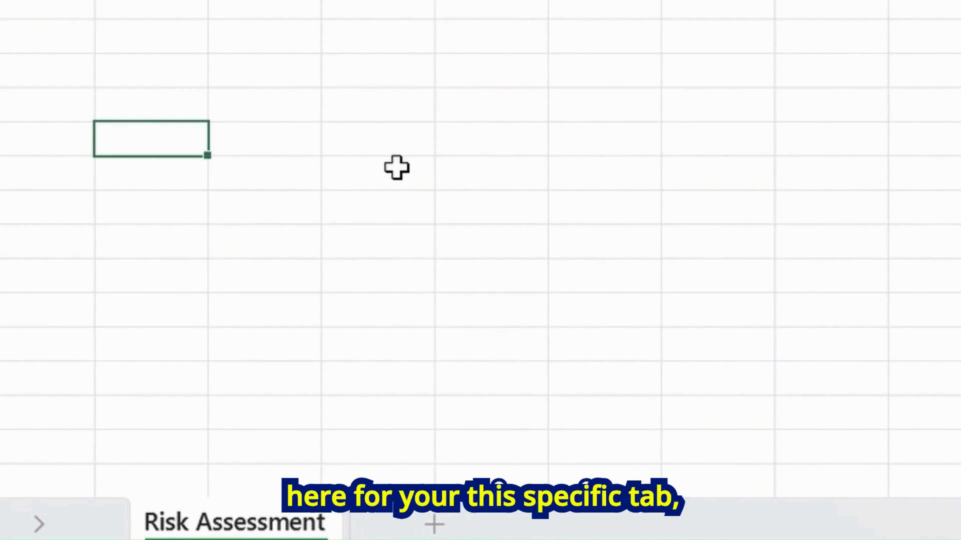
Enter the column header NO. in B18
click(397, 168)
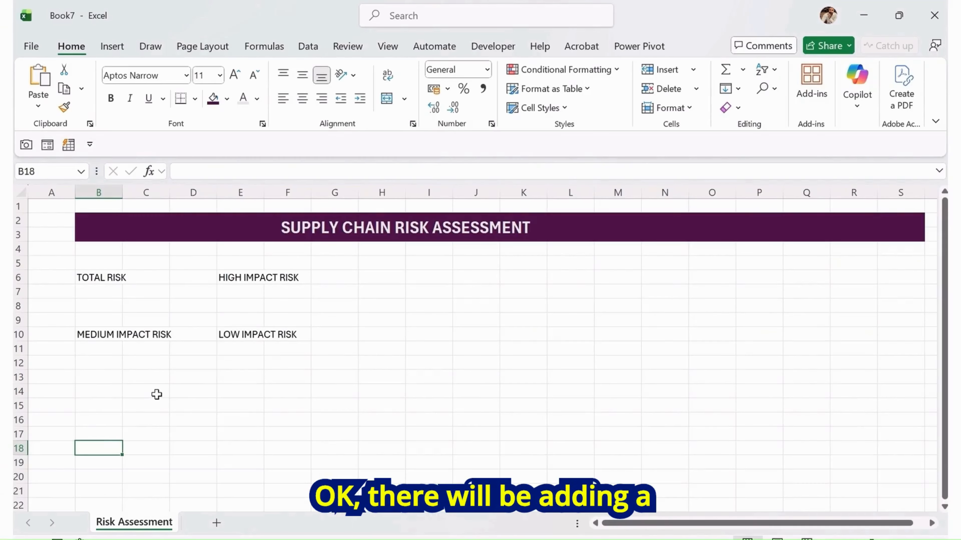
text(NO)
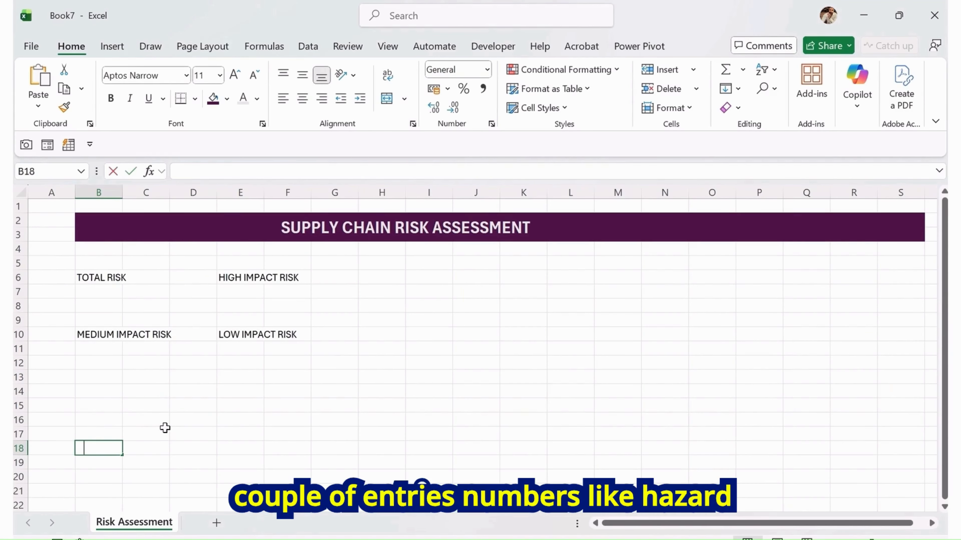
text(.)
key(Tab)
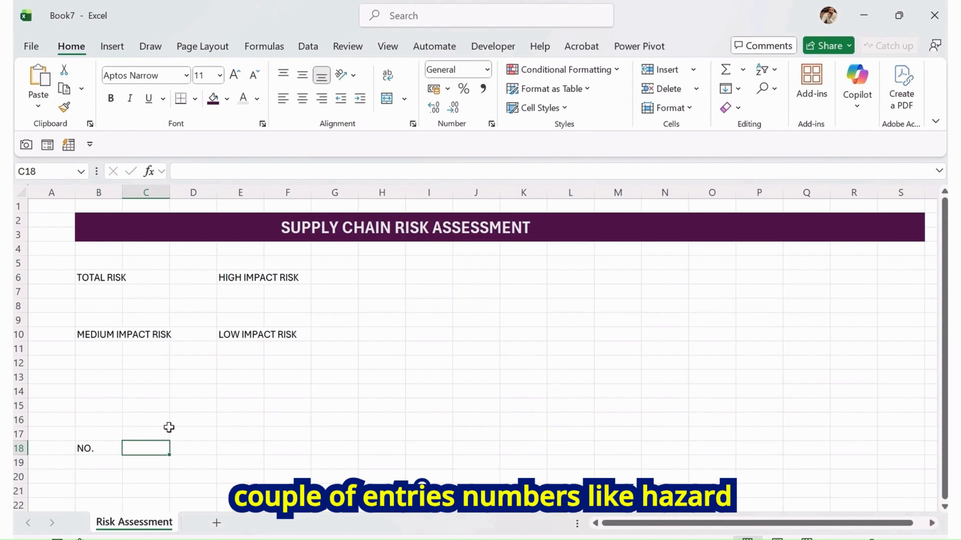
Enter the header HAZARD ( SUPPLY CHAIN ) in C18
text(HAZAR)
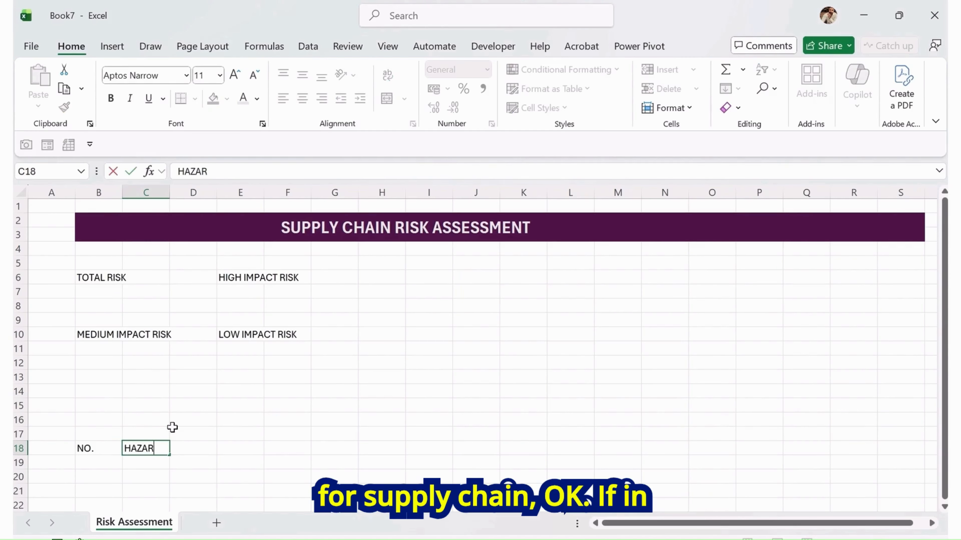
text(D ( SUPPLY )
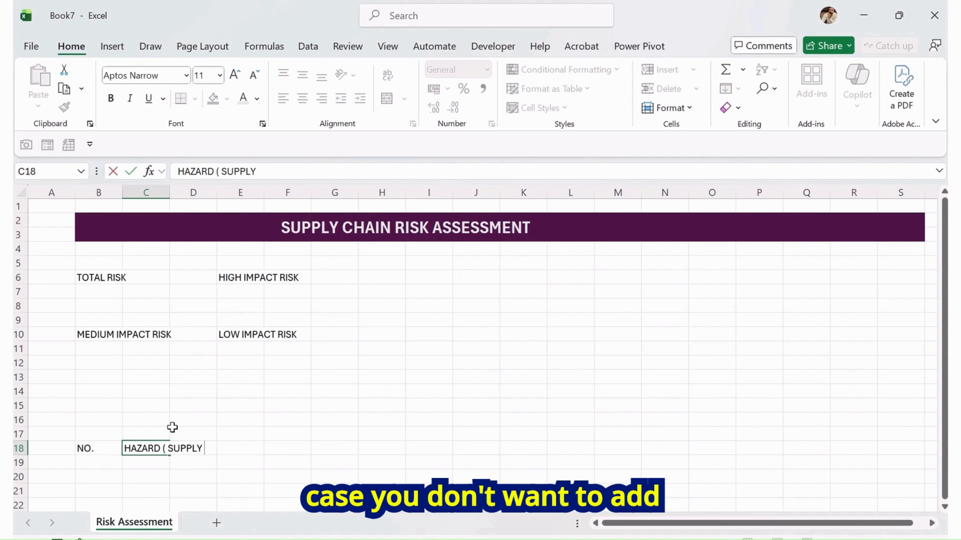
text(CHAIN)
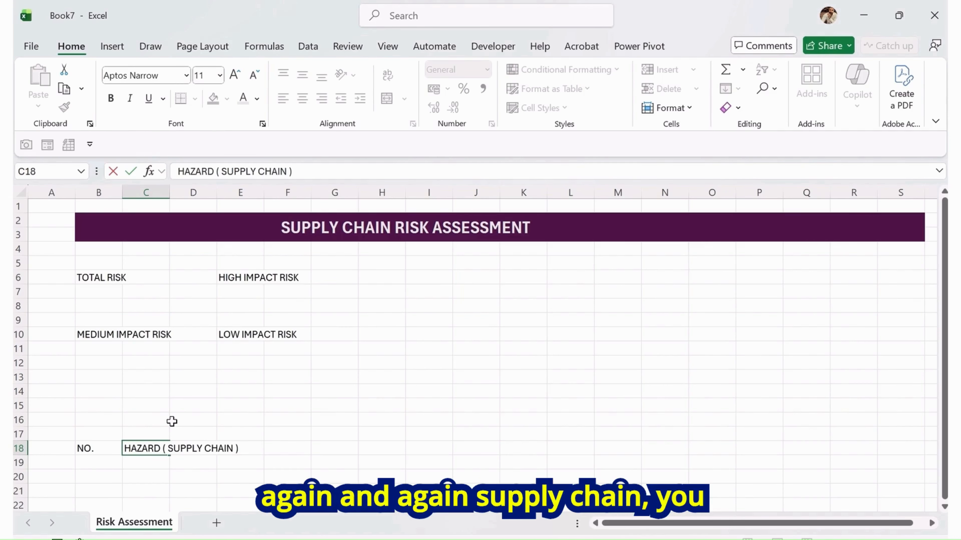
key(Tab)
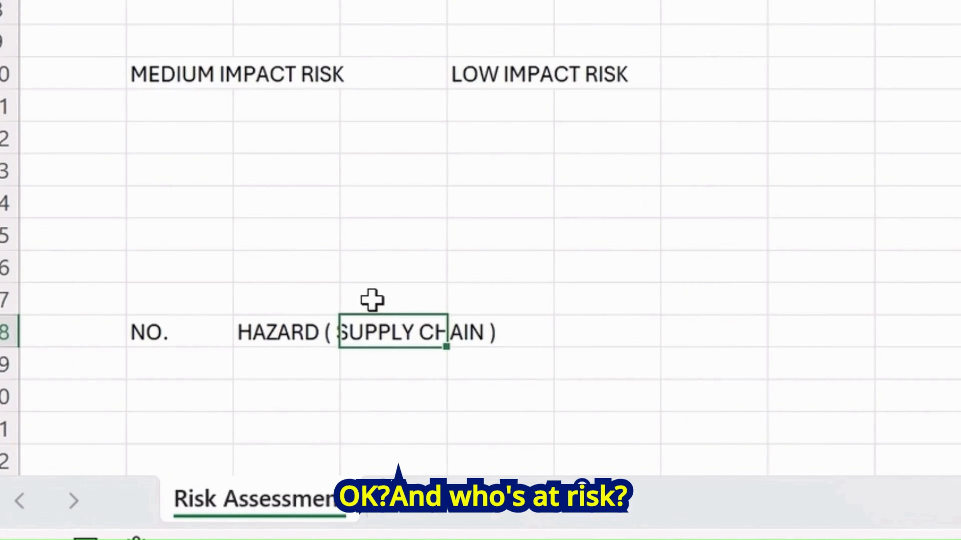
Enter the header WHOS AT RISK in D18
text(WO)
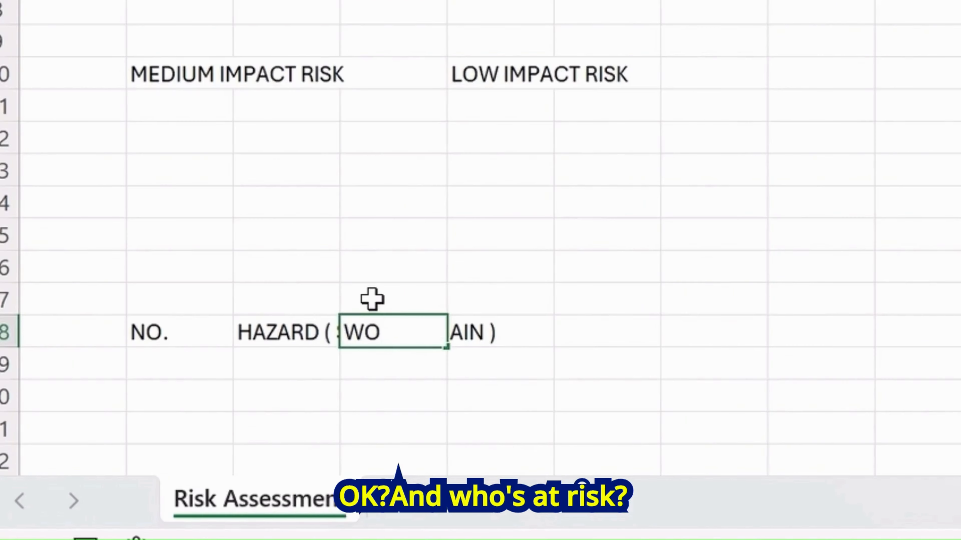
key(BackSpace)
text(HOS)
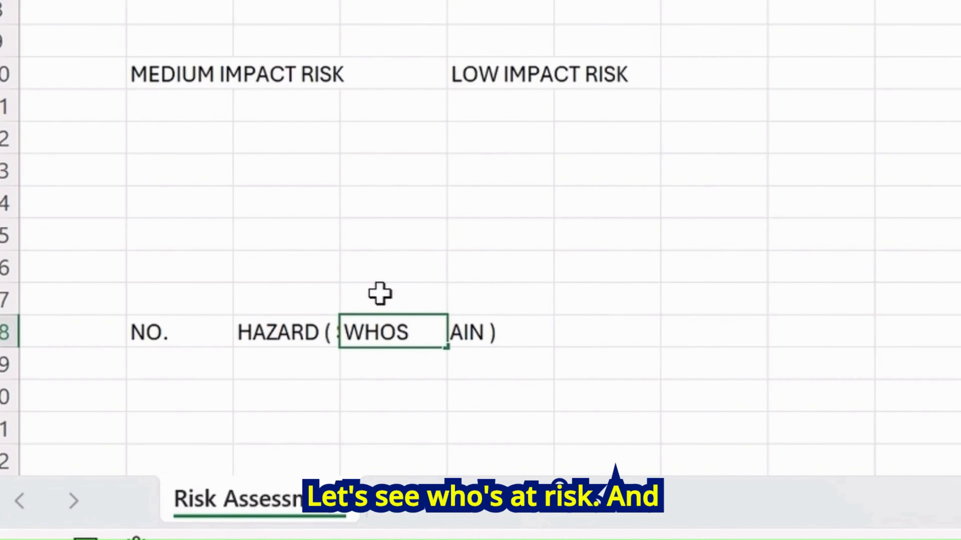
text( AT RISK)
key(Tab)
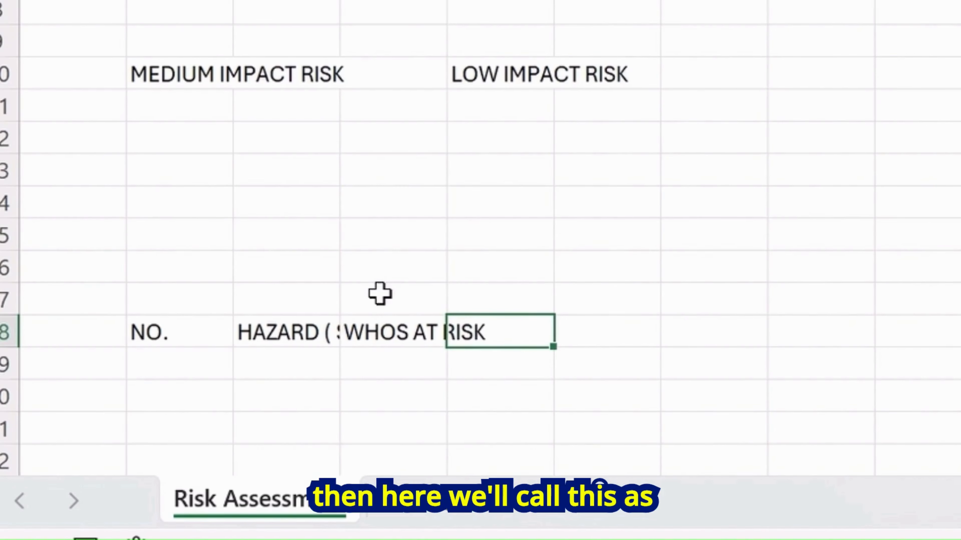
Replace the D18 header with ROLE/PROCESS
key(Left)
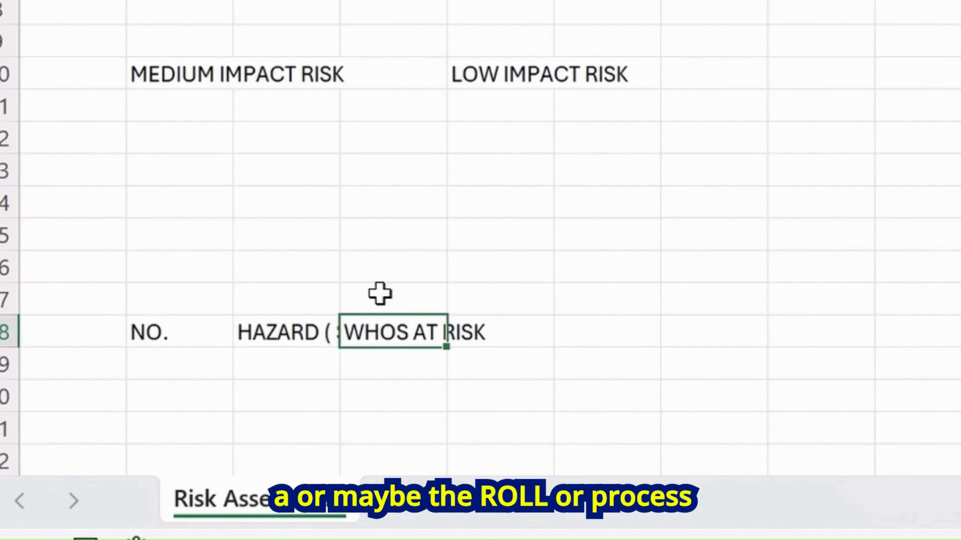
text(ROLE PR)
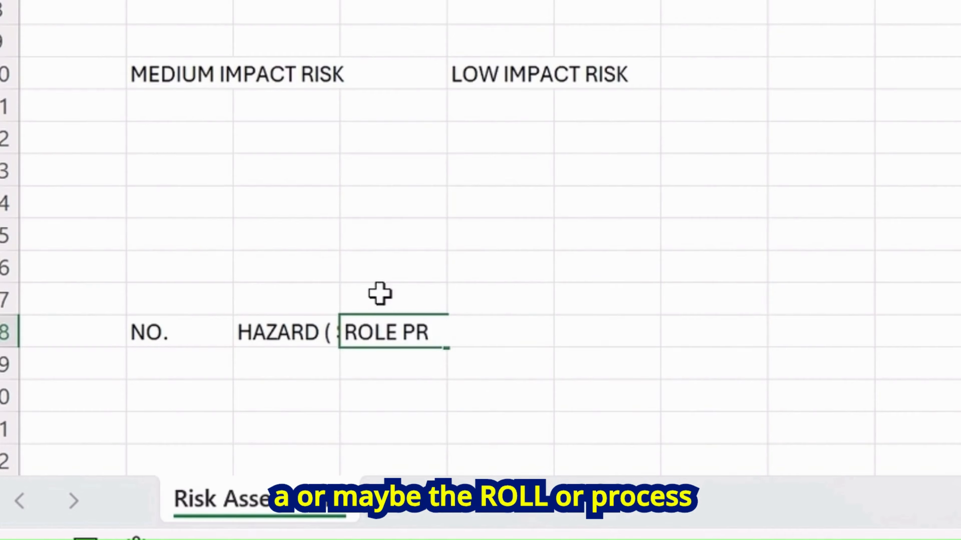
key(BackSpace)
key(BackSpace)
key(BackSpace)
text(/PROCESS)
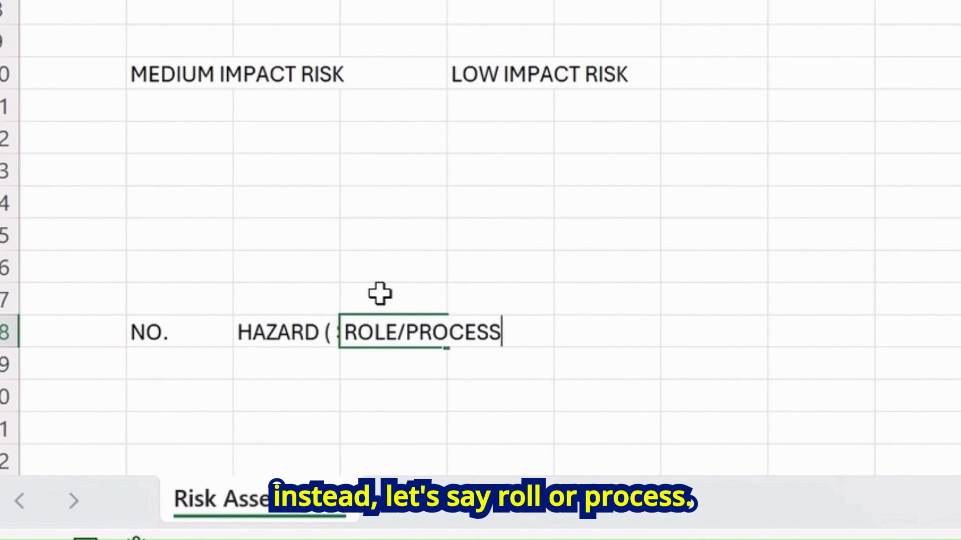
key(Tab)
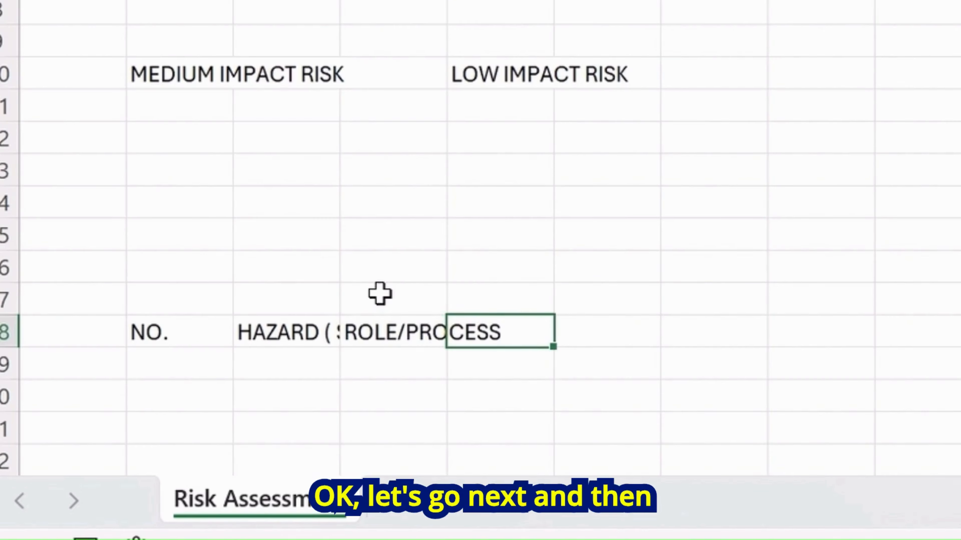
Enter the headers SEVERITY in E18 and RISK LIKELIHOOD in F18
text(SEVERITY)
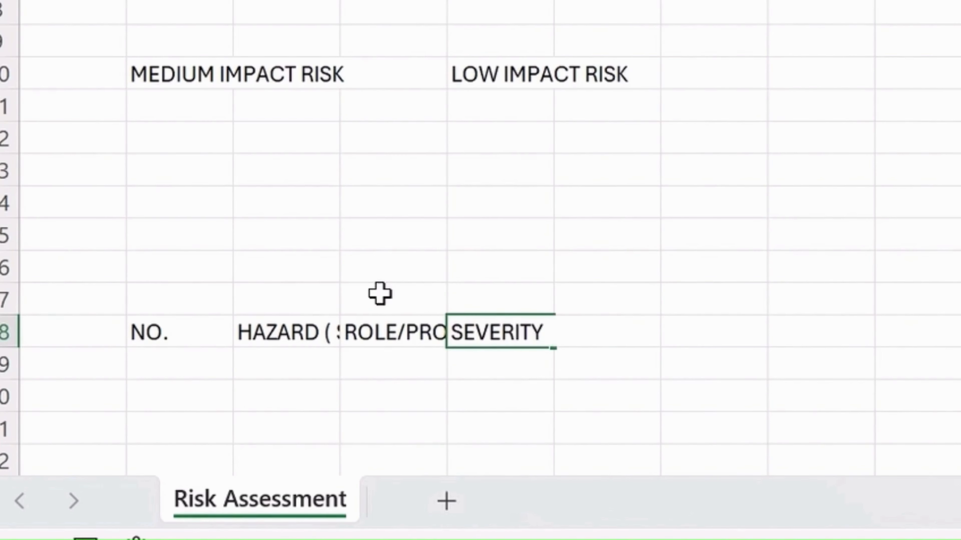
key(Tab)
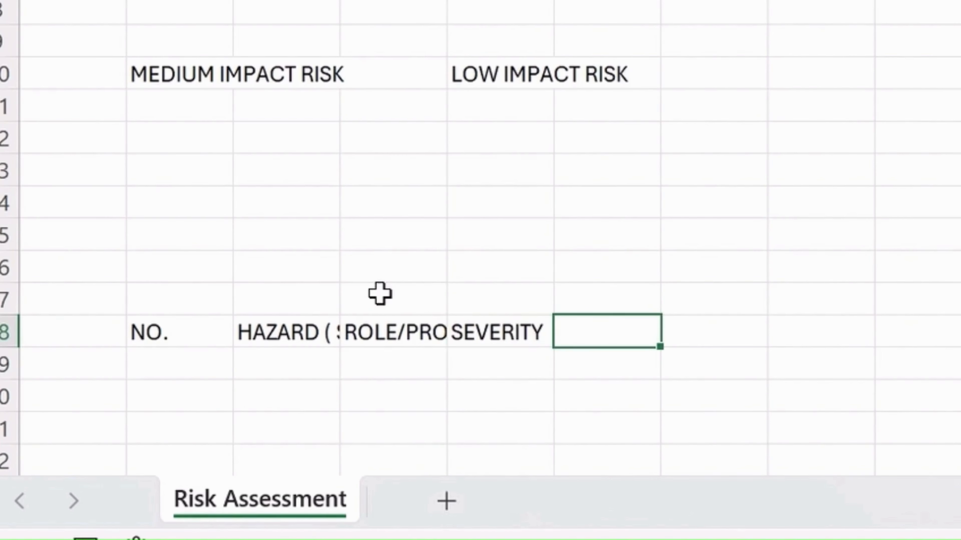
text(RISK LI)
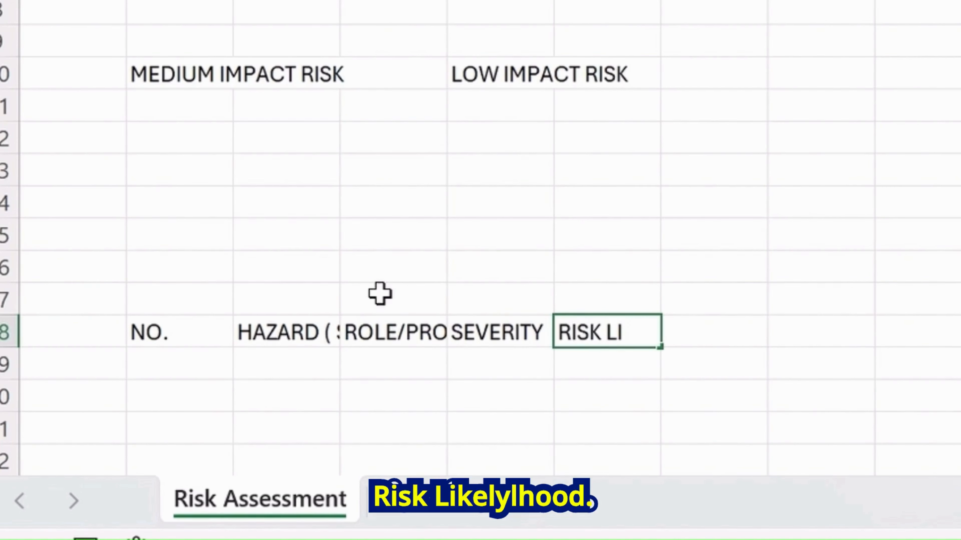
text(VKELIHOOD)
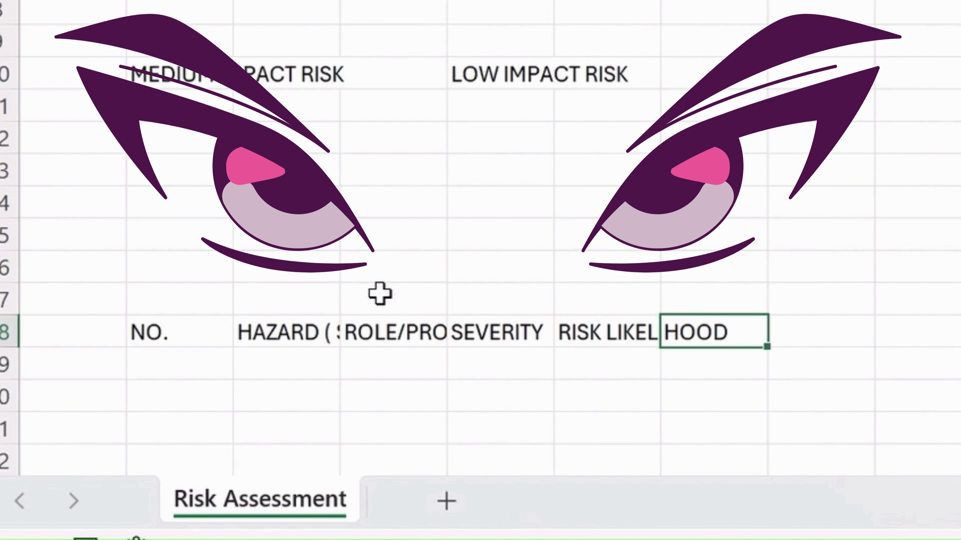
Enter the headers IMPACT LEVEL in G18 and ASSIGNED TO in H18
text(IMPA)
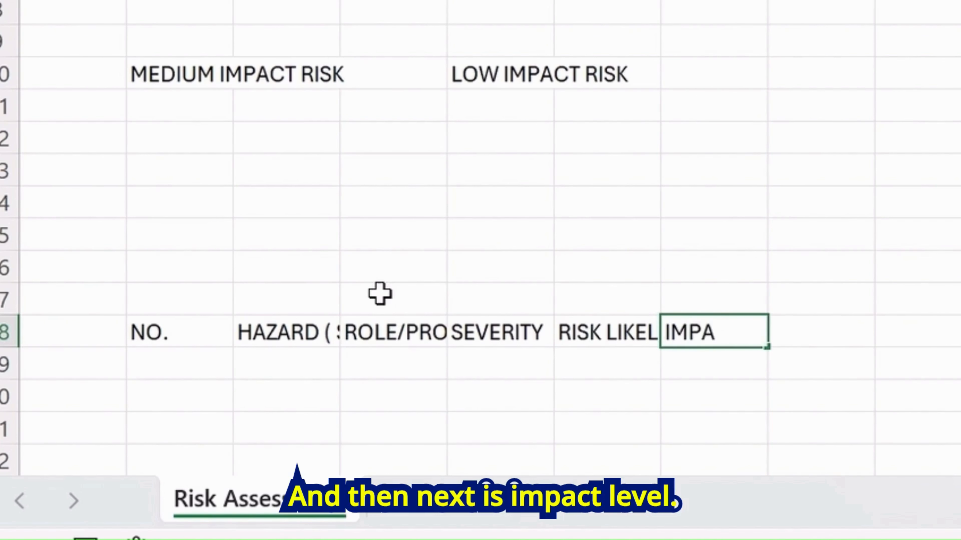
text(CT LEVEL)
key(BackSpace)
key(BackSpace)
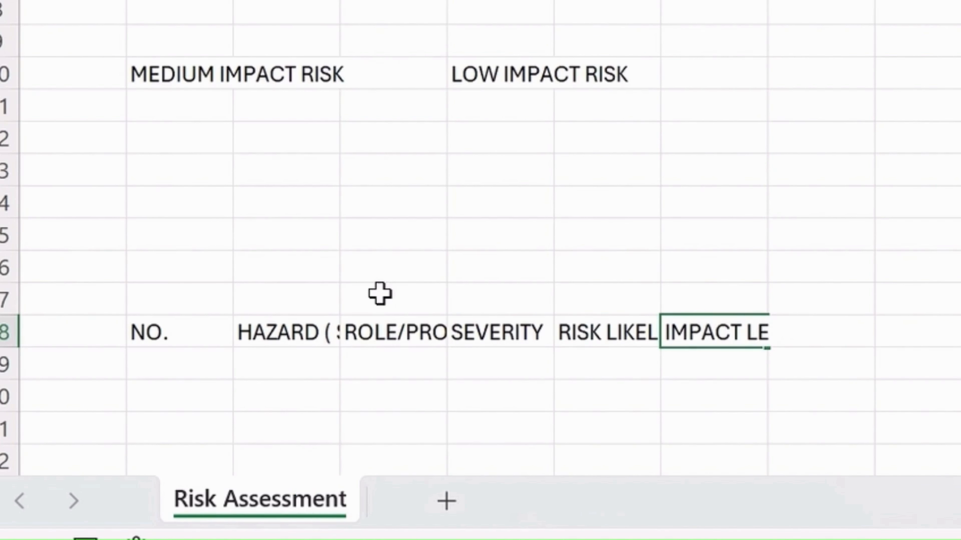
text(VEL)
key(Tab)
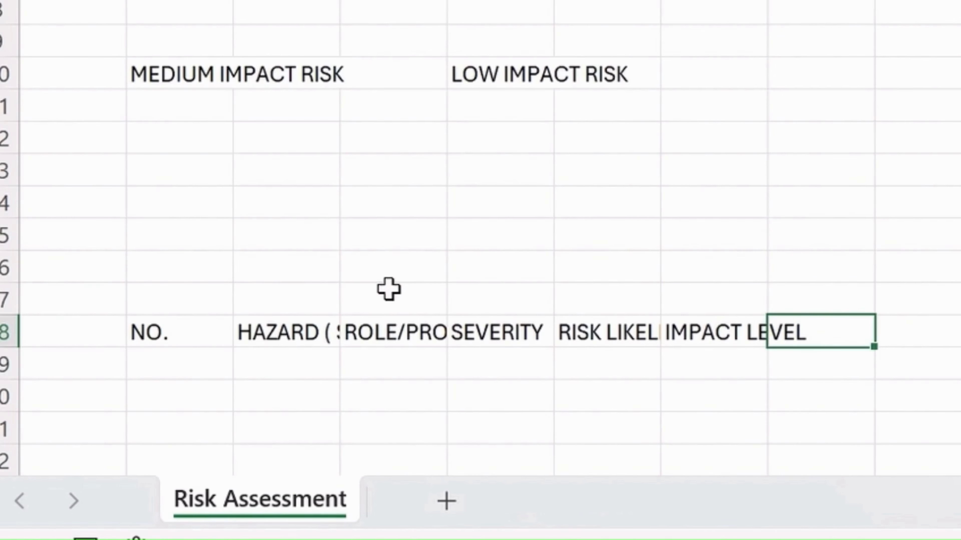
text(ASSIGNED TO)
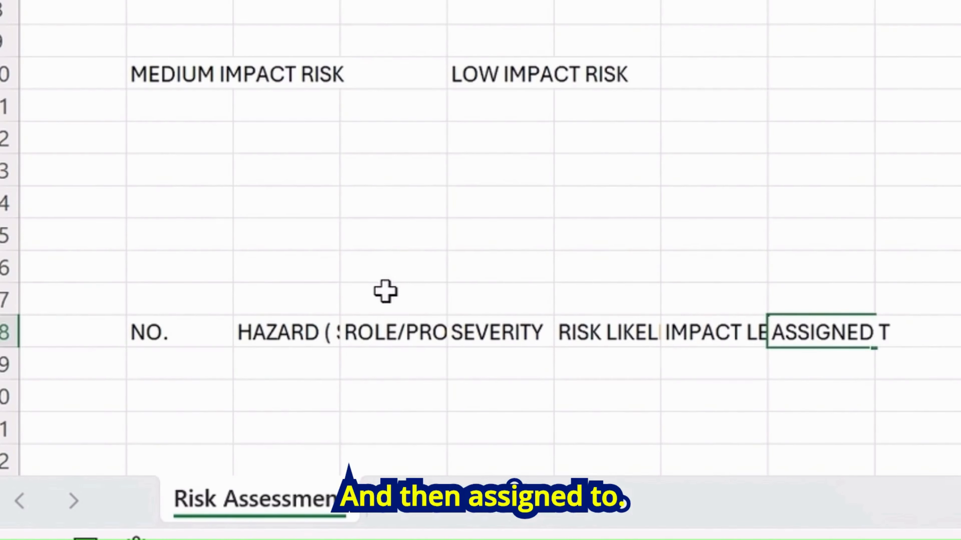
key(Tab)
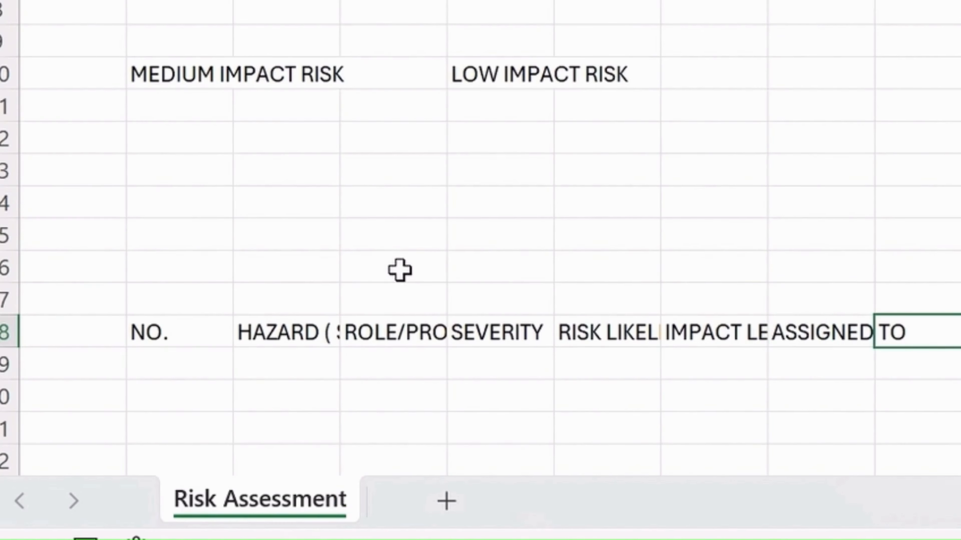
Enter the headers NECESSARY ACTION in I18 and STATUS in J18
text(NECESSA)
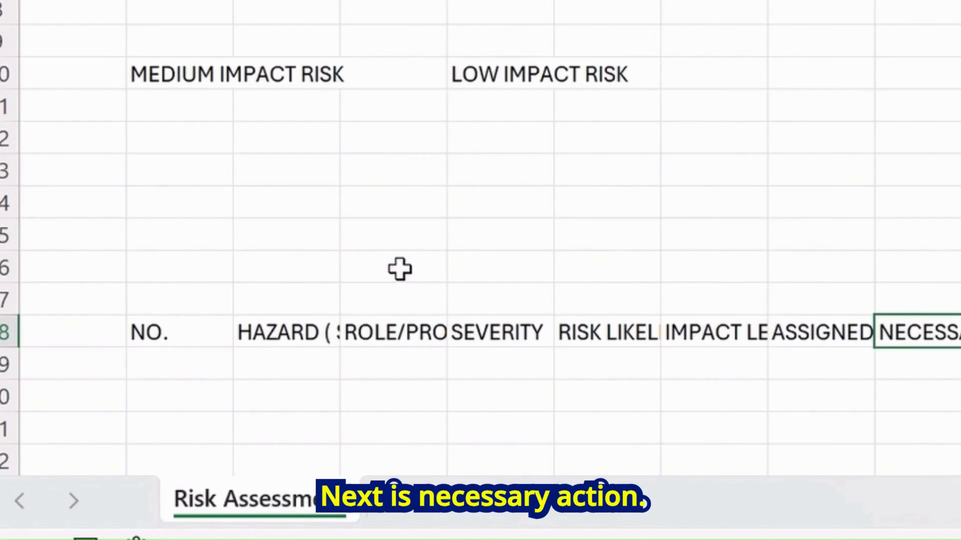
key(Tab)
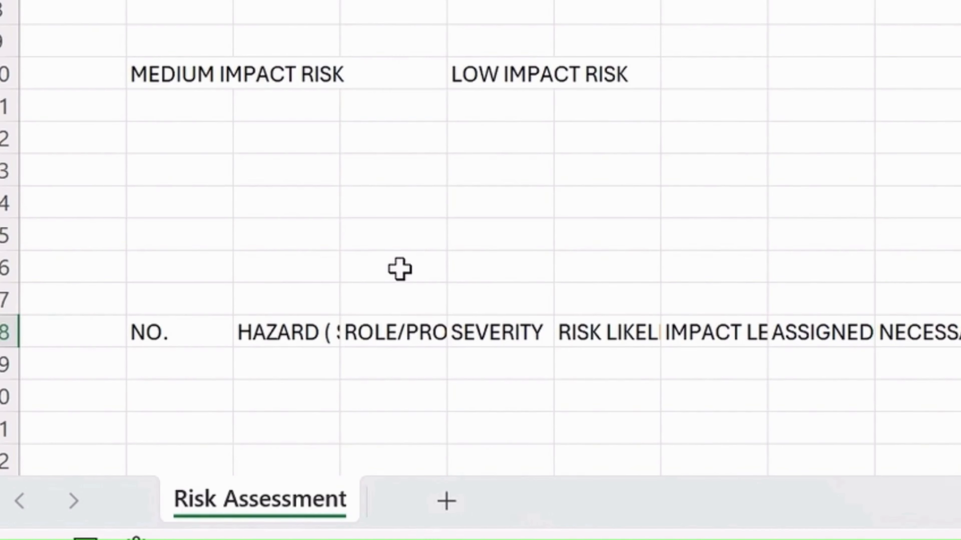
key(Return)
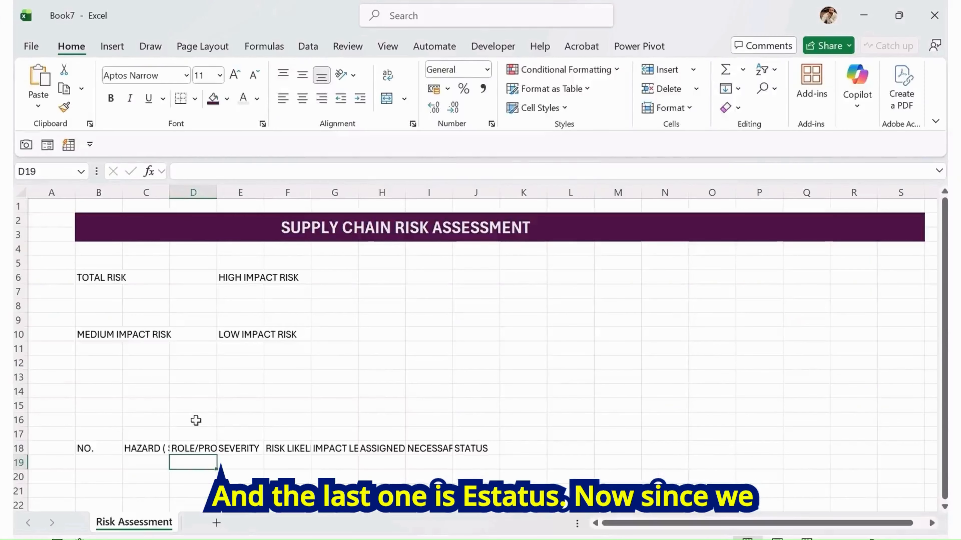
Move the row 18 headers from HAZARD onward one column right so HAZARD starts in D18
key(Left)
key(Up)
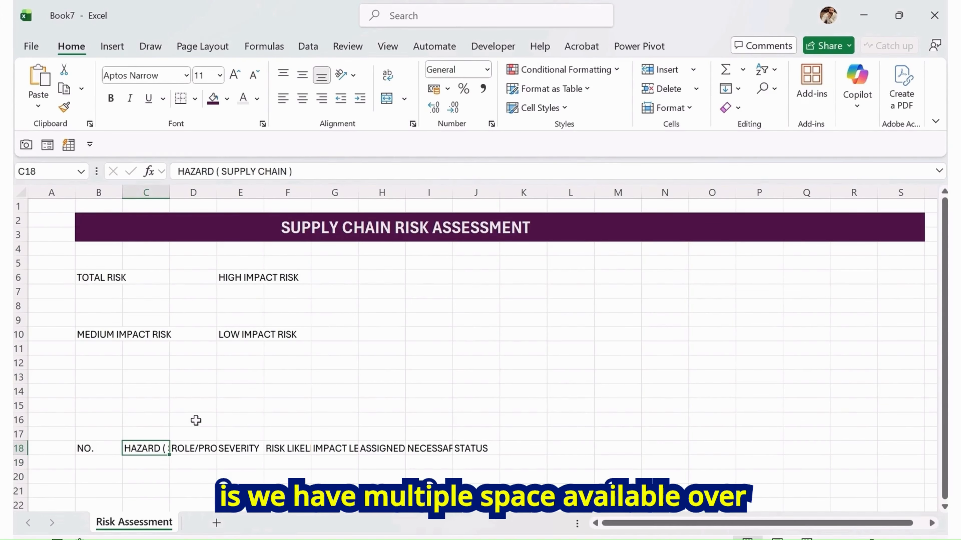
key(Right)
key(Right)
key(Right)
key(Right)
key(Right)
key(Right)
key(Right)
key(Left)
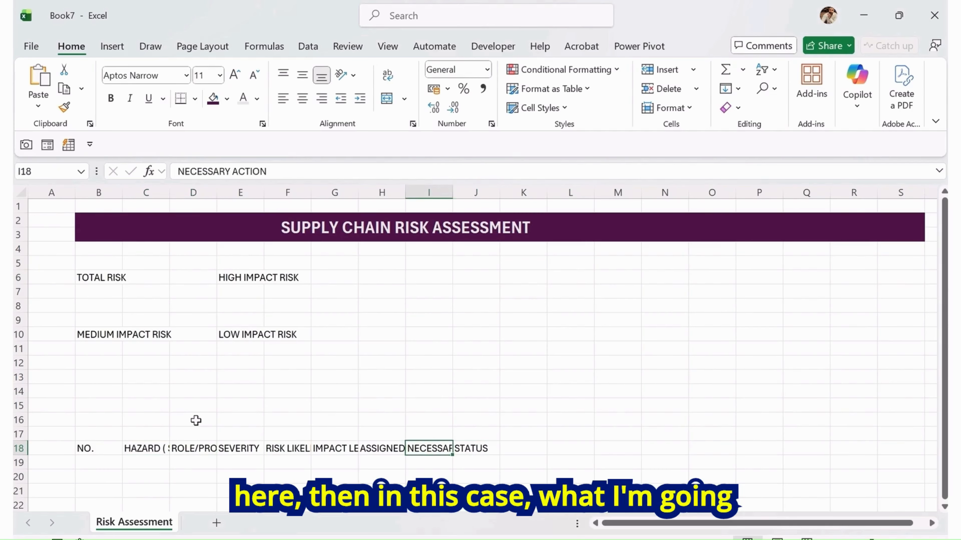
key(Home)
key(Right)
key(Right)
key(ctrl+shift+Right)
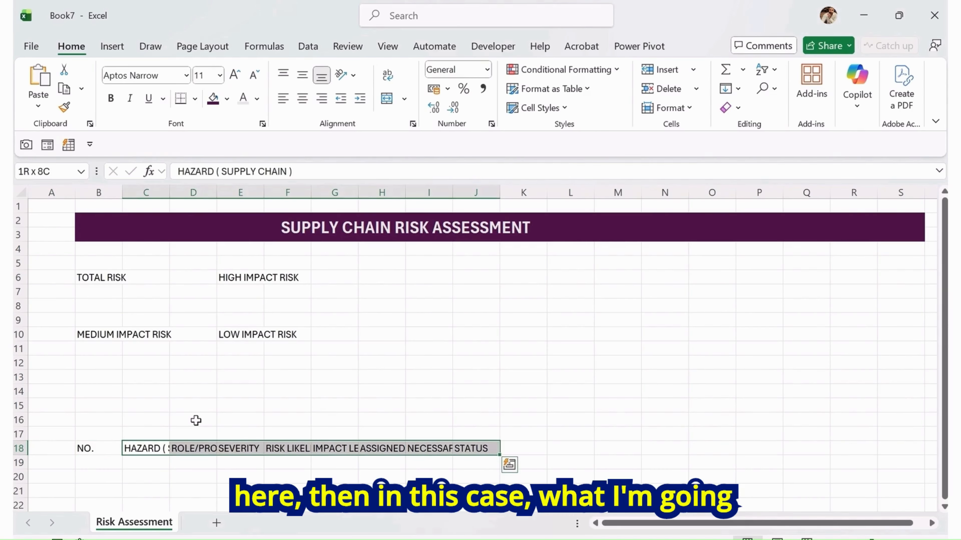
key(Right)
key(ctrl+x)
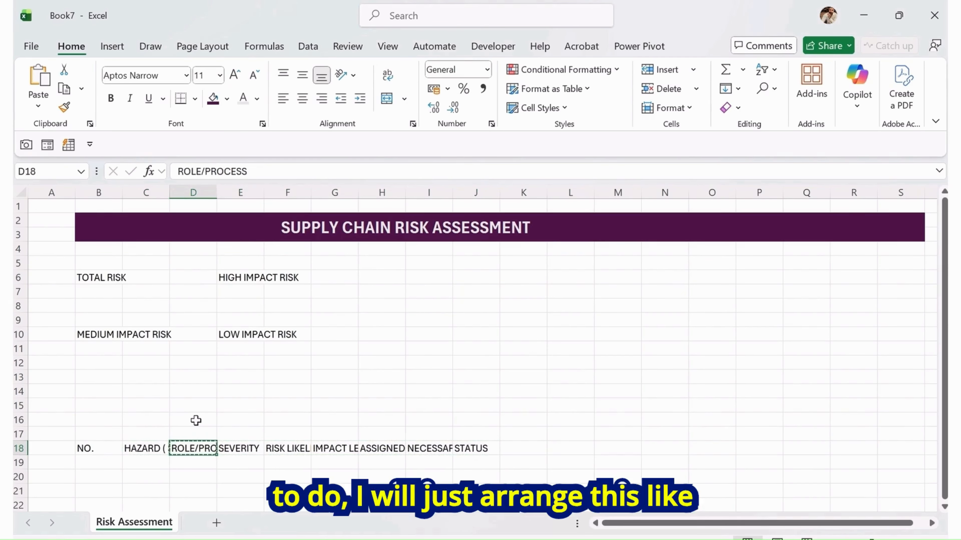
key(Left)
key(ctrl+shift+Right)
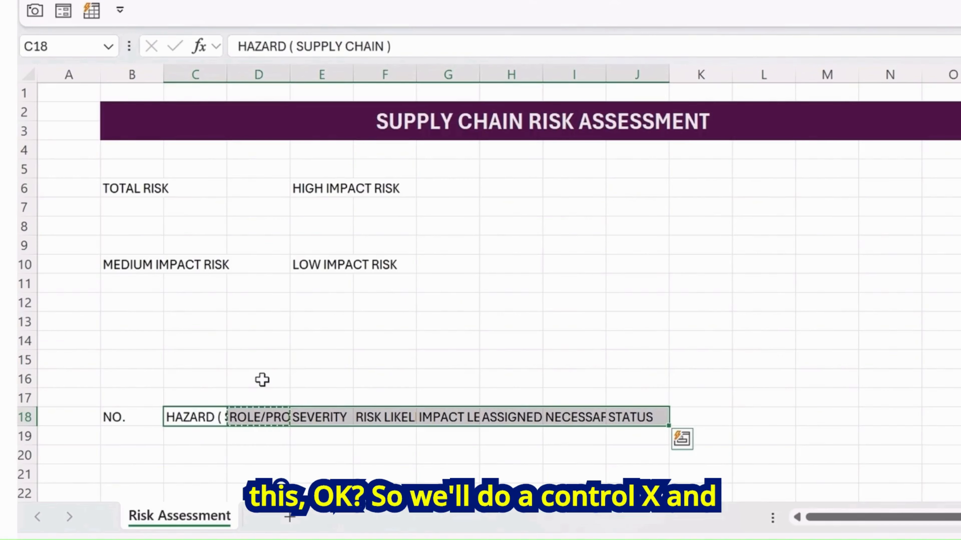
key(ctrl+x)
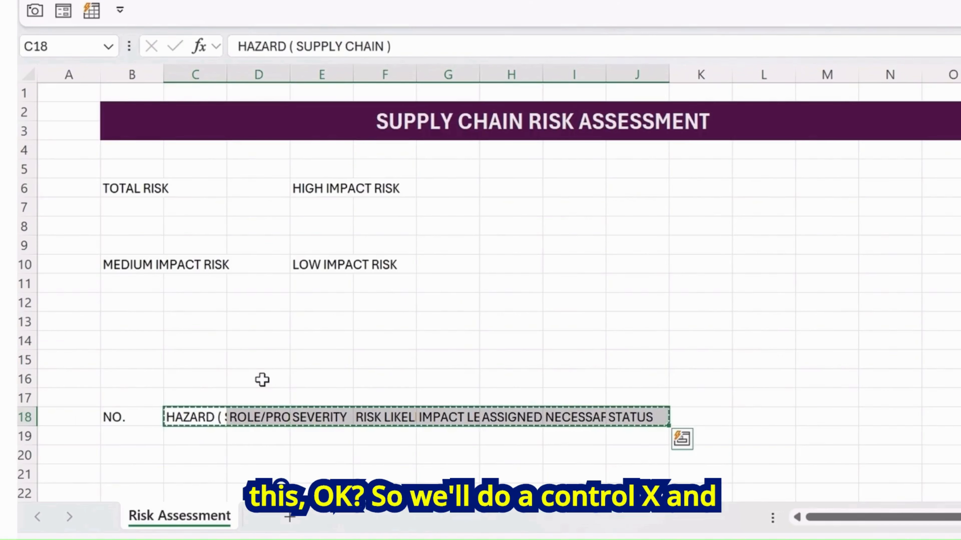
key(Right)
key(ctrl+v)
Move the headers from ROLE/PROCESS onward one column right so ROLE/PROCESS sits in F18
key(Right)
key(Right)
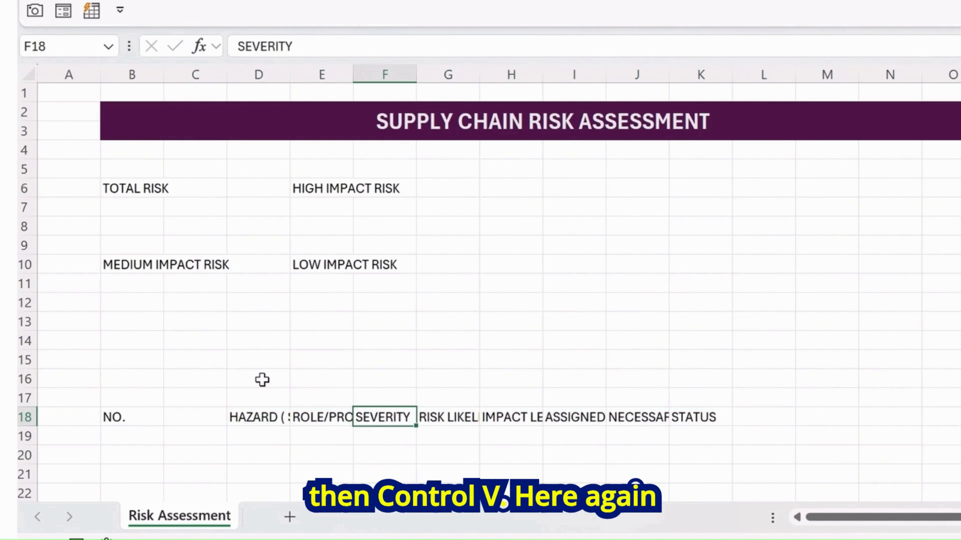
key(Left)
key(ctrl+shift+Right)
key(ctrl+x)
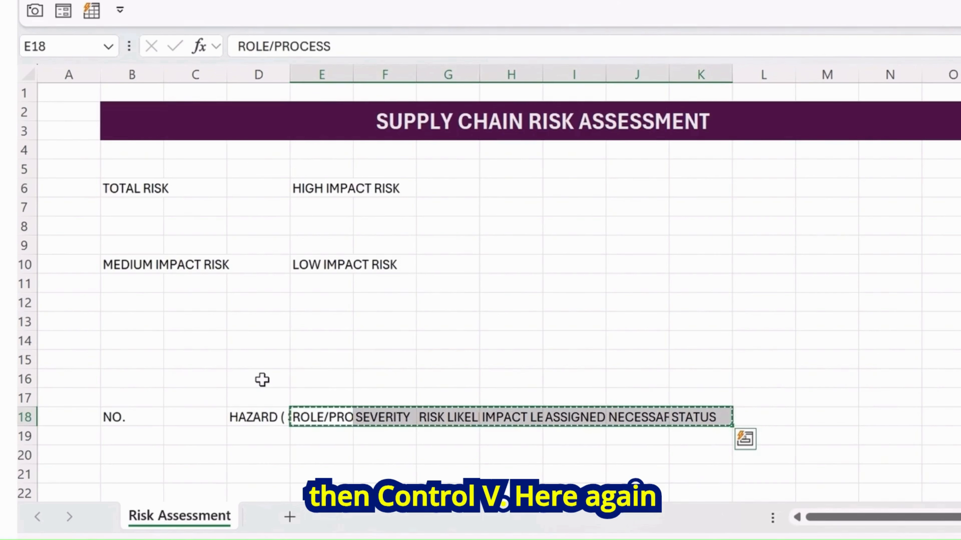
key(Right)
key(ctrl+v)
Shift the headers from SEVERITY onward one column right each time so SEVERITY sits in H18 and RISK LIKELIHOOD in J18
key(Right)
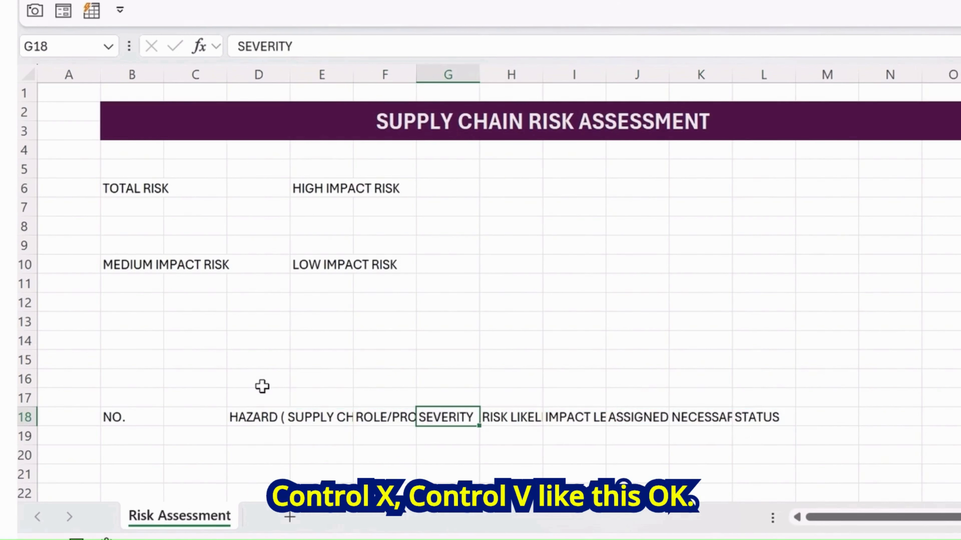
key(ctrl+shift+Right)
key(ctrl+x)
key(Right)
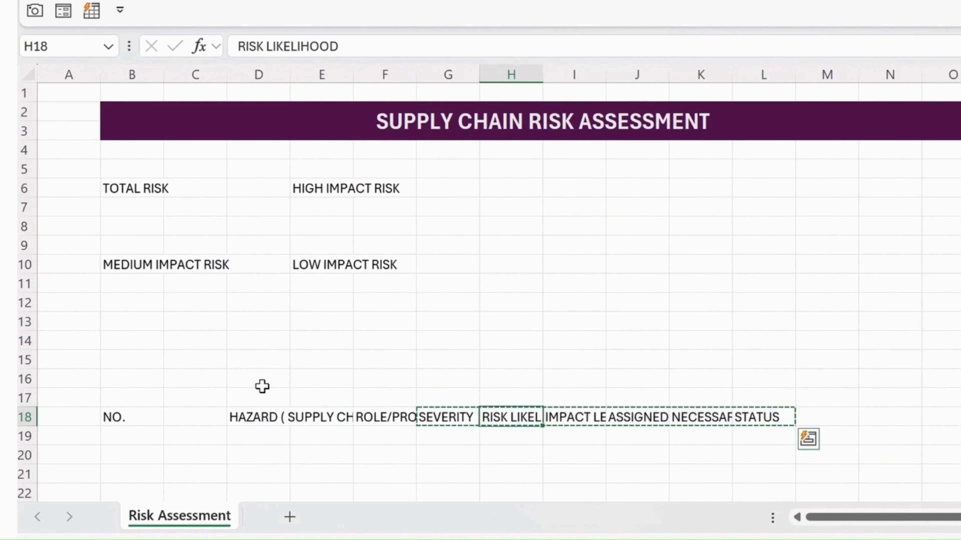
key(ctrl+v)
key(Right)
key(ctrl+shift+Right)
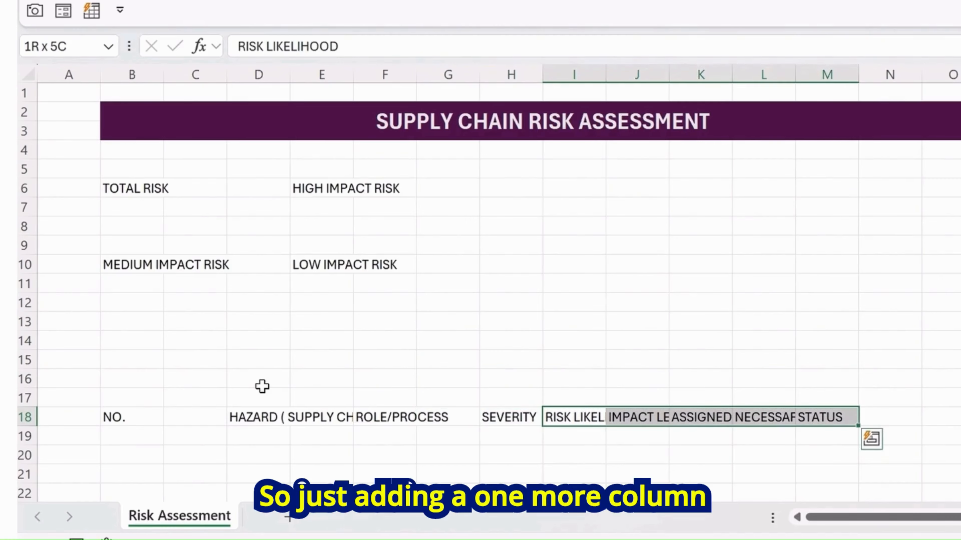
key(ctrl+x)
key(Right)
key(ctrl+v)
Shift the remaining headers right again so IMPACT LEVEL sits in L18 and ASSIGNED TO in N18
key(Right)
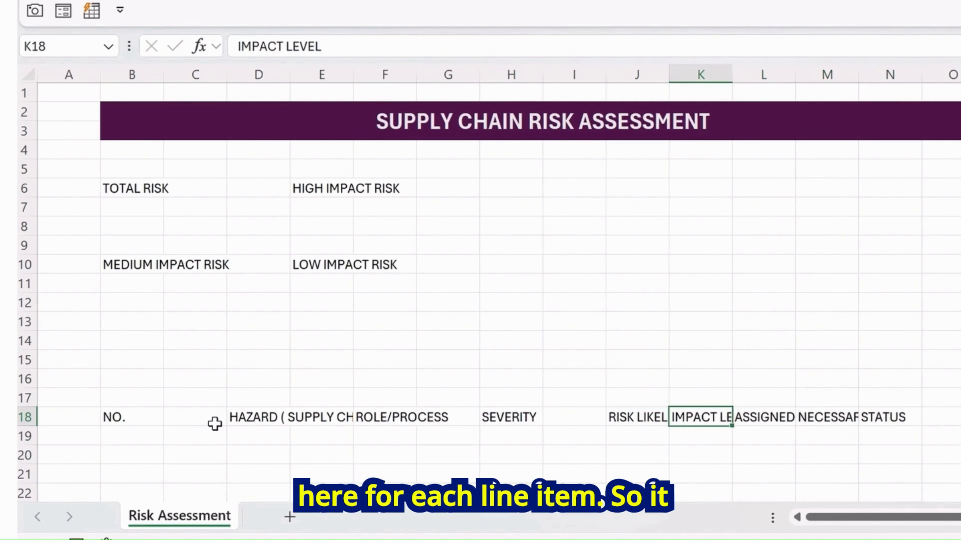
key(ctrl+shift+Right)
key(ctrl+x)
key(Right)
key(ctrl+v)
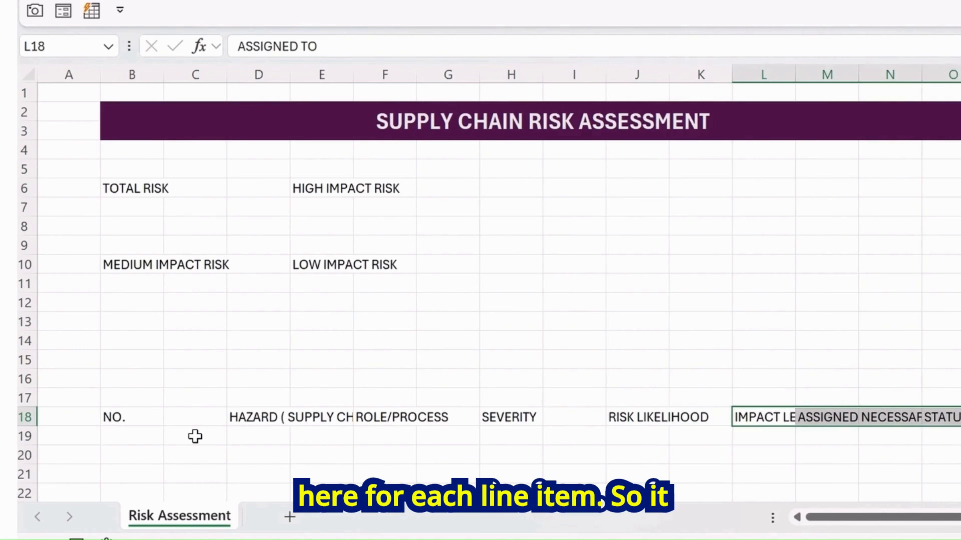
key(Right)
key(ctrl+shift+Right)
key(ctrl+x)
key(Right)
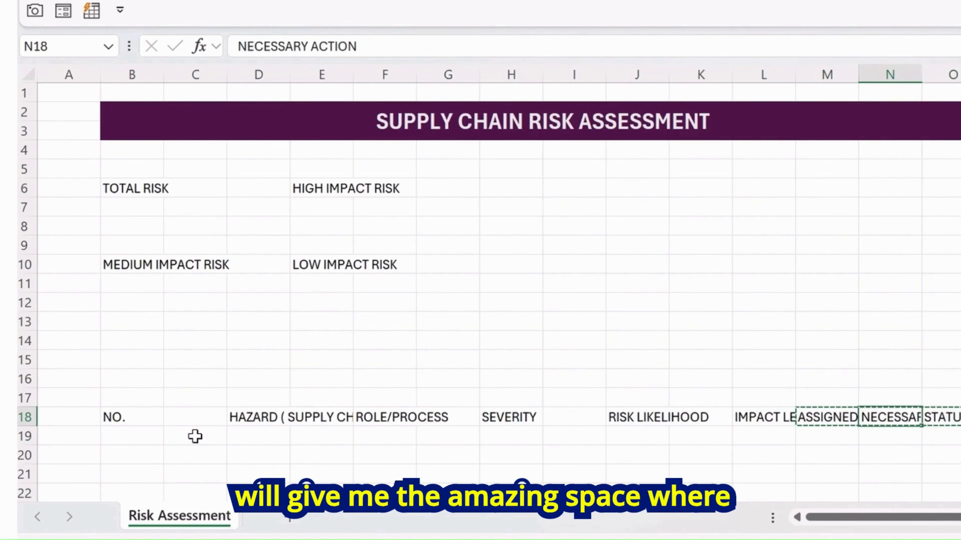
key(ctrl+v)
Shift NECESSARY ACTION and STATUS right so they sit in P18 and Q18
key(Right)
key(ctrl+shift+Right)
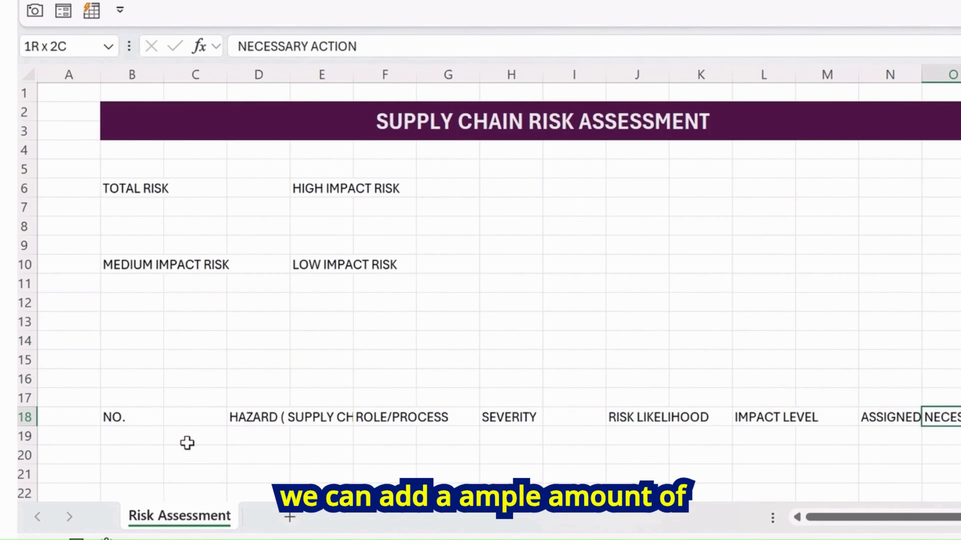
key(ctrl+x)
key(Right)
key(ctrl+v)
key(Right)
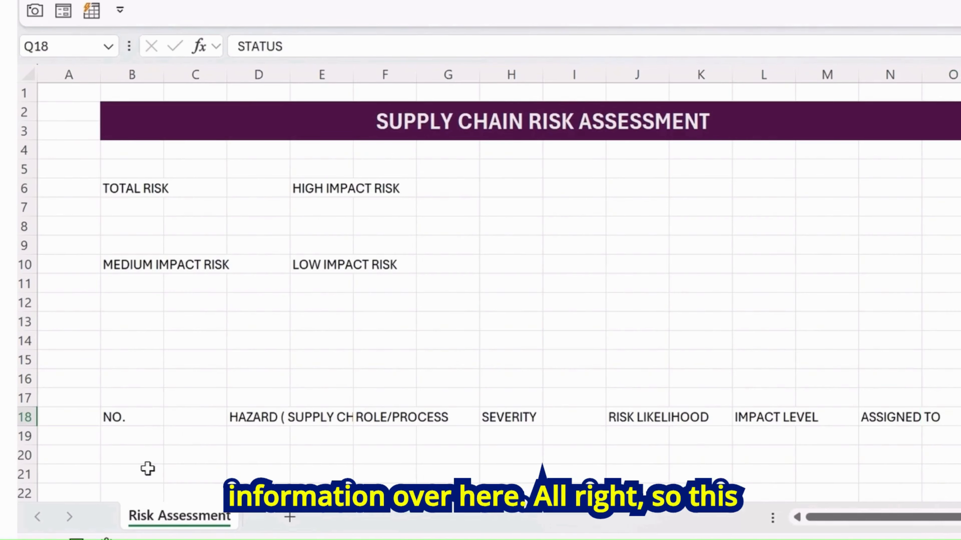
key(Right)
key(ctrl+v)
Move the HAZARD ( SUPPLY CHAIN ) header from D18 back one column to C18
key(Left)
key(Left)
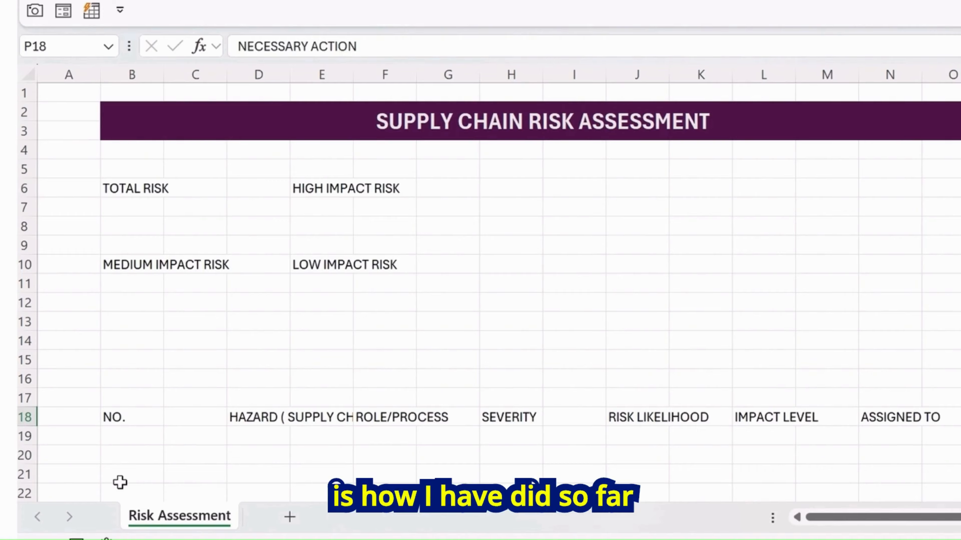
key(Left)
key(Left)
key(Left)
key(Left)
key(Left)
key(Left)
key(Left)
key(Left)
key(Left)
key(Left)
key(Left)
key(Left)
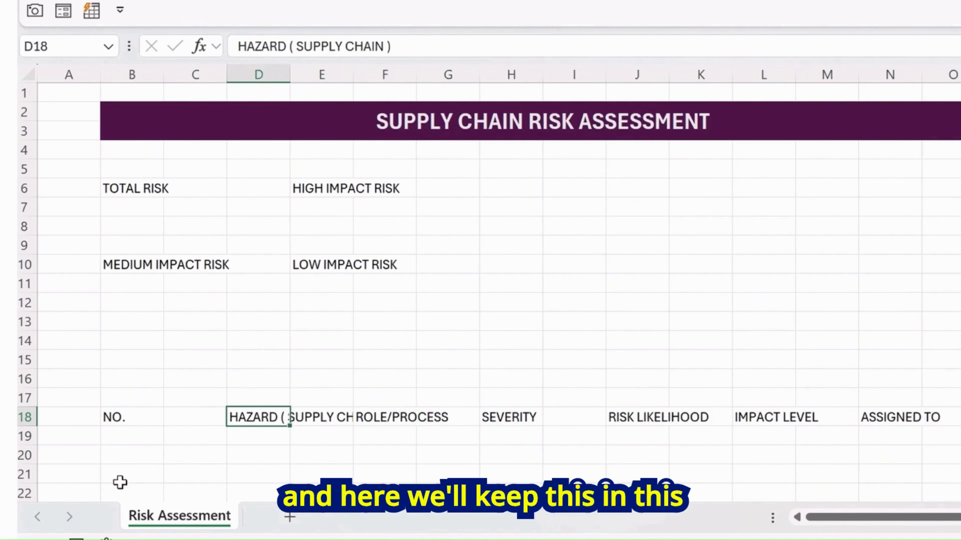
key(ctrl+x)
key(Left)
key(ctrl+v)
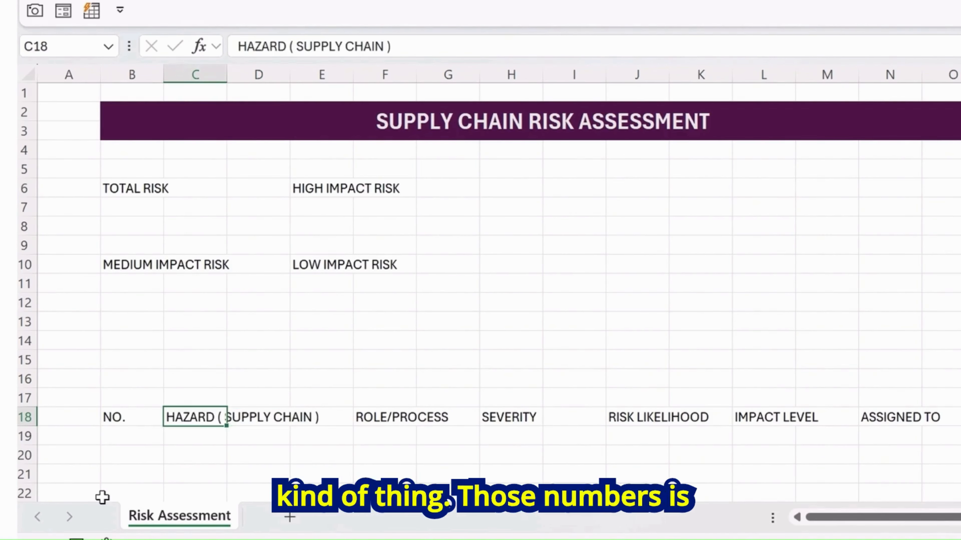
Review the spacing of the header cells along row 18
key(Down)
key(Up)
key(Left)
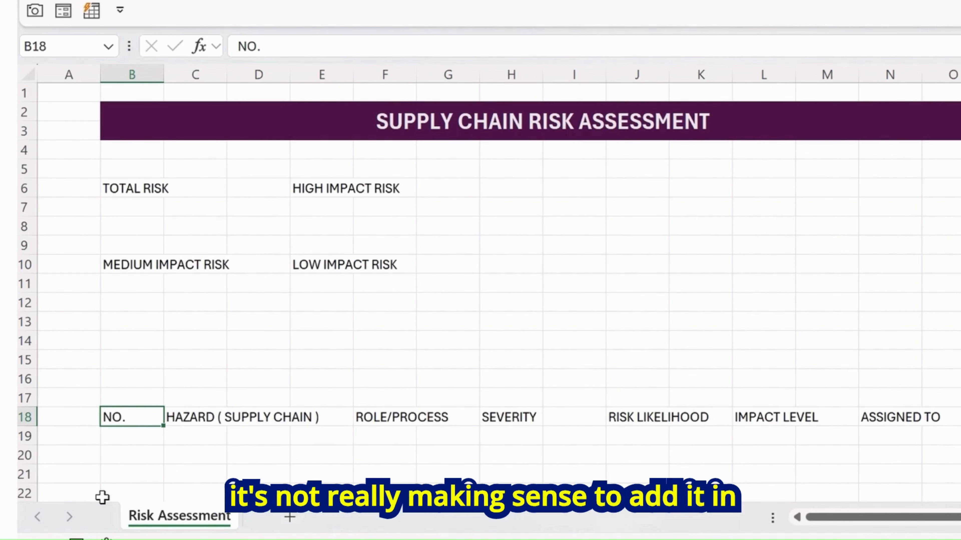
key(Right)
key(Right)
key(Right)
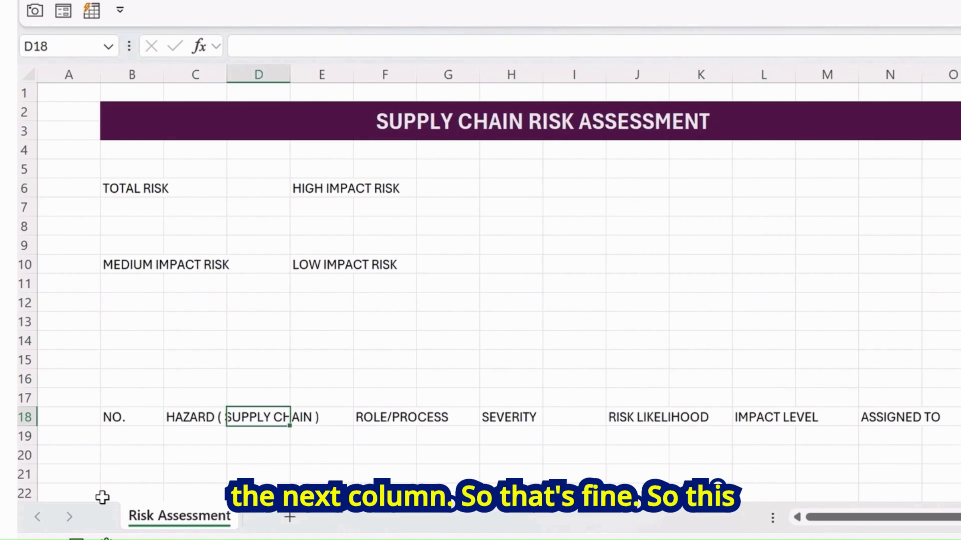
key(Left)
key(Left)
key(Left)
key(Left)
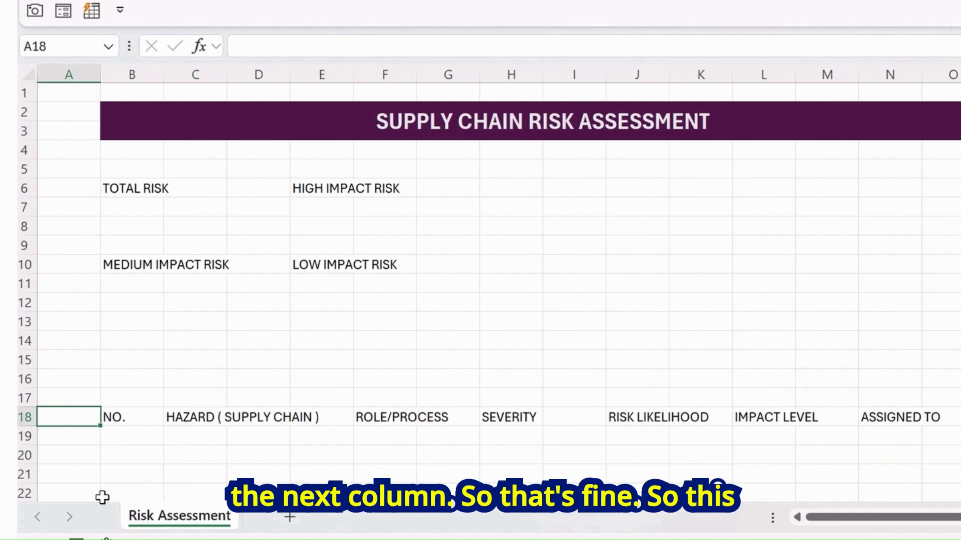
key(Right)
key(Right)
key(Right)
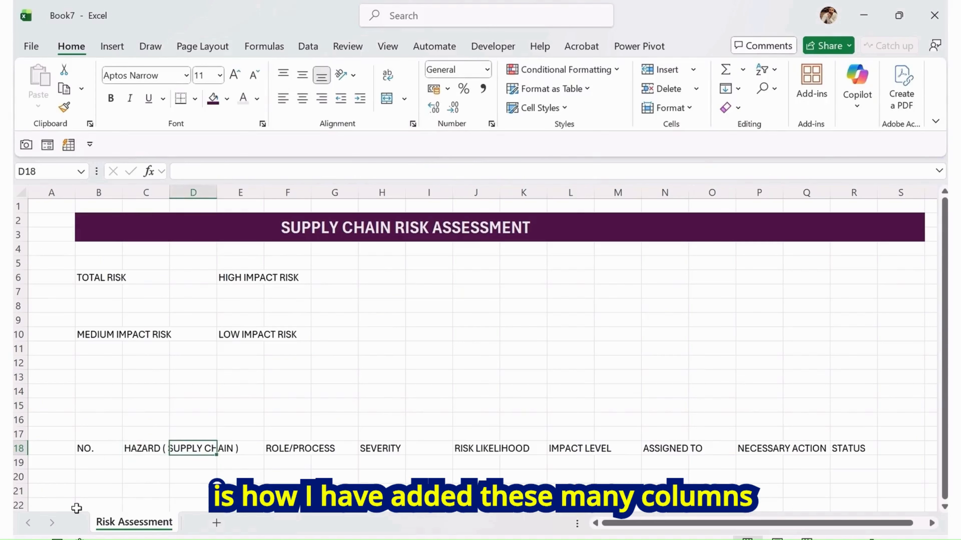
Make the row 18 header cells from B18 across to S18 bold
key(Left)
key(Left)
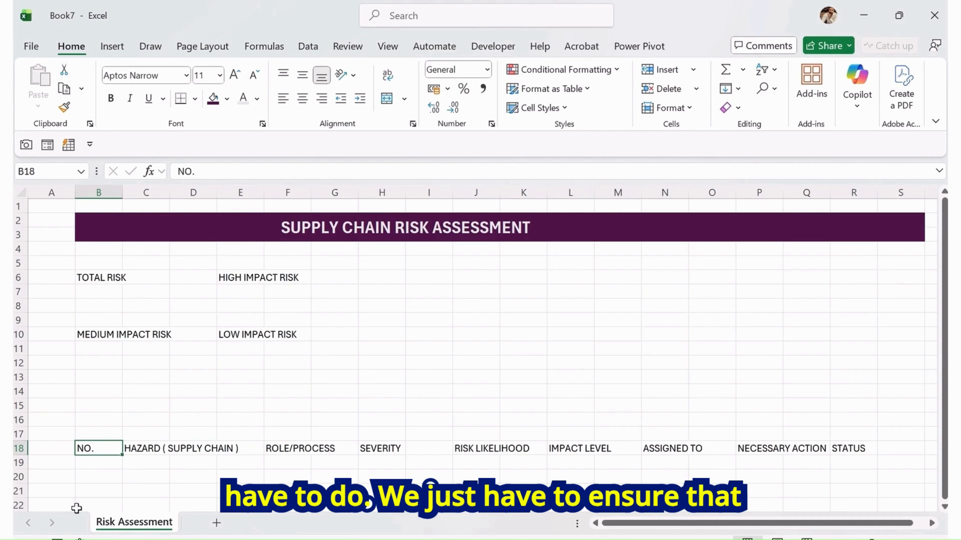
key(shift+Right)
key(shift+Right)
key(shift+Right)
key(shift+Right)
key(shift+Right)
key(shift+Right)
key(shift+Right)
key(shift+Right)
key(shift+Right)
key(shift+Right)
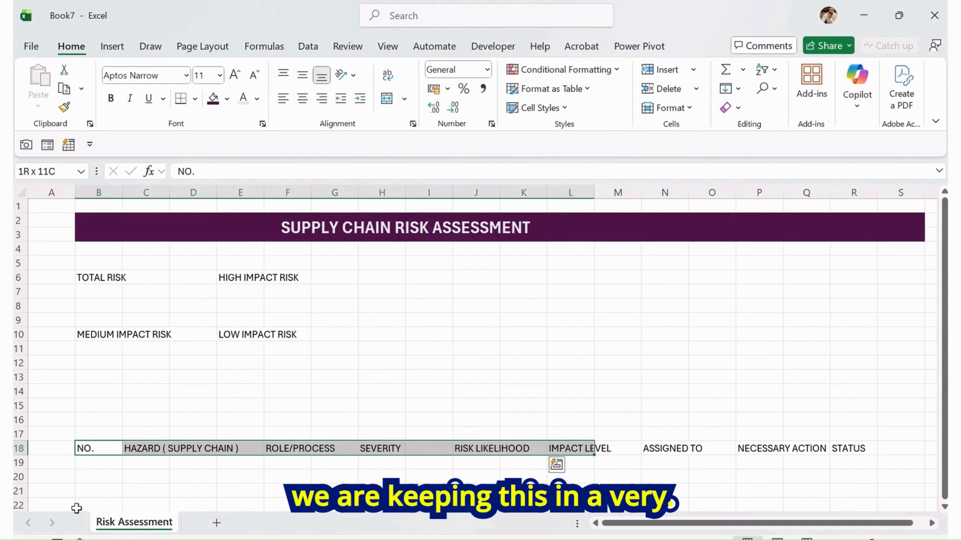
key(shift+Right)
key(shift+Right)
key(shift+Right)
key(shift+Right)
key(shift+Right)
key(shift+Right)
key(shift+Right)
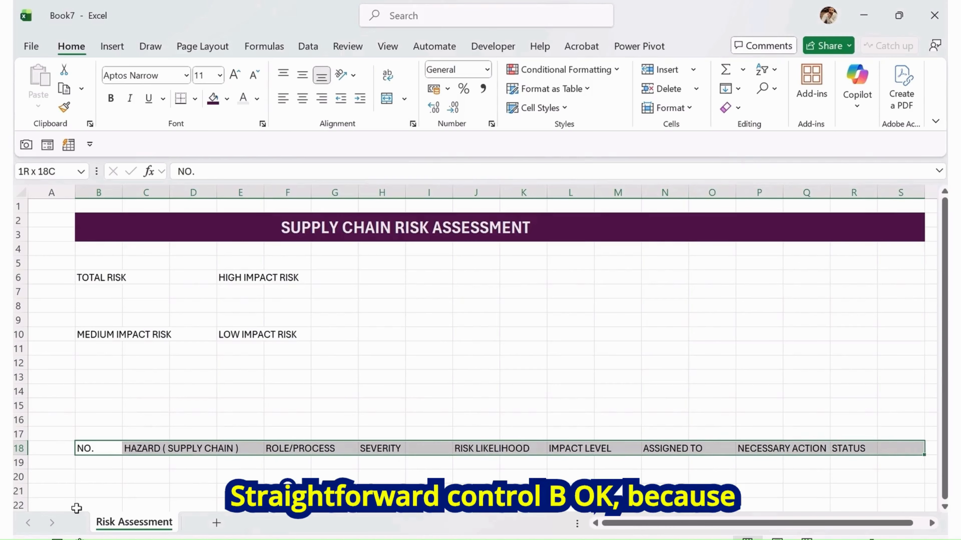
key(ctrl+b)
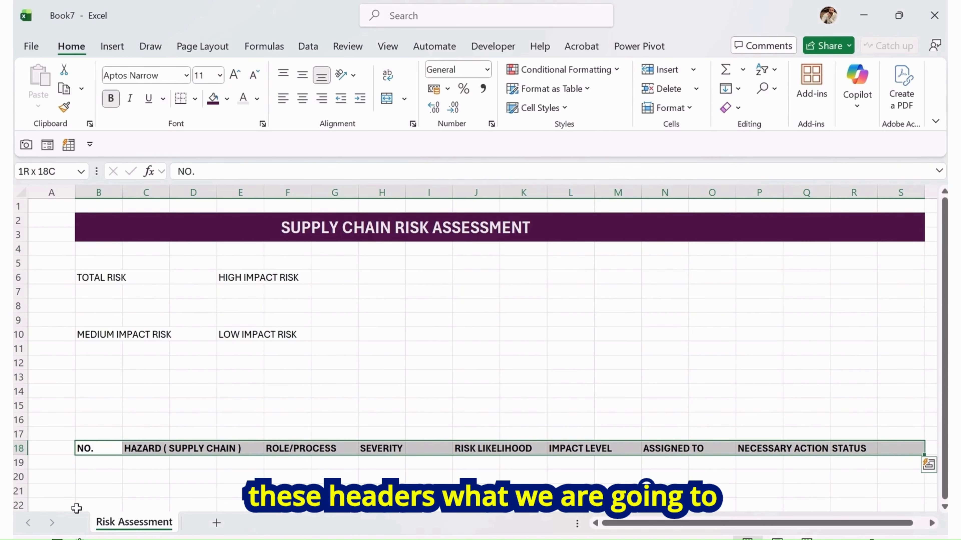
Paste the five supply chain hazard descriptions as values into C19 downward
click(145, 463)
scroll(315, 311, down, 1)
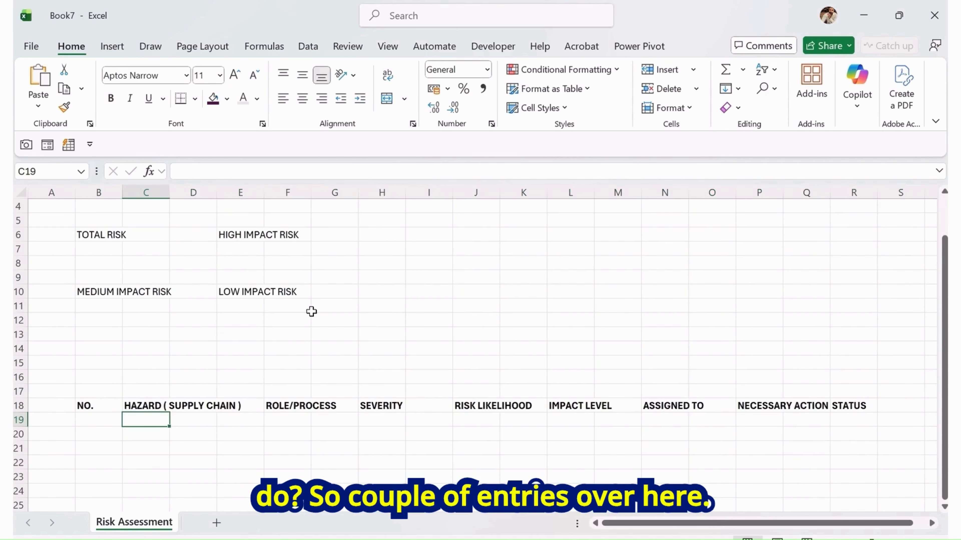
key(ctrl+alt+v)
key(Down)
key(Down)
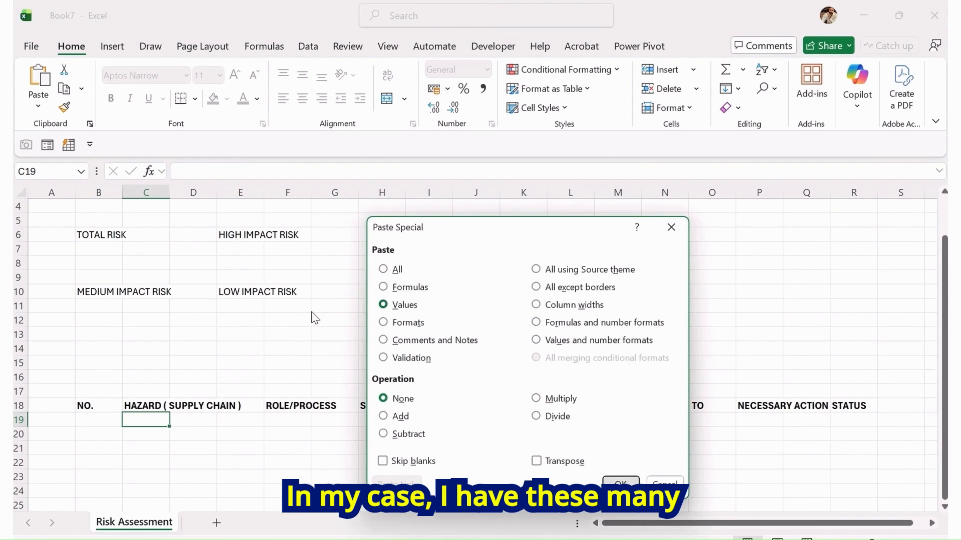
key(Return)
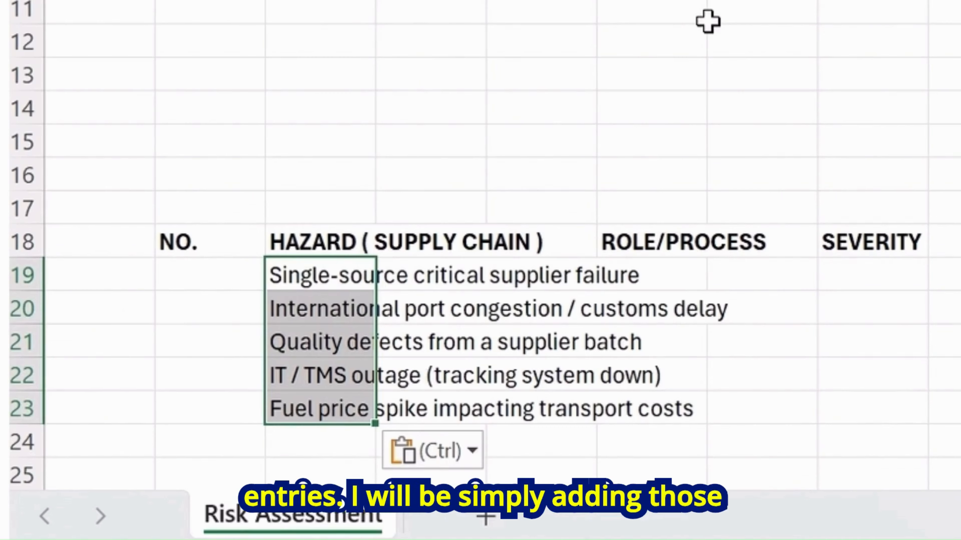
Number the hazards 1 to 5 in B19 through B23
key(Left)
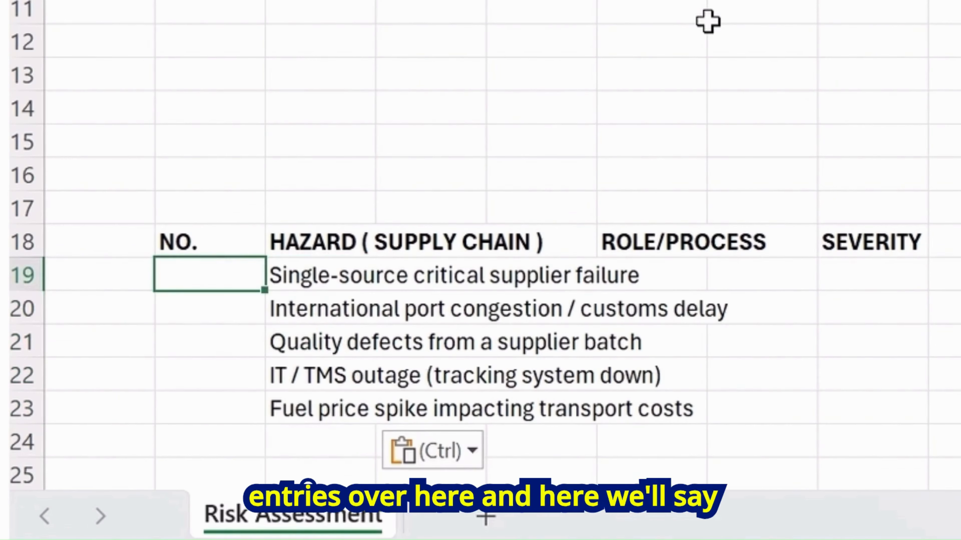
text(1)
key(Return)
text(2)
key(Return)
text(3)
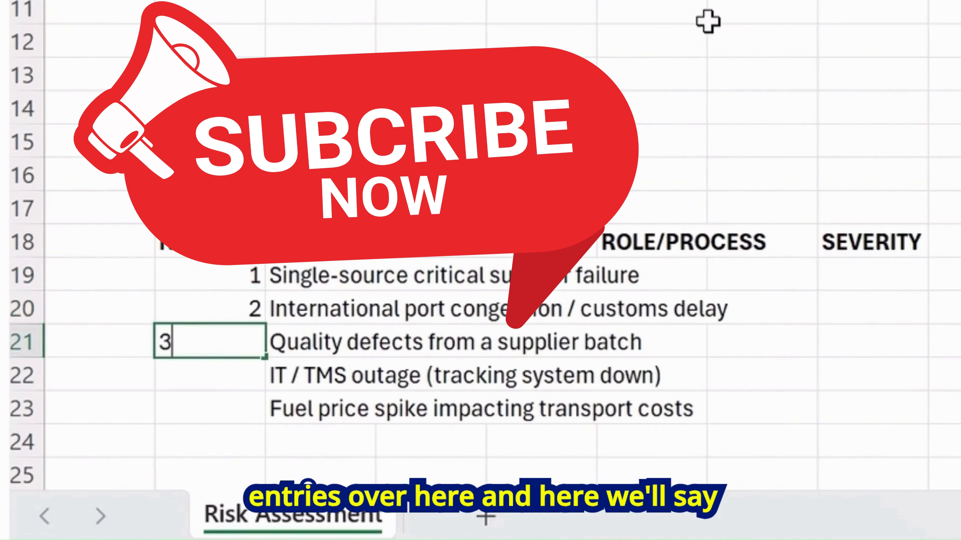
key(Return)
text(4)
key(Return)
text(5)
key(Return)
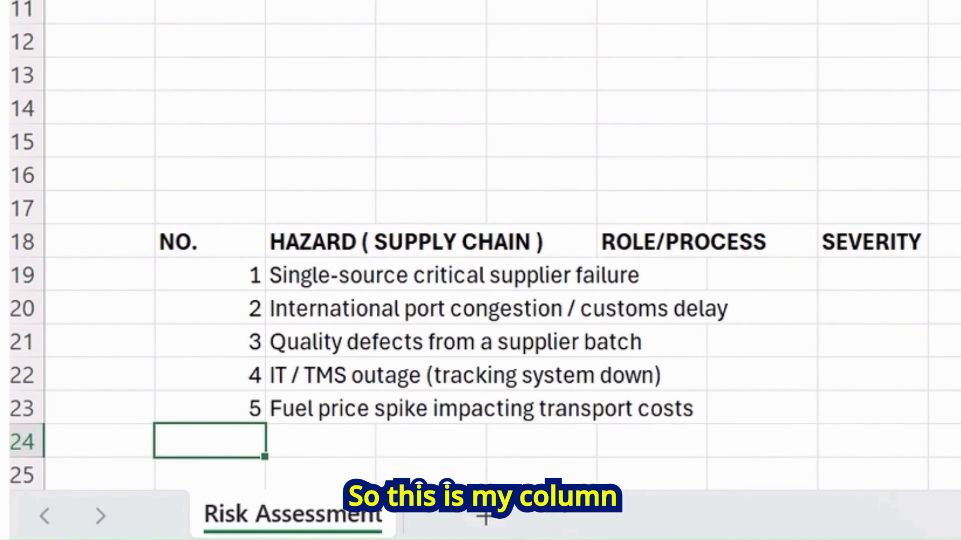
Narrow the NO. column and widen the column next to the hazard text so the descriptions fit
drag(265, 0, 207, 1)
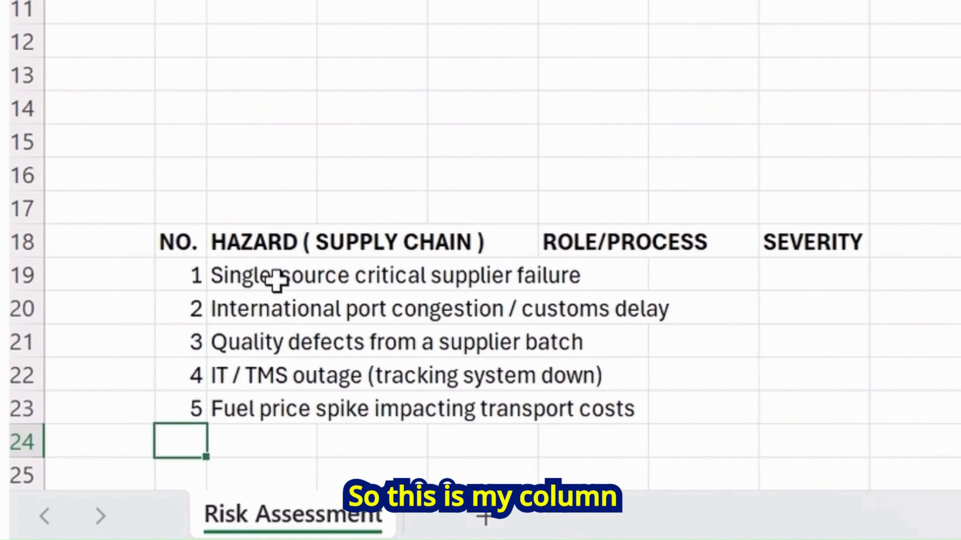
drag(538, 0, 683, 1)
click(665, 0)
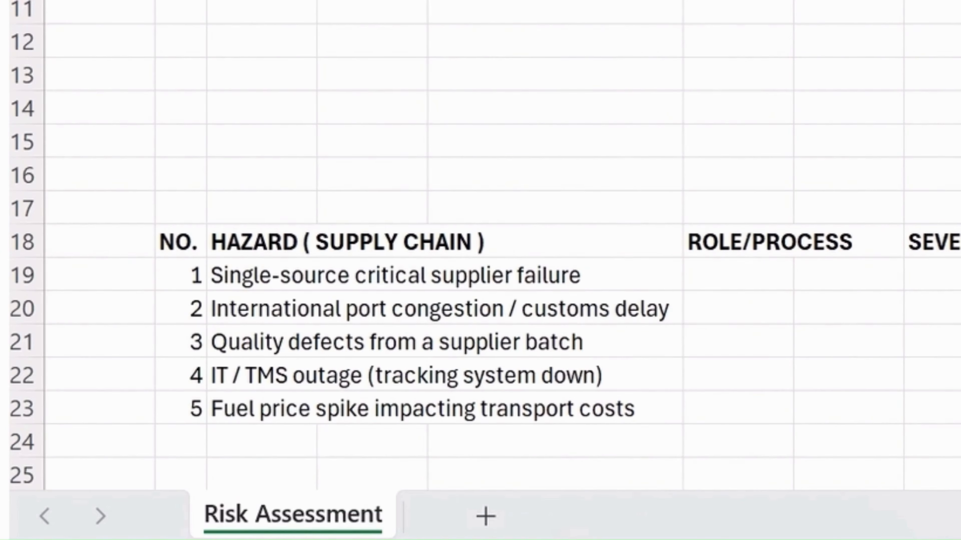
Fill the header row B18 to R18 with a light purple theme colour
click(187, 242)
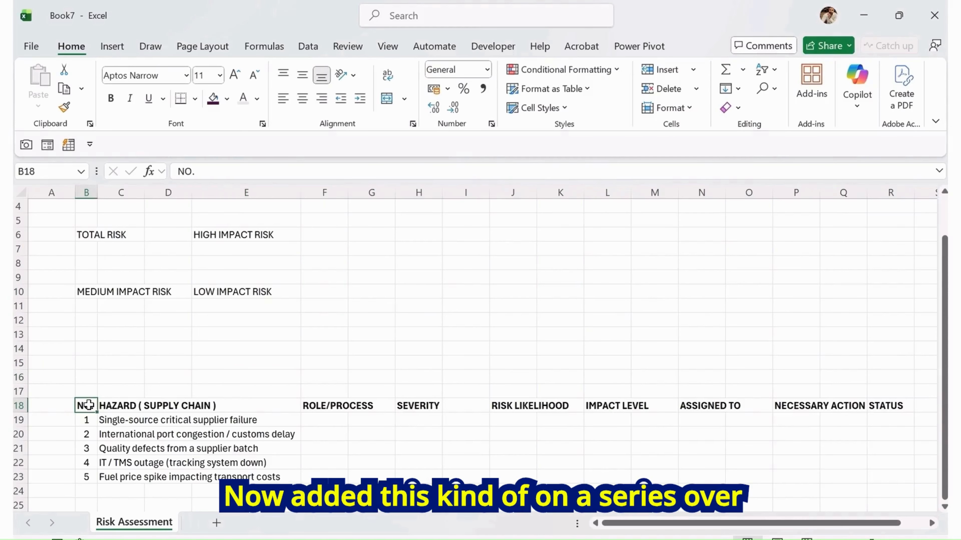
drag(88, 404, 876, 410)
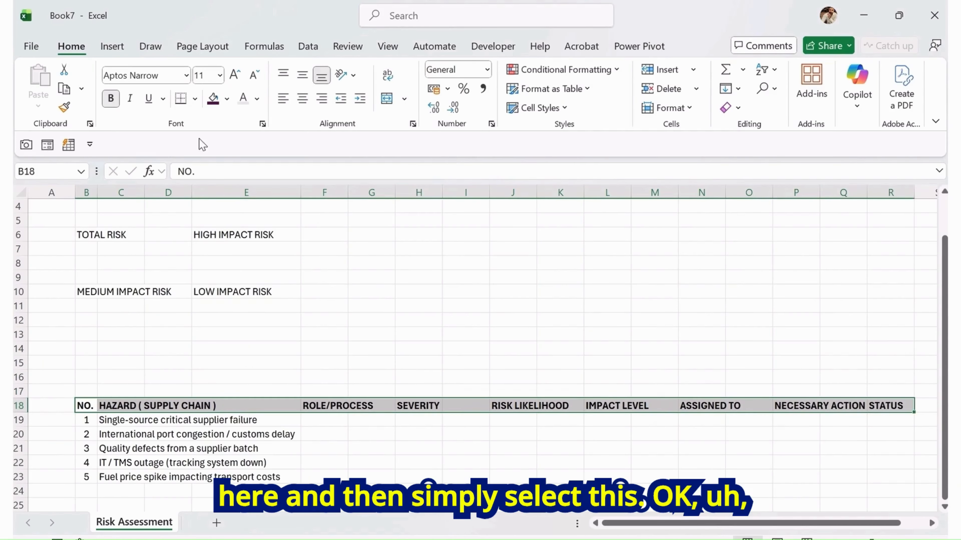
click(228, 105)
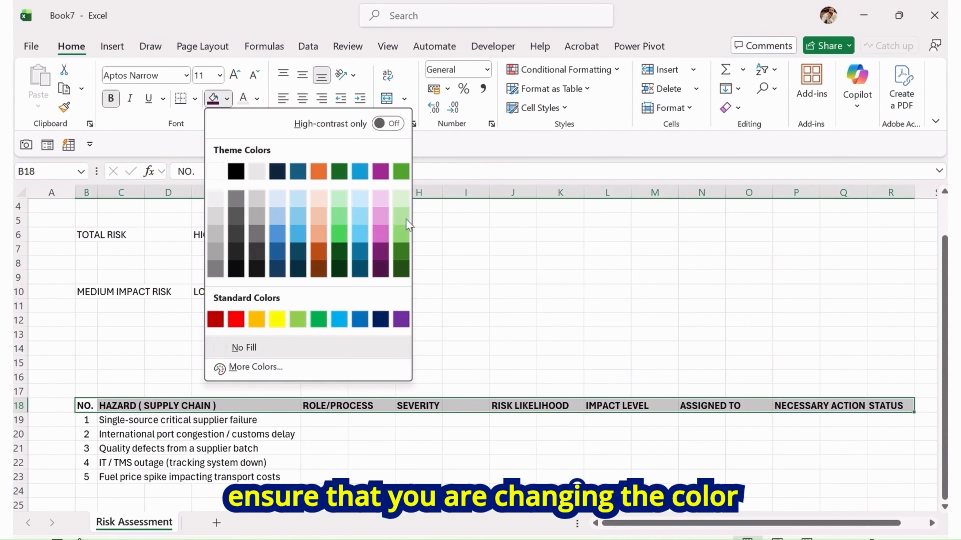
click(380, 233)
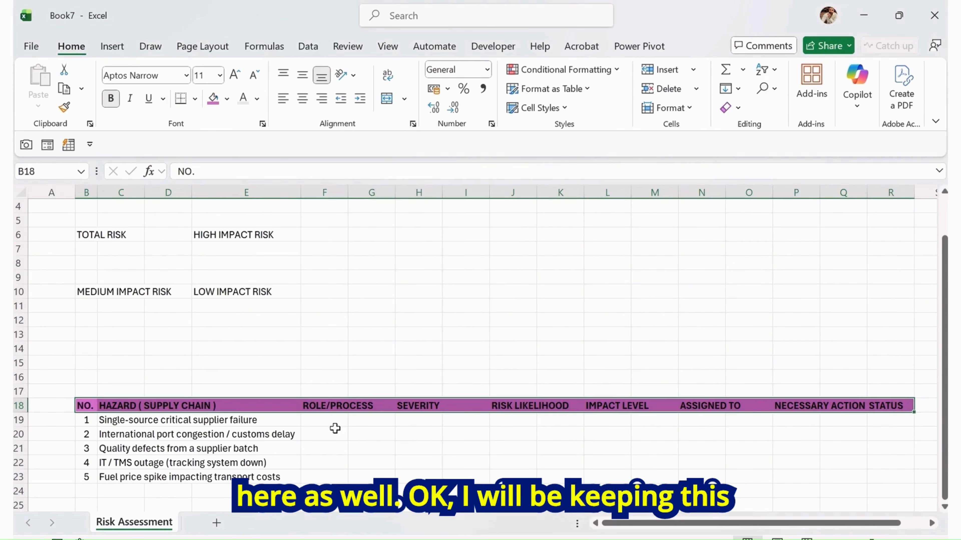
click(290, 424)
click(336, 422)
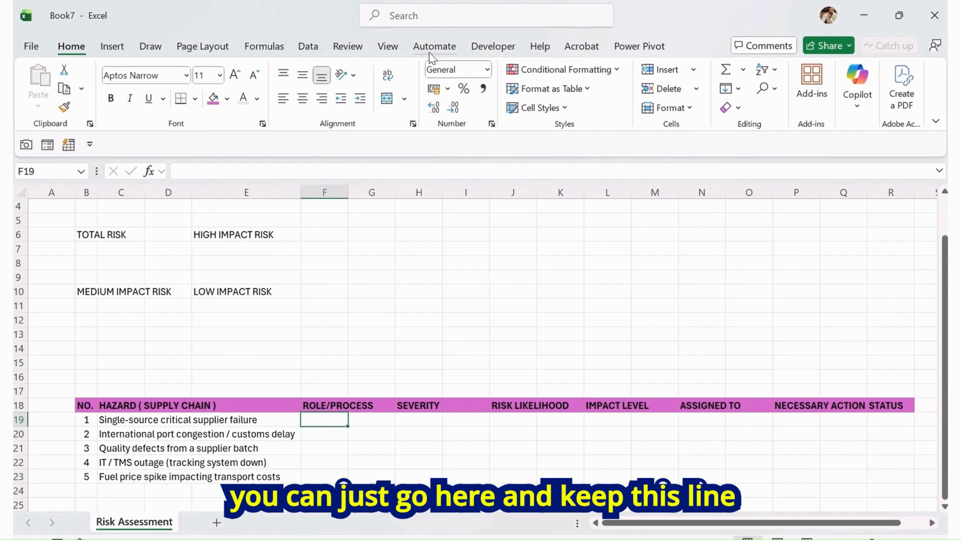
click(387, 45)
drag(233, 406, 518, 405)
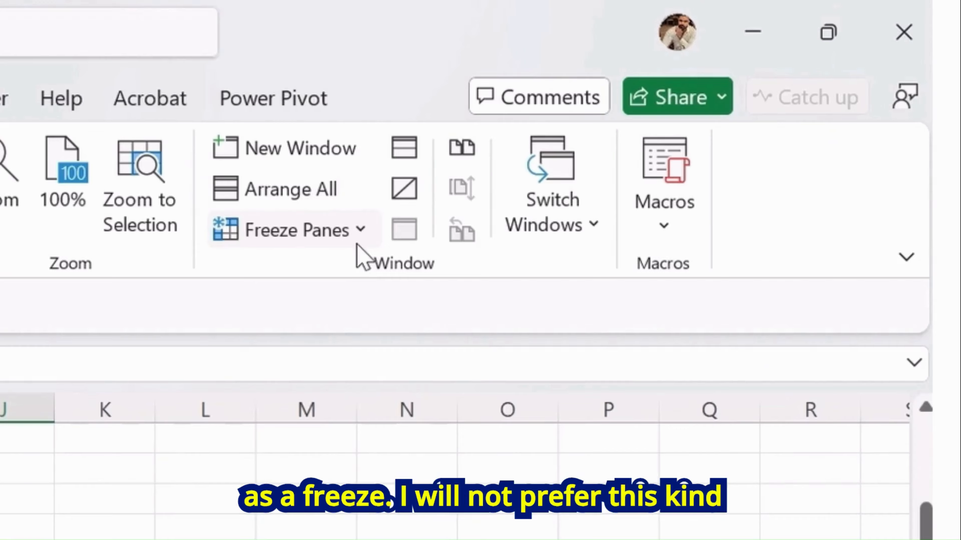
click(357, 244)
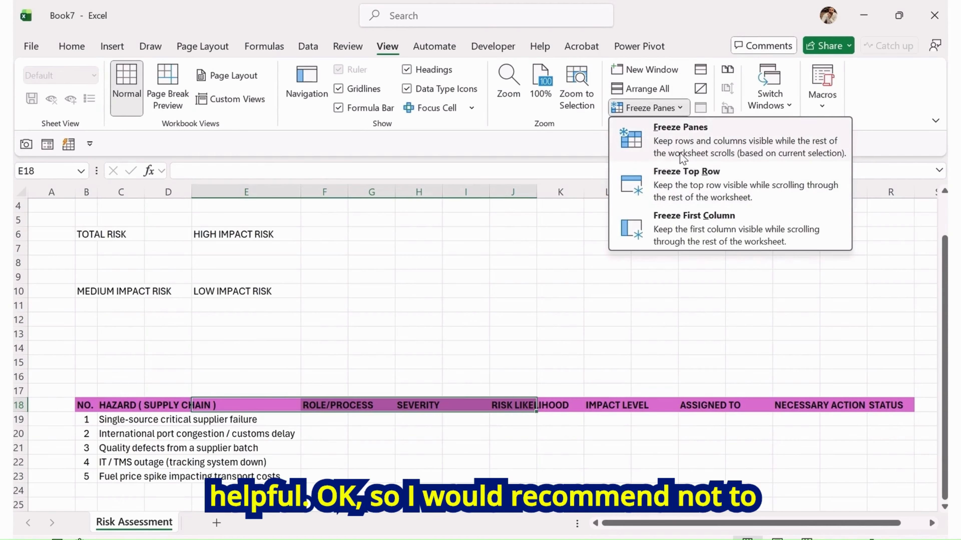
click(378, 404)
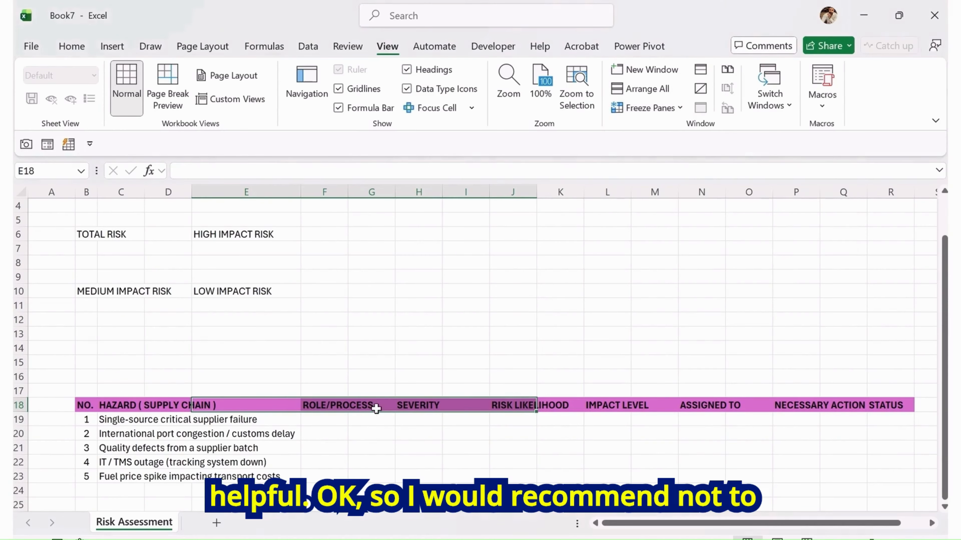
click(370, 430)
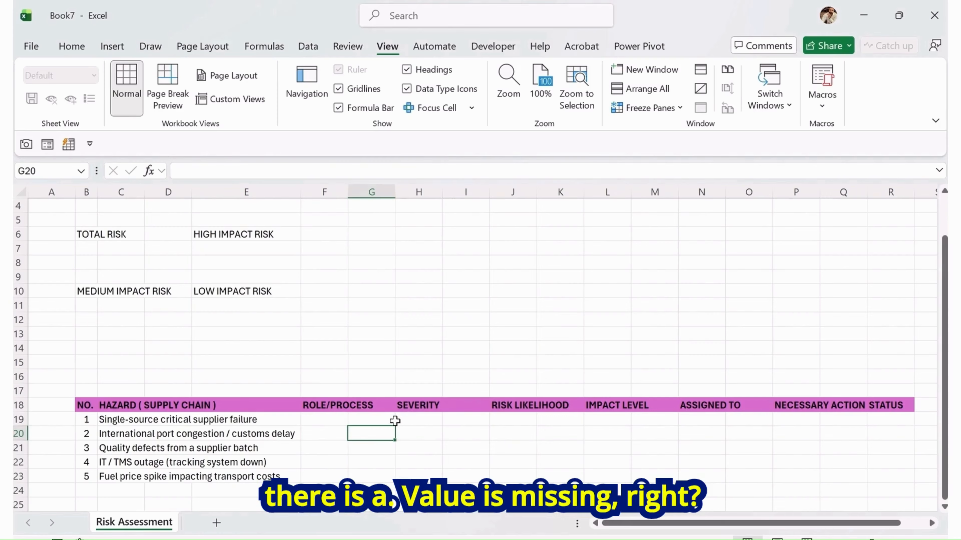
click(340, 421)
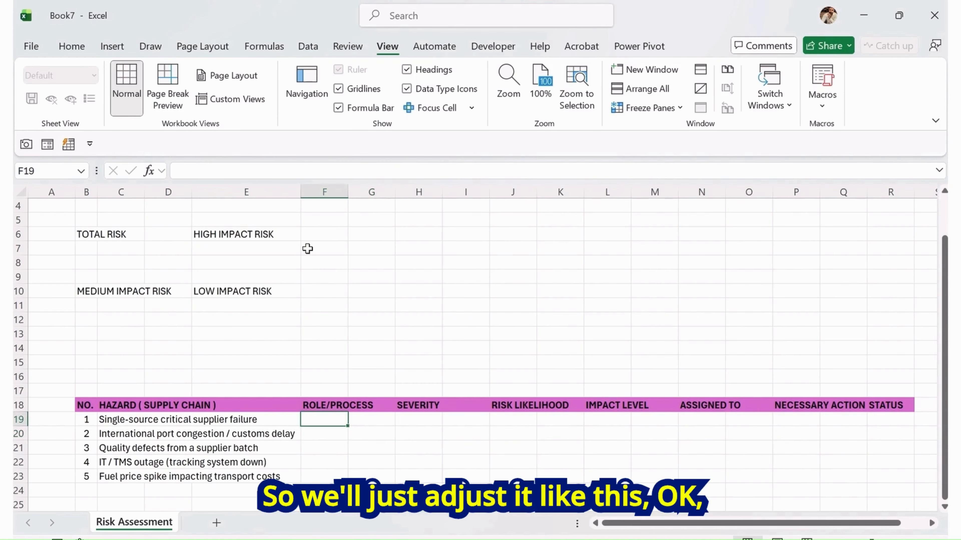
Examine the cell blocks beneath the four risk category labels
mouse_move(301, 192)
mouse_down()
mouse_move(317, 192)
mouse_move(300, 192)
mouse_up()
scroll(309, 310, up, 1)
scroll(316, 306, down, 2)
scroll(317, 305, up, 1)
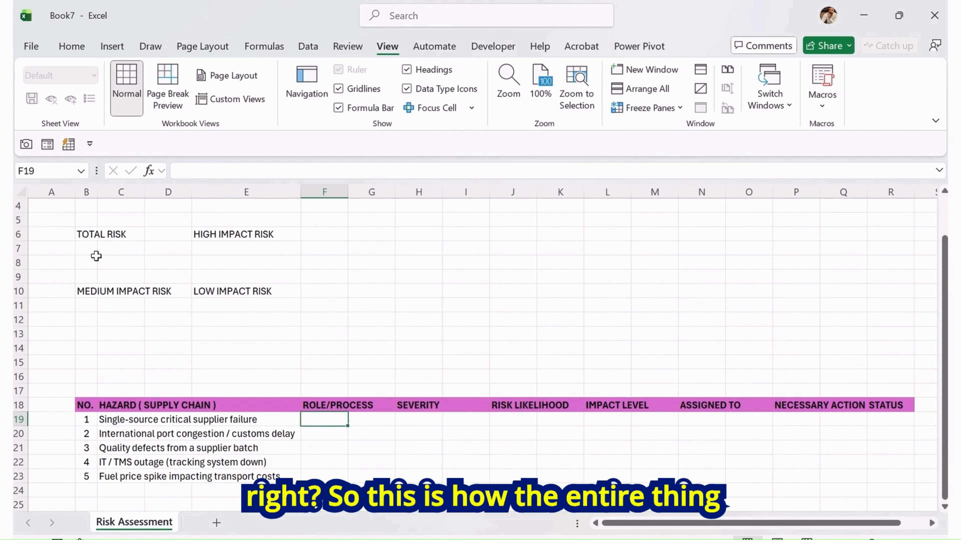
click(82, 250)
drag(86, 248, 168, 265)
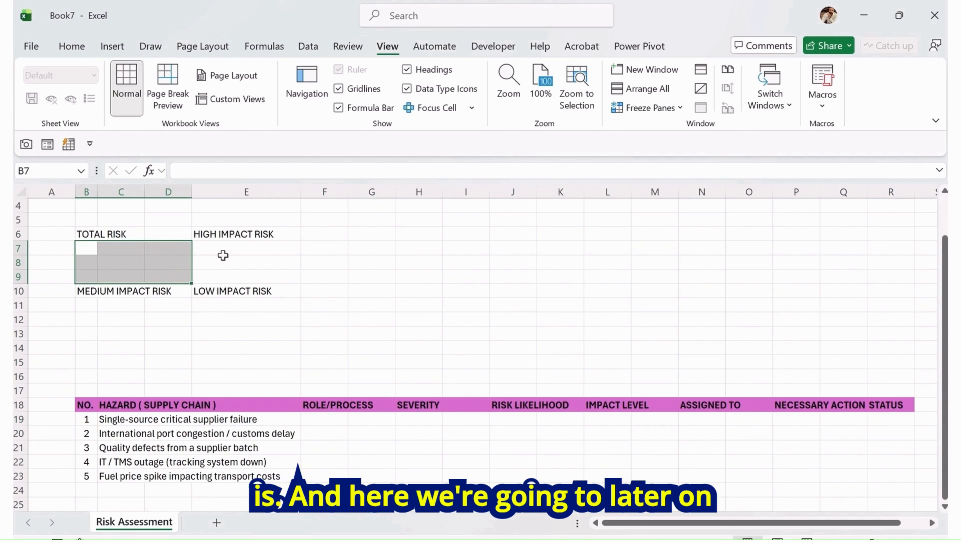
click(222, 251)
drag(222, 251, 279, 272)
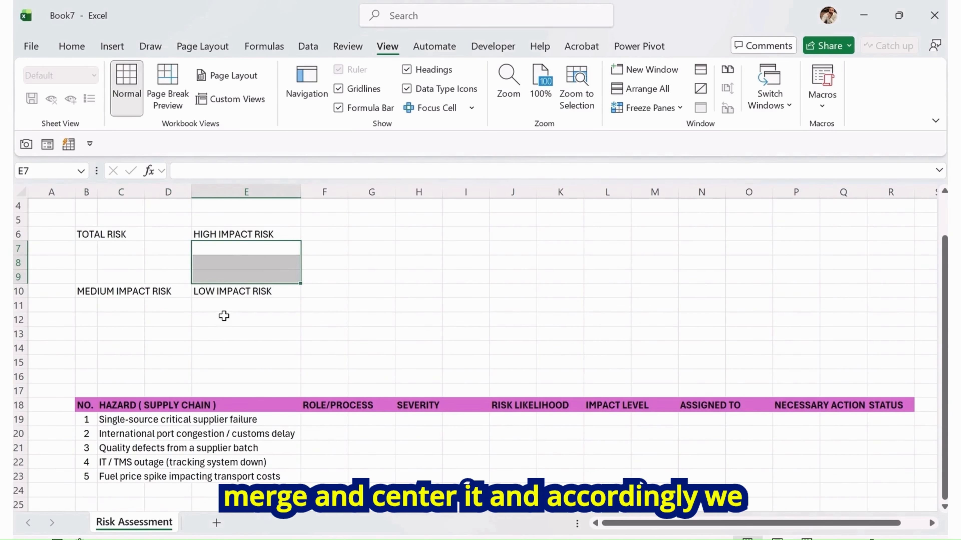
drag(228, 305, 242, 332)
drag(95, 310, 155, 333)
Paste the role, severity, likelihood, impact, owner and action entries as values starting at F19
click(338, 416)
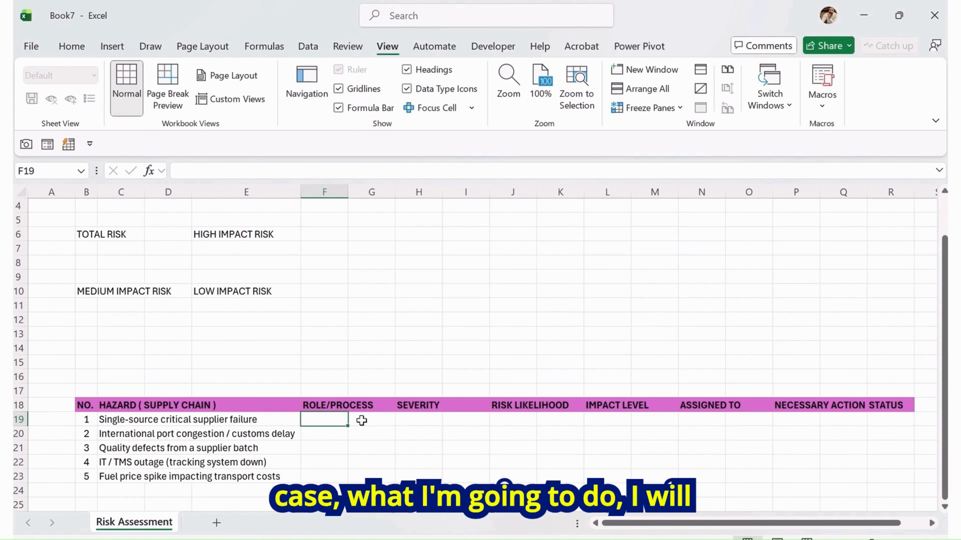
key(ctrl+alt+v)
key(Down)
key(Down)
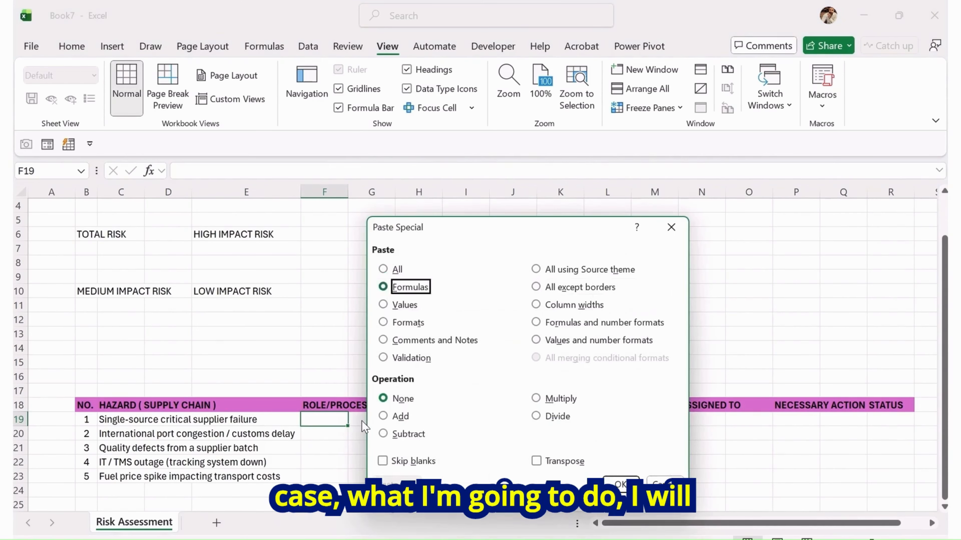
key(Return)
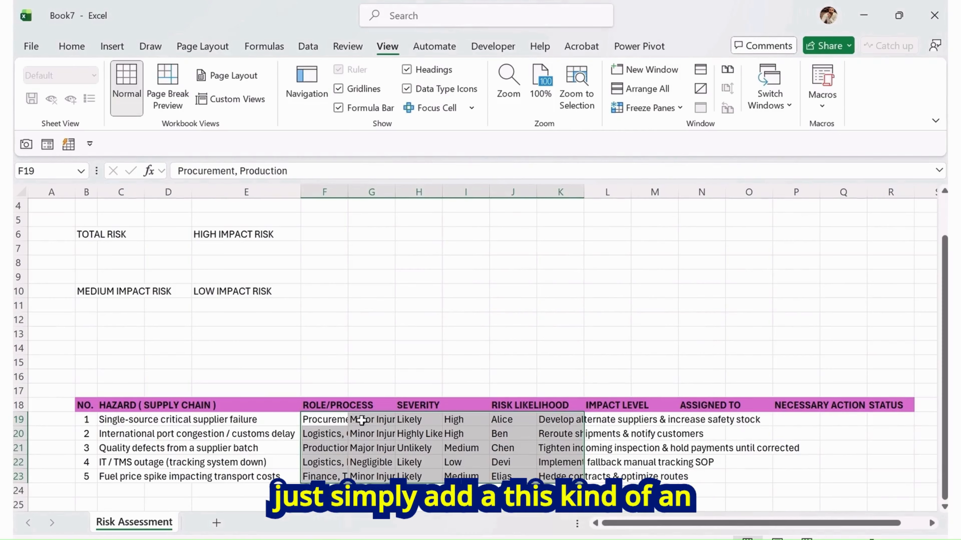
Copy the severity-through-action entries one column right so severity sits under the SEVERITY header
click(361, 420)
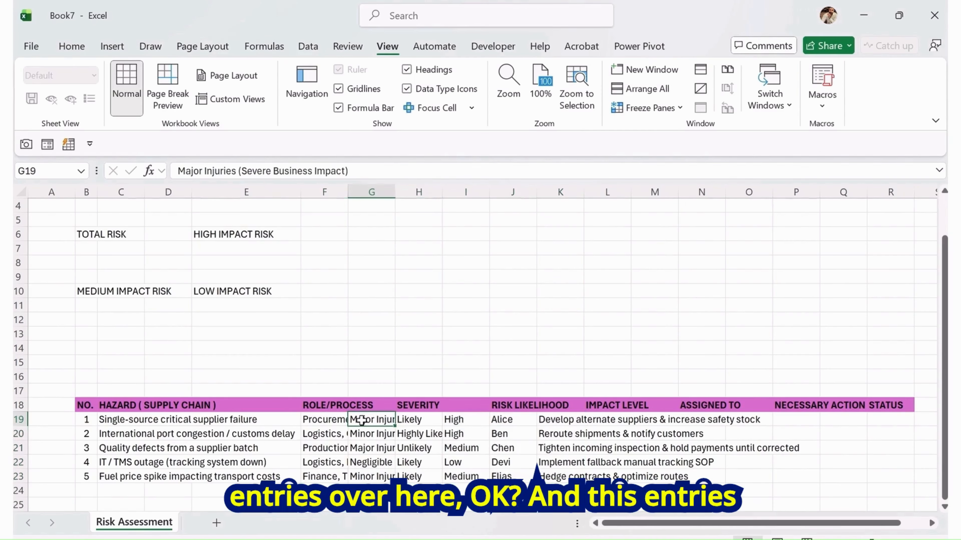
key(Left)
key(Right)
key(ctrl+shift+Right)
key(ctrl+shift+Down)
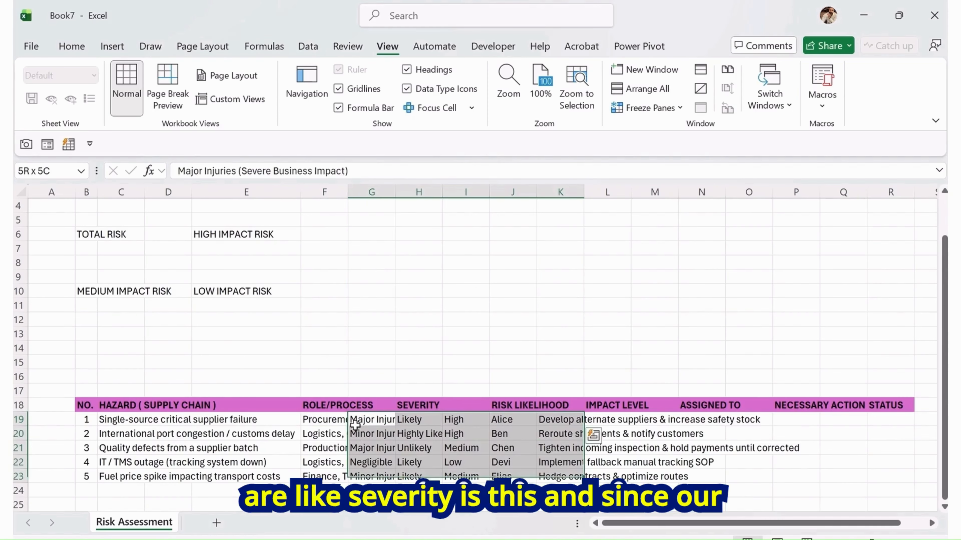
key(ctrl+c)
key(Right)
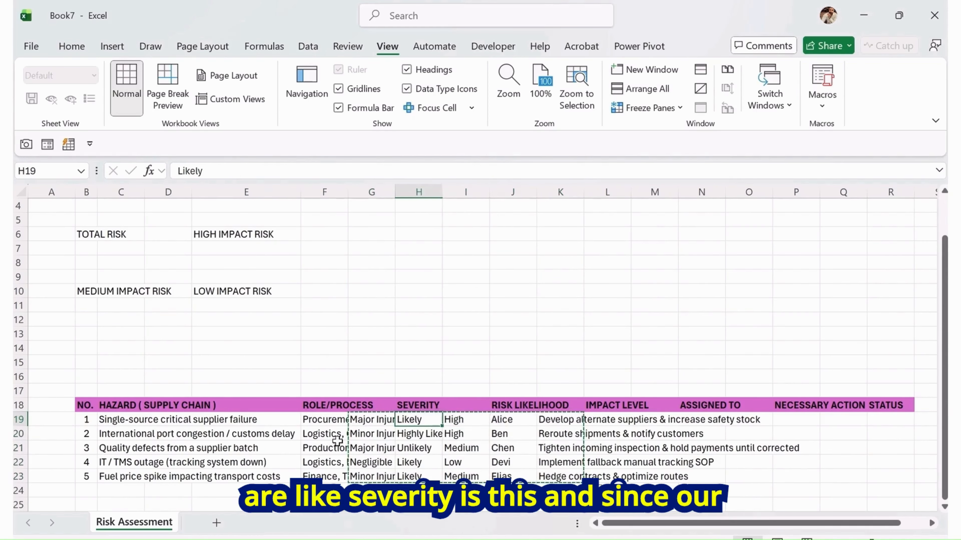
key(ctrl+v)
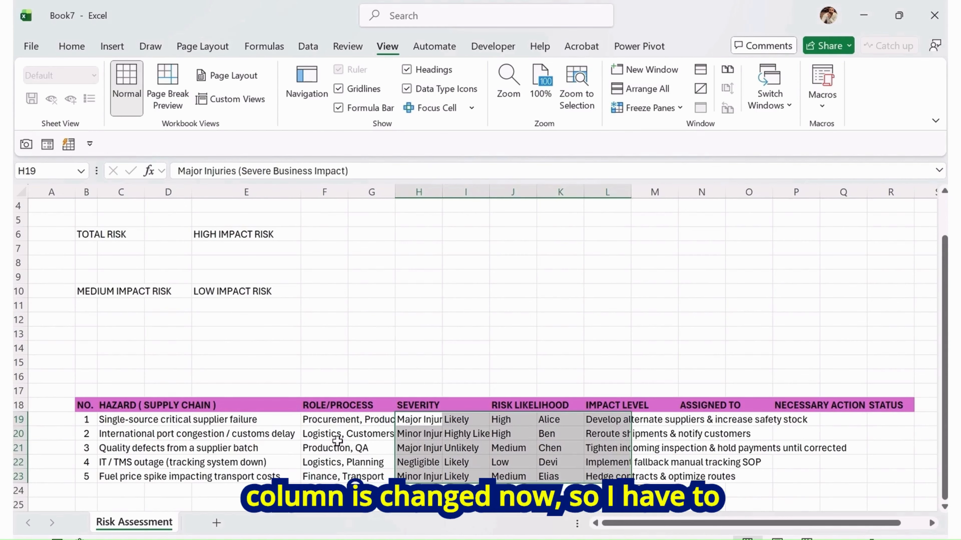
Move the likelihood-through-action entries one column right to sit under RISK LIKELIHOOD
key(Right)
key(Left)
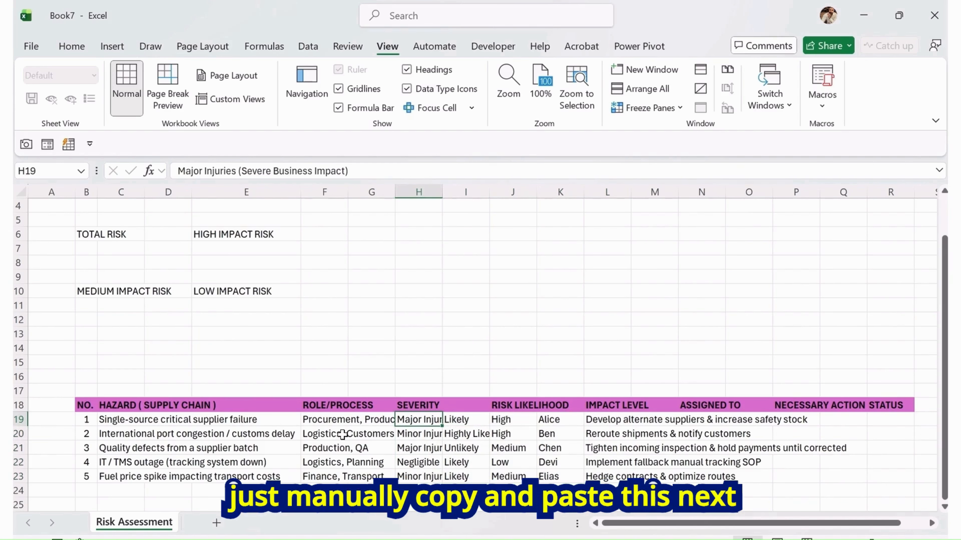
key(Left)
key(Left)
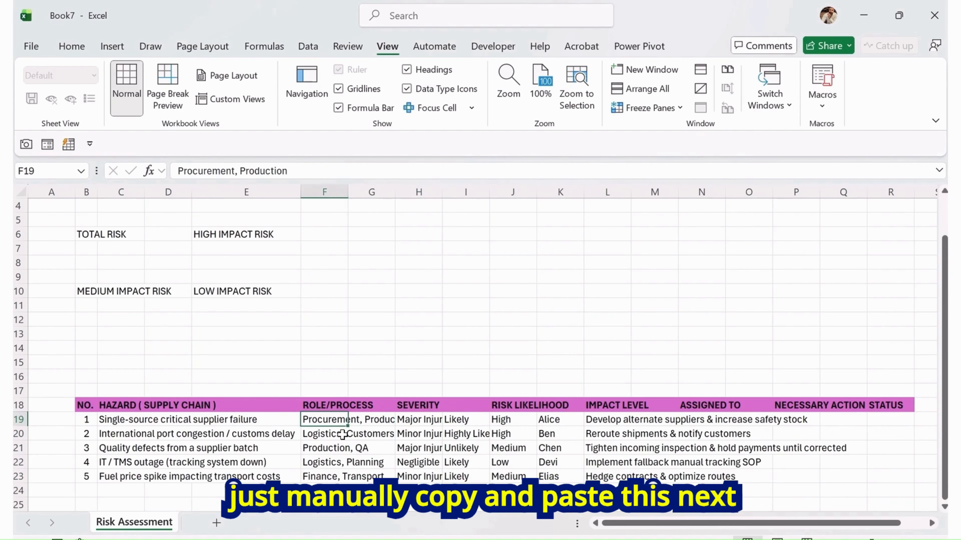
key(Right)
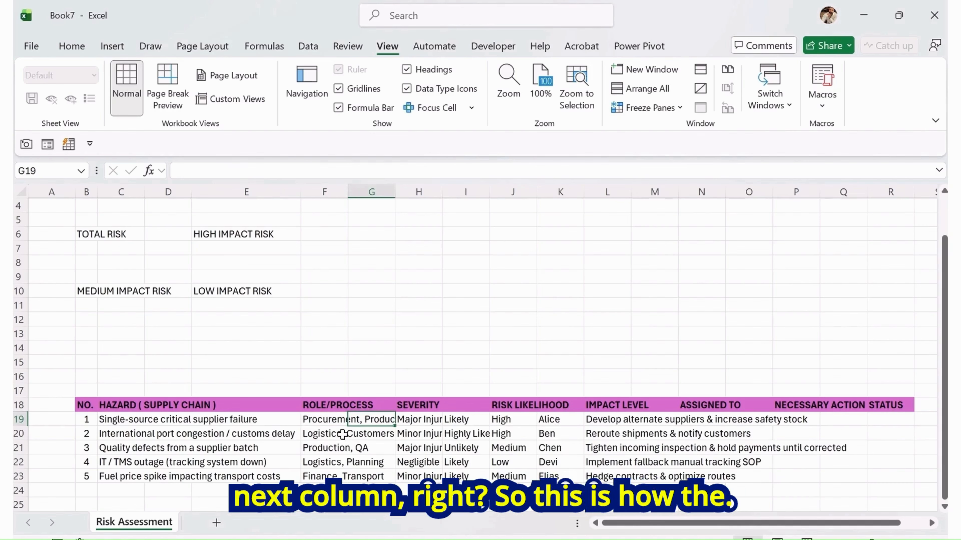
key(Right)
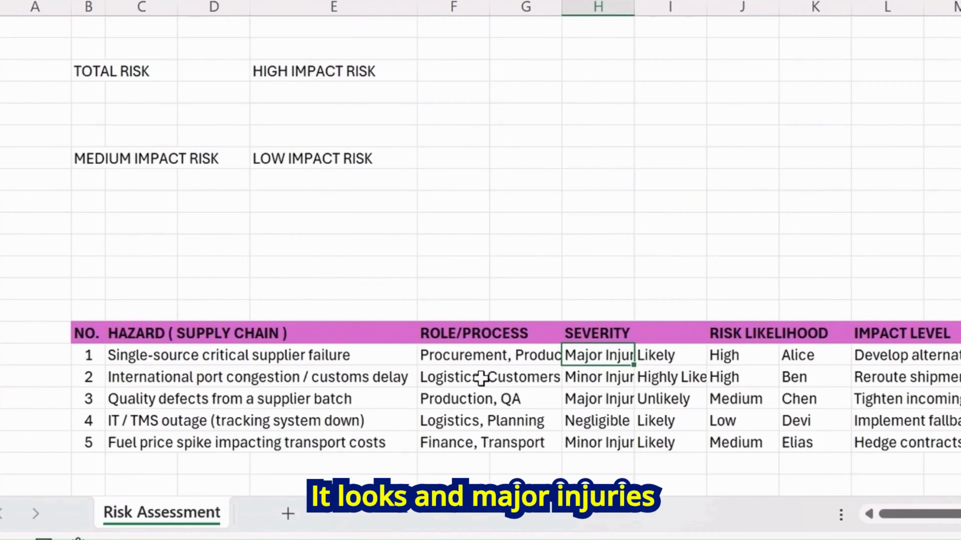
key(Right)
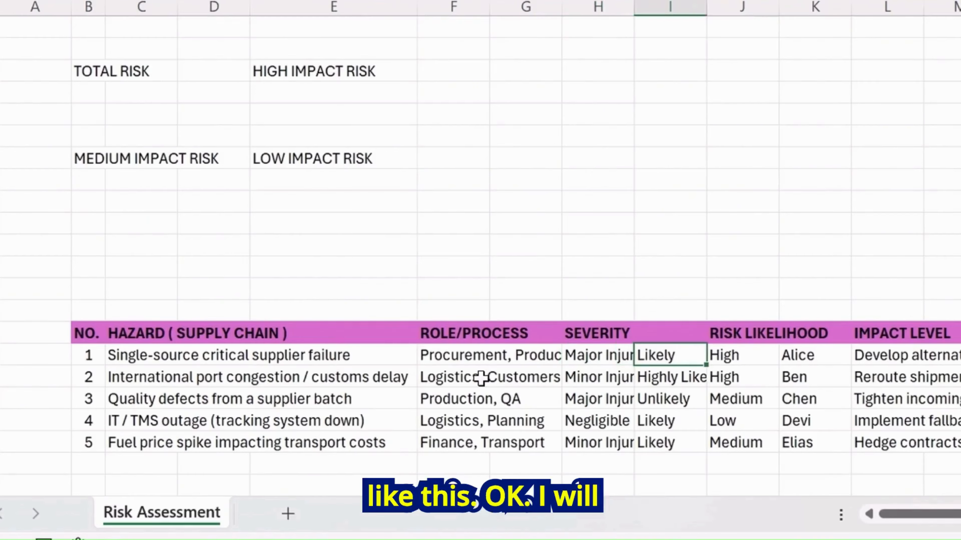
key(ctrl+shift+Right)
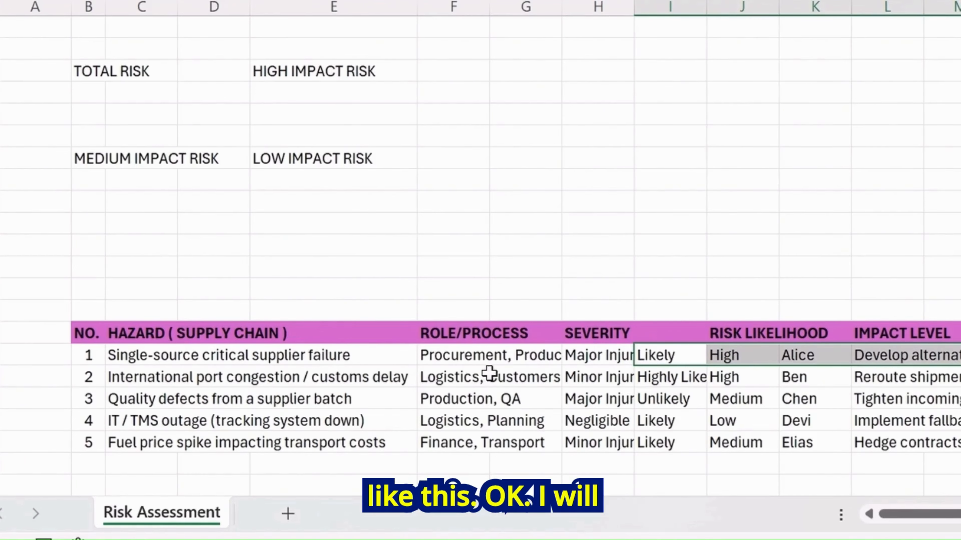
key(ctrl+shift+Down)
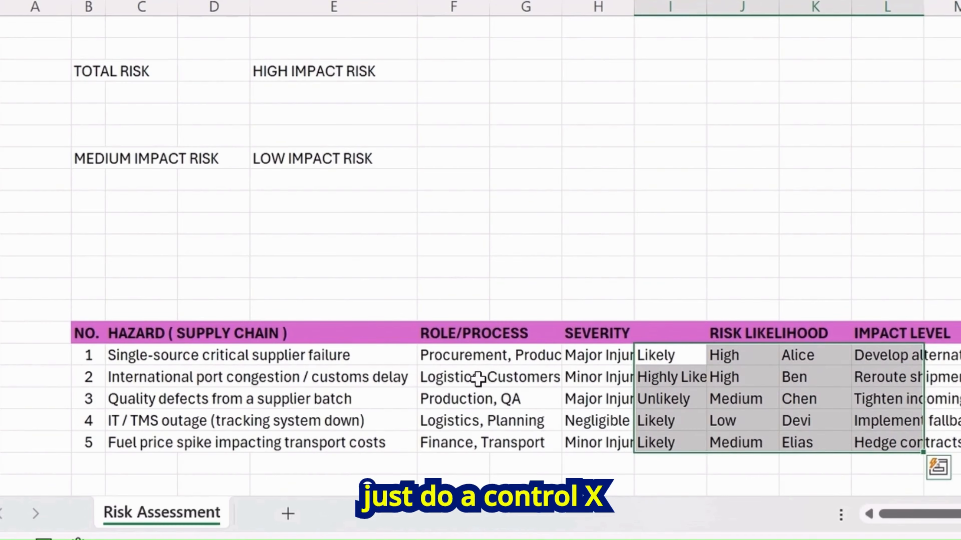
key(ctrl+x)
key(Right)
key(ctrl+v)
key(Right)
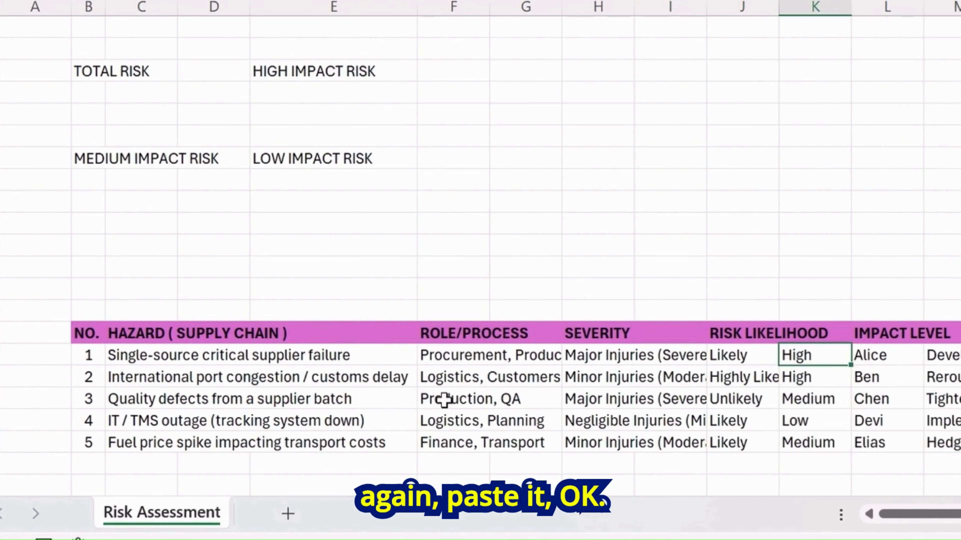
Move the impact level, owner and action entries one column right under IMPACT LEVEL
key(shift+Right)
key(shift+Right)
key(shift+Down)
key(shift+Down)
key(shift+Down)
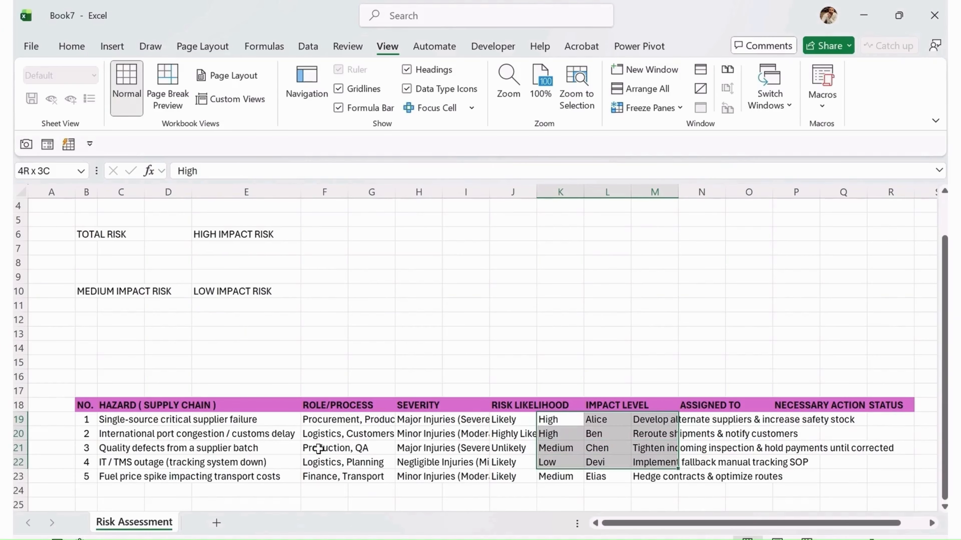
key(shift+Down)
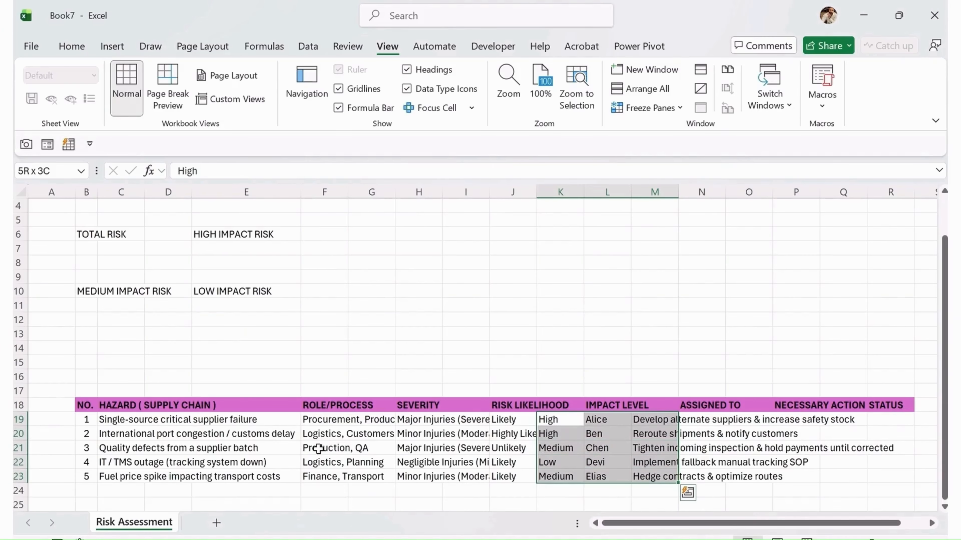
key(ctrl+x)
key(Right)
key(ctrl+v)
Move the owner names and action entries one column right under ASSIGNED TO
key(Right)
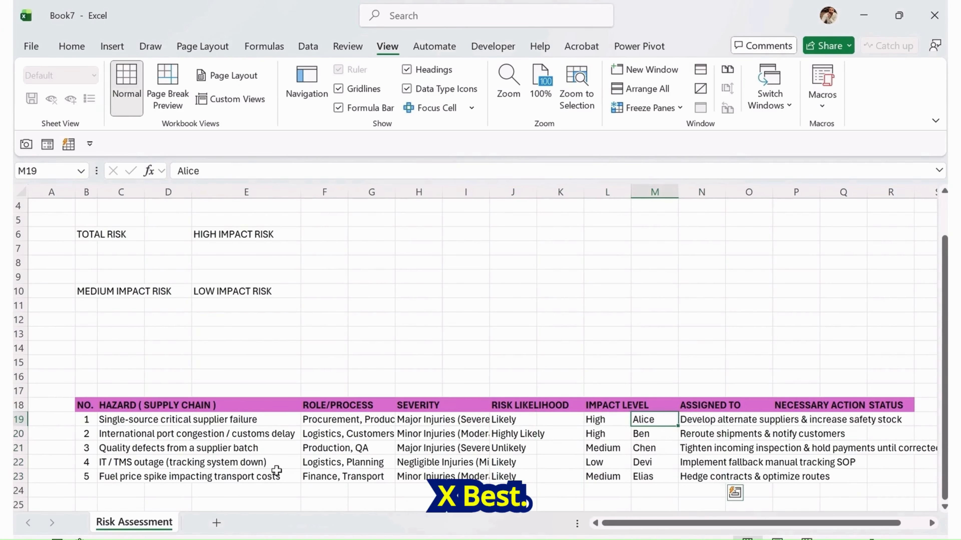
key(shift+Right)
key(shift+Down)
key(shift+Down)
key(shift+Down)
key(shift+Down)
key(ctrl+x)
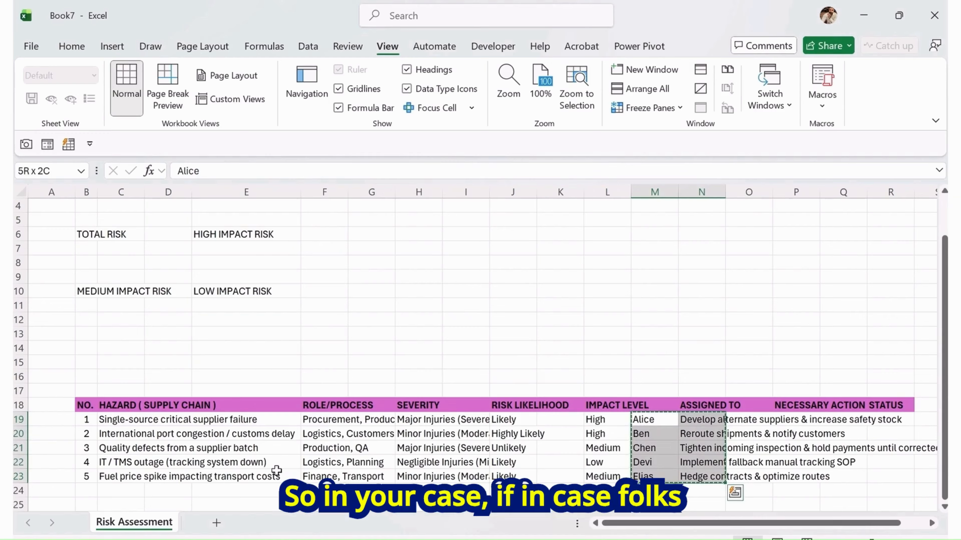
key(Right)
key(ctrl+v)
Move the necessary action entries one column right under NECESSARY ACTION
key(Right)
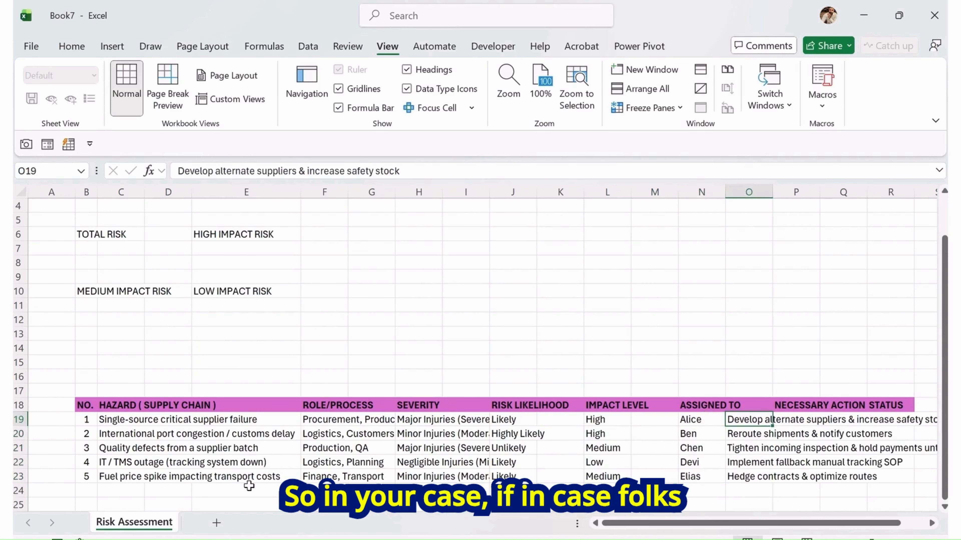
key(shift+Down)
key(shift+Down)
key(shift+Down)
key(shift+Down)
key(ctrl+x)
key(Right)
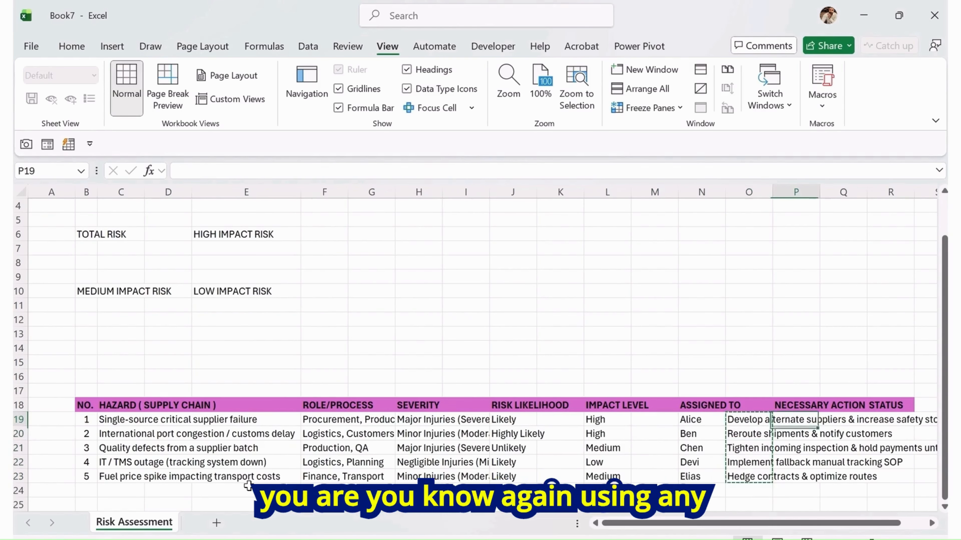
key(shift+Down)
key(shift+Down)
key(shift+Down)
key(shift+Down)
key(ctrl+v)
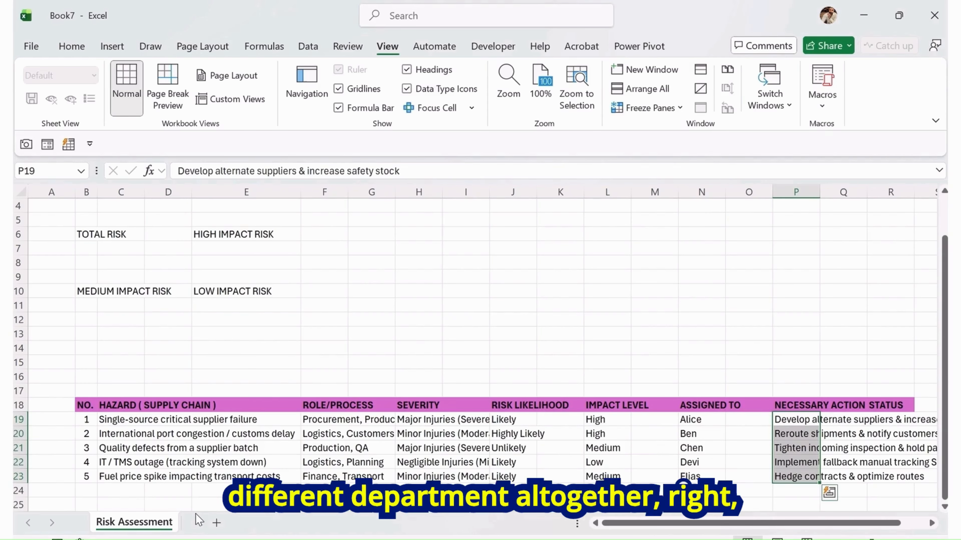
Reduce the font size of rows 19 to 23 to 9 pt
key(Left)
key(Left)
key(Left)
key(Left)
key(Left)
key(Left)
key(Left)
key(Left)
key(Left)
key(Left)
key(Left)
key(Left)
key(Left)
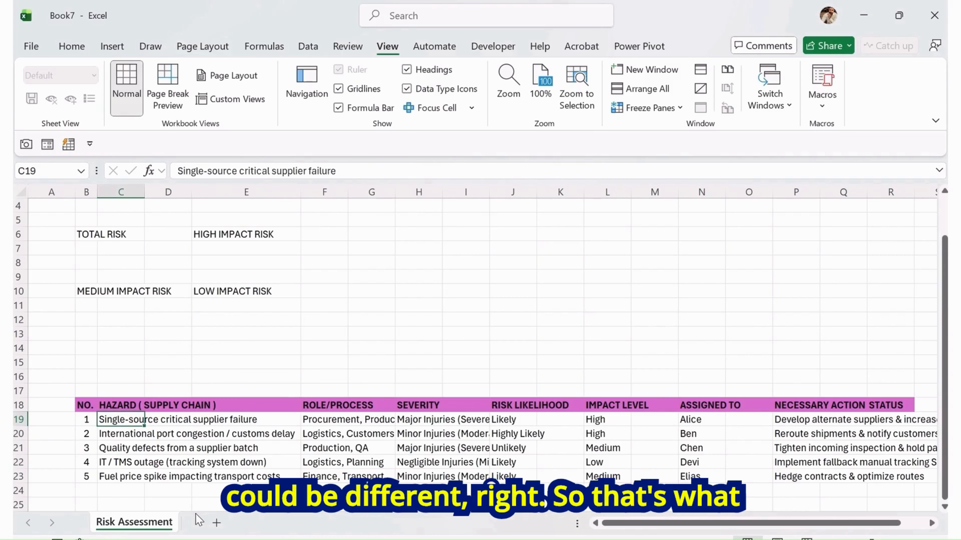
key(Left)
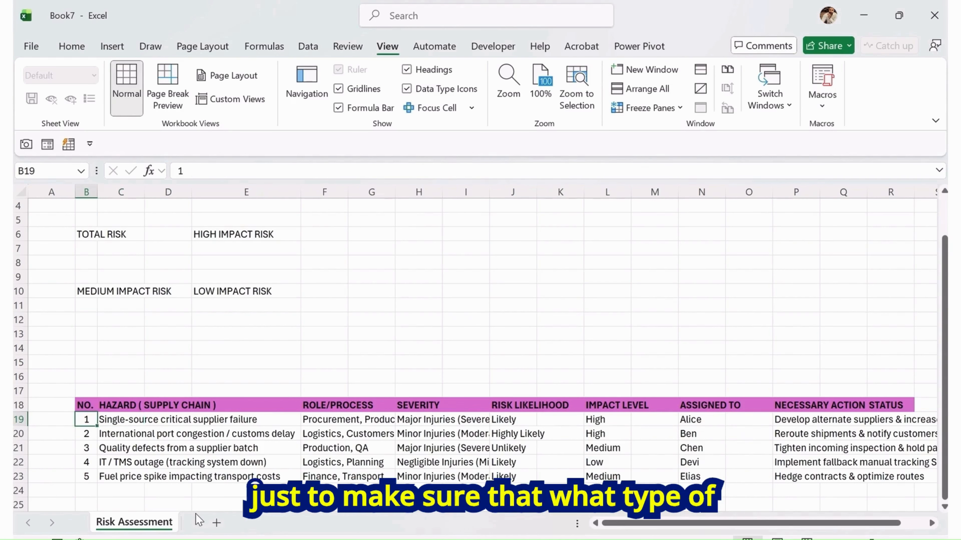
key(shift+Right)
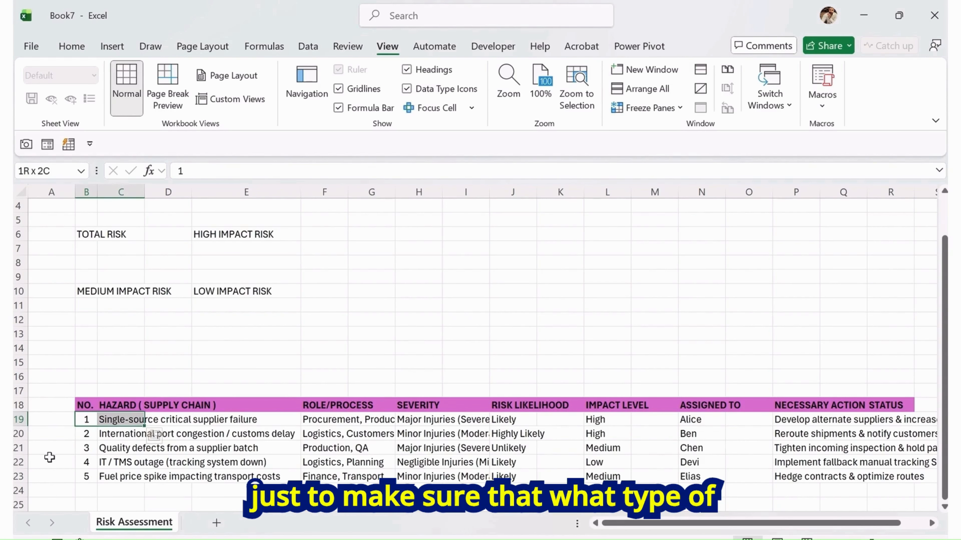
click(19, 419)
drag(18, 420, 19, 475)
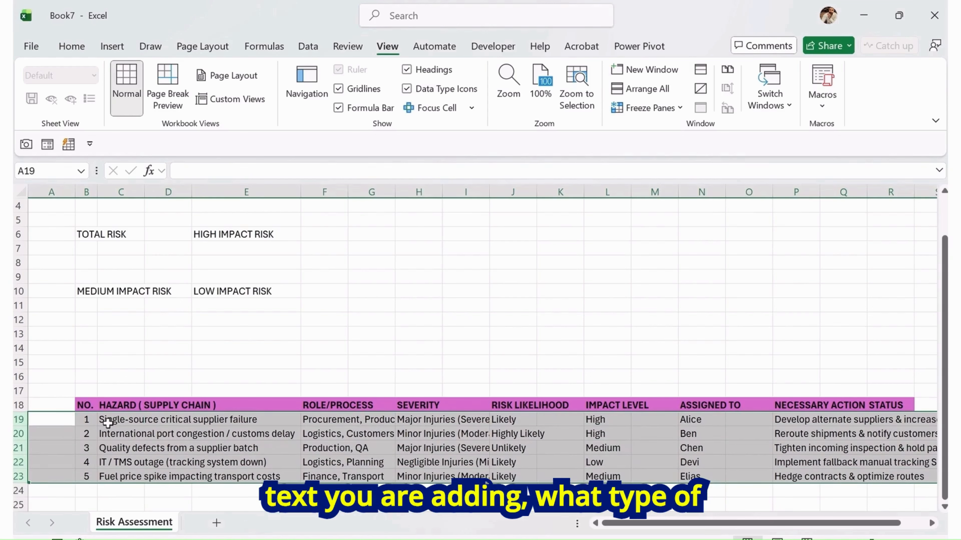
click(71, 47)
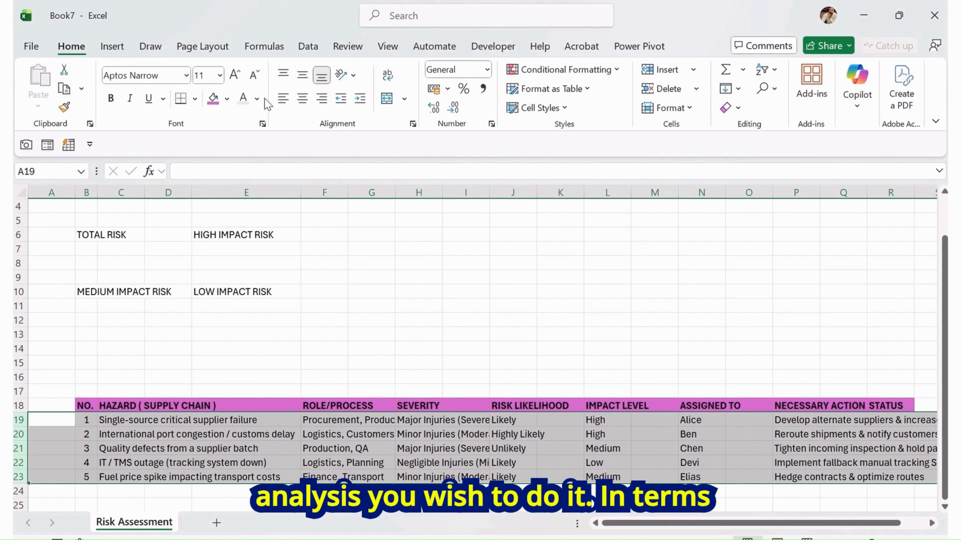
click(256, 77)
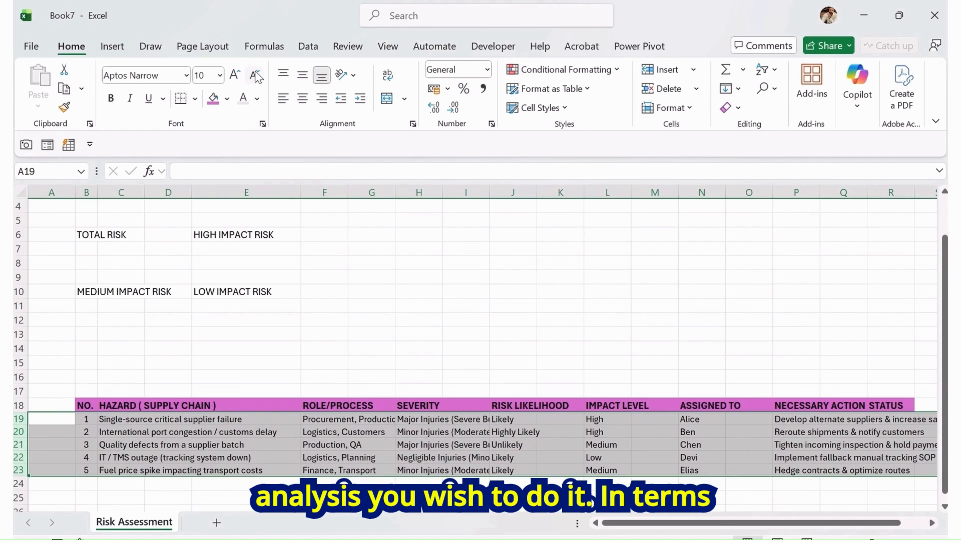
click(256, 77)
click(485, 427)
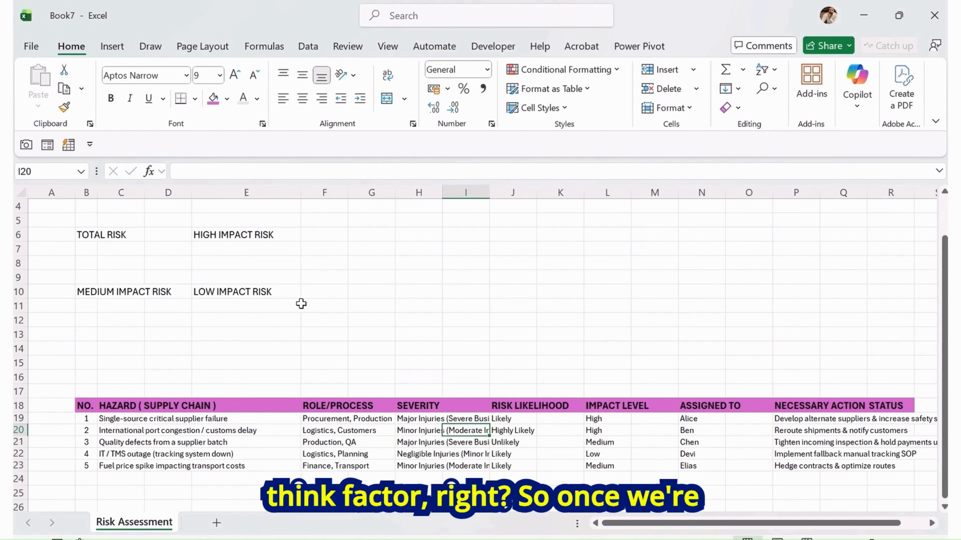
Adjust the register's column widths so the severity descriptions and other entries fit
drag(307, 196, 283, 194)
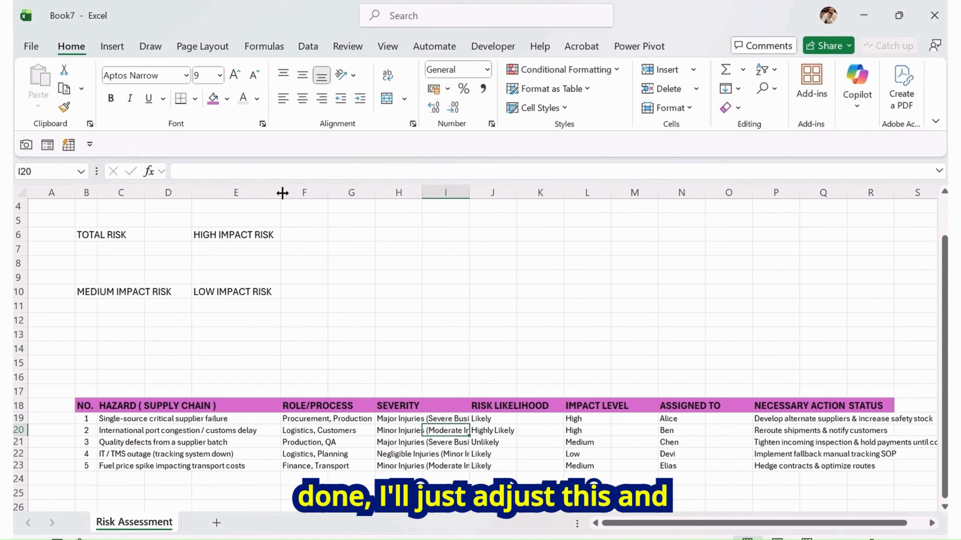
drag(471, 196, 516, 184)
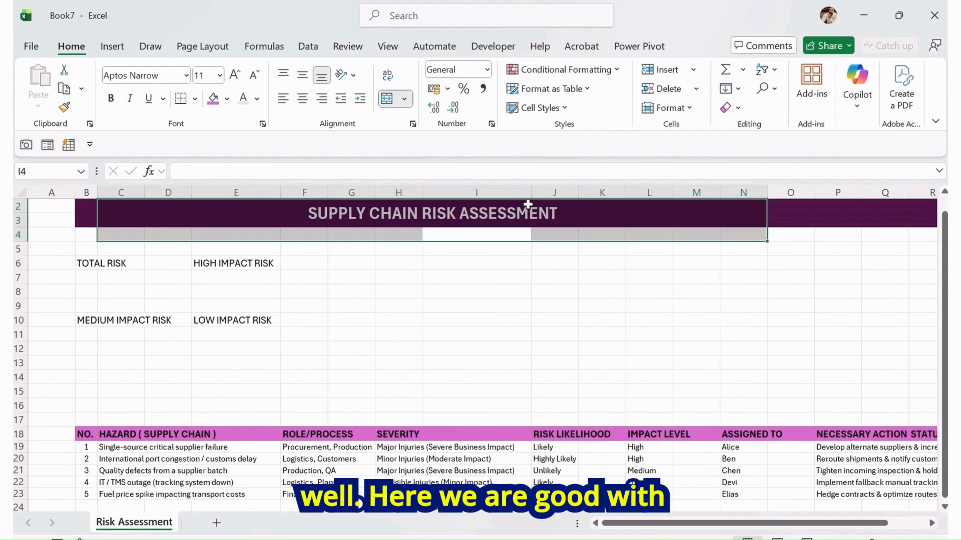
drag(530, 193, 516, 192)
scroll(617, 336, down, 1)
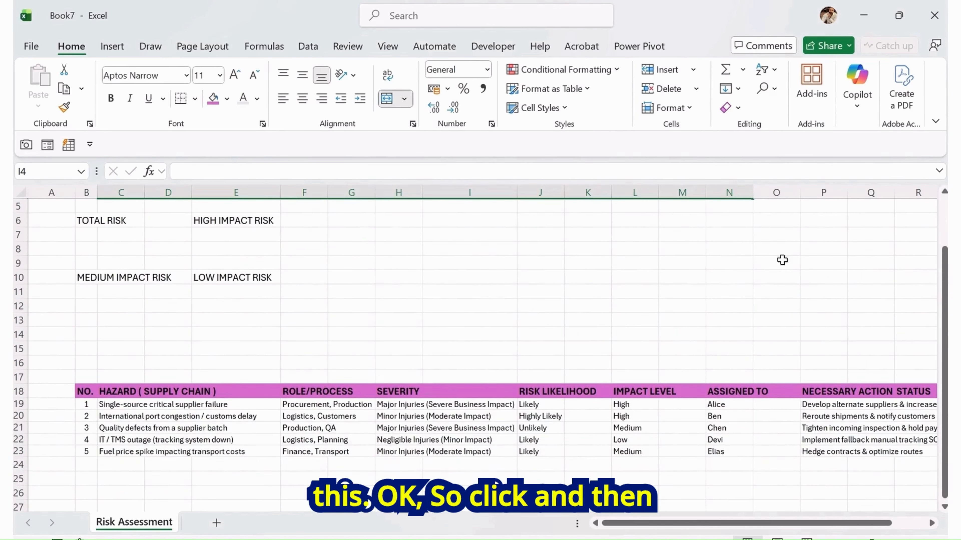
drag(805, 196, 774, 195)
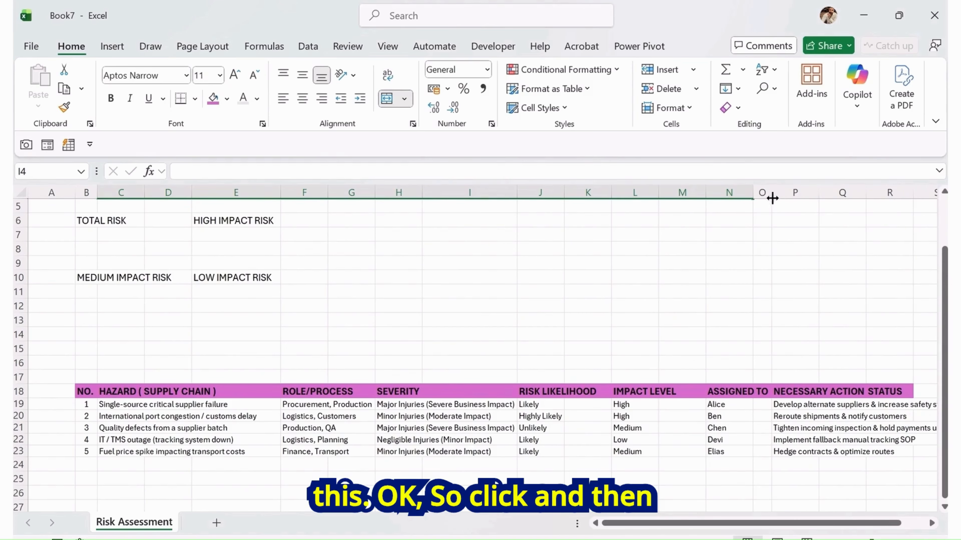
Narrow column O between the assigned-to and necessary action entries
drag(709, 194, 678, 192)
click(775, 427)
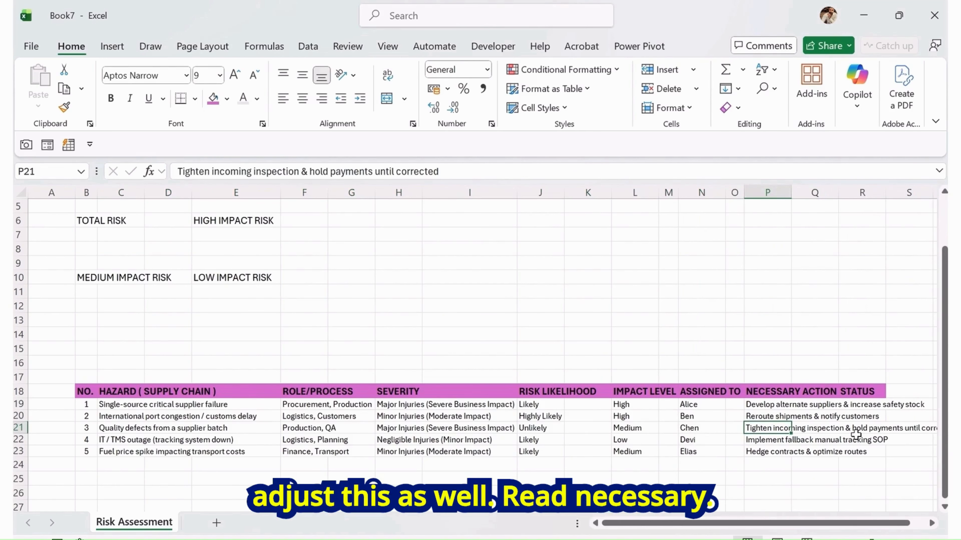
click(787, 393)
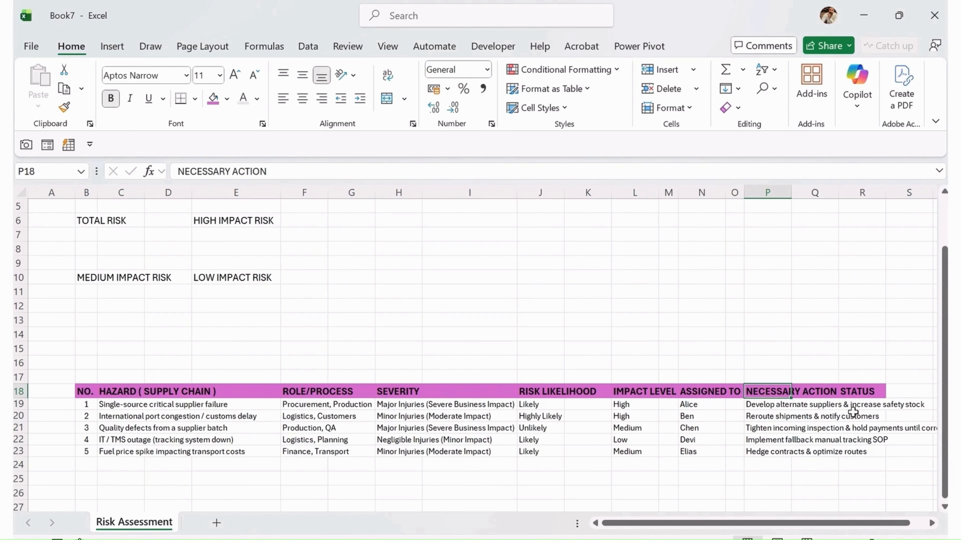
click(863, 456)
scroll(723, 443, down, 2)
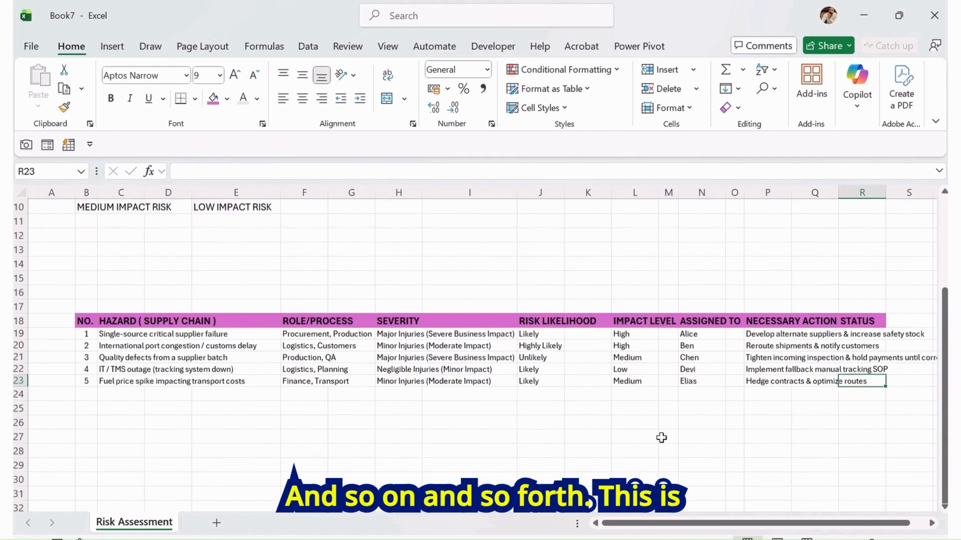
scroll(661, 436, up, 1)
scroll(590, 440, down, 1)
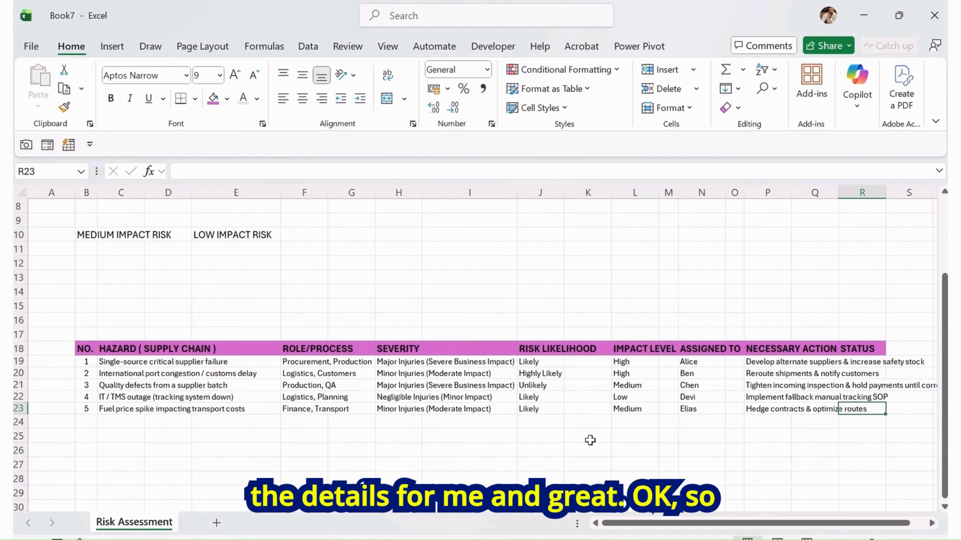
Decrease the font size of the register's header row B18:R18
drag(95, 355, 861, 348)
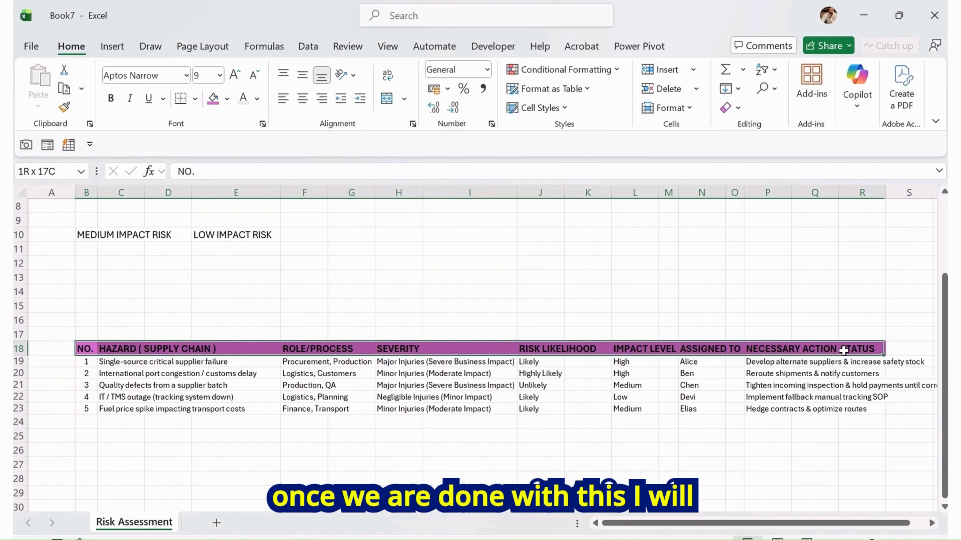
click(255, 75)
click(354, 305)
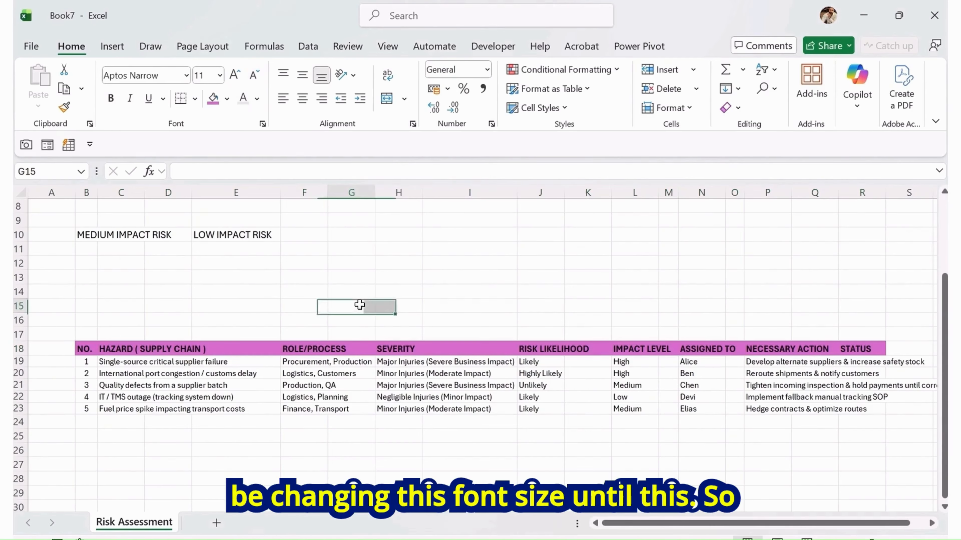
Make the hazard numbers 1 to 5 in B19:B23 bold
scroll(311, 435, down, 1)
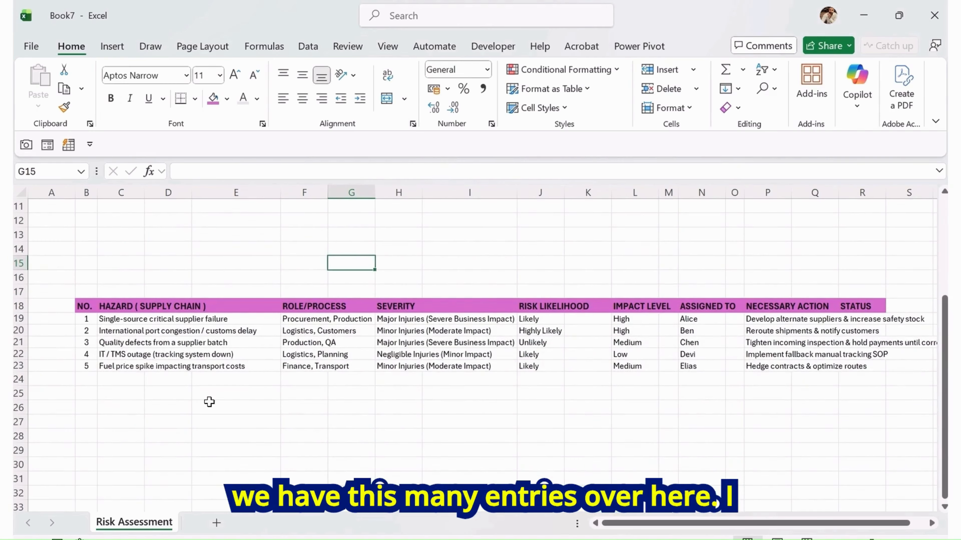
drag(85, 318, 86, 366)
click(111, 98)
click(159, 354)
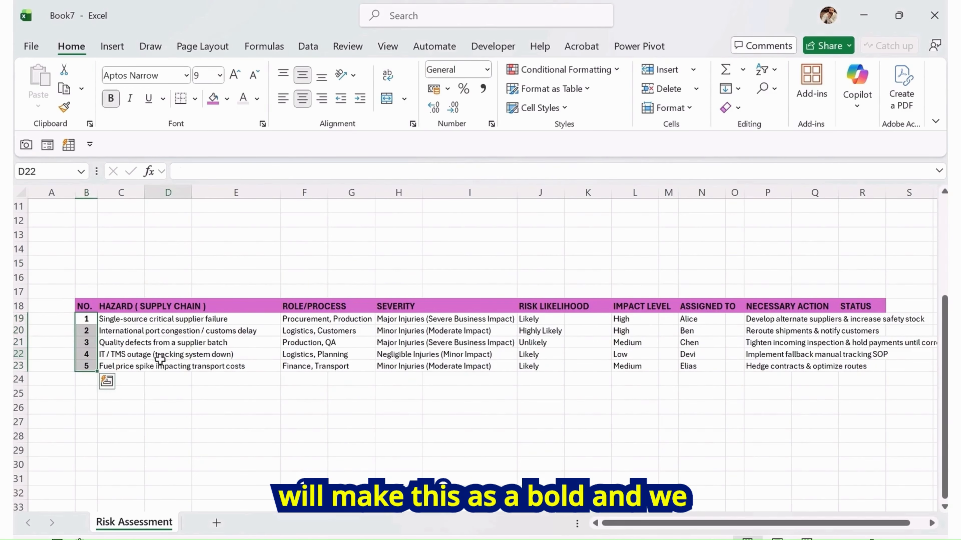
drag(81, 378, 852, 459)
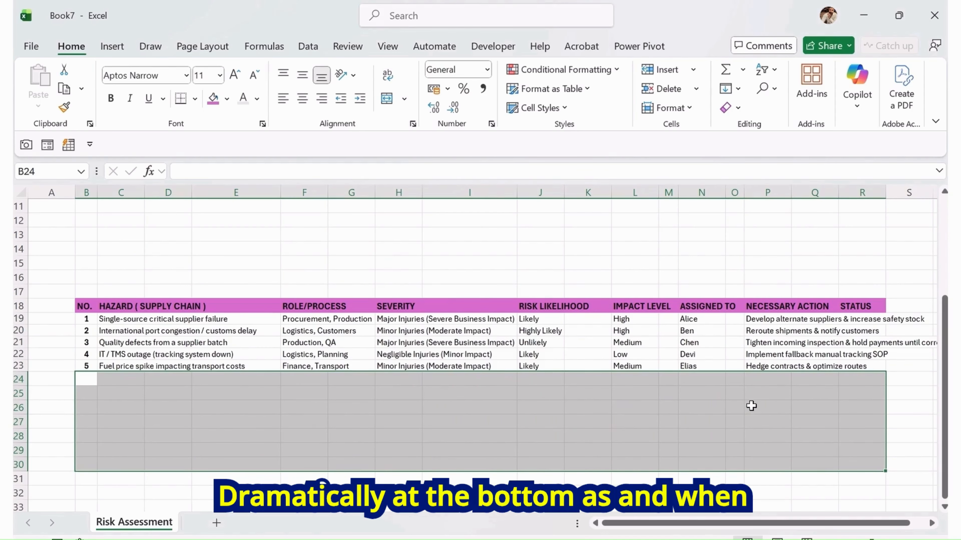
click(671, 252)
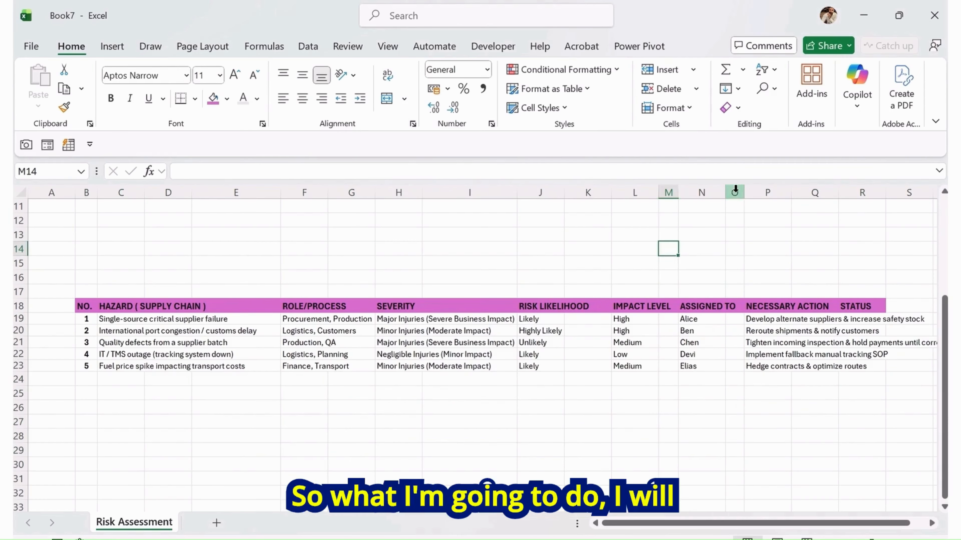
Narrow the columns around IMPACT LEVEL and ASSIGNED TO to tighten the register
drag(743, 192, 673, 193)
drag(613, 196, 592, 195)
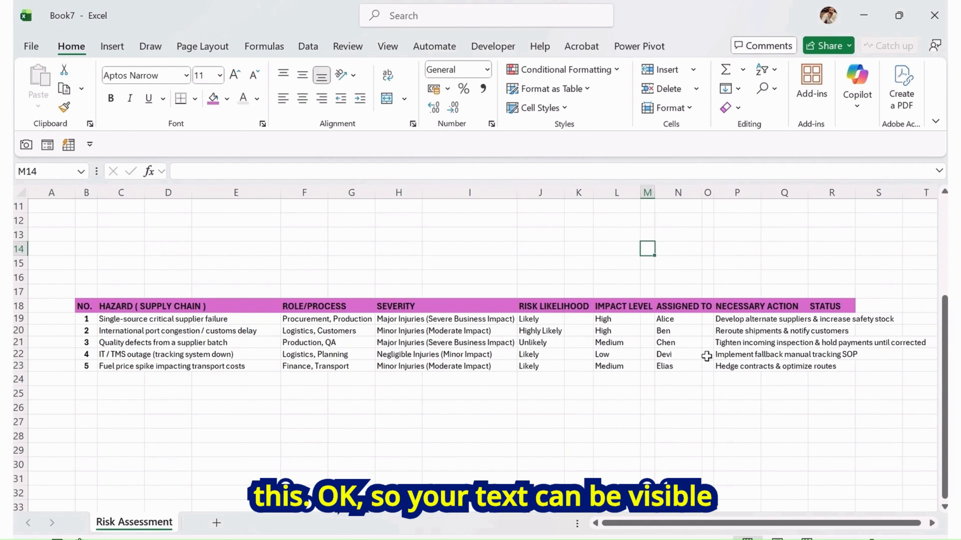
click(737, 379)
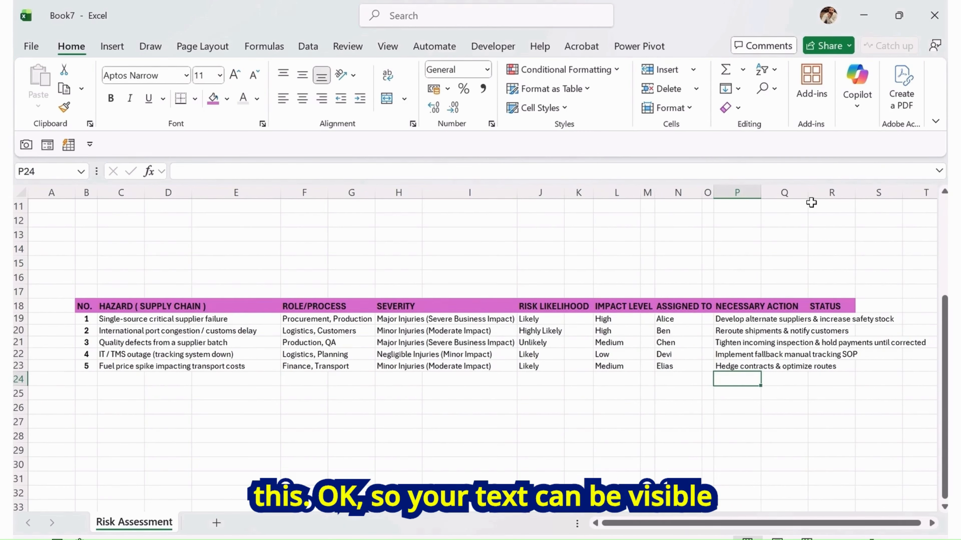
Widen column Q so the necessary action text fits and STATUS moves right
drag(809, 194, 893, 192)
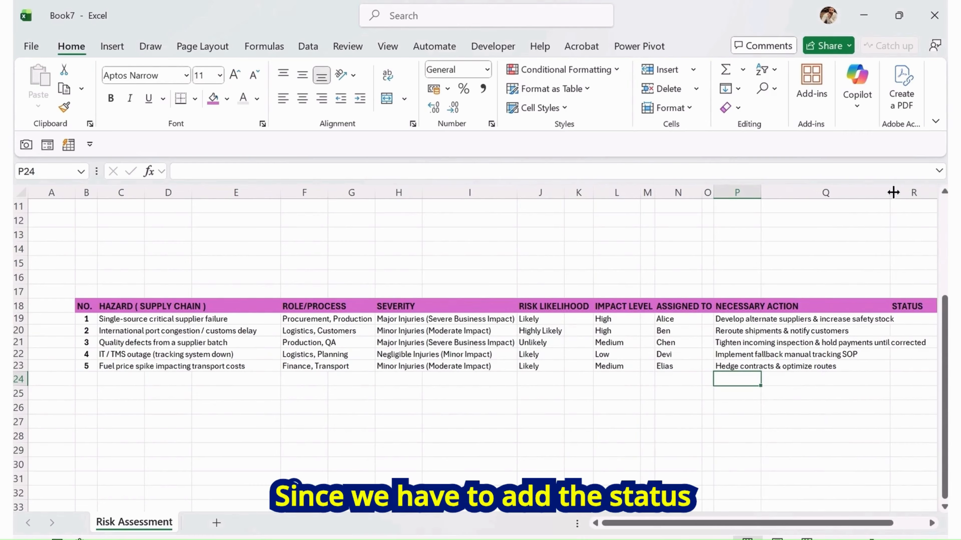
drag(819, 523, 852, 525)
drag(793, 188, 835, 187)
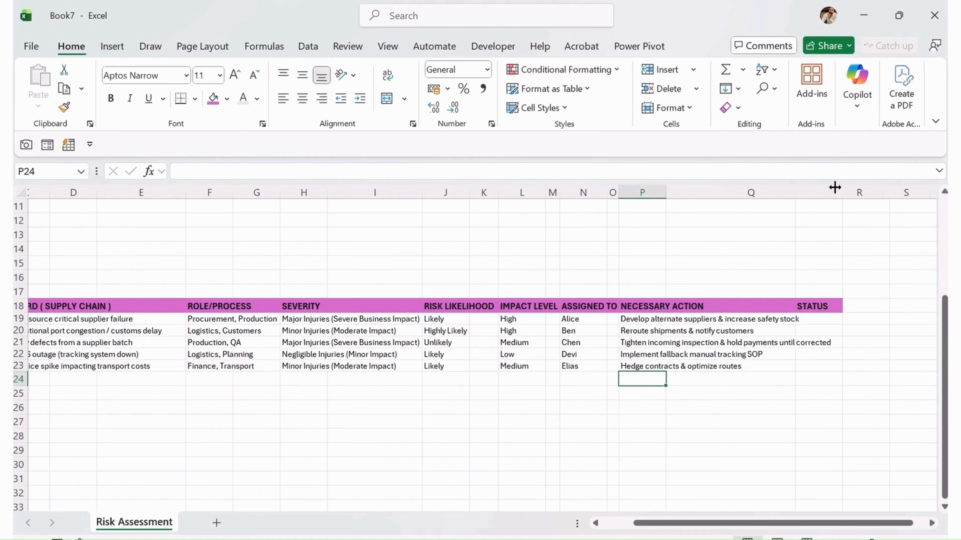
drag(829, 521, 738, 528)
click(213, 420)
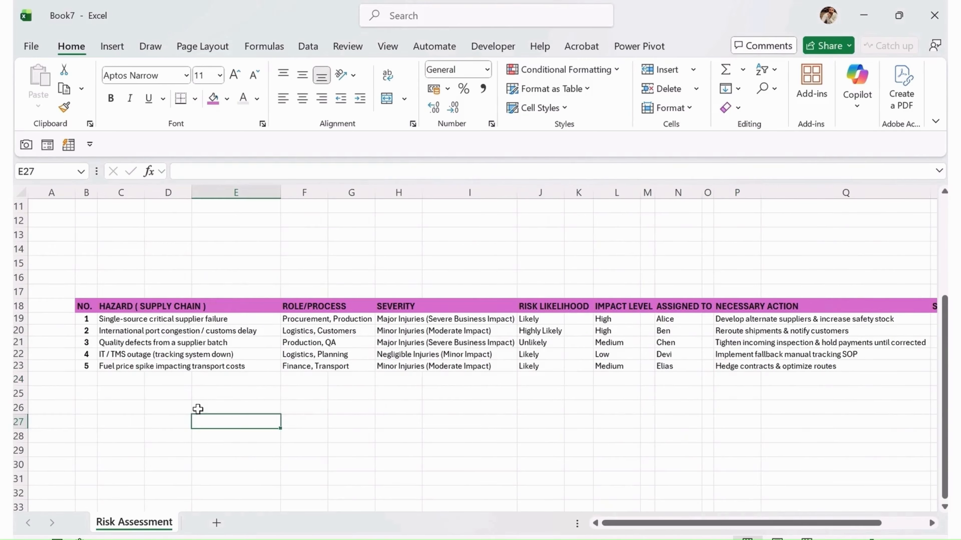
click(106, 381)
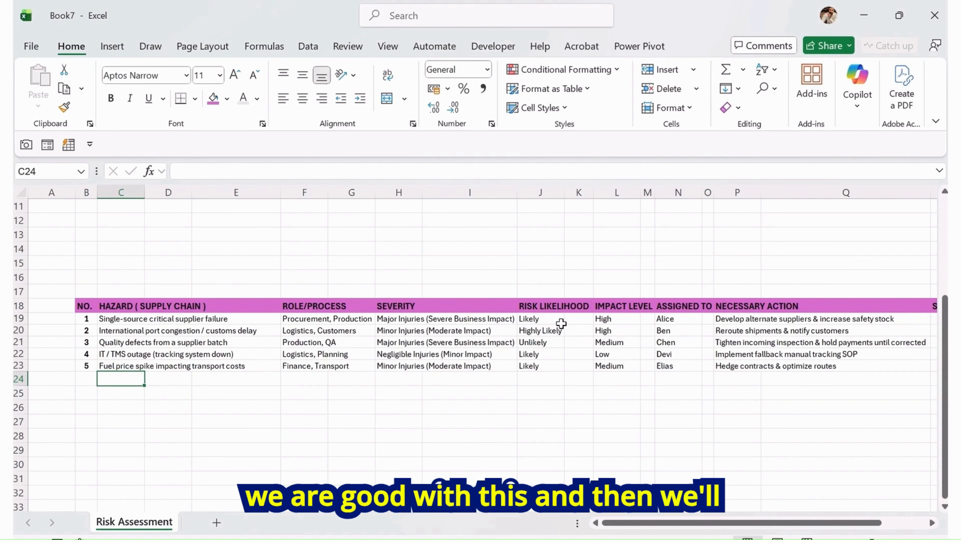
Center the risk likelihood, impact level and assigned-to entries in J19:N23
drag(544, 320, 675, 367)
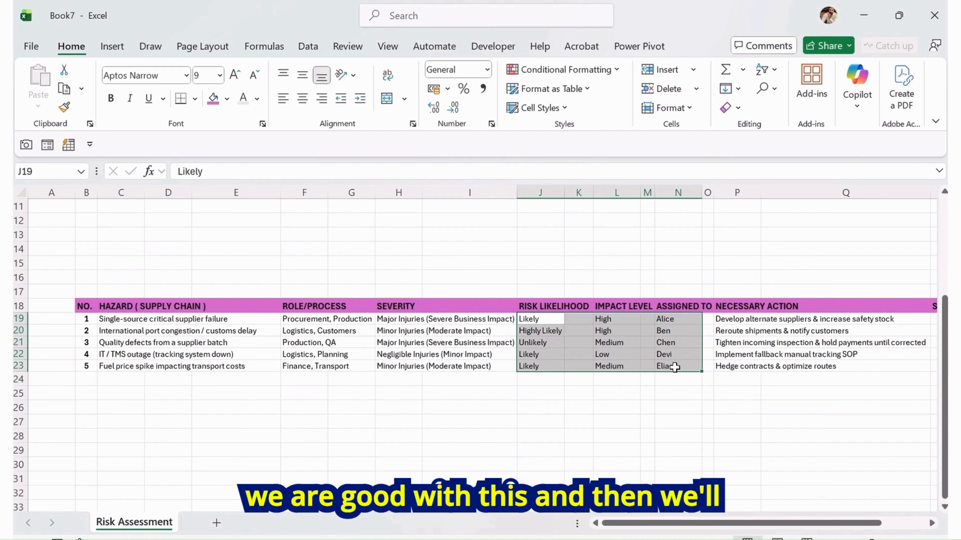
click(302, 98)
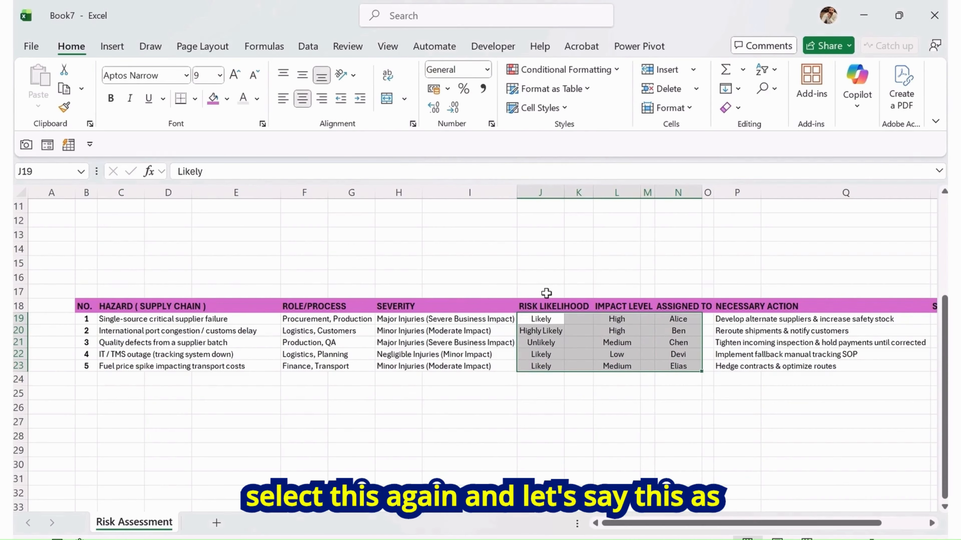
click(587, 327)
key(Right)
key(Right)
key(Right)
key(Right)
key(Right)
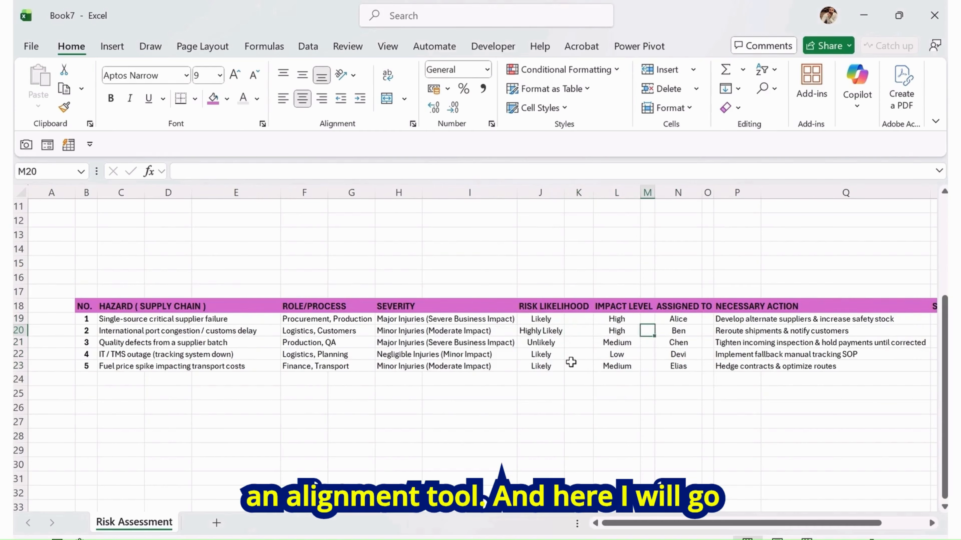
key(Right)
key(Right)
key(Right)
key(Right)
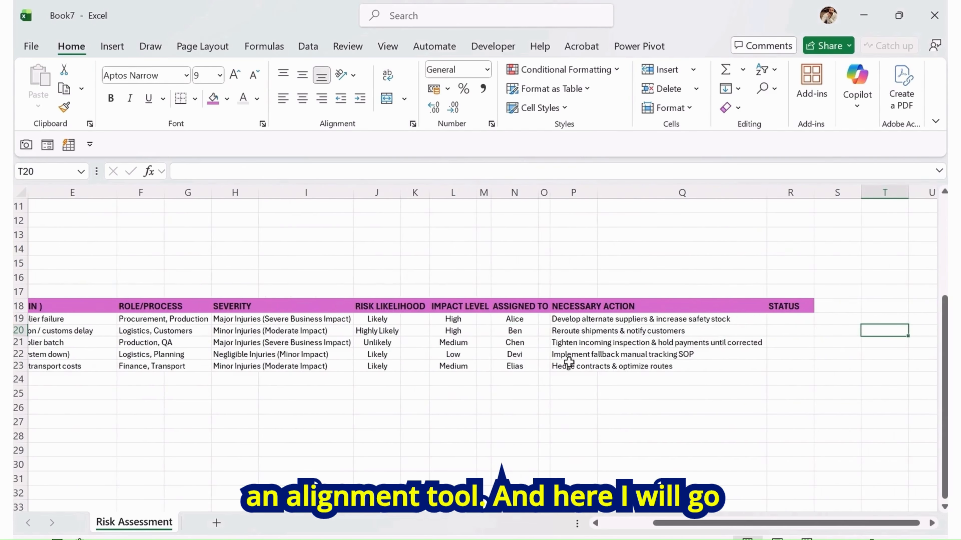
scroll(569, 362, left, 4)
Highlight impact level cells containing High with Light Red Fill with Dark Red Text
drag(617, 318, 619, 367)
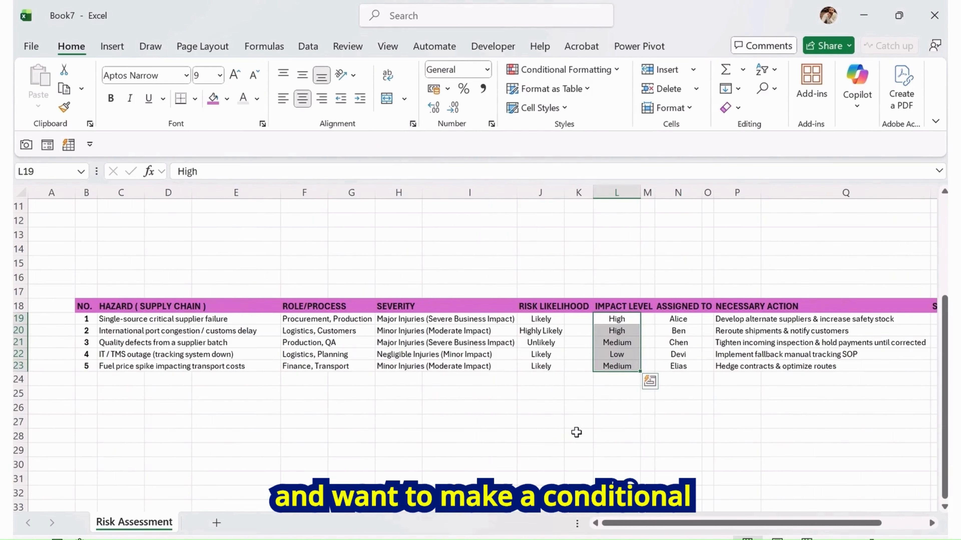
key(ctrl+q)
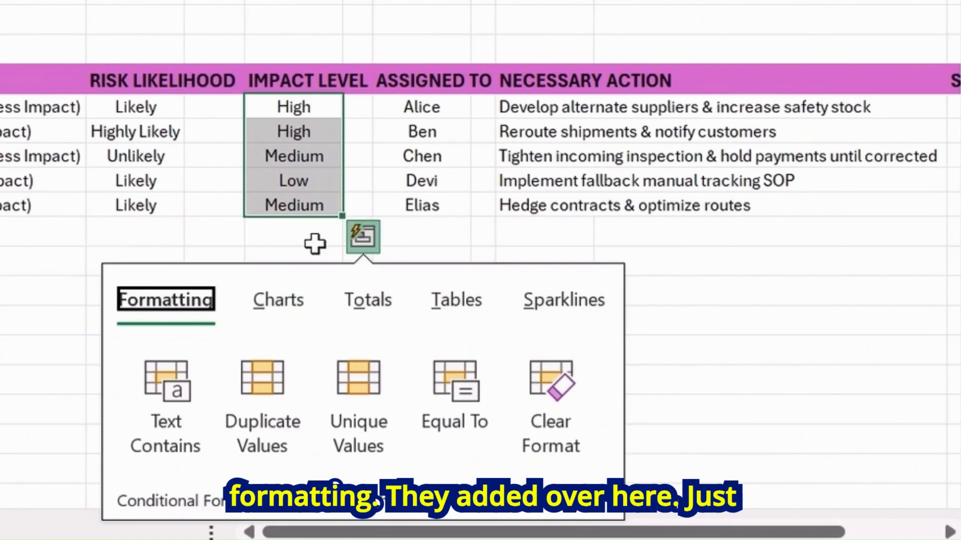
shift+click(627, 384)
shift+click(306, 267)
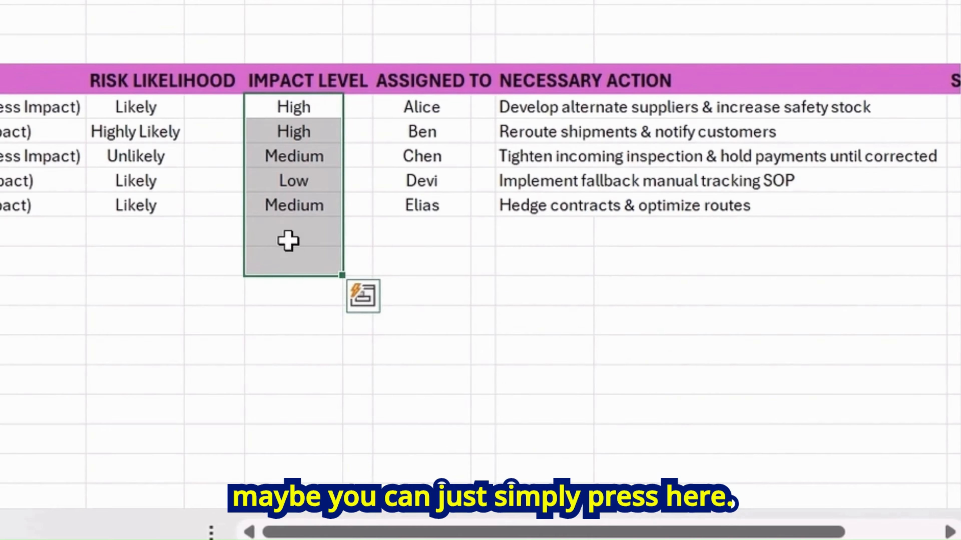
key(ctrl+q)
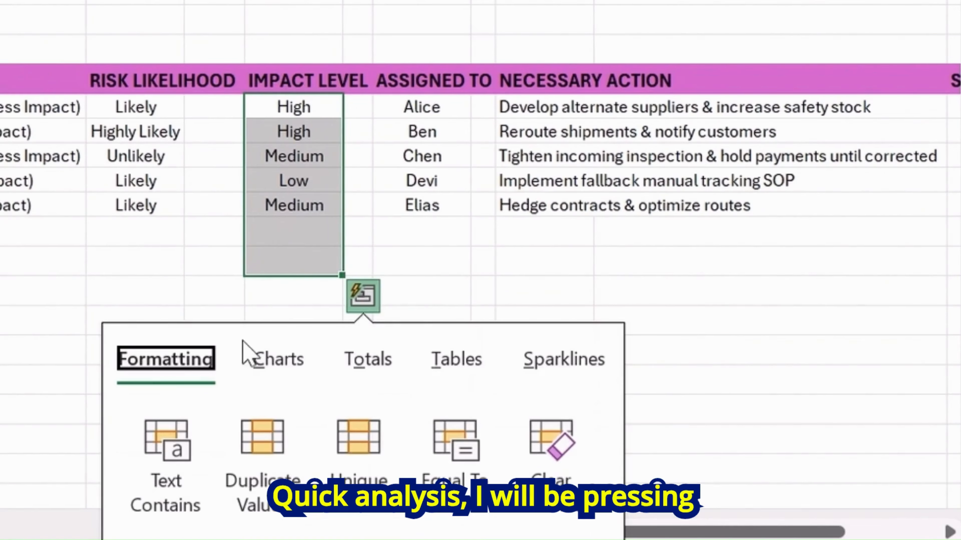
click(182, 456)
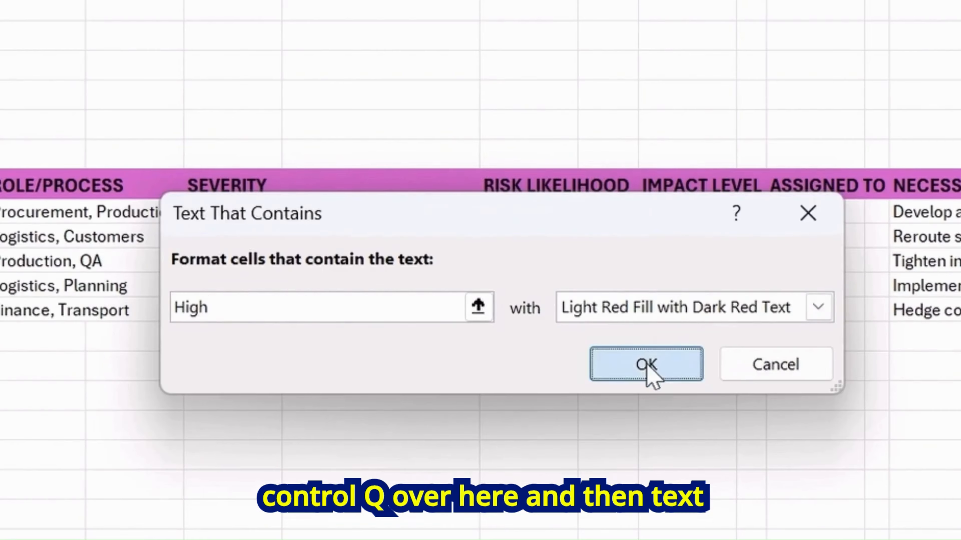
click(647, 365)
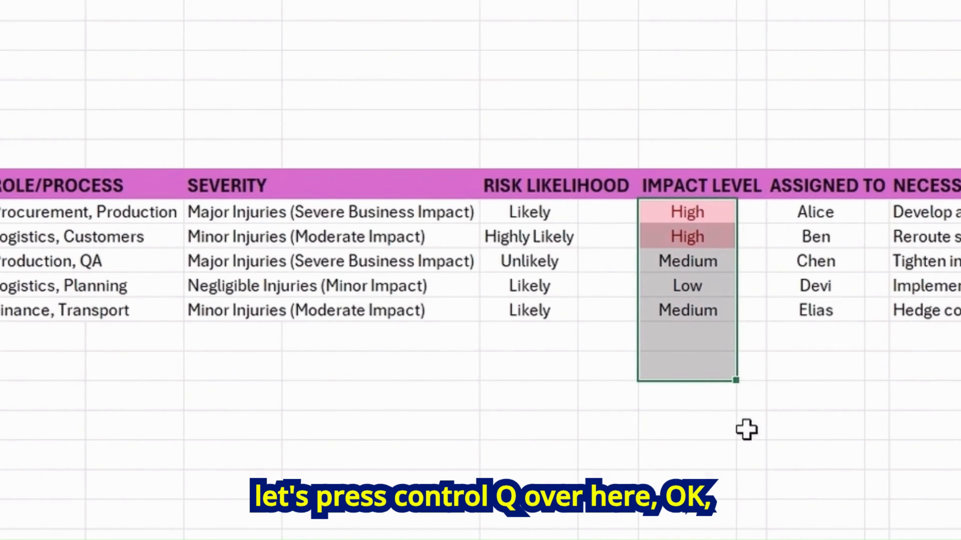
Highlight impact level cells containing Low with Green Fill with Dark Green Text
click(755, 401)
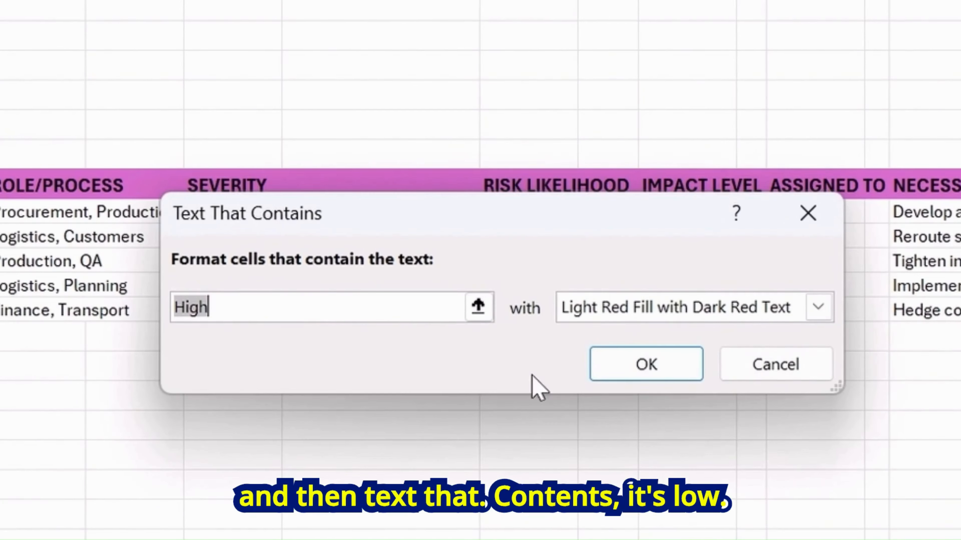
text(Low)
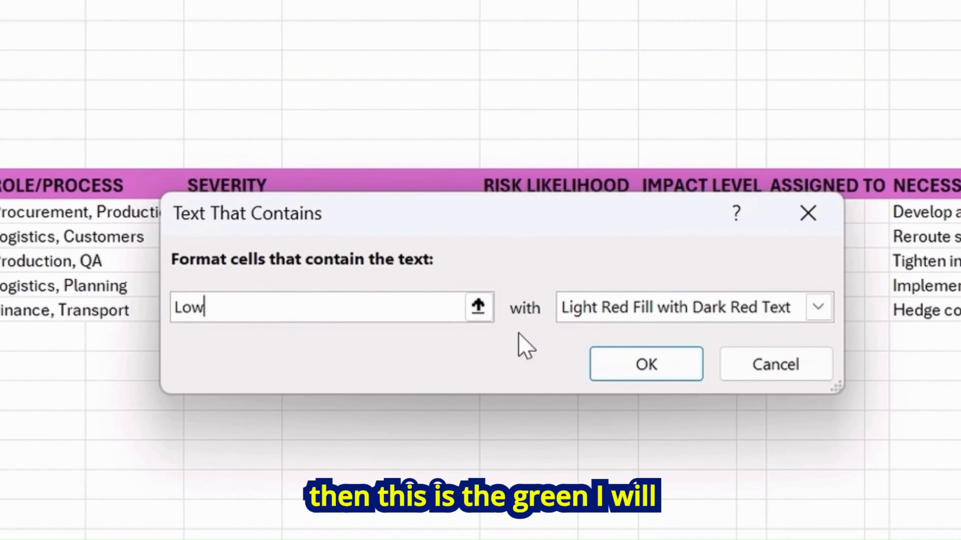
click(652, 310)
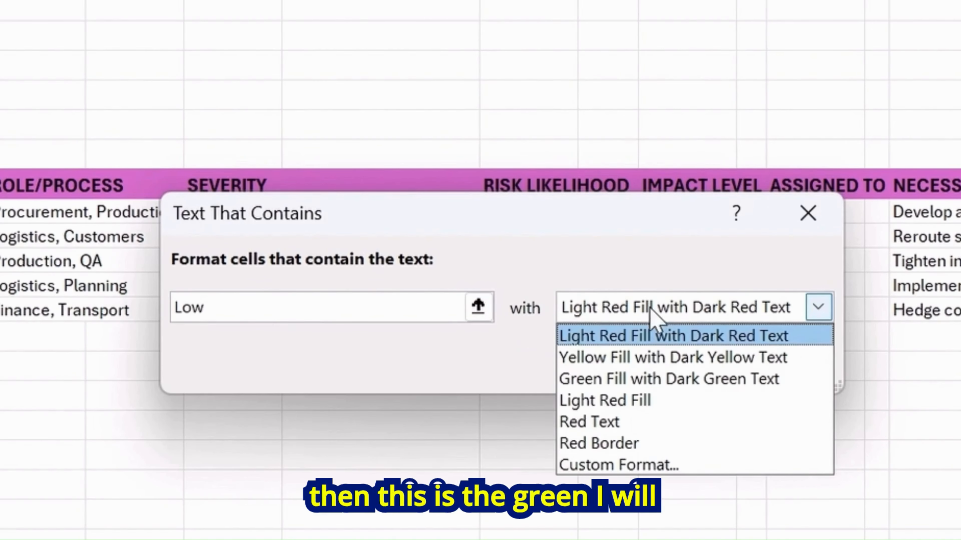
click(645, 379)
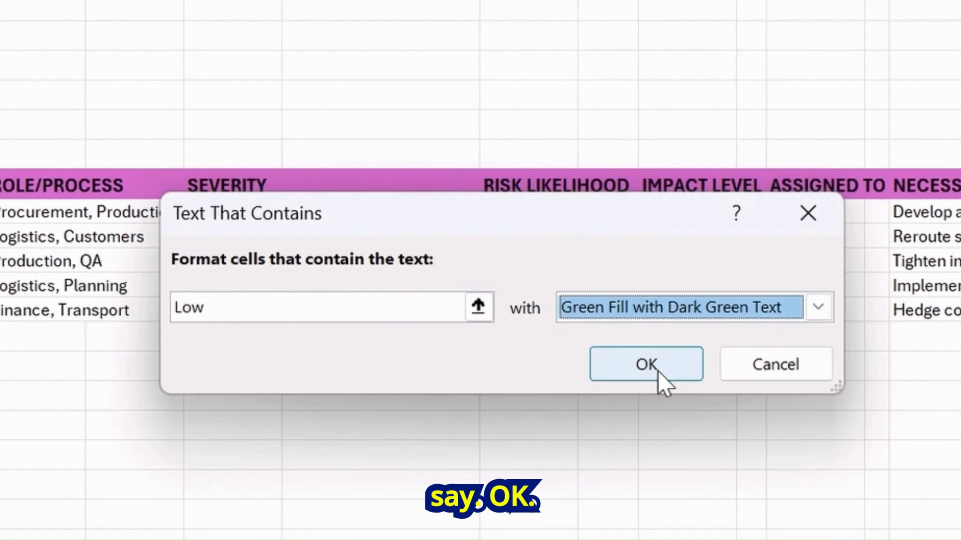
click(658, 374)
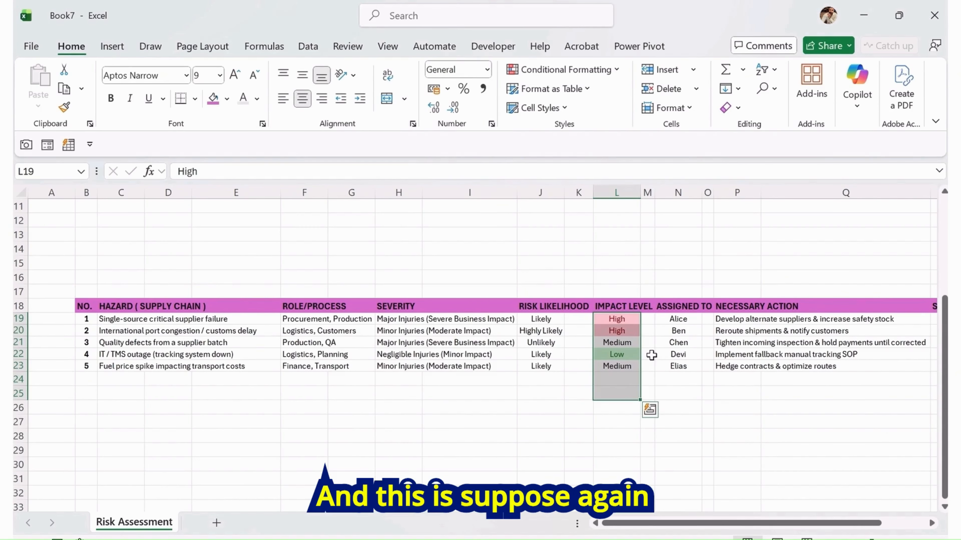
Highlight impact level cells containing Medium with Yellow Fill with Dark Yellow Text
key(ctrl+q)
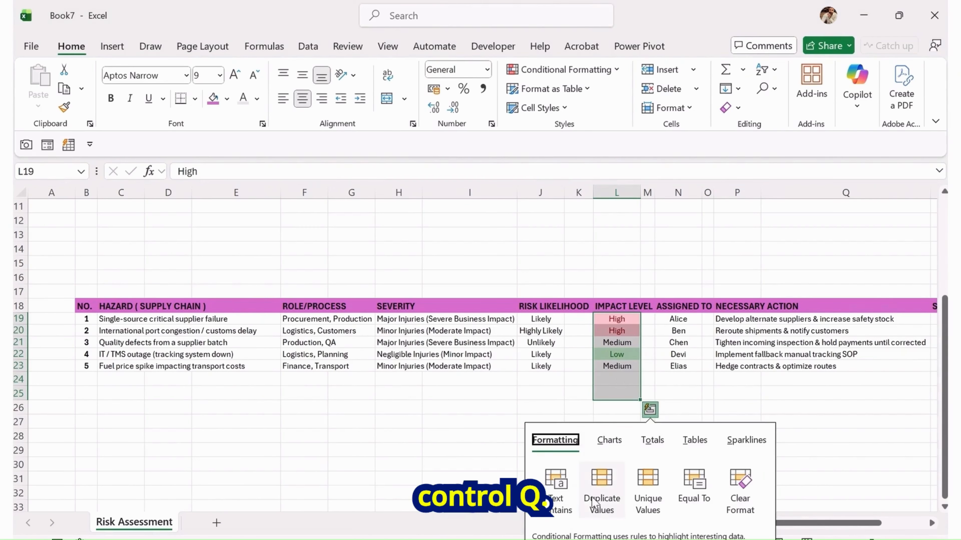
key(Escape)
key(alt+h)
key(l)
key(h)
key(t)
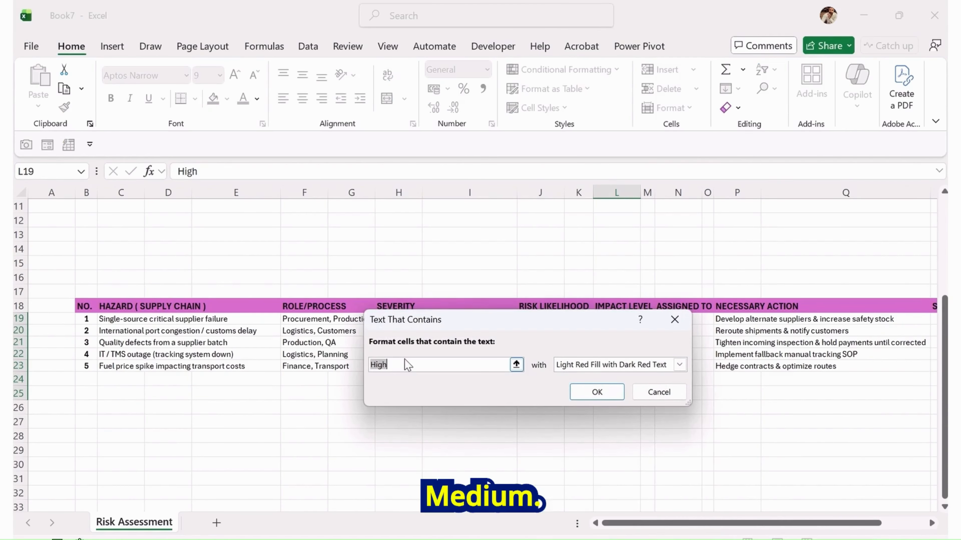
text(mE)
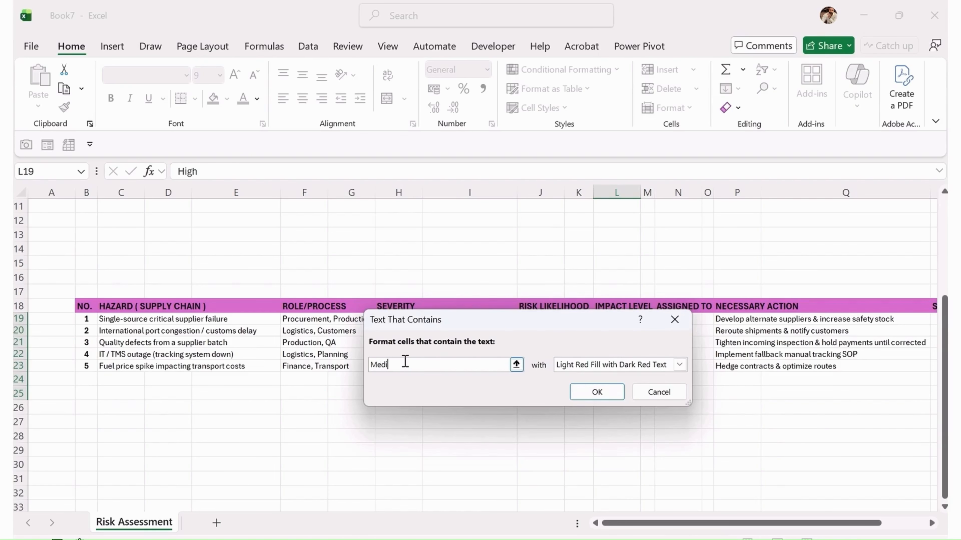
click(575, 363)
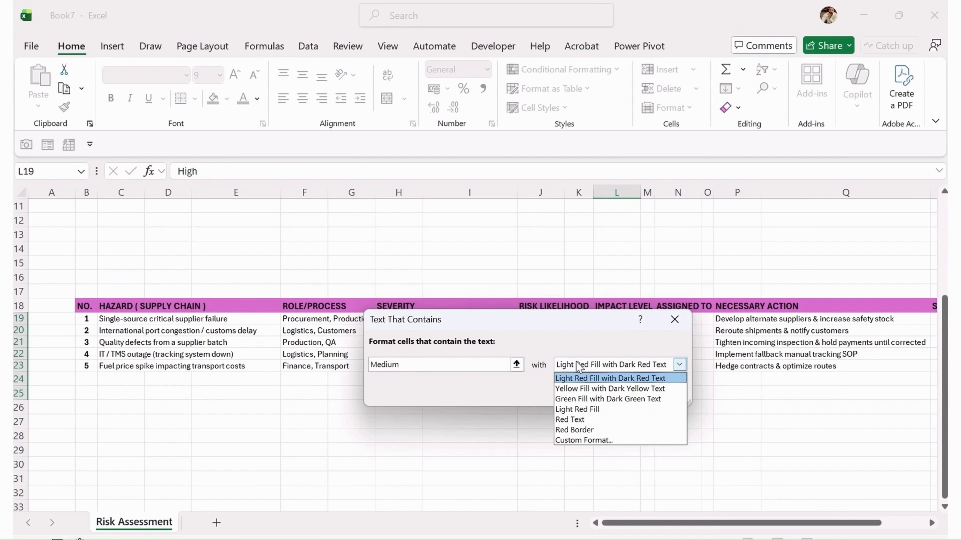
click(598, 386)
click(584, 394)
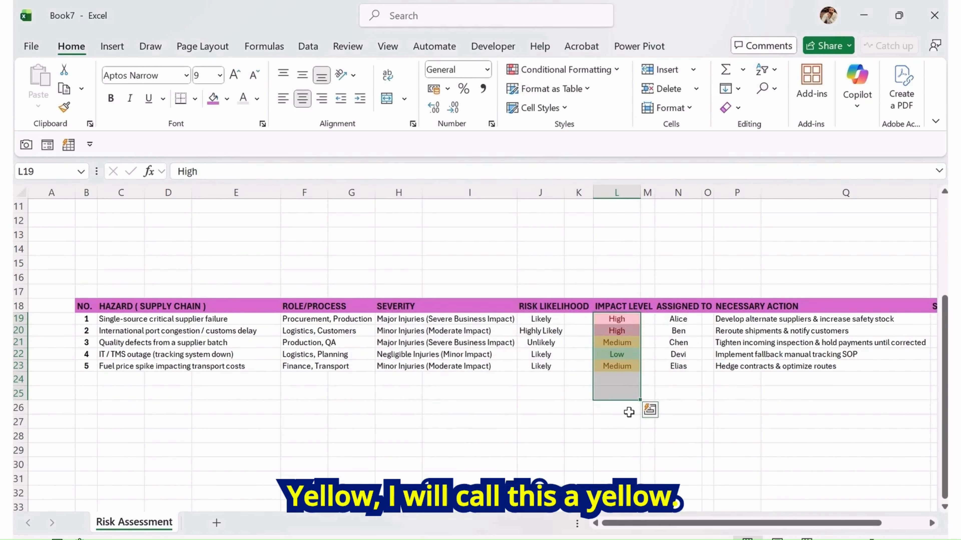
click(609, 378)
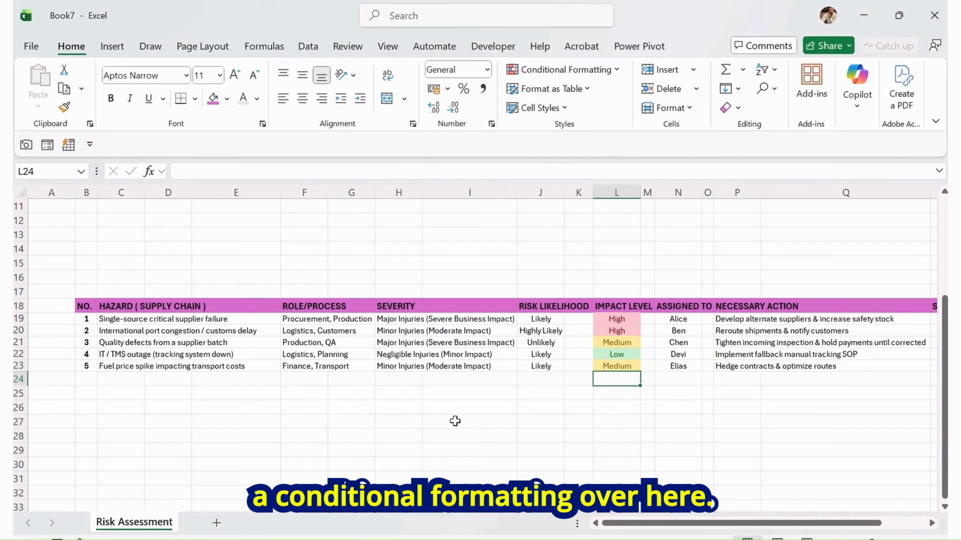
Bold the impact level entries in L19:L26
key(Up)
key(Up)
key(Up)
key(Up)
key(Up)
key(shift+Down)
key(shift+Down)
key(shift+Down)
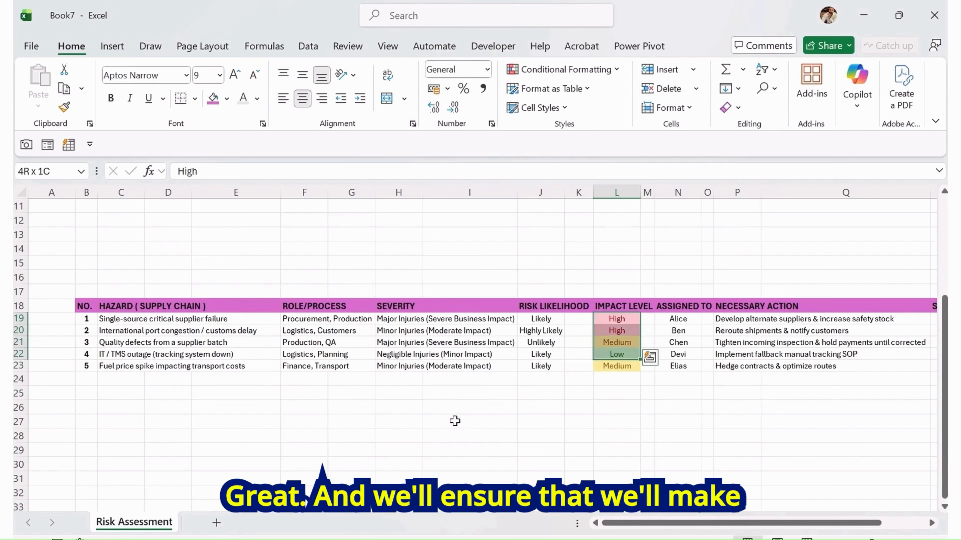
key(shift+Down)
key(shift+Down)
key(shift+Down)
key(shift+Down)
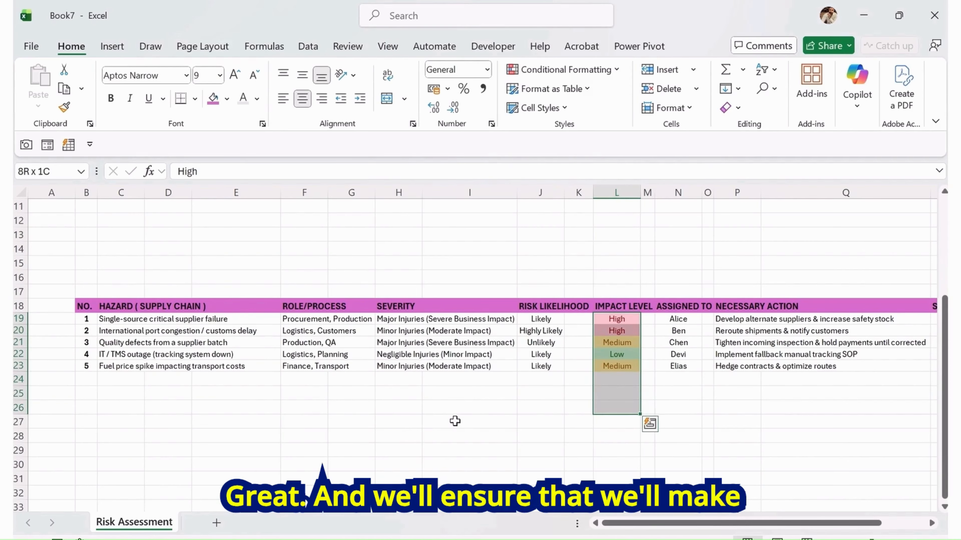
key(ctrl+b)
key(Up)
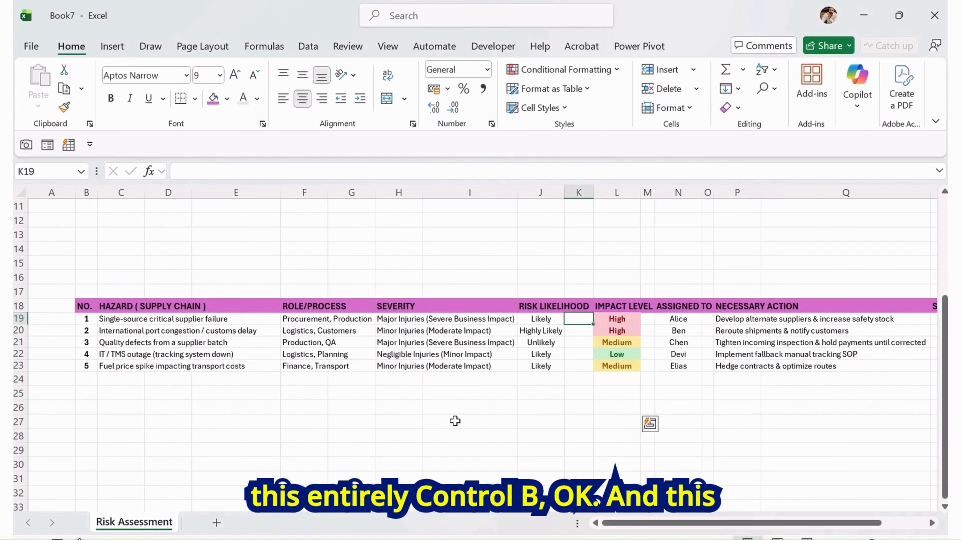
Scroll through the Risk Assessment sheet to review the summary labels above the register
key(Down)
key(Left)
key(Left)
key(Left)
key(Left)
key(Left)
key(Left)
key(Left)
key(Left)
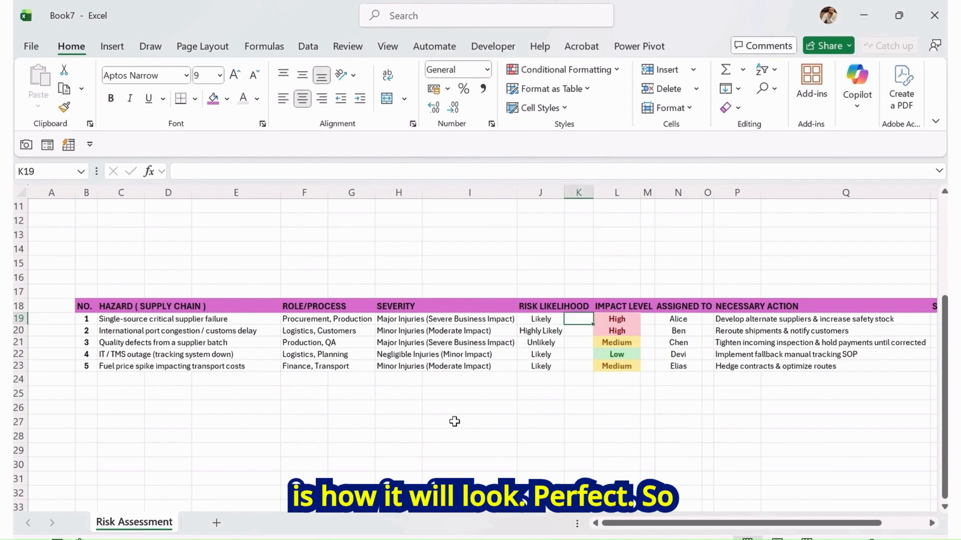
scroll(454, 421, up, 3)
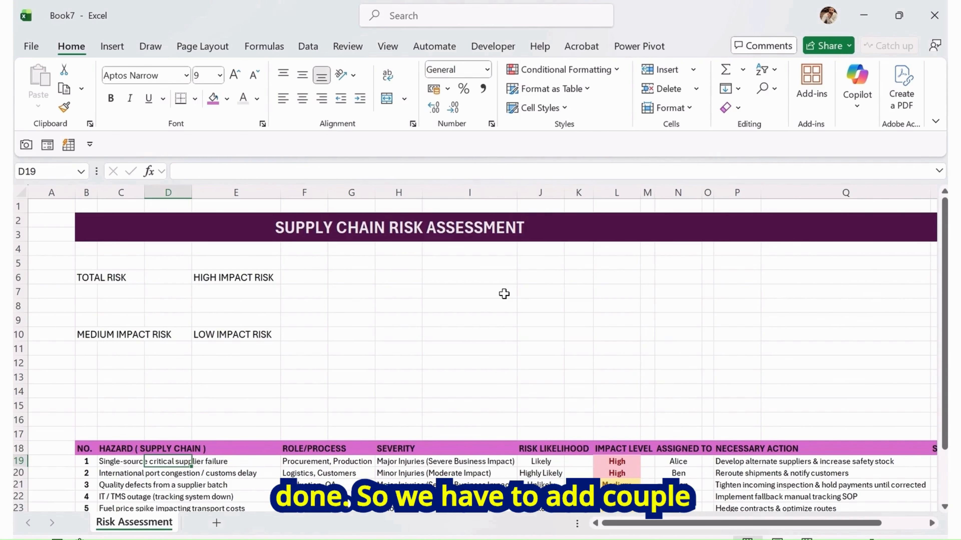
scroll(230, 417, down, 4)
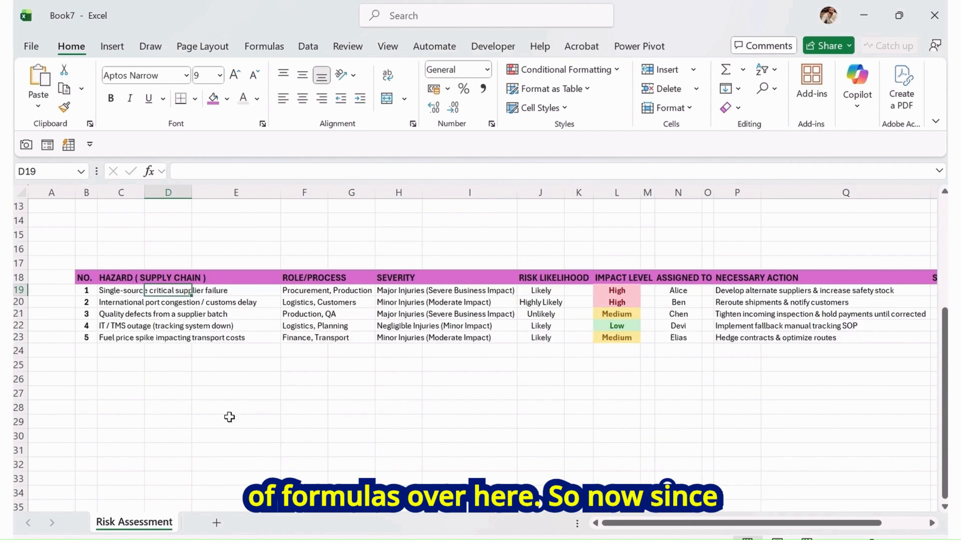
scroll(362, 375, up, 2)
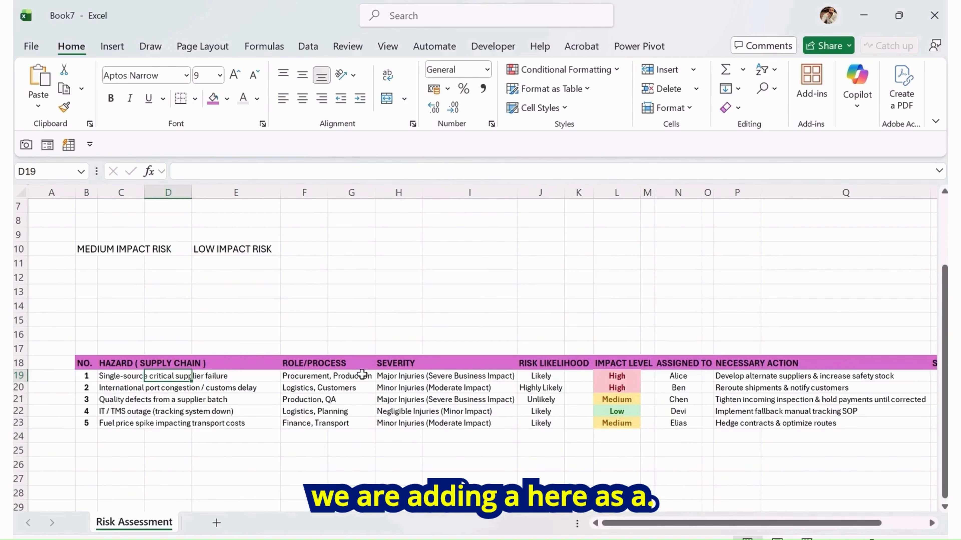
scroll(635, 262, up, 2)
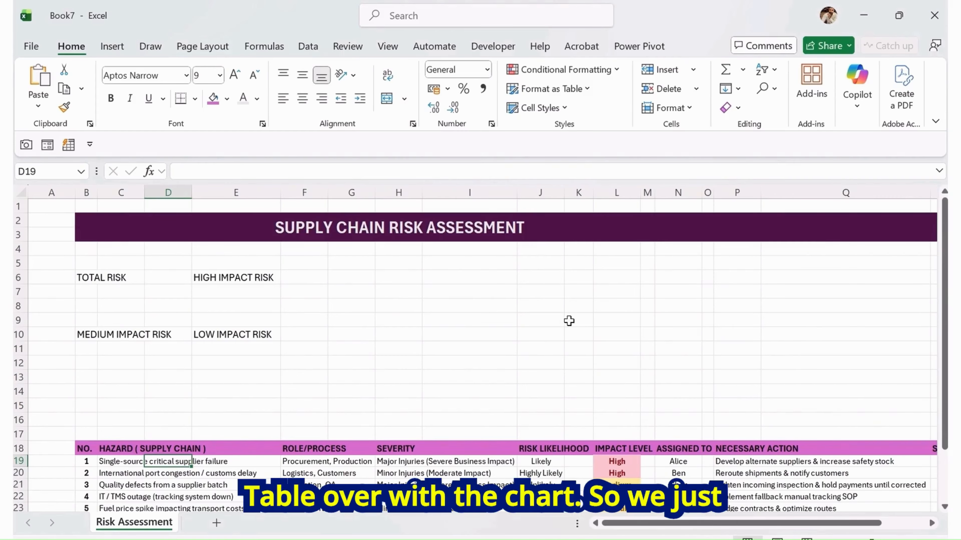
Add a new sheet and paste the likelihood list as values into A1:A5
click(218, 527)
click(95, 220)
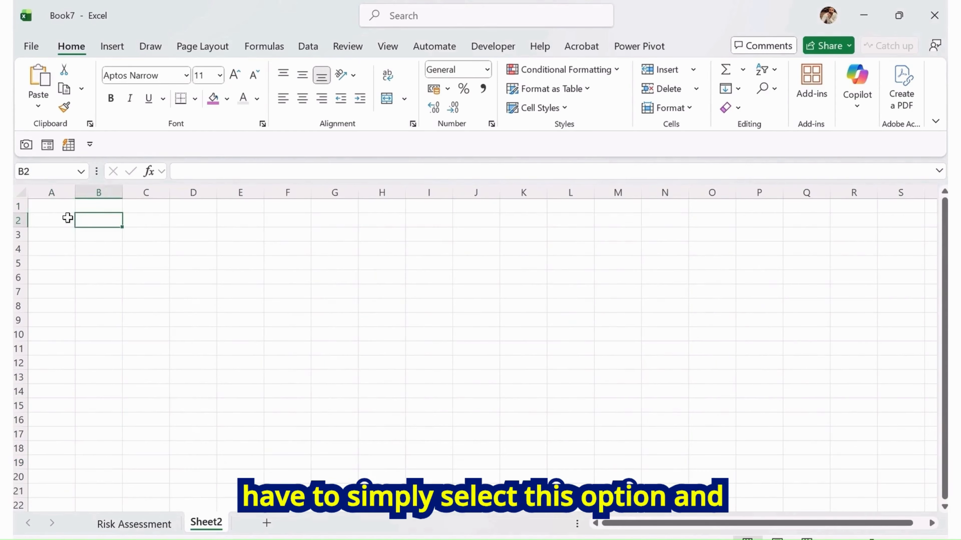
key(ctrl+Home)
key(ctrl+alt+v)
key(Down)
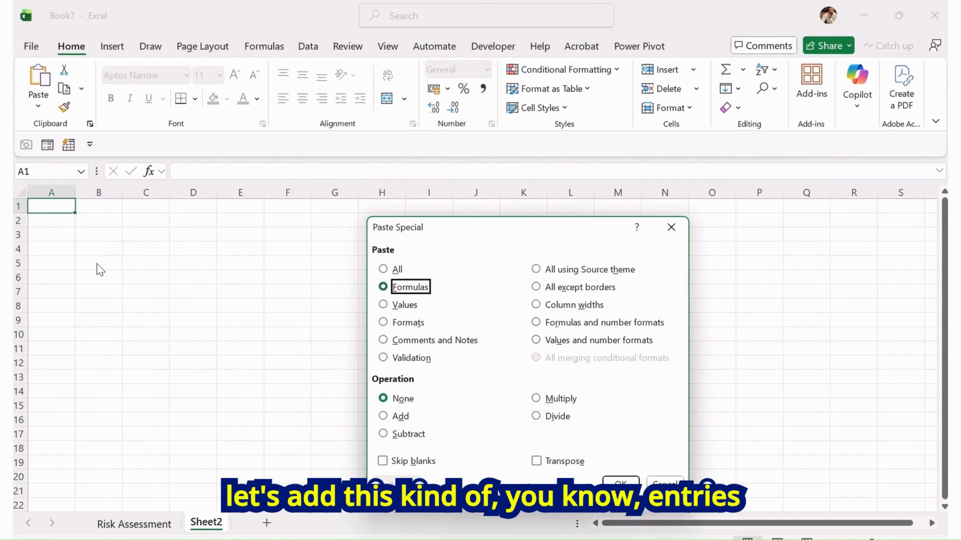
key(Down)
key(Return)
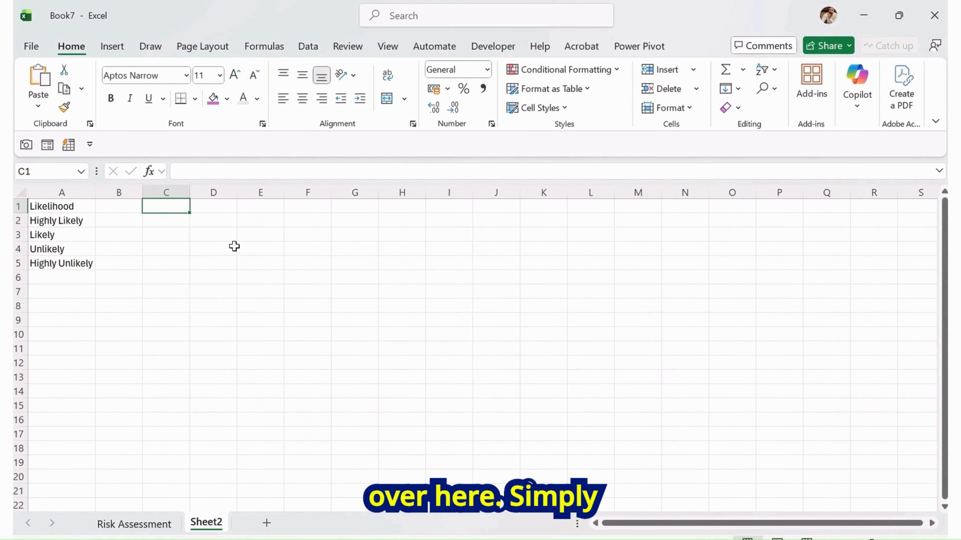
Paste the severity list as values into C1:C5 and autofit column C
key(ctrl+alt+v)
key(Down)
key(Down)
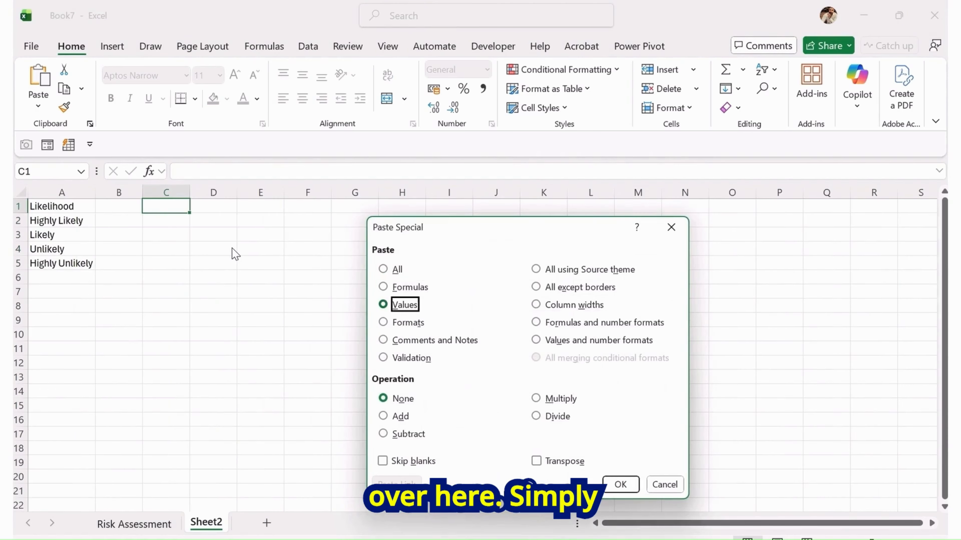
key(Return)
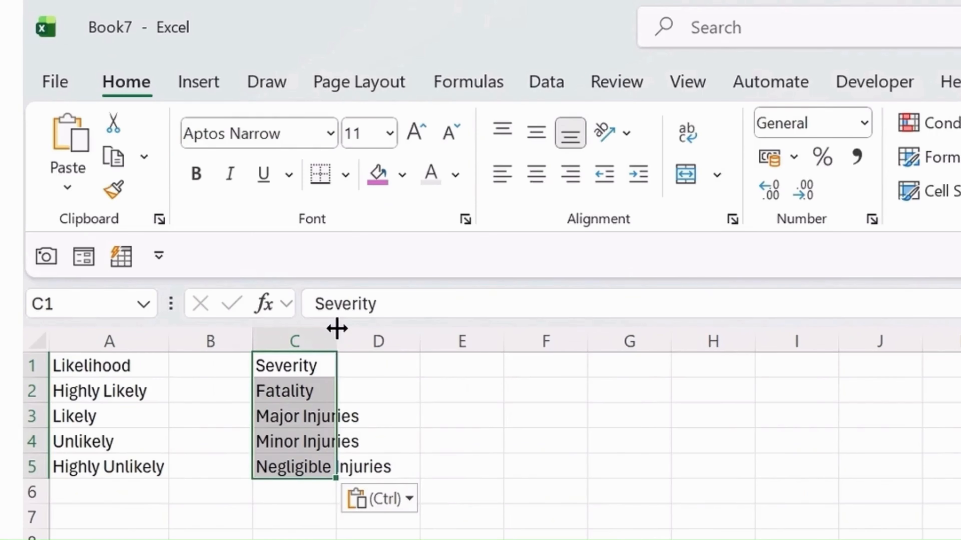
double_click(189, 193)
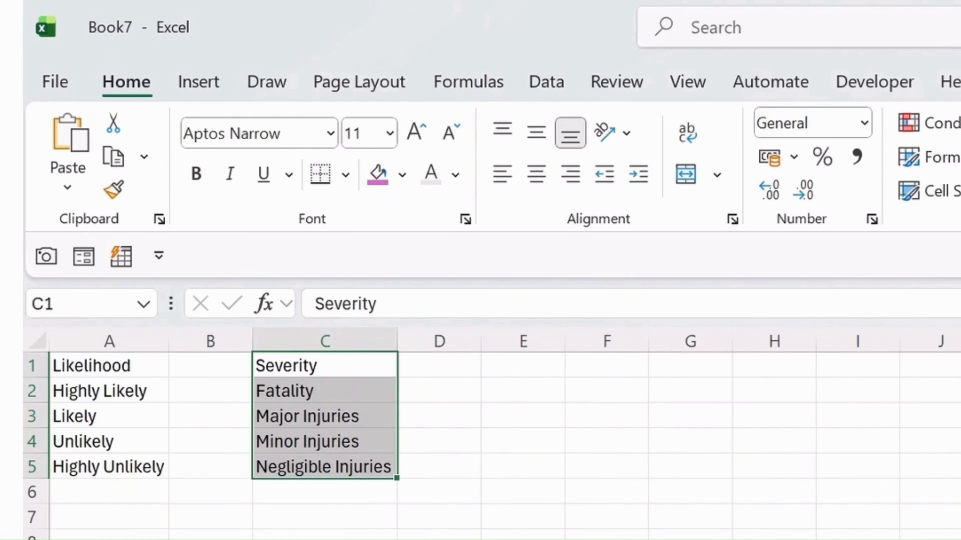
Rename the new sheet to Raw Sheet
click(325, 539)
double_click(132, 539)
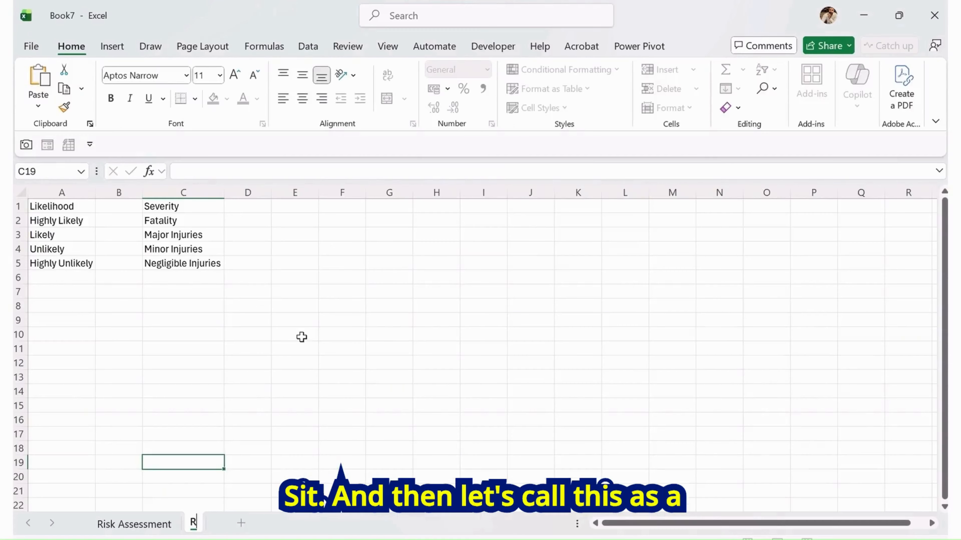
text(Raw Sheet)
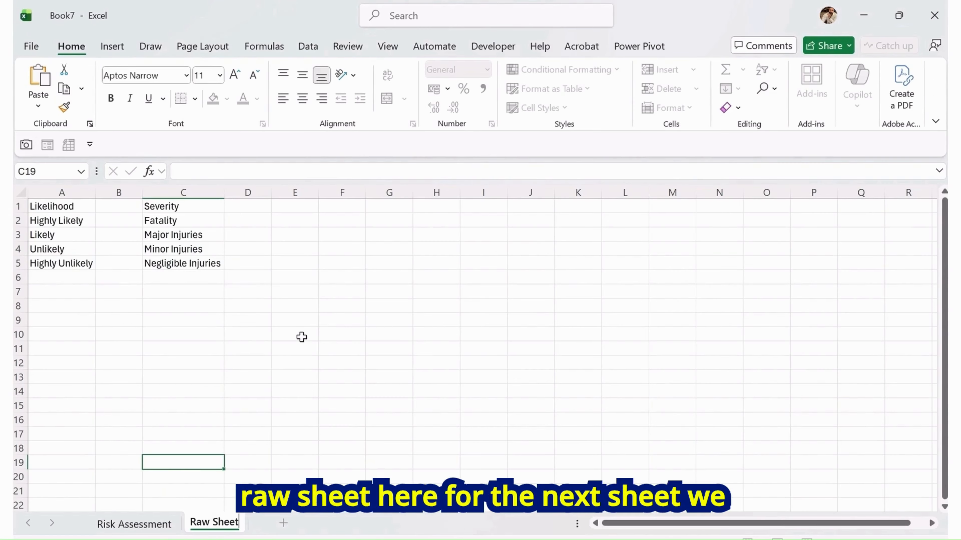
click(304, 335)
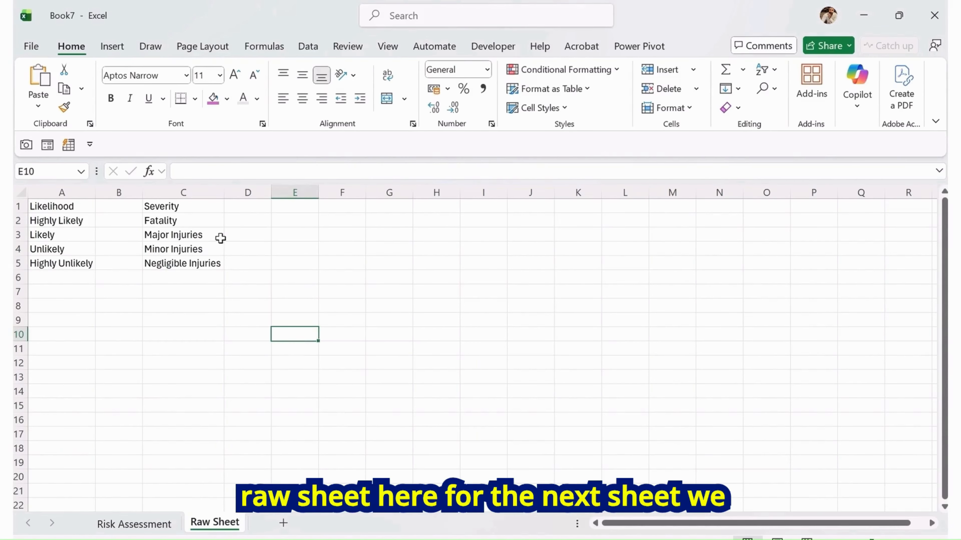
Widen columns B and D on the Raw Sheet
click(182, 264)
drag(143, 193, 195, 193)
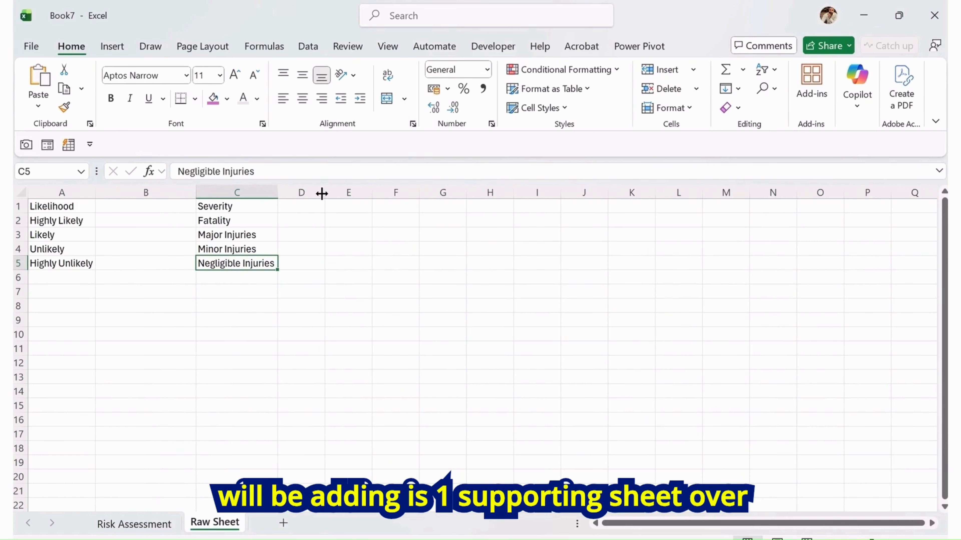
drag(321, 194, 345, 192)
click(312, 206)
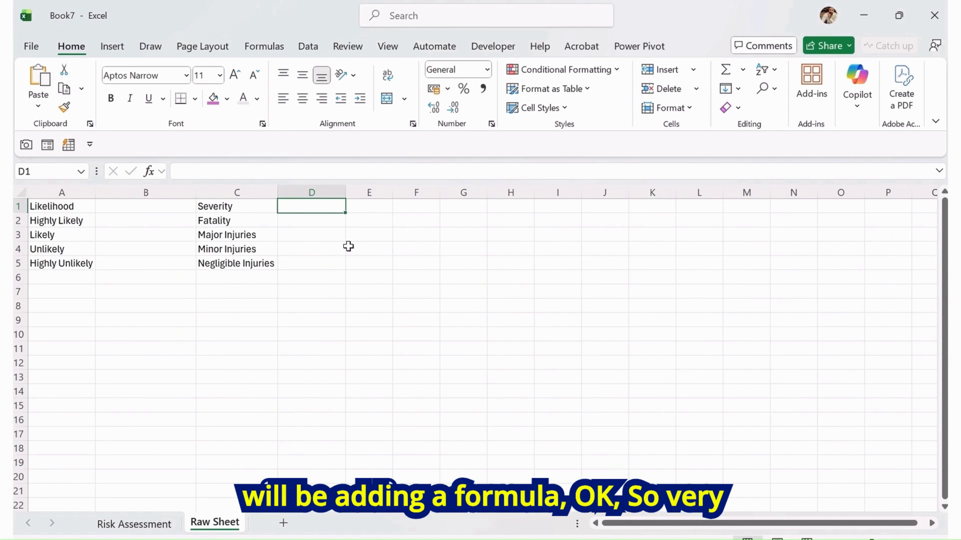
Bold the Likelihood and Severity headers in A1 and C1
key(Left)
key(Left)
key(Left)
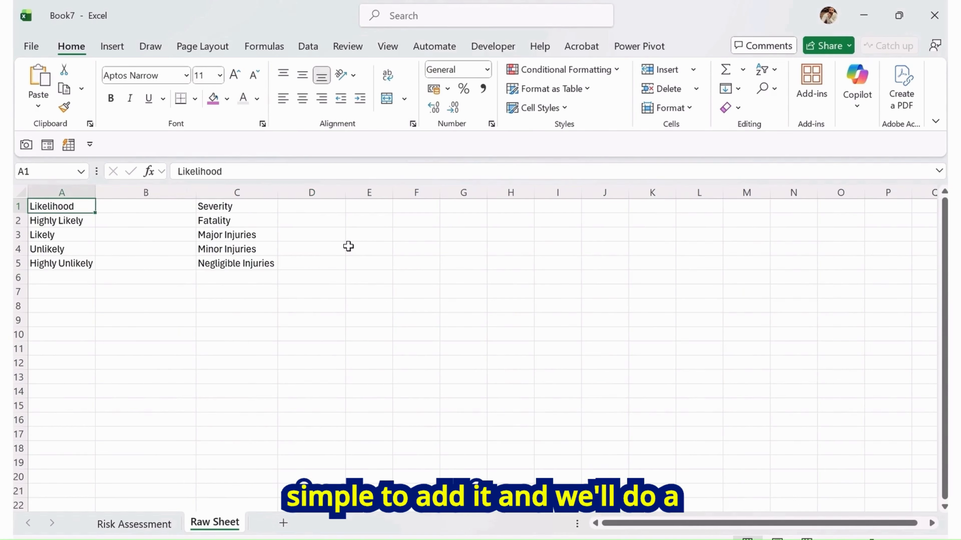
key(ctrl+b)
key(Right)
key(Right)
key(ctrl+b)
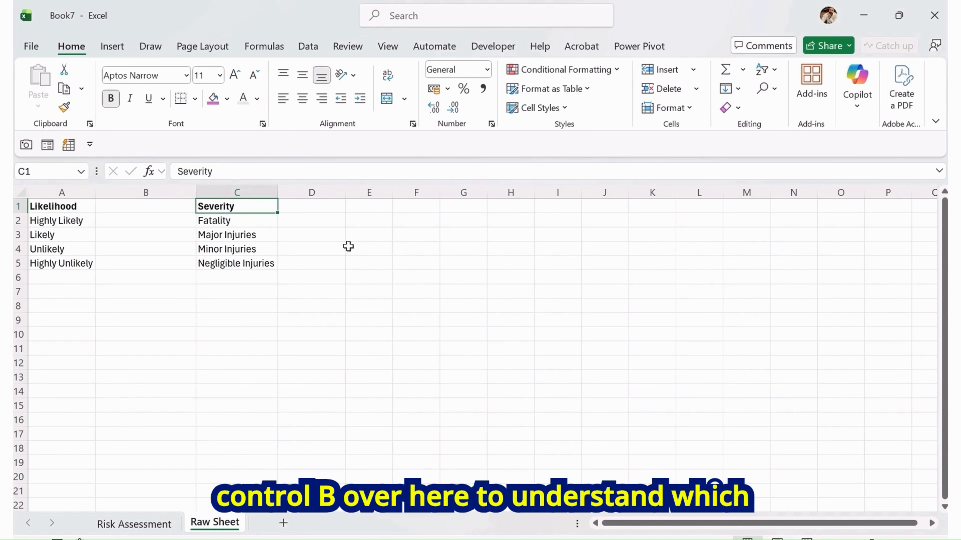
Fill the header row A1:C1 with the pink fill color
key(shift+Left)
key(shift+Left)
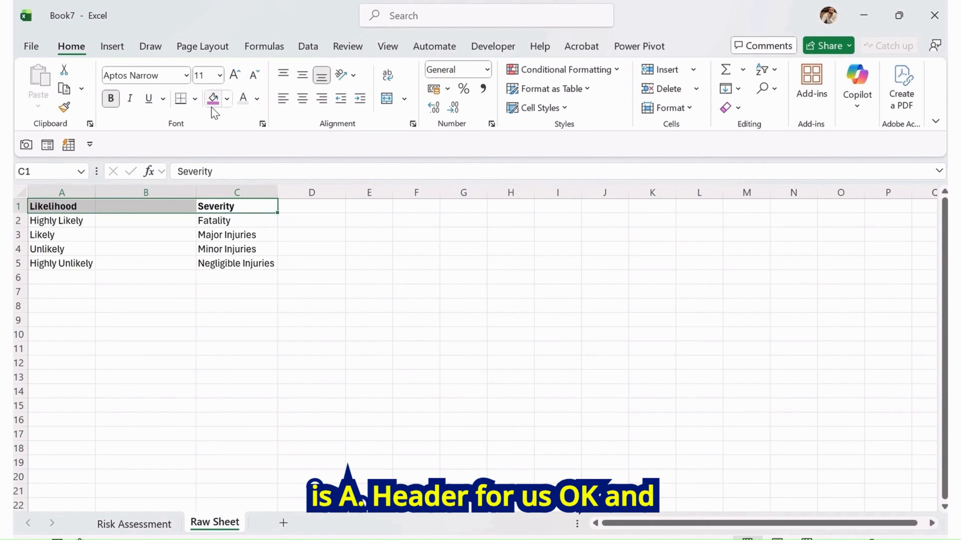
click(215, 99)
click(236, 263)
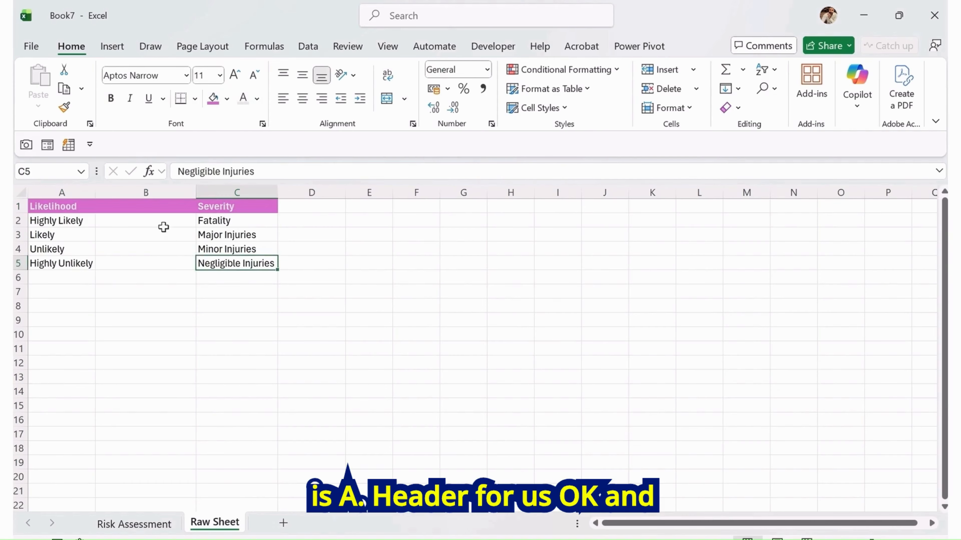
Enter a COUNTIF formula in B2 counting "Highy Likely" in the Risk Assessment sheet's range J19:J25
drag(163, 223, 158, 262)
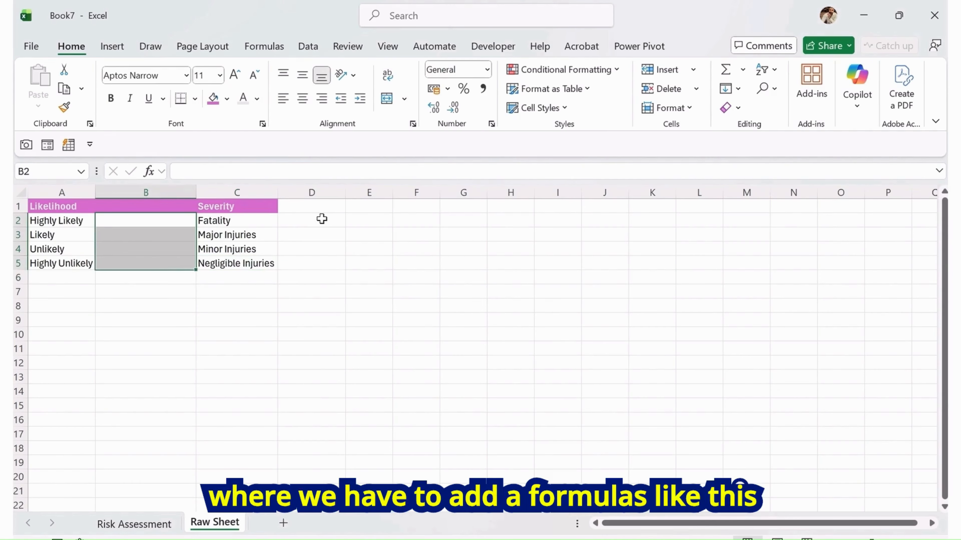
drag(320, 218, 320, 260)
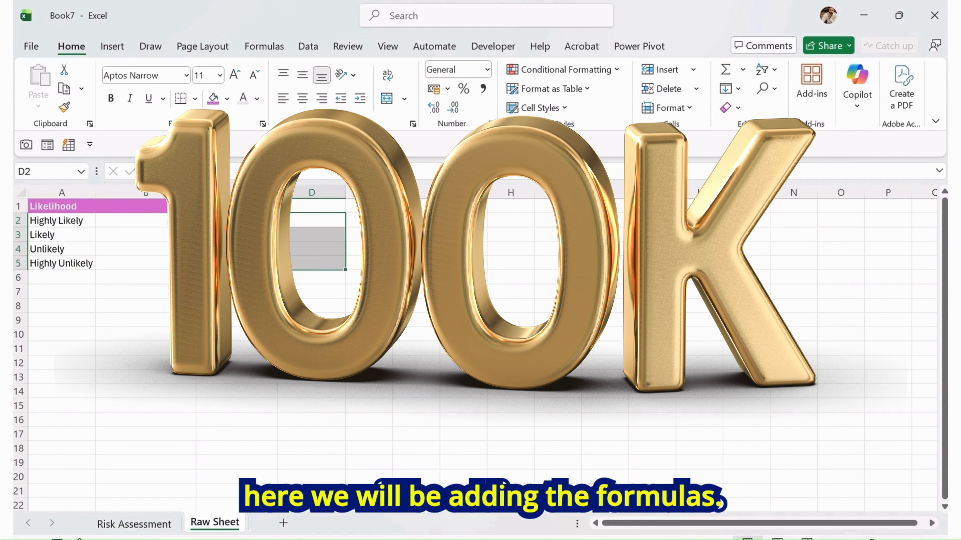
click(176, 221)
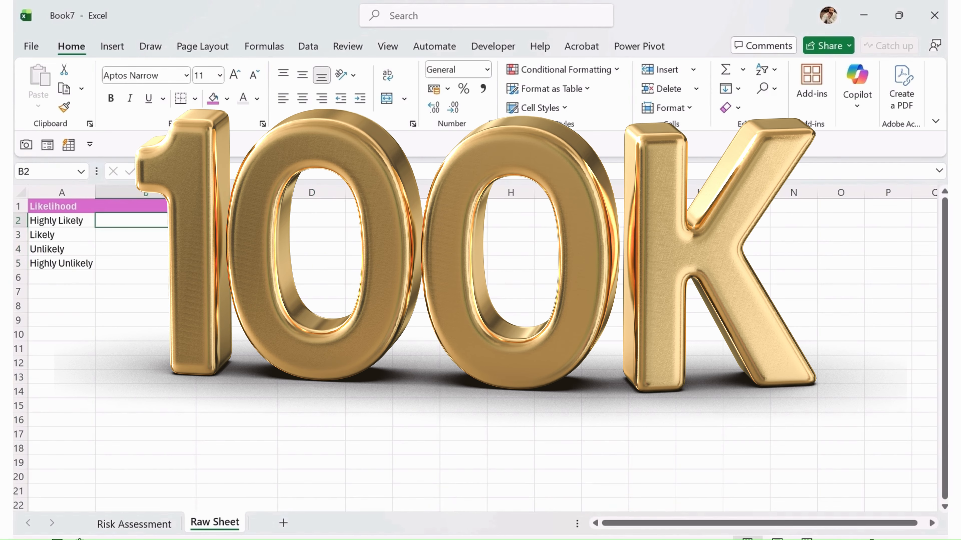
text(=Cou)
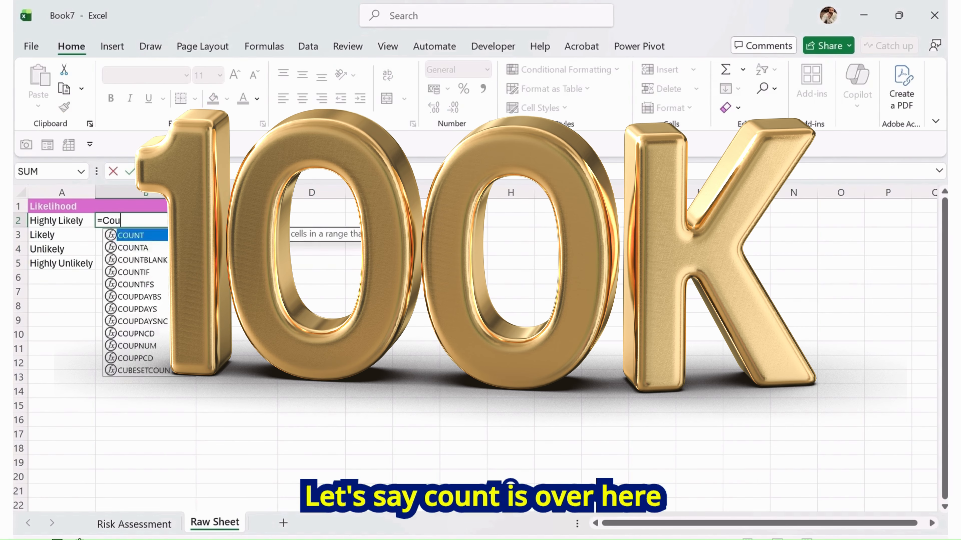
text(ntif)
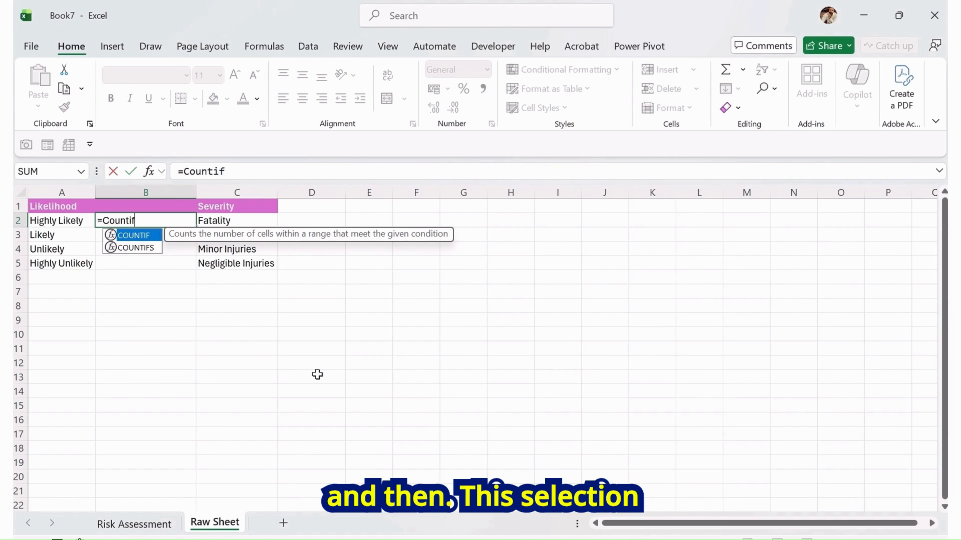
key(Tab)
click(151, 524)
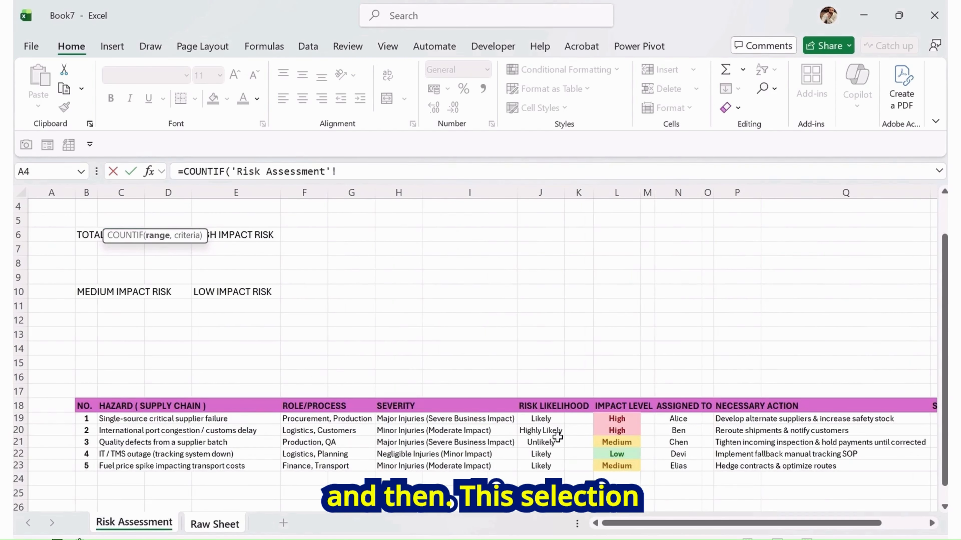
drag(545, 418, 565, 493)
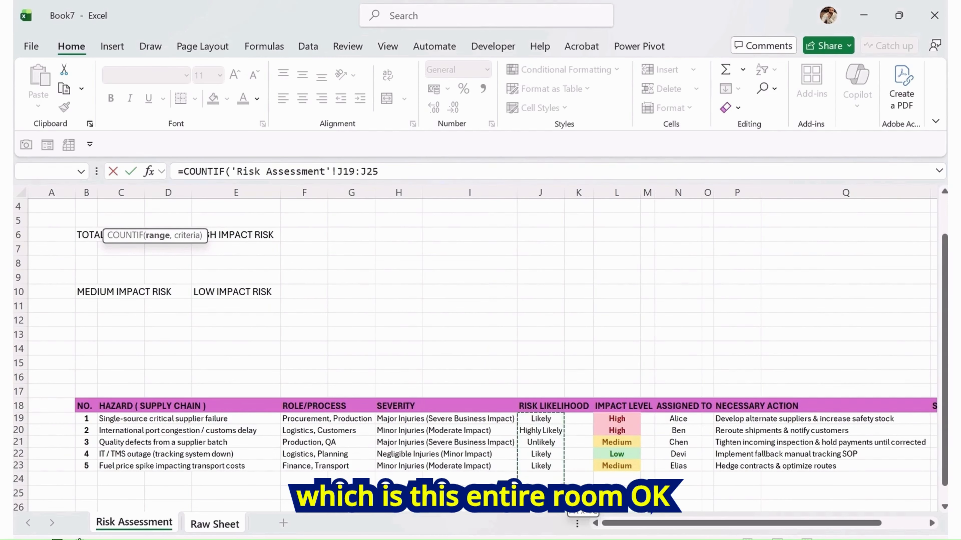
click(408, 176)
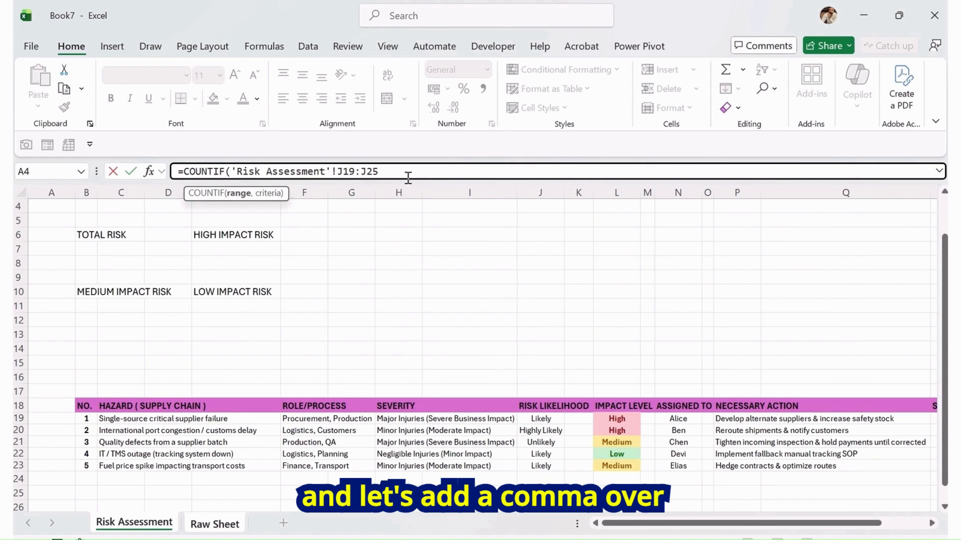
text(,"High)
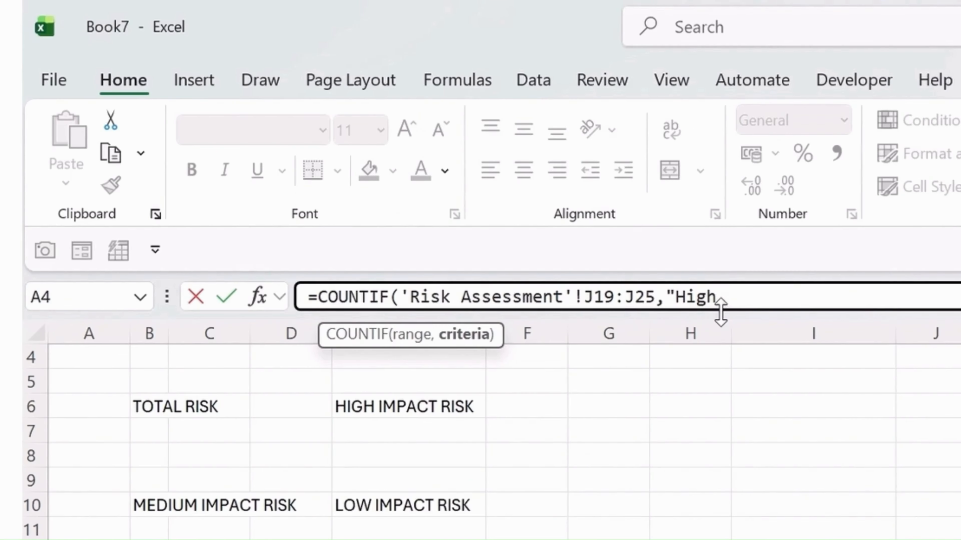
text(y Like)
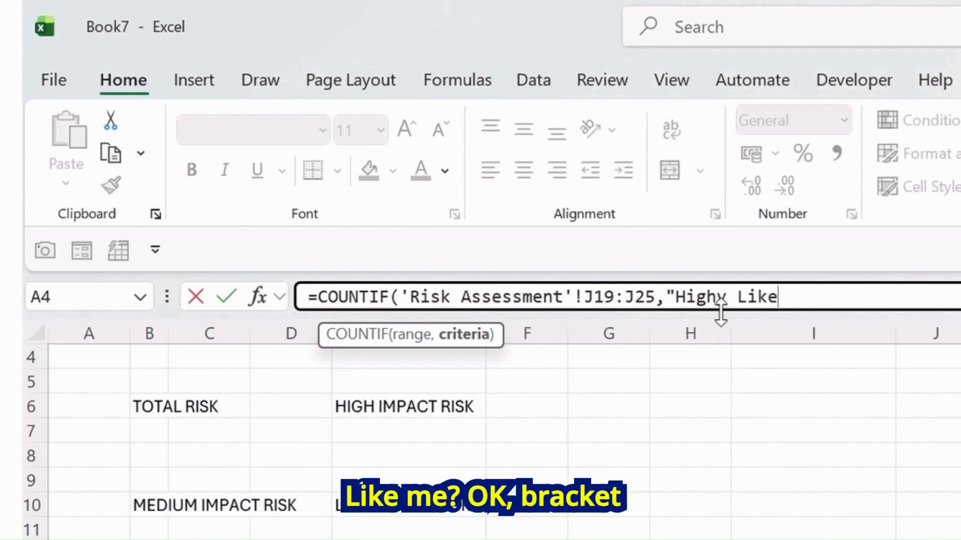
text(ly")
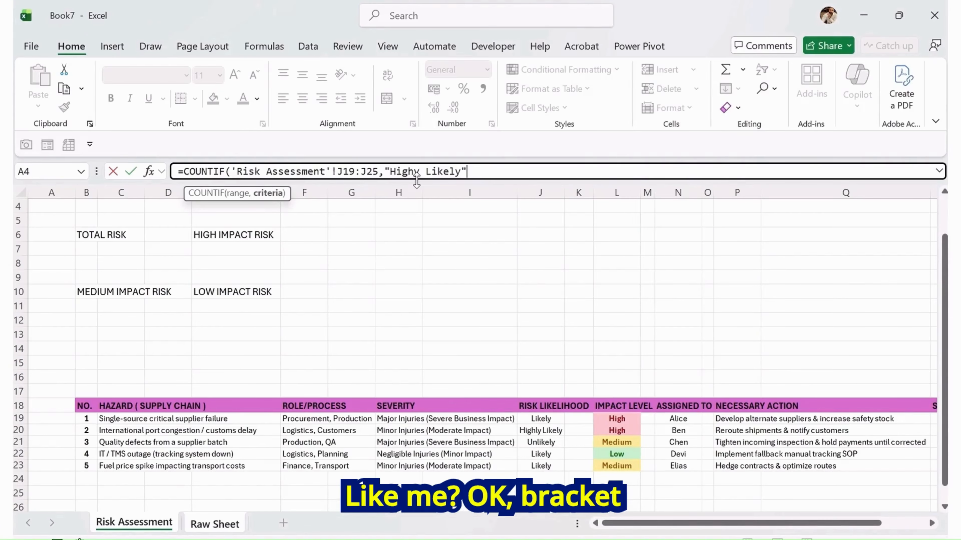
key(Return)
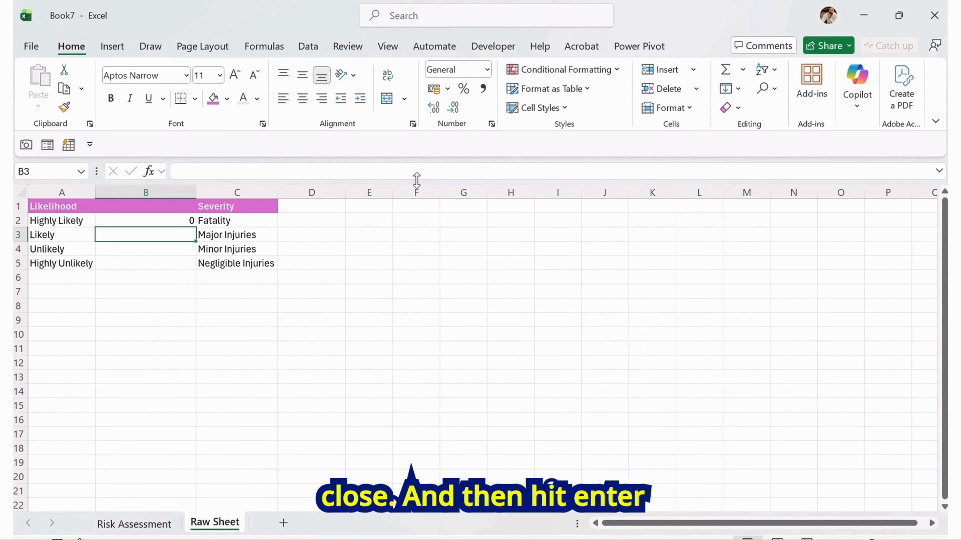
Fill the B2 formula down through B5 and center-align the B2:B5 counts
key(Up)
key(shift+Down)
key(shift+Down)
key(shift+Down)
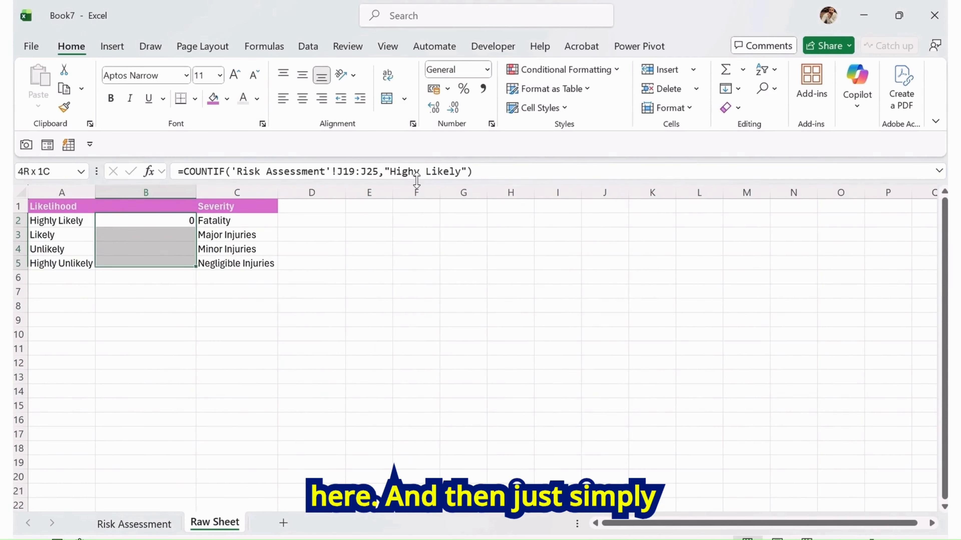
key(ctrl+d)
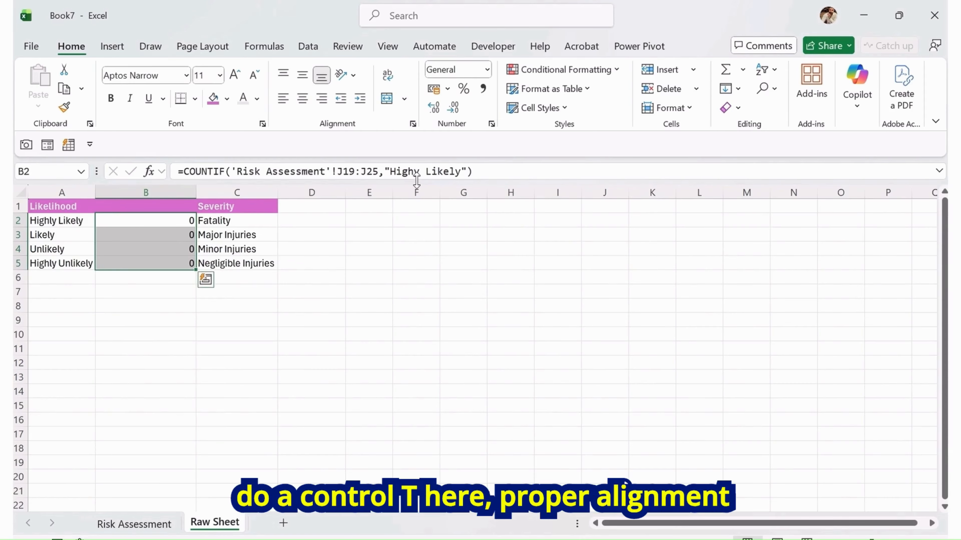
click(302, 75)
click(303, 99)
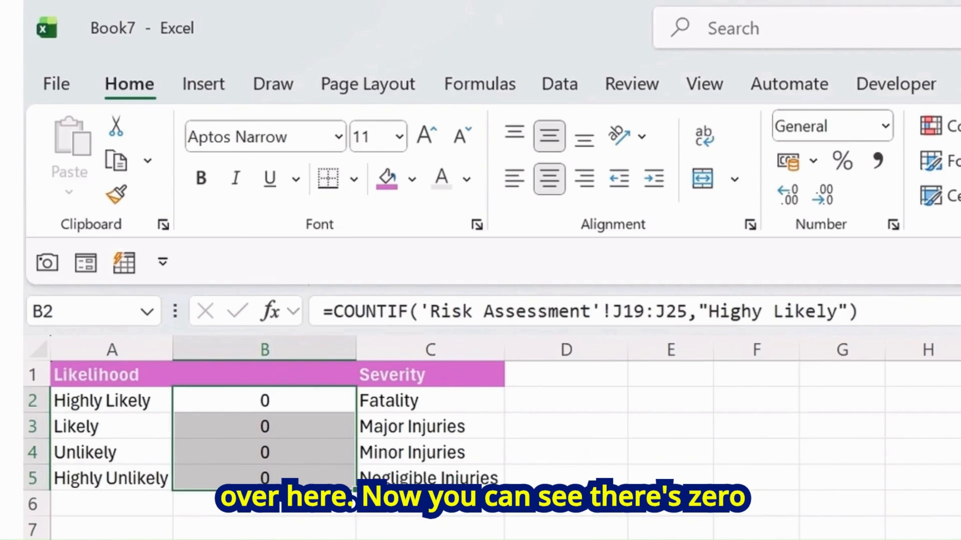
Correct the B2 formula's criterion spelling to "Highly Likely"
click(120, 405)
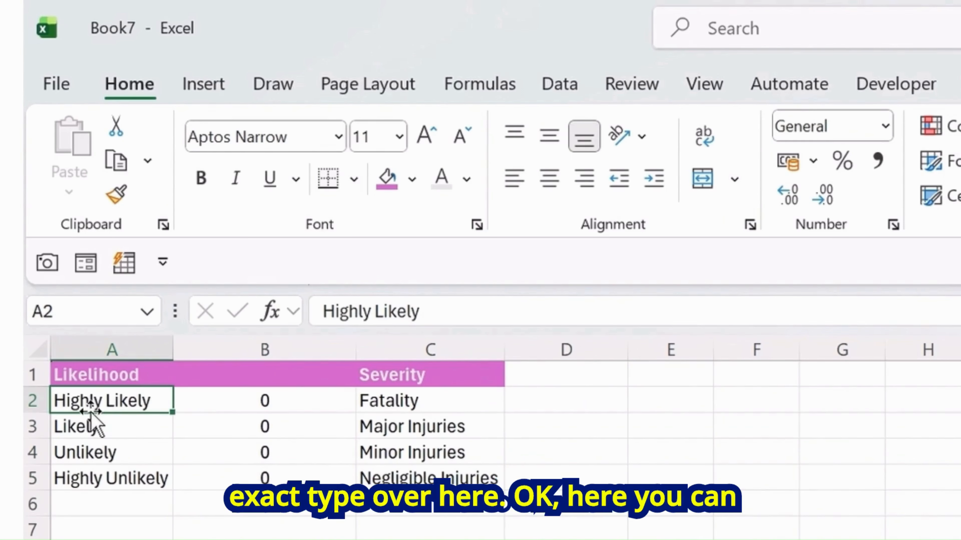
click(214, 404)
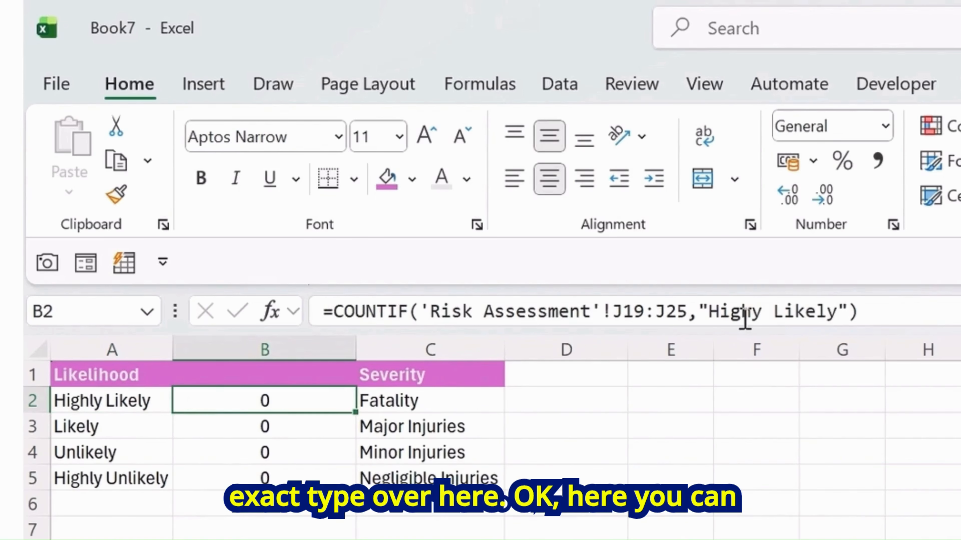
click(751, 313)
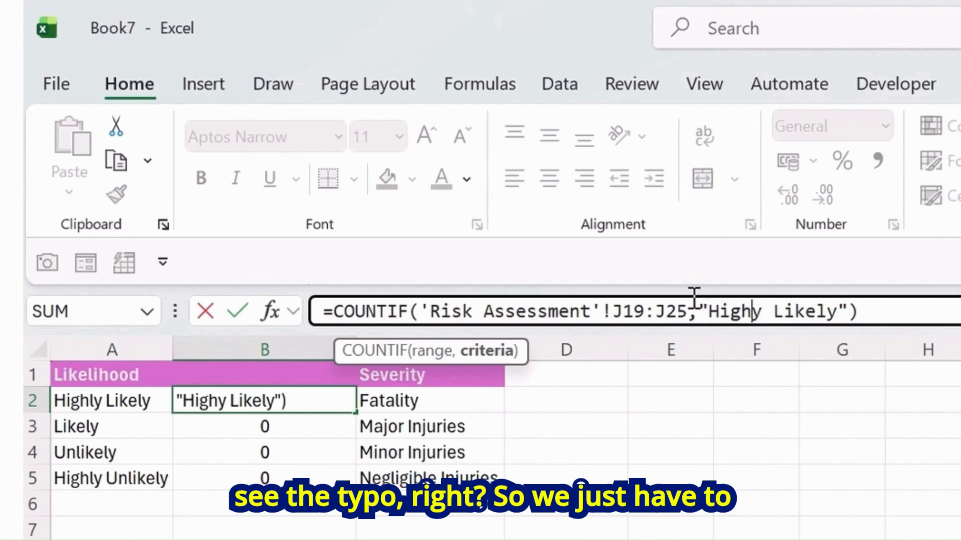
text(l)
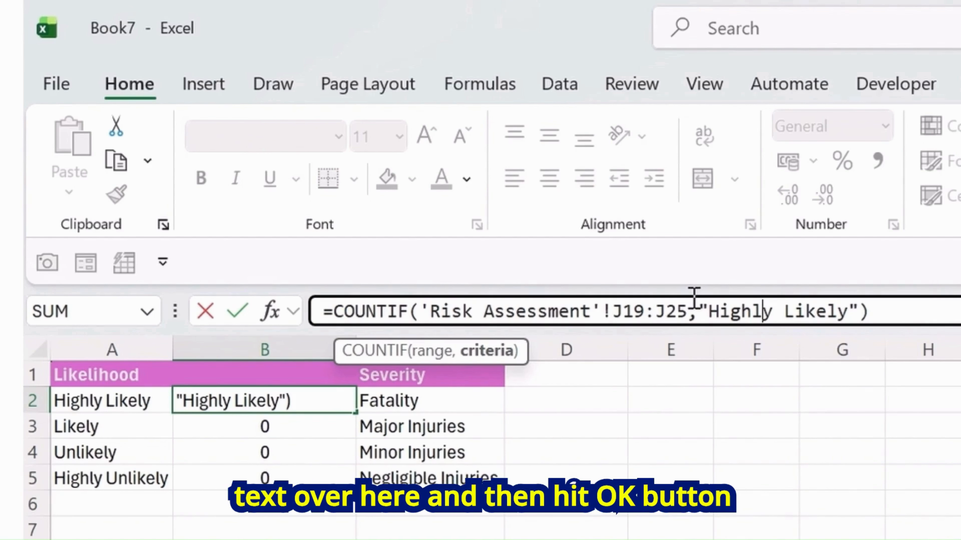
key(Return)
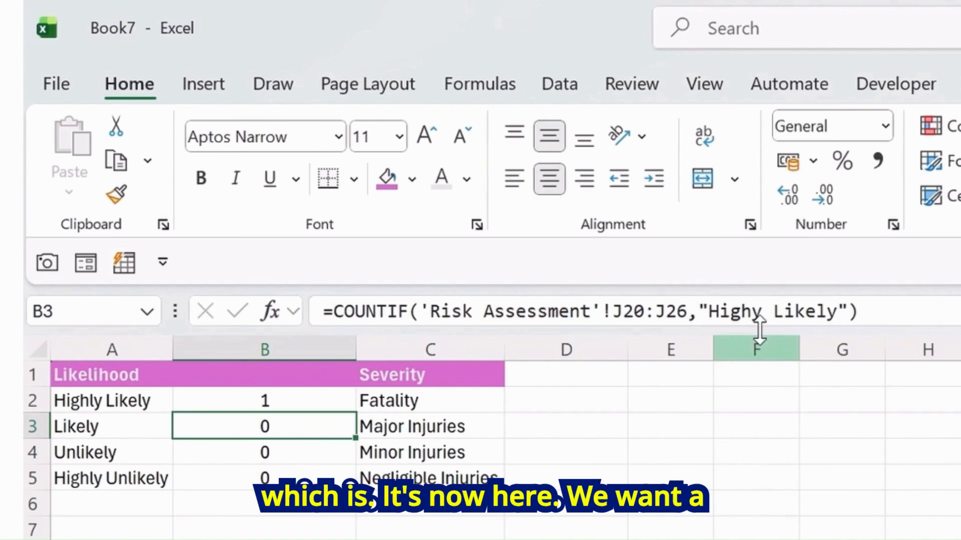
Change the B3 formula's criterion to "Likely"
drag(761, 313, 709, 312)
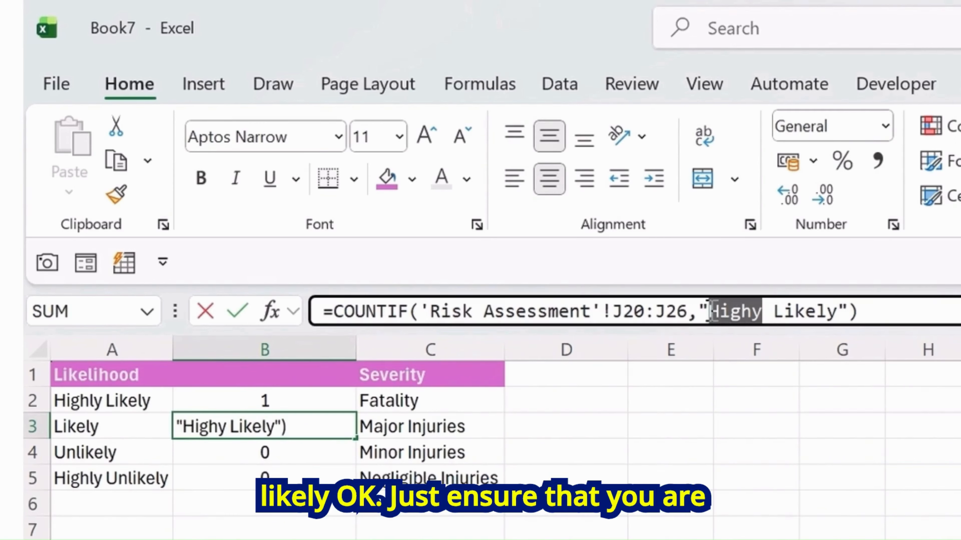
key(Delete)
key(Delete)
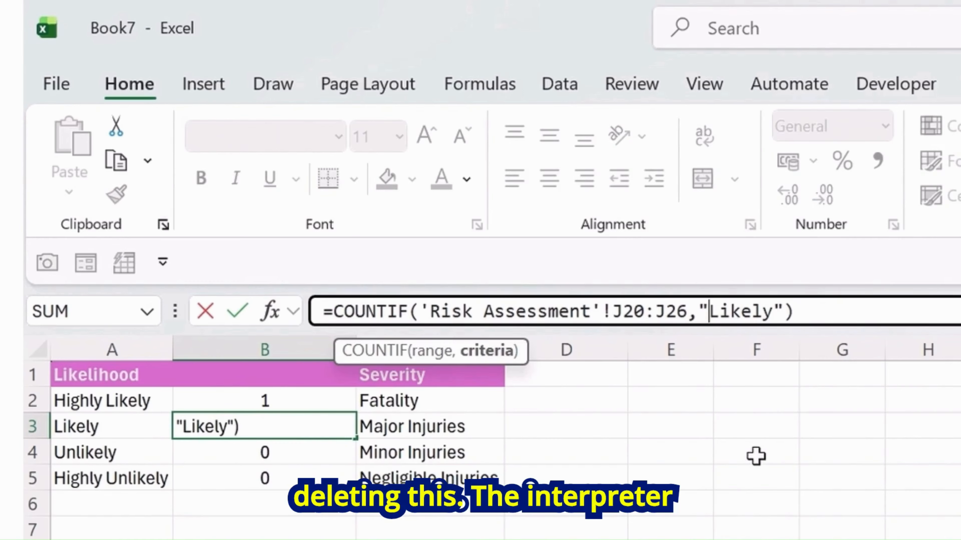
key(Return)
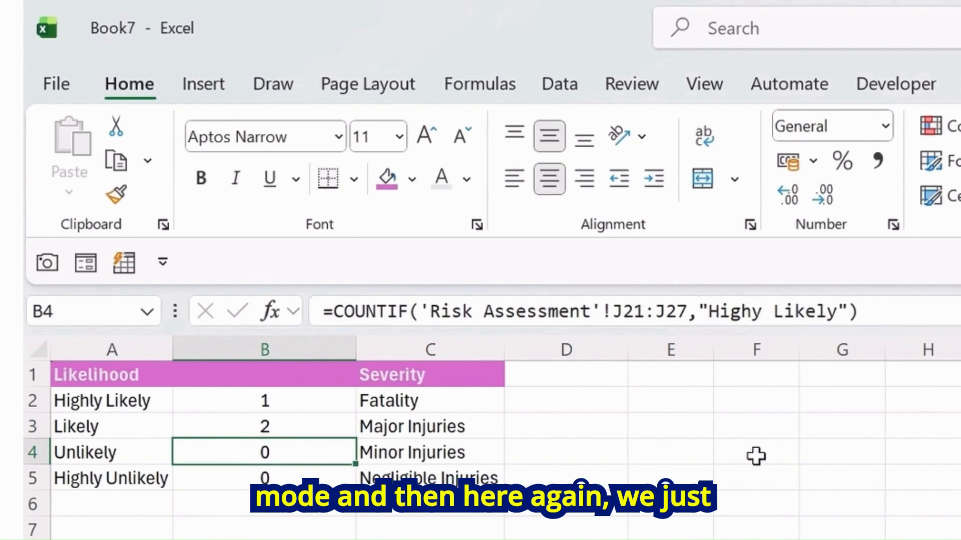
Change the B4 formula's criterion to "Unlikely"
drag(710, 312, 840, 320)
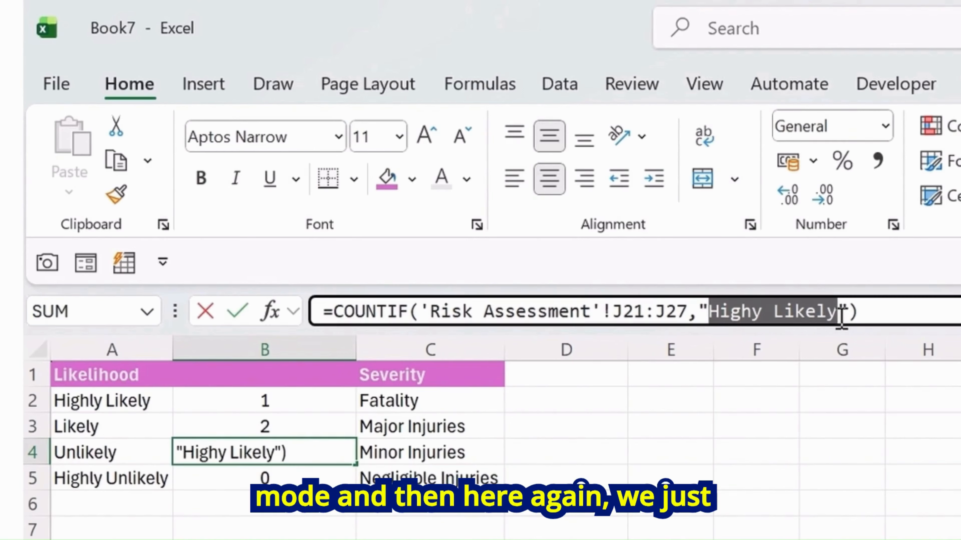
text(Unlikely)
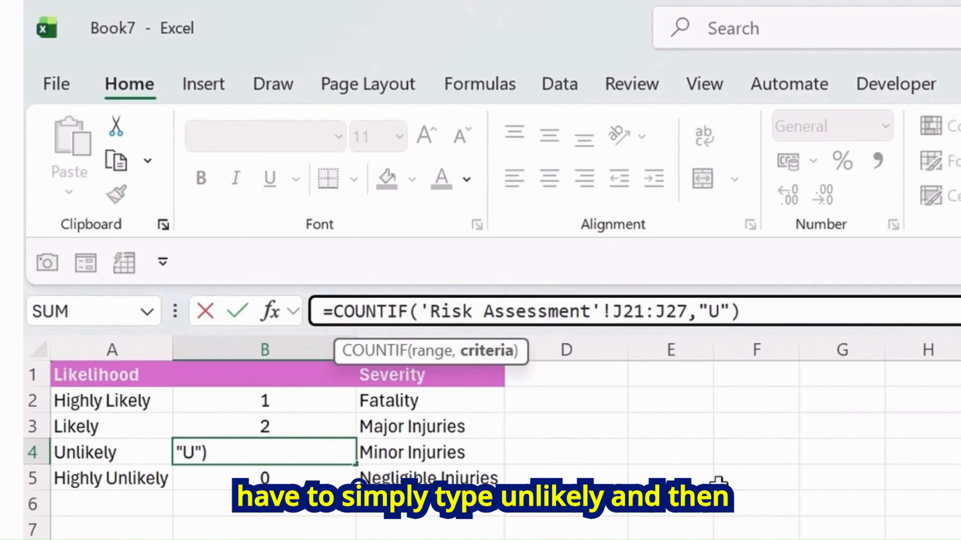
key(Return)
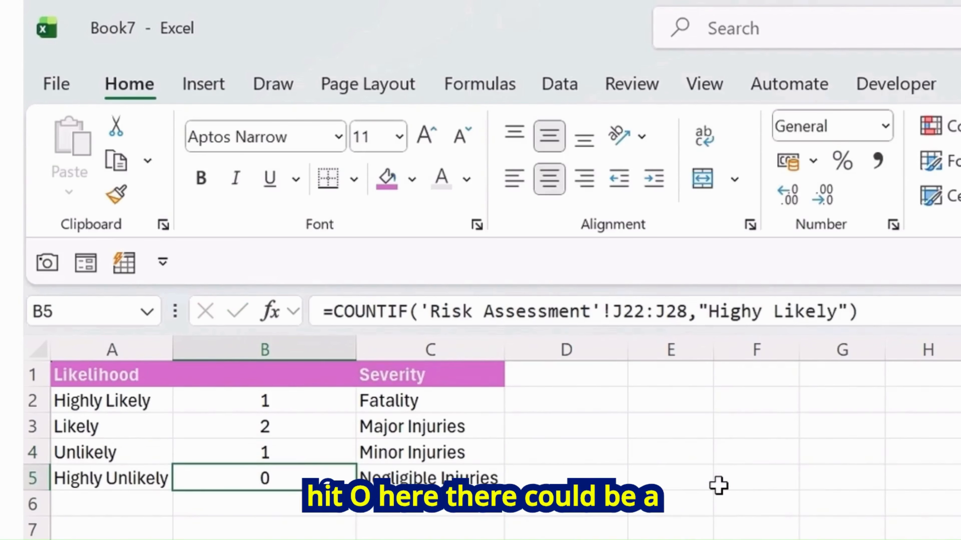
click(774, 312)
click(431, 539)
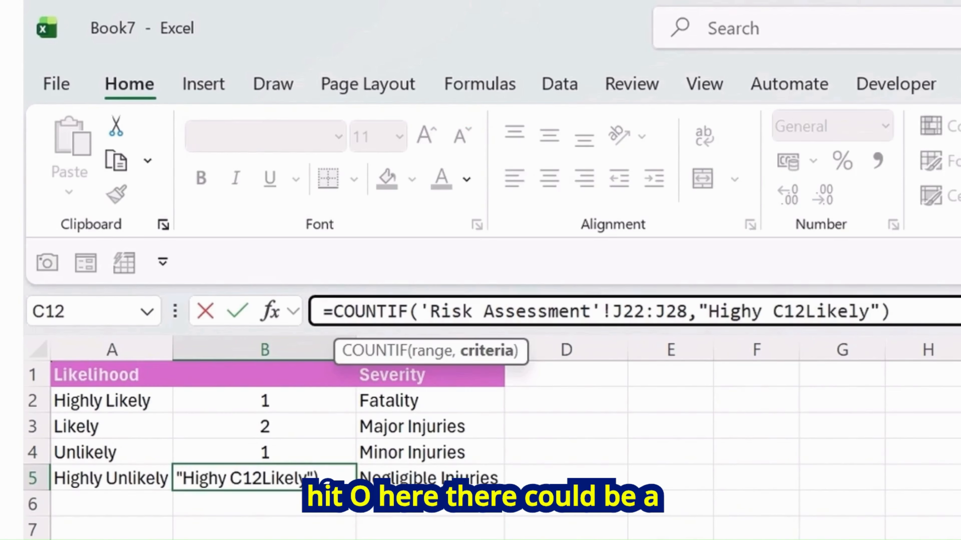
key(Escape)
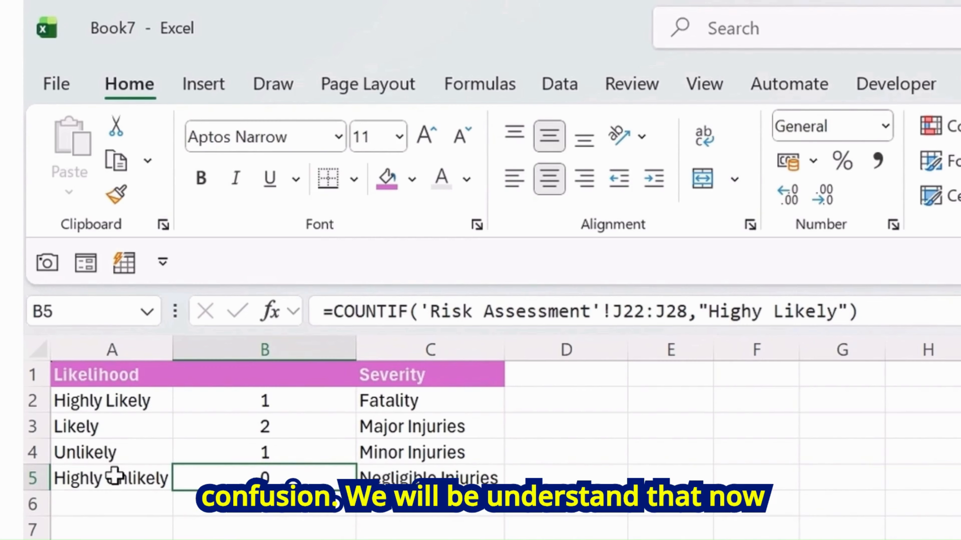
click(150, 476)
click(156, 393)
click(233, 477)
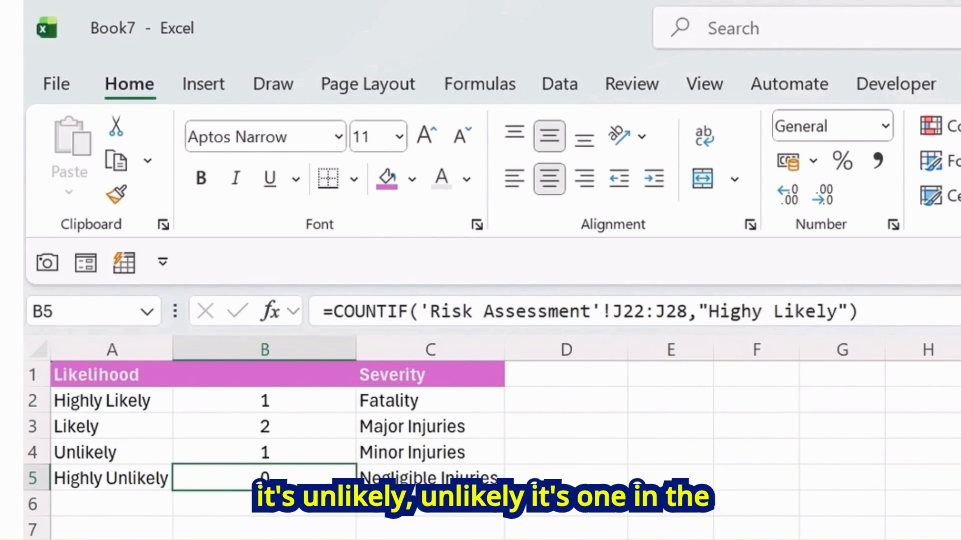
Change the B5 formula's criterion to "Highy Unlikely"
click(774, 312)
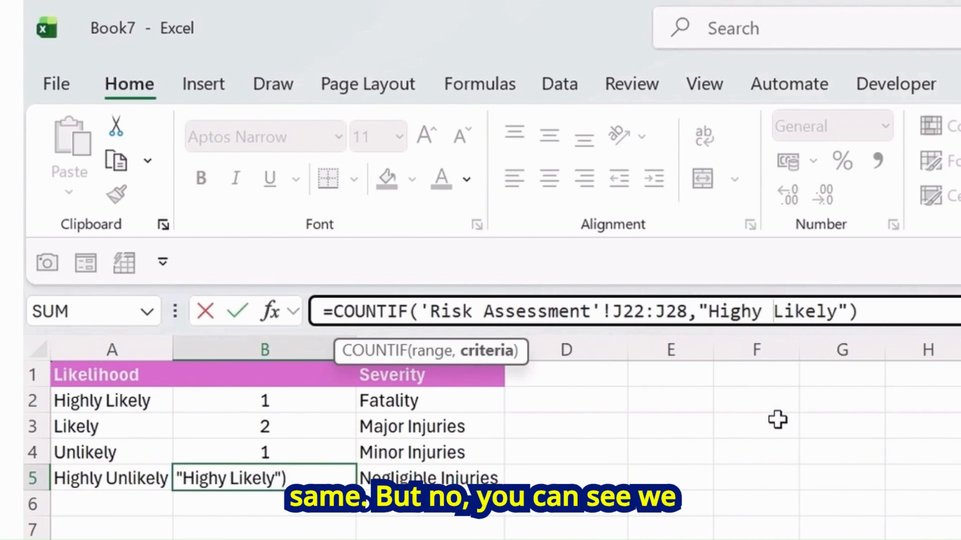
text(un)
key(BackSpace)
key(BackSpace)
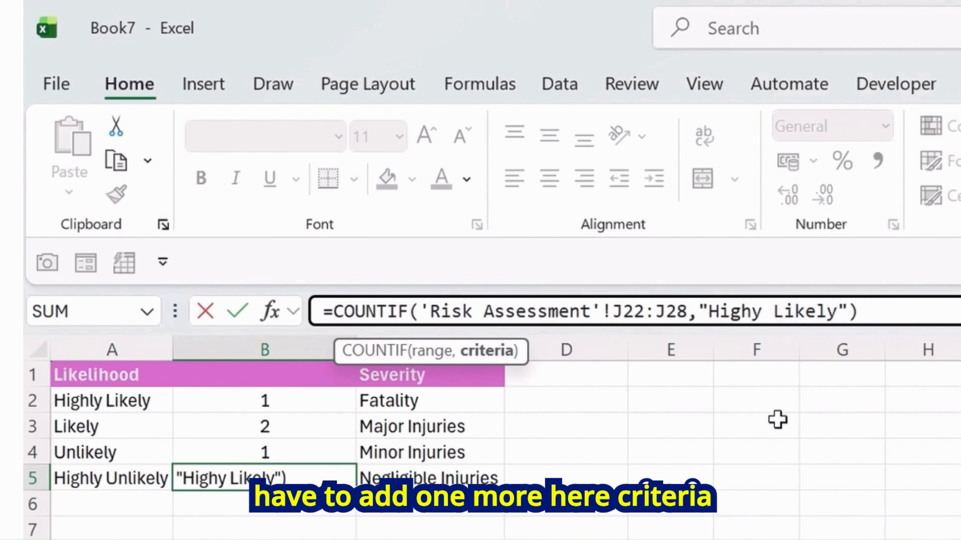
text(Un)
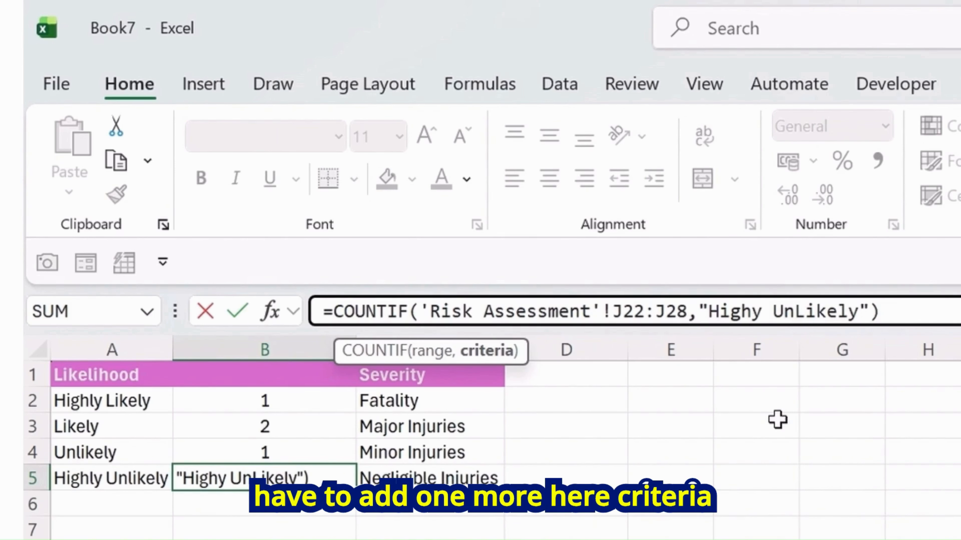
key(Delete)
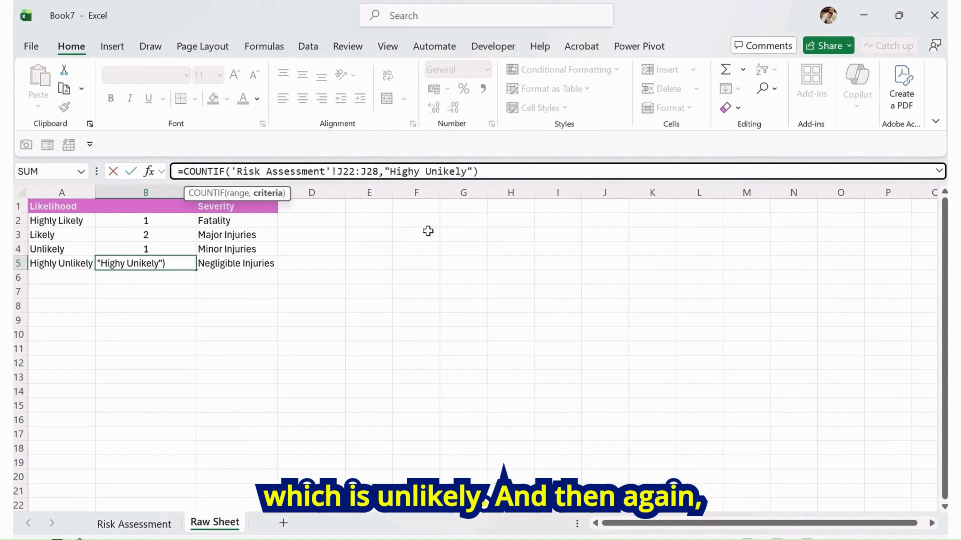
text(l)
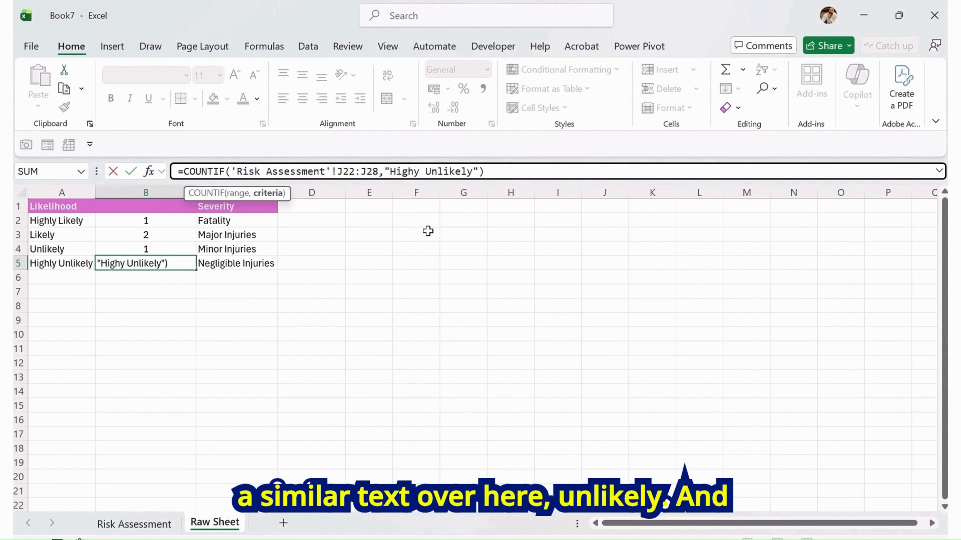
key(Return)
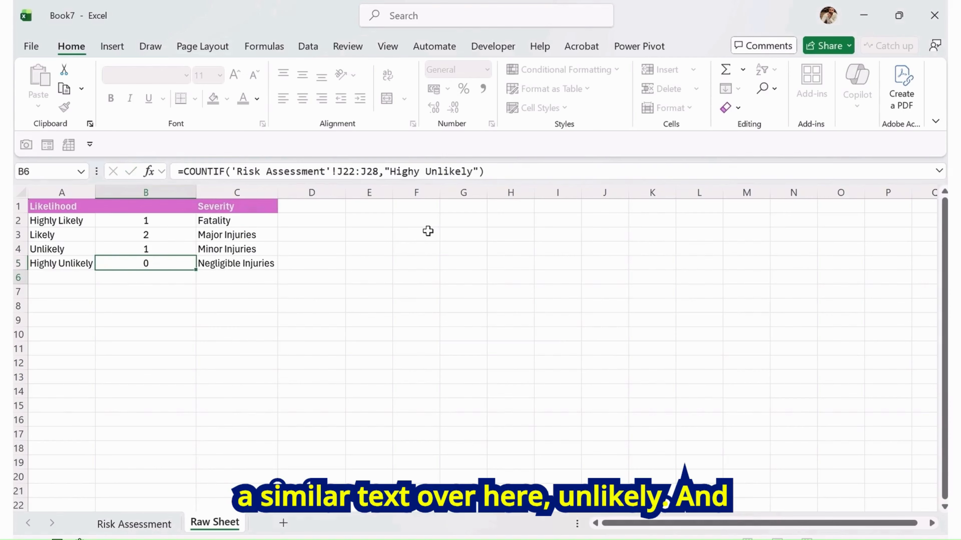
key(Up)
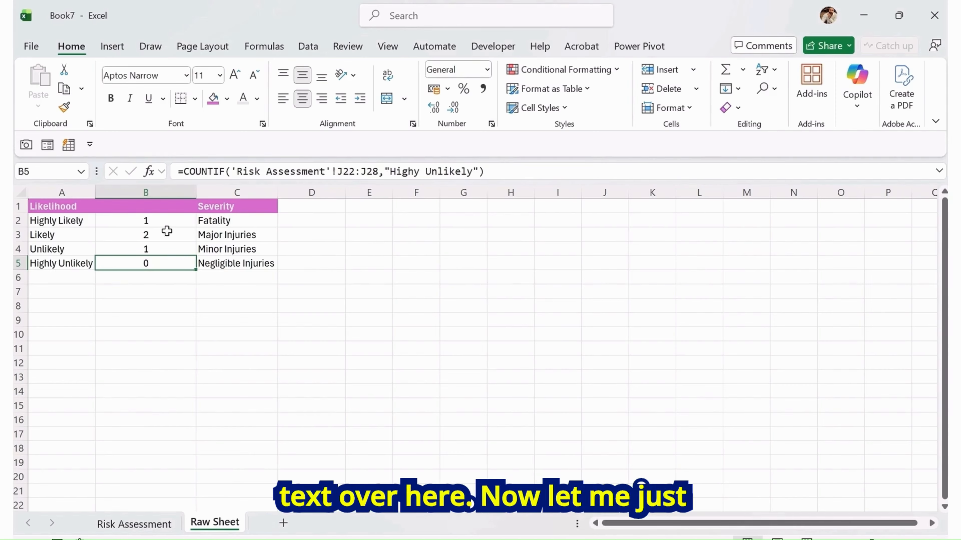
Compare the Raw Sheet likelihood counts and B3 formula against the Risk Likelihood entries on the Risk Assessment sheet
click(68, 221)
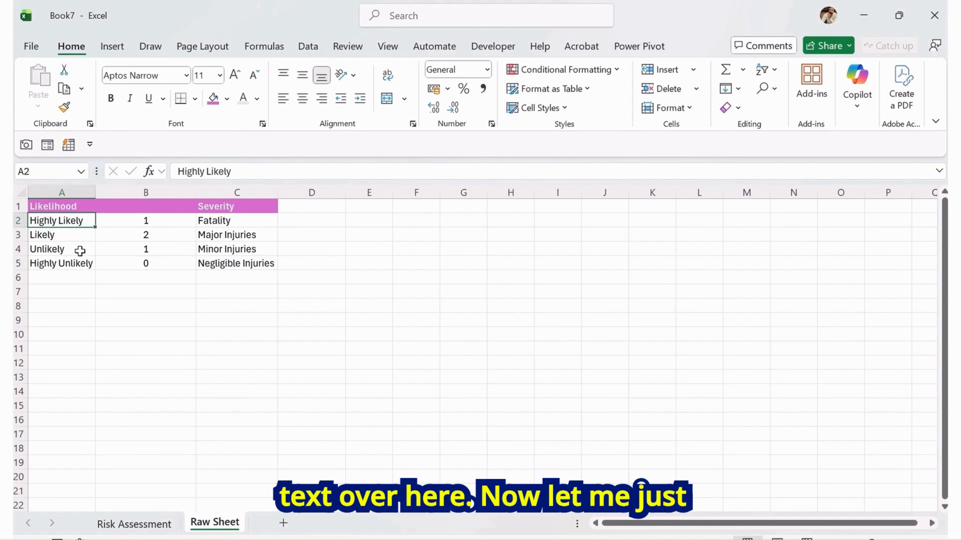
click(139, 222)
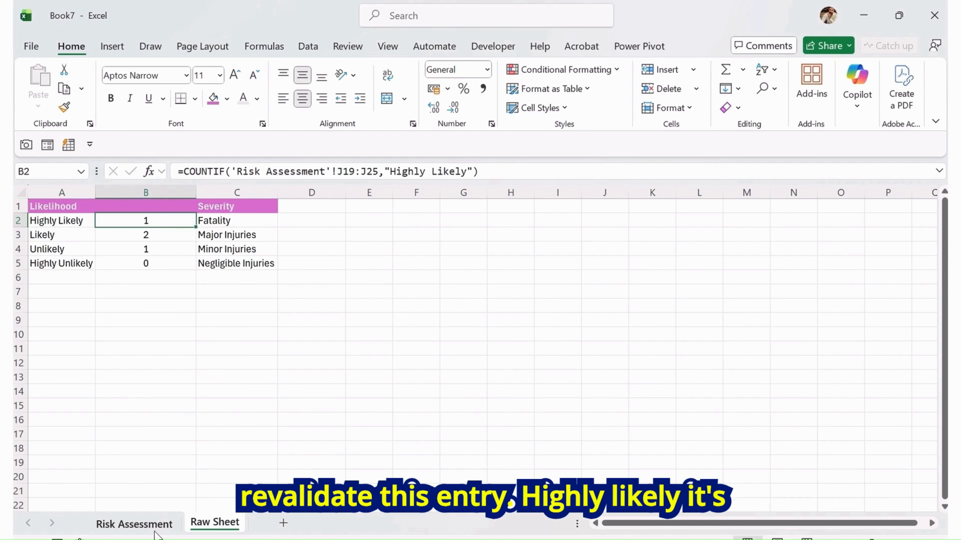
click(135, 524)
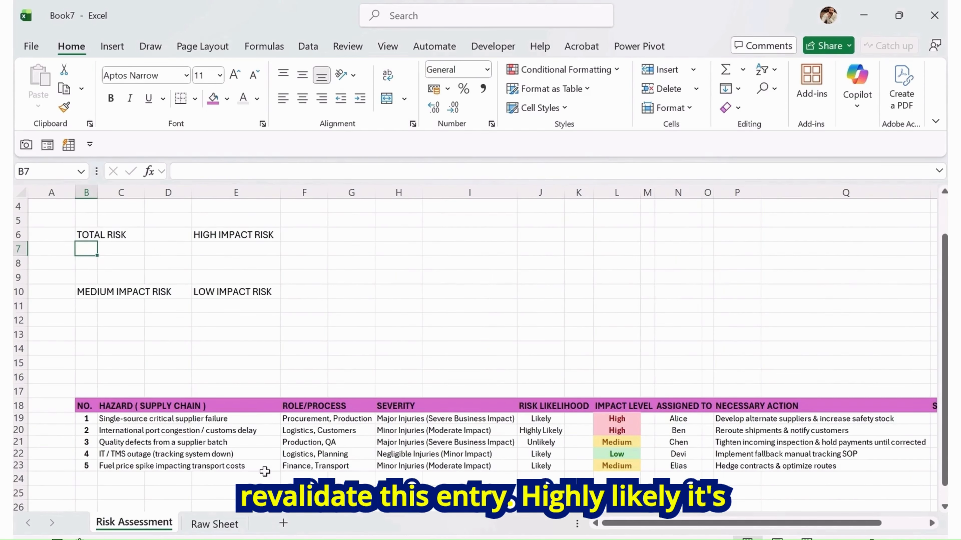
click(554, 432)
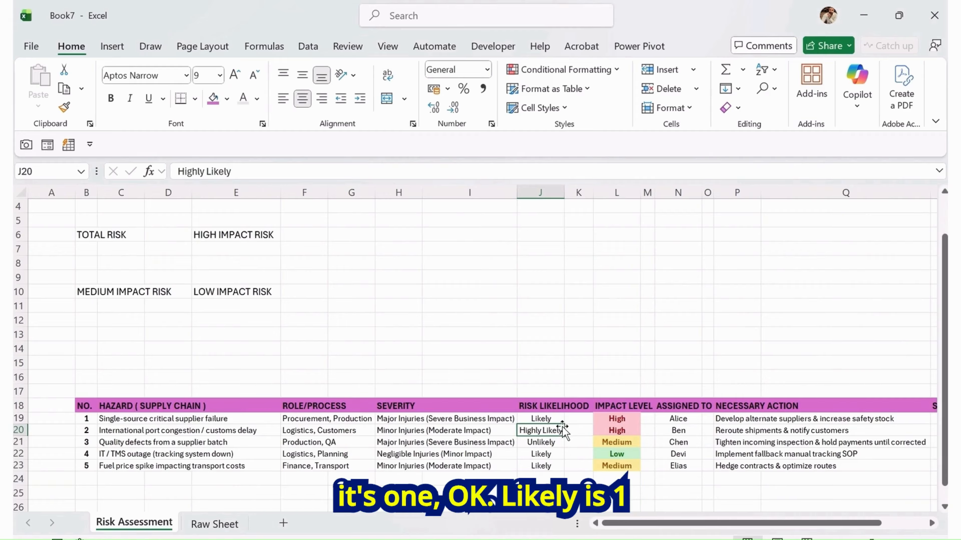
click(551, 416)
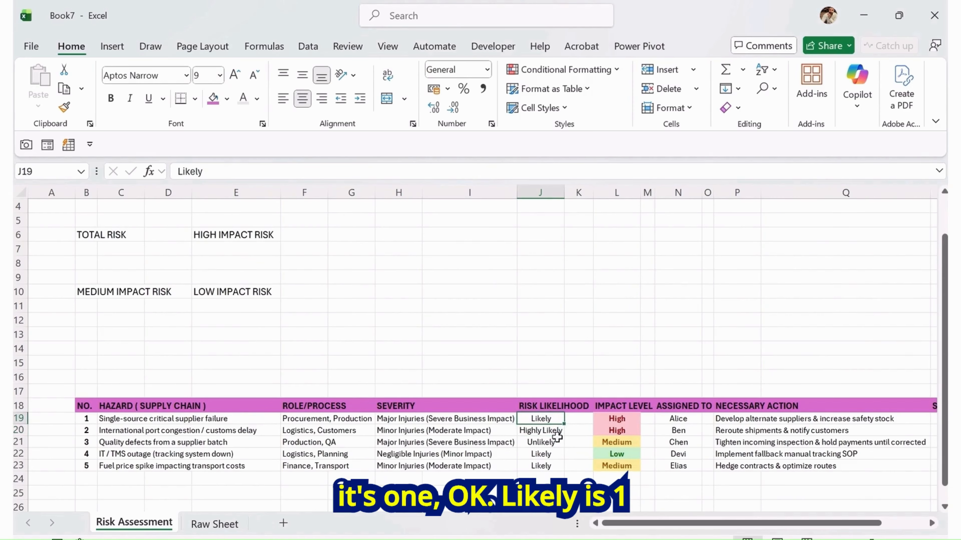
click(553, 454)
ctrl+click(550, 468)
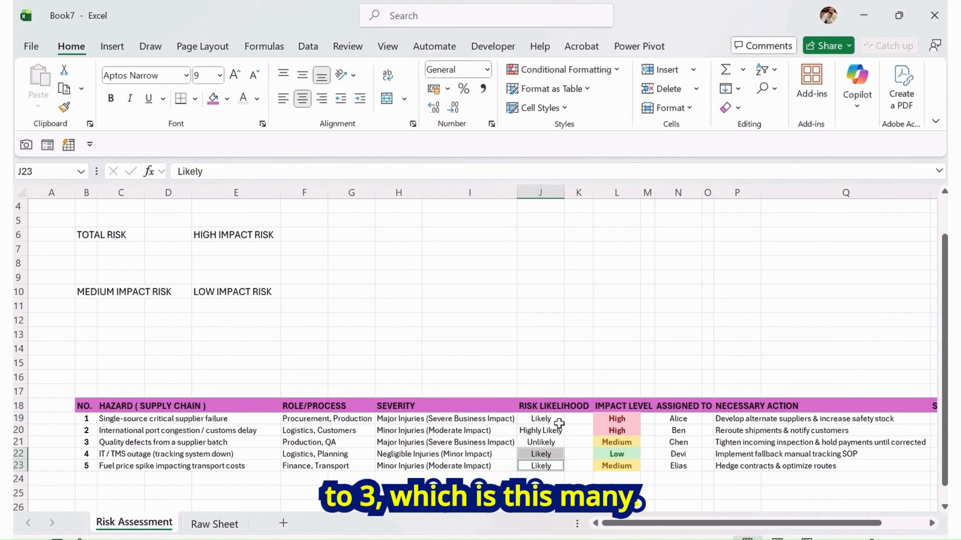
ctrl+click(555, 419)
click(203, 525)
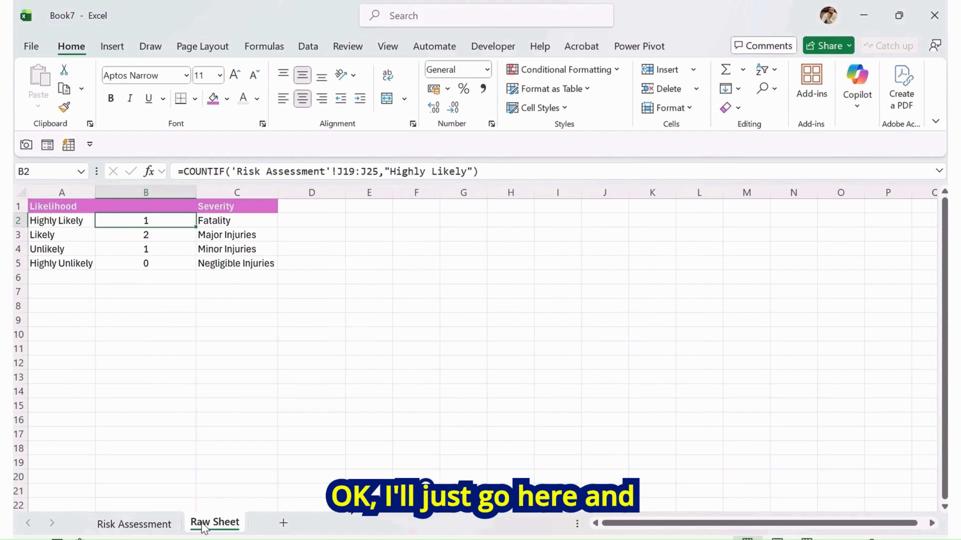
click(57, 237)
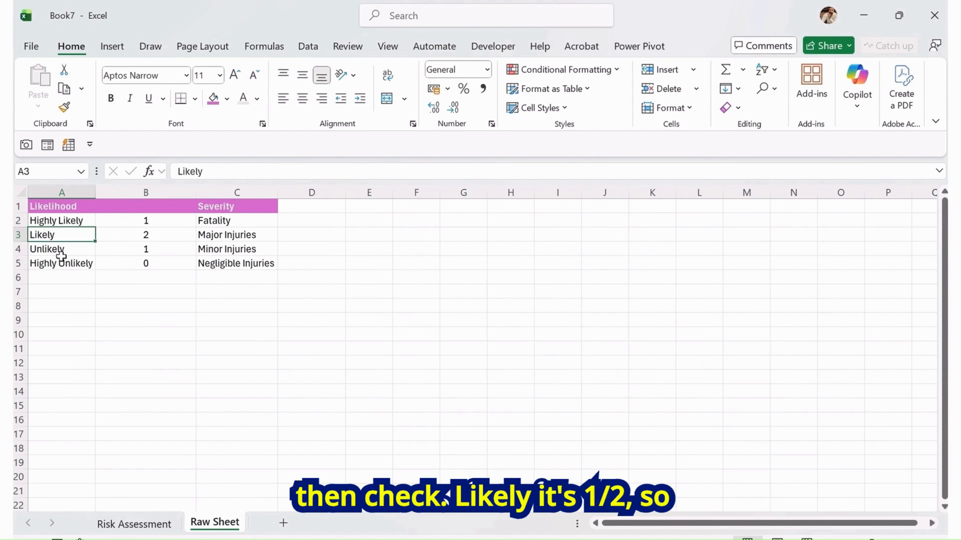
click(159, 235)
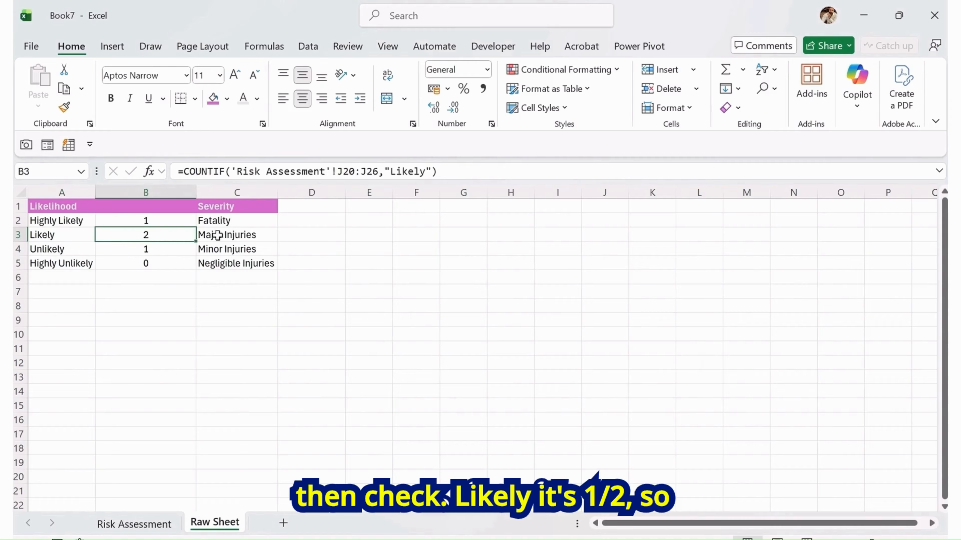
click(480, 172)
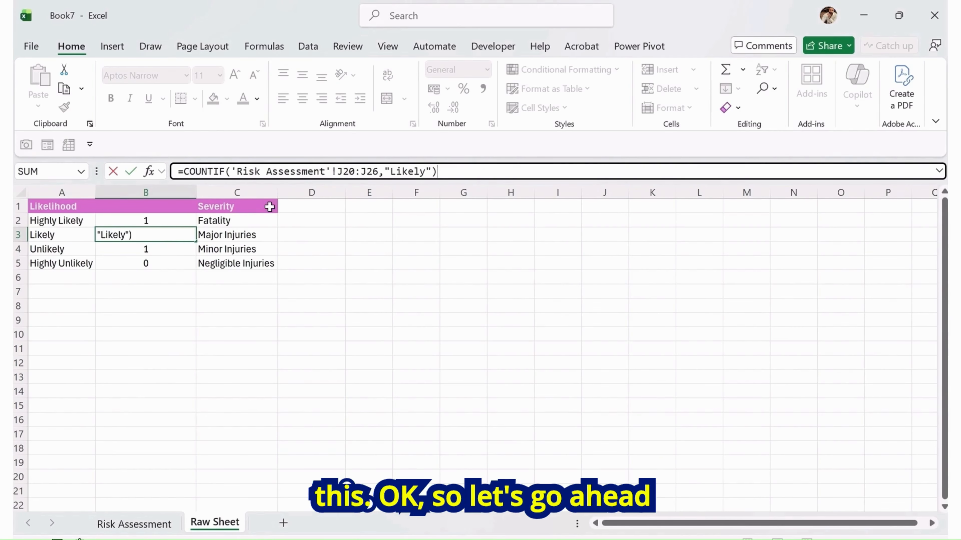
click(153, 527)
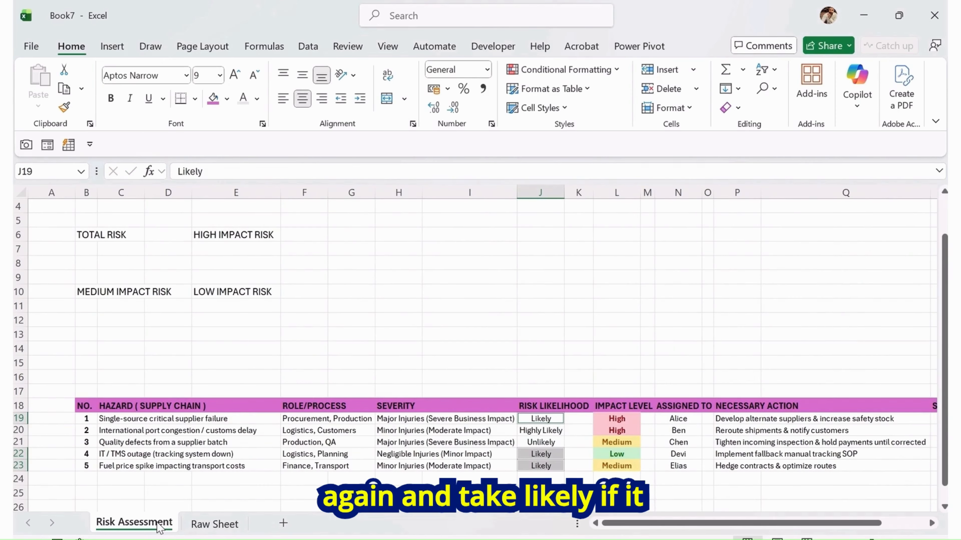
Copy the Likely entry from J19 and paste it into J22 and J23 of the Risk Likelihood column
click(576, 323)
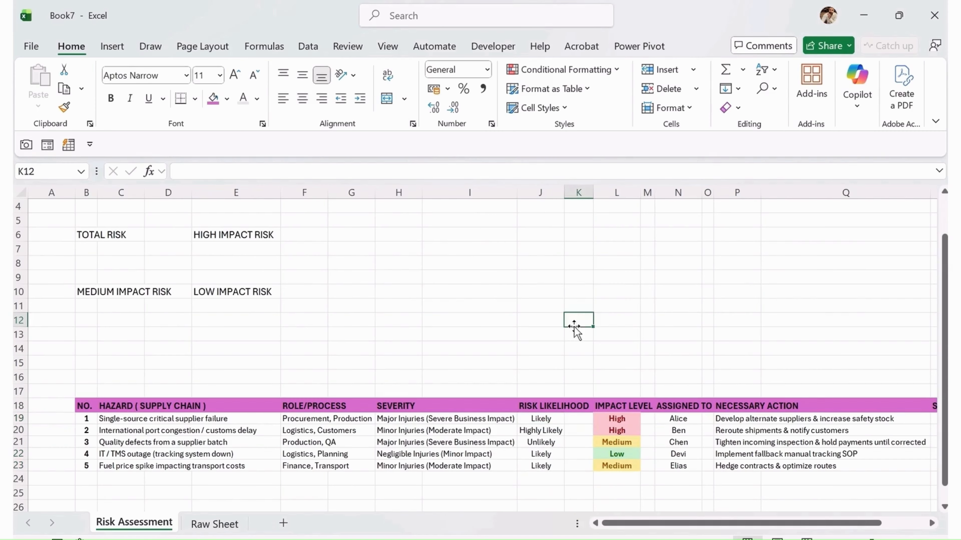
click(537, 466)
key(ctrl+Up)
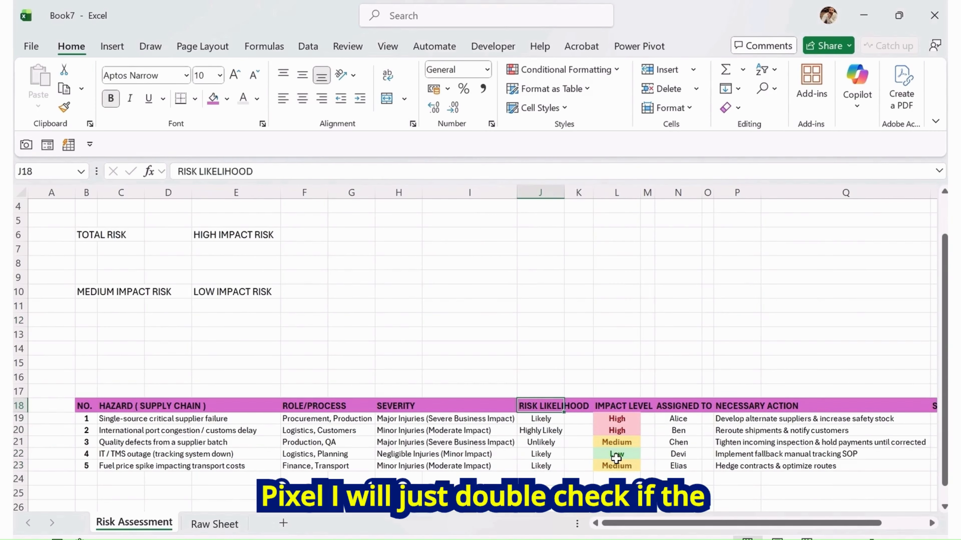
key(Down)
key(ctrl+c)
key(Down)
key(Down)
key(Down)
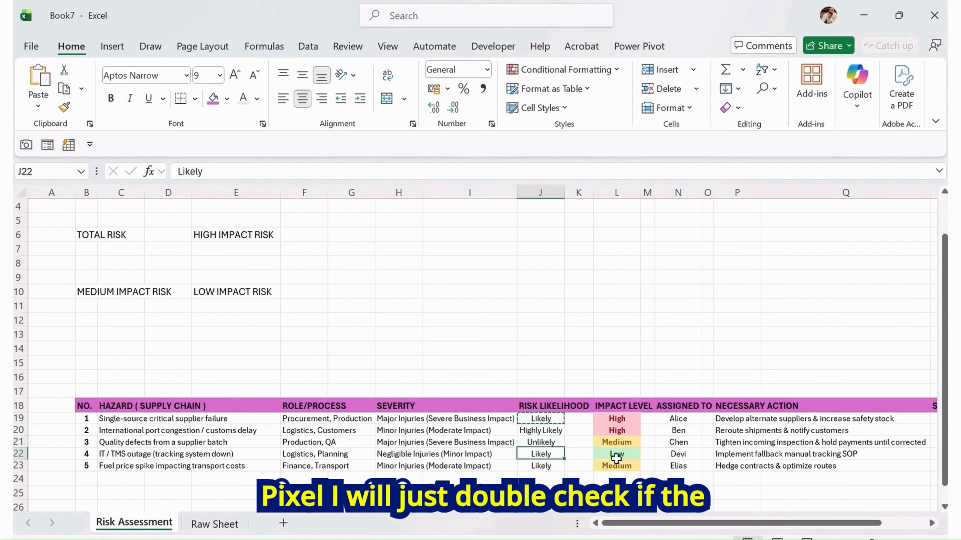
key(Down)
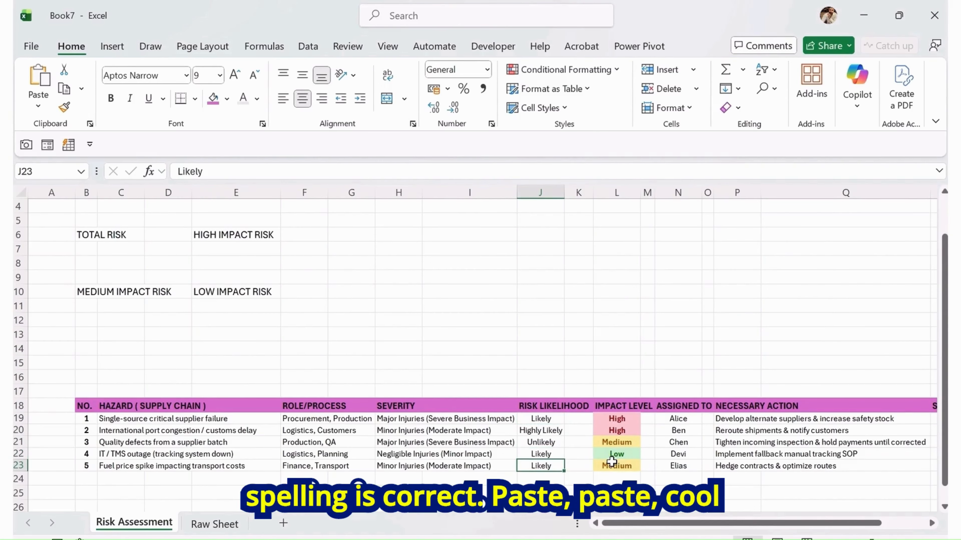
key(Escape)
Rewrite the B3 formula on Raw Sheet as =COUNTIF('Risk Assessment'!J19:J24,"Likely")
click(215, 524)
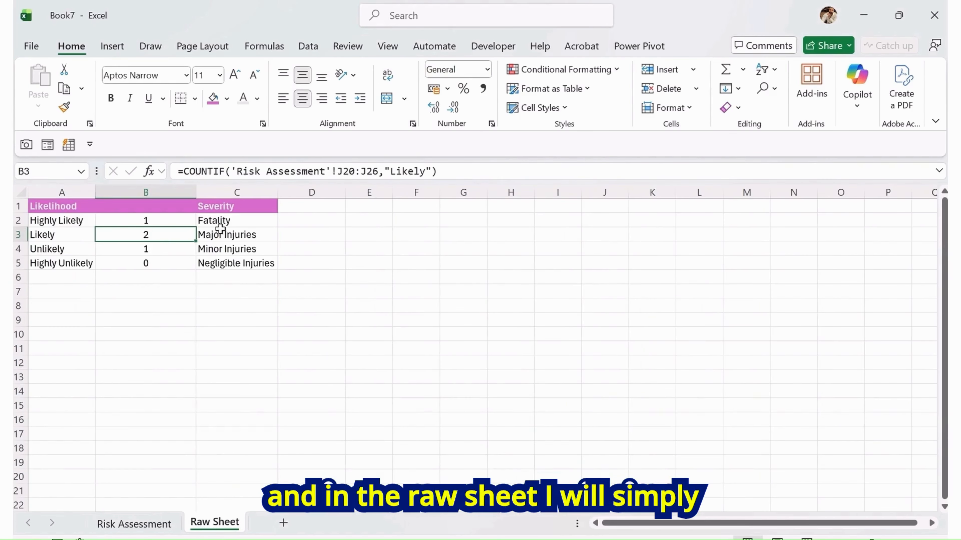
click(462, 167)
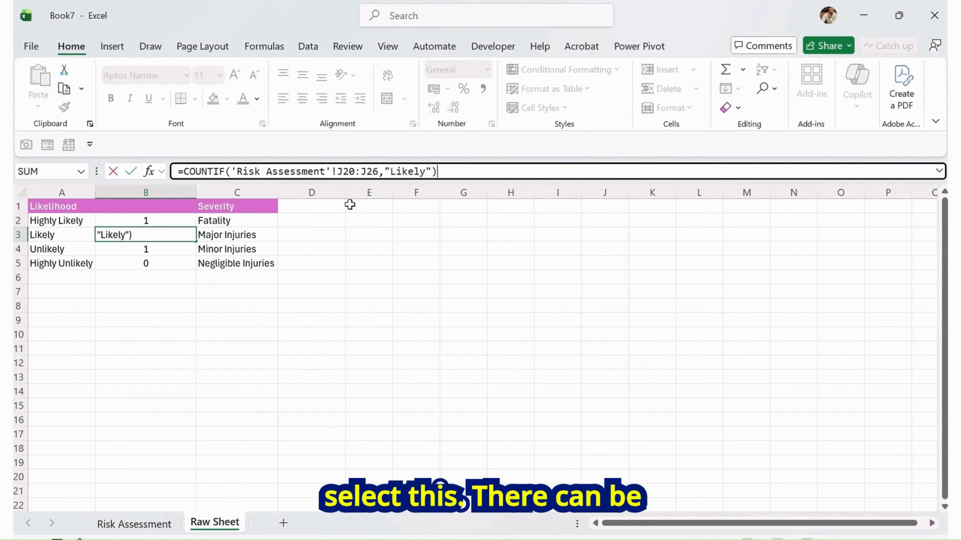
key(Return)
key(Up)
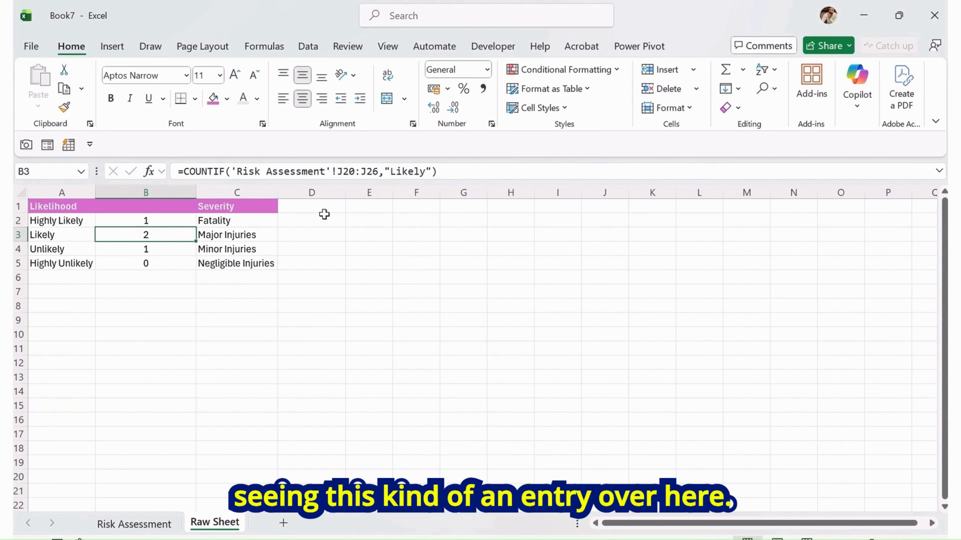
triple_click(453, 178)
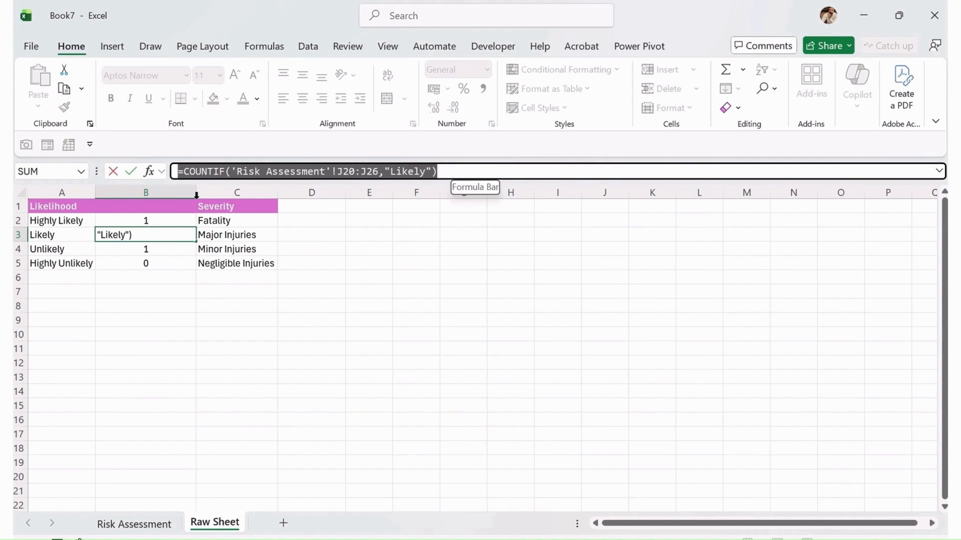
text(=countif)
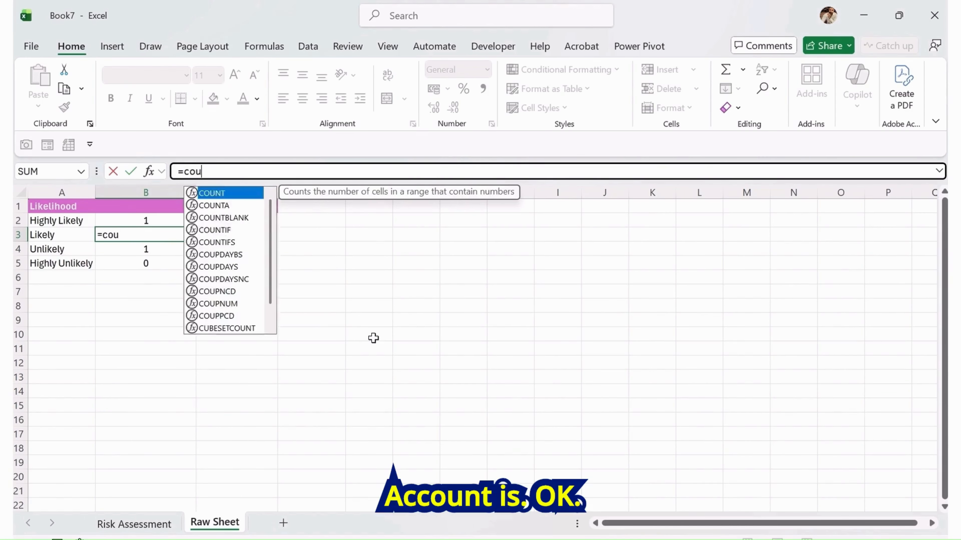
key(Tab)
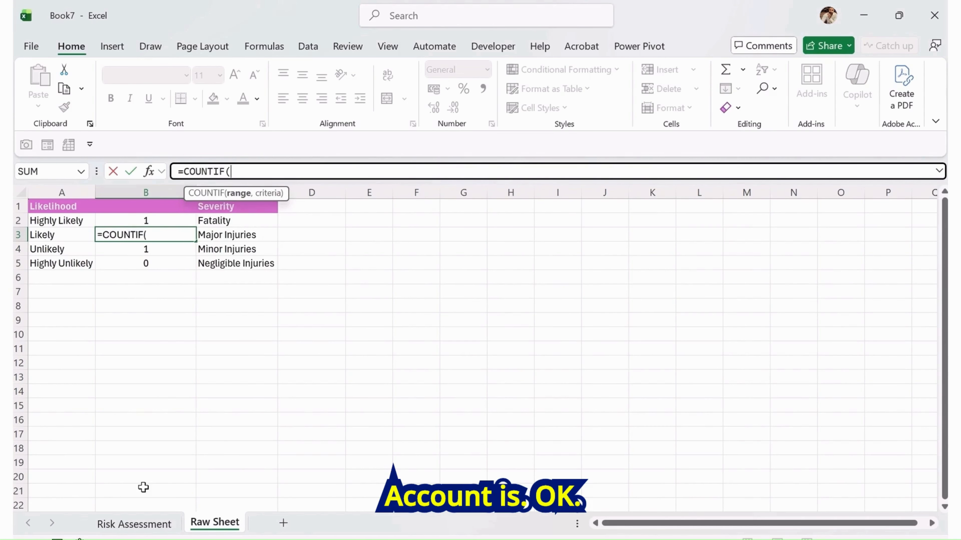
click(144, 525)
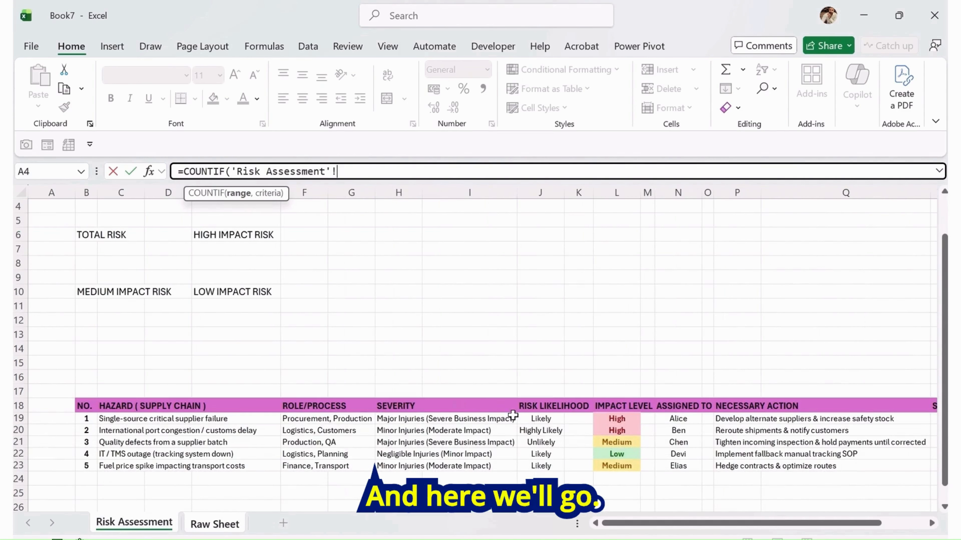
drag(556, 419, 553, 476)
text(,"Like)
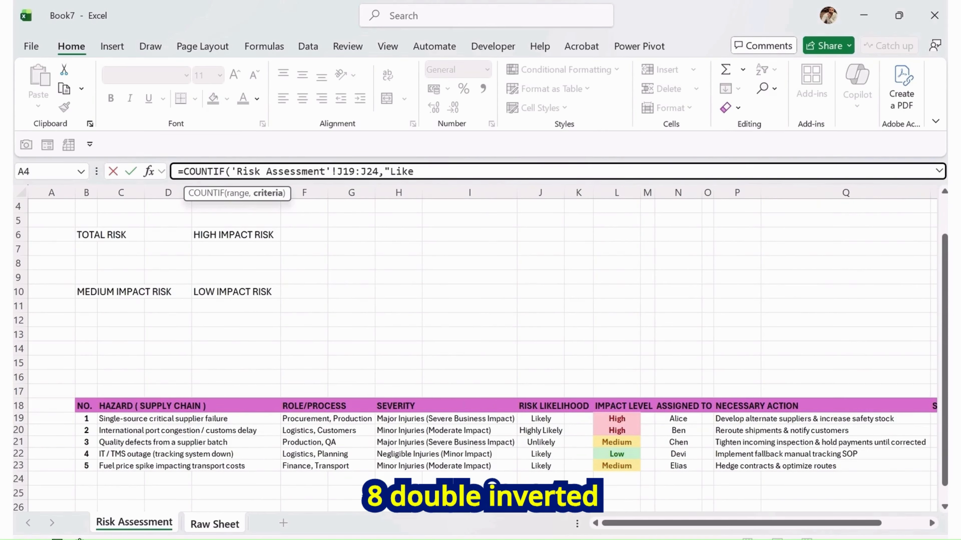
text(ly")
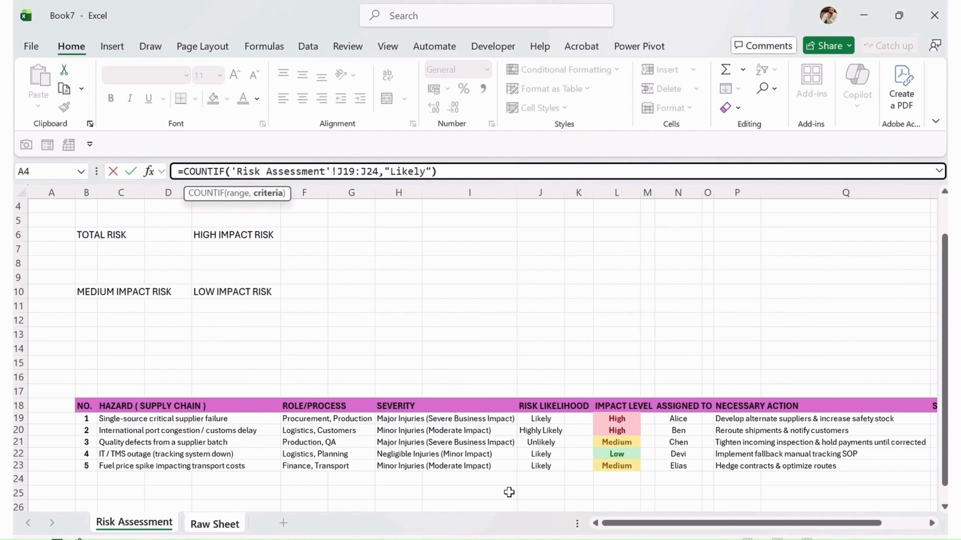
key(Return)
key(Up)
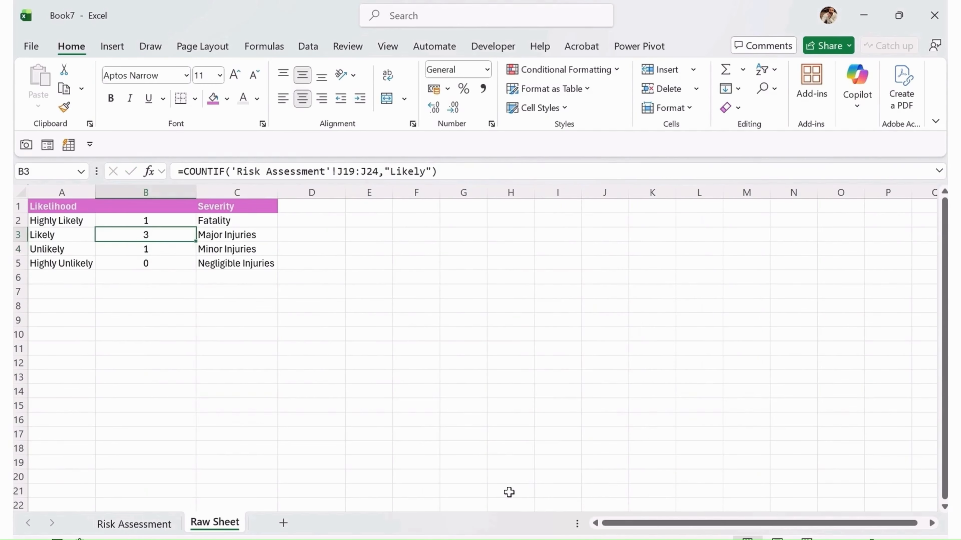
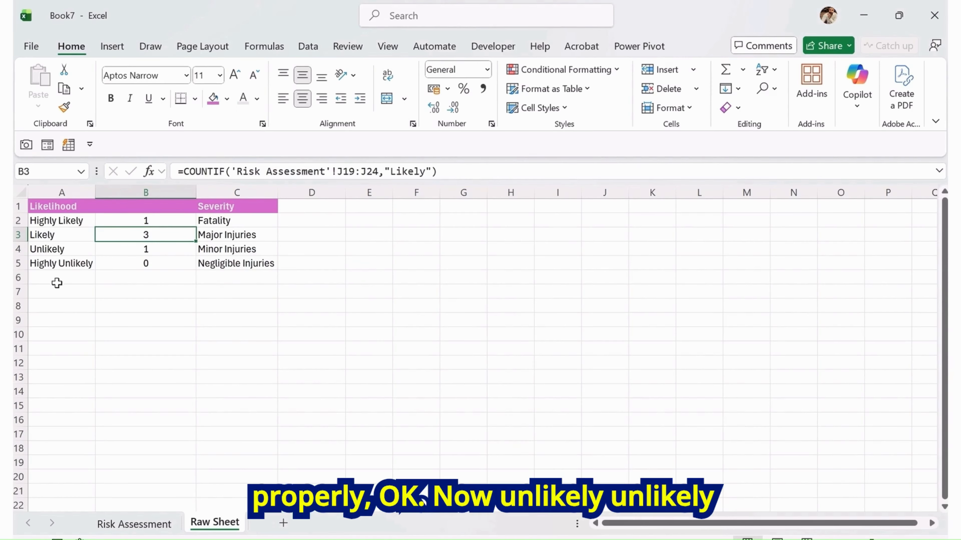
Compare the Unlikely and Highly Unlikely counts on Raw Sheet against the Risk Likelihood entries on Risk Assessment
click(57, 249)
click(125, 249)
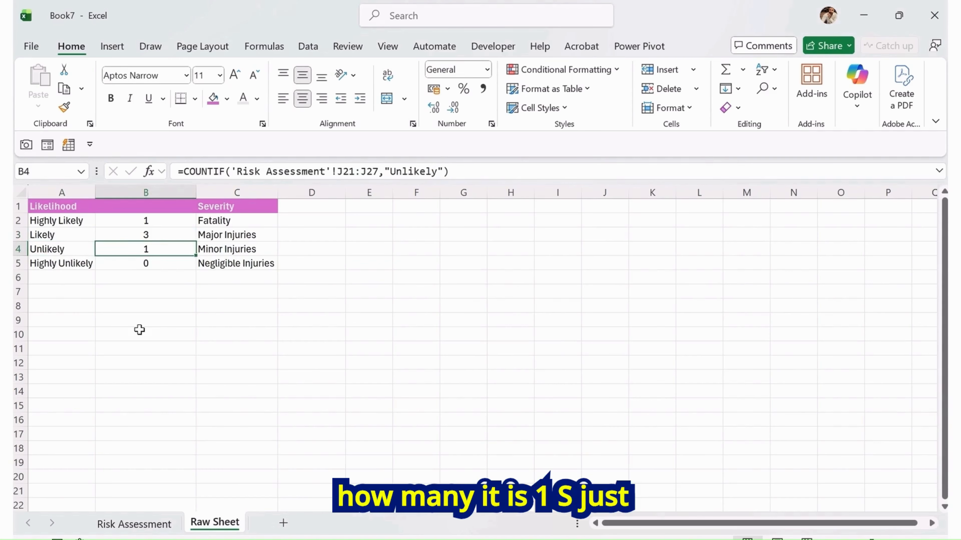
click(164, 528)
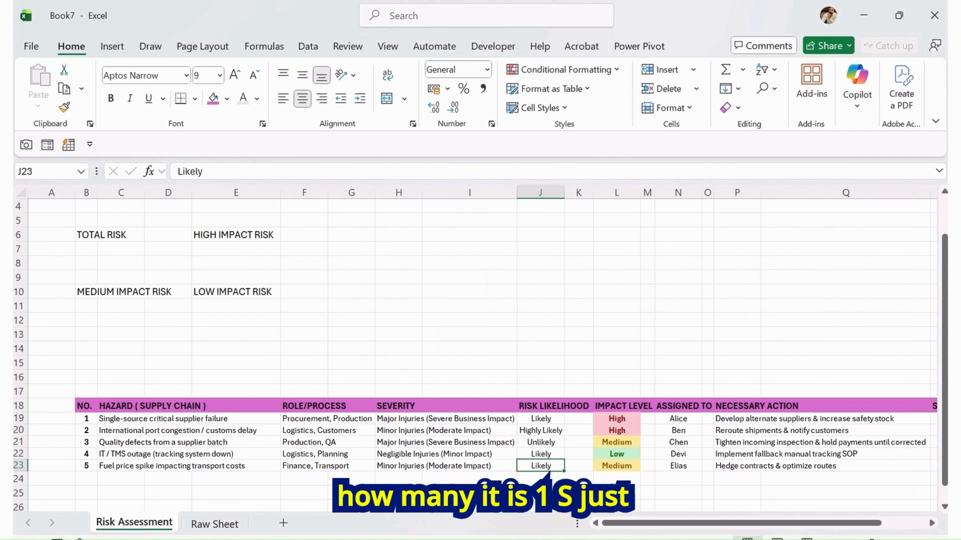
click(549, 442)
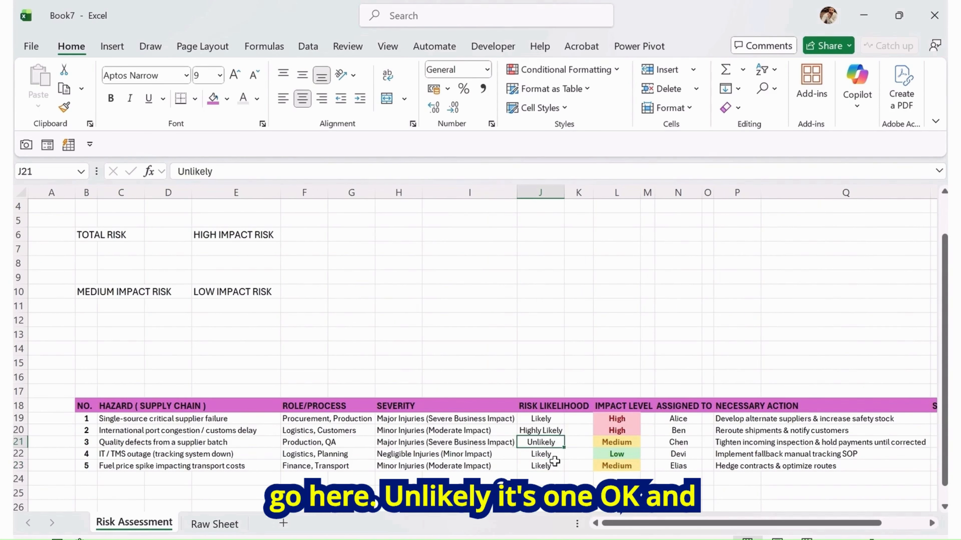
click(191, 525)
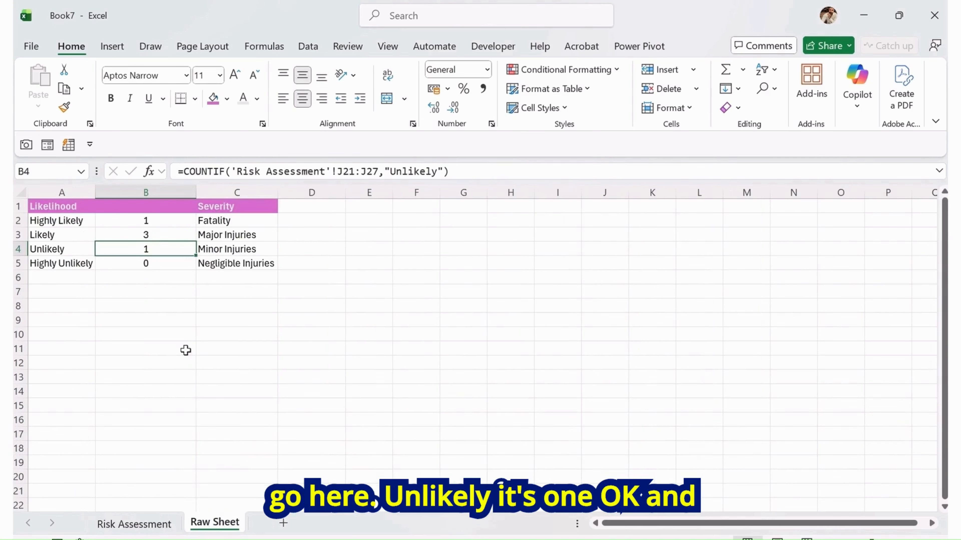
click(59, 261)
click(164, 275)
click(160, 263)
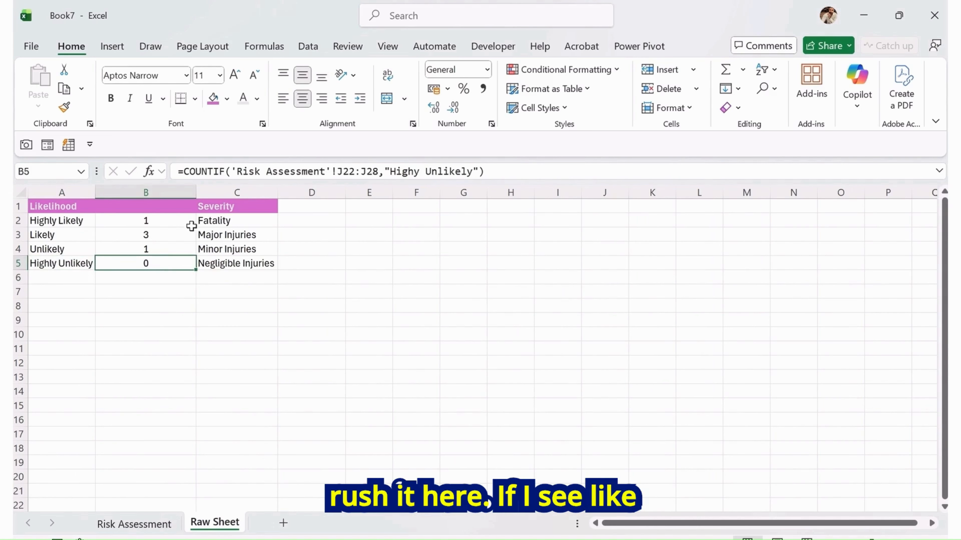
Autofit column B on Raw Sheet to fit its counts
double_click(195, 192)
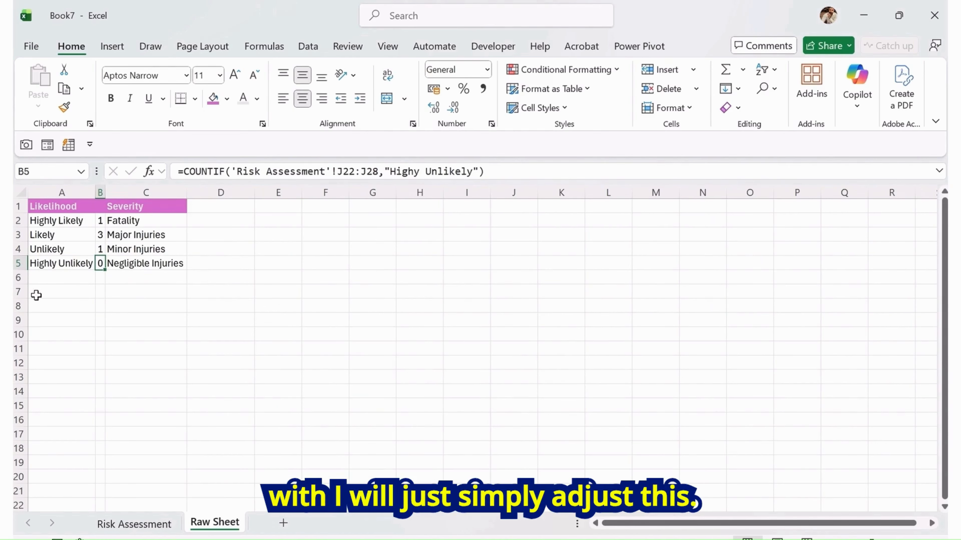
click(213, 232)
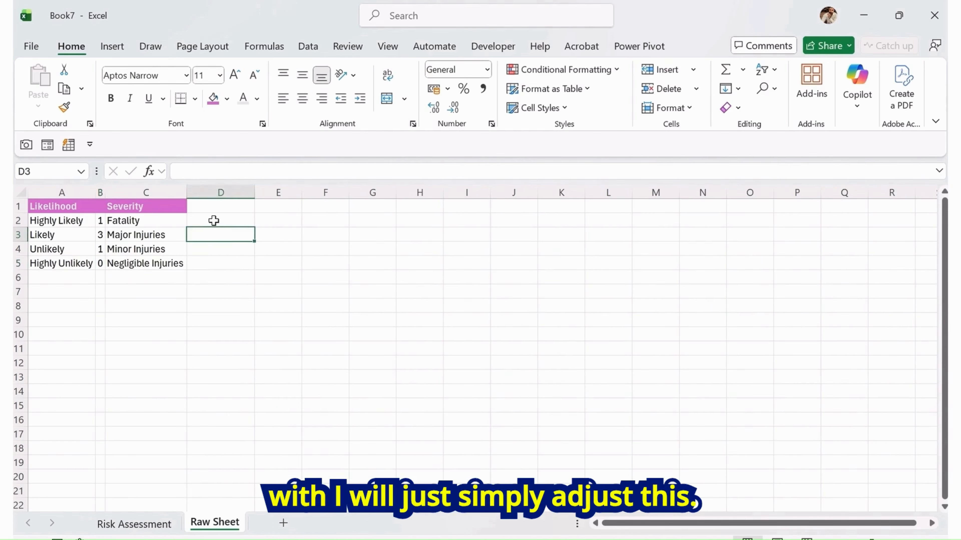
click(214, 220)
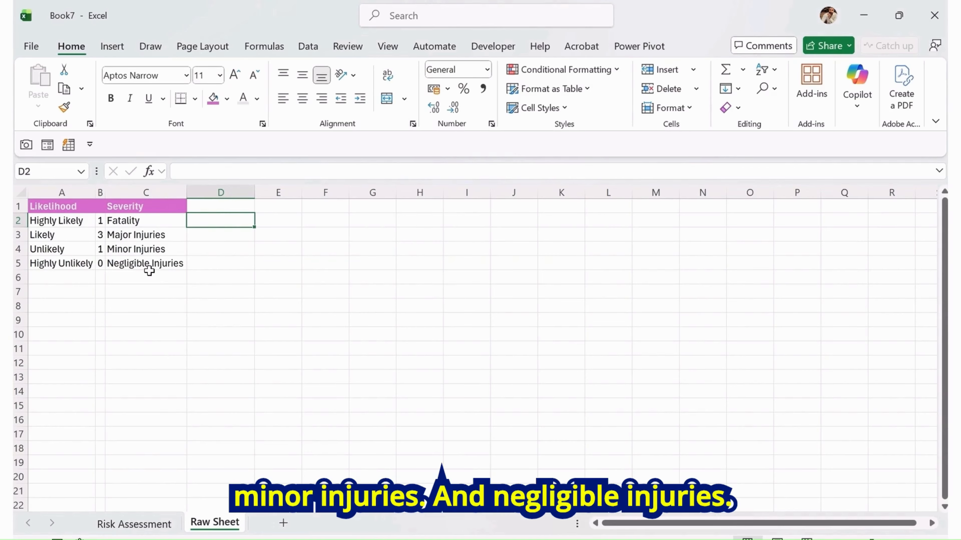
Enter severity scores 5, 4, 2 and 1 in D2:D5 beside Fatality, Major, Minor and Negligible Injuries
click(142, 525)
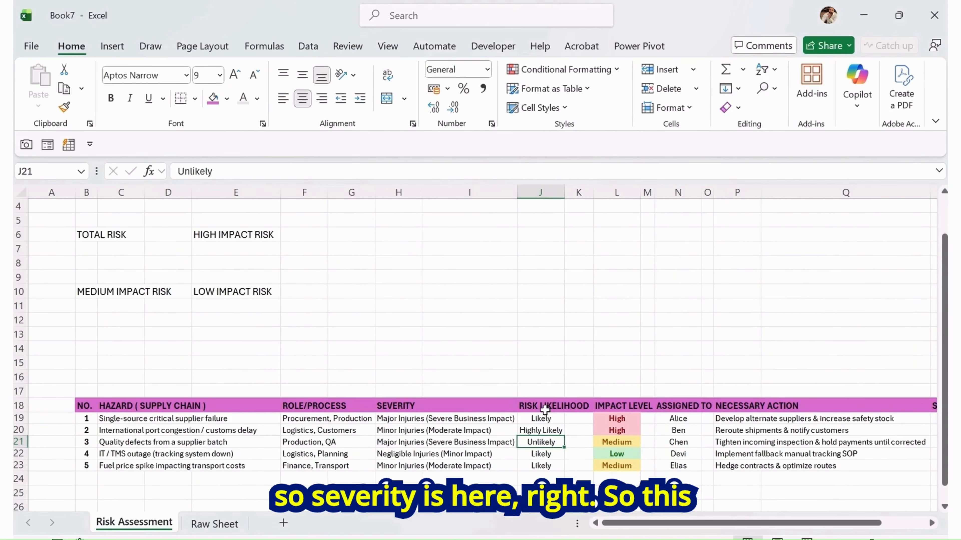
drag(396, 406, 394, 466)
click(214, 524)
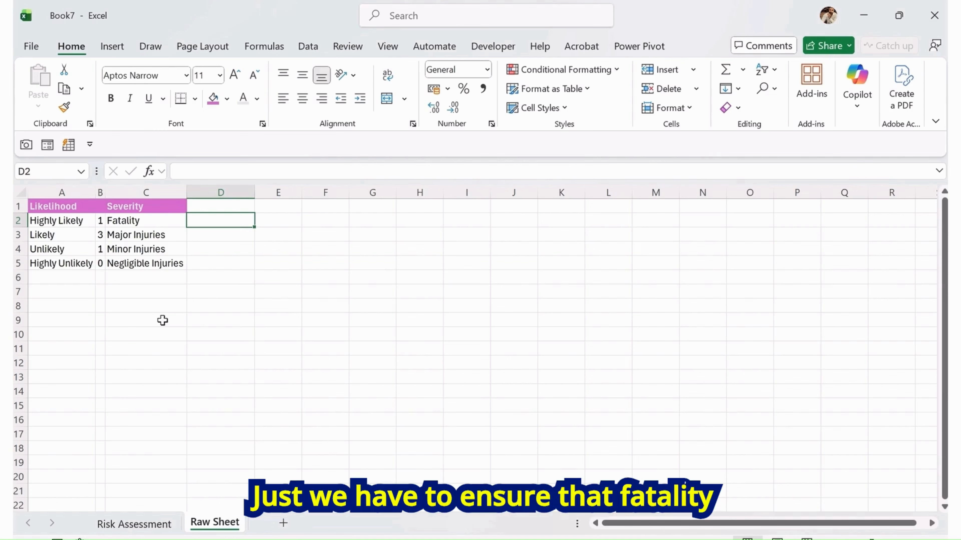
key(Down)
key(Down)
key(Up)
key(Up)
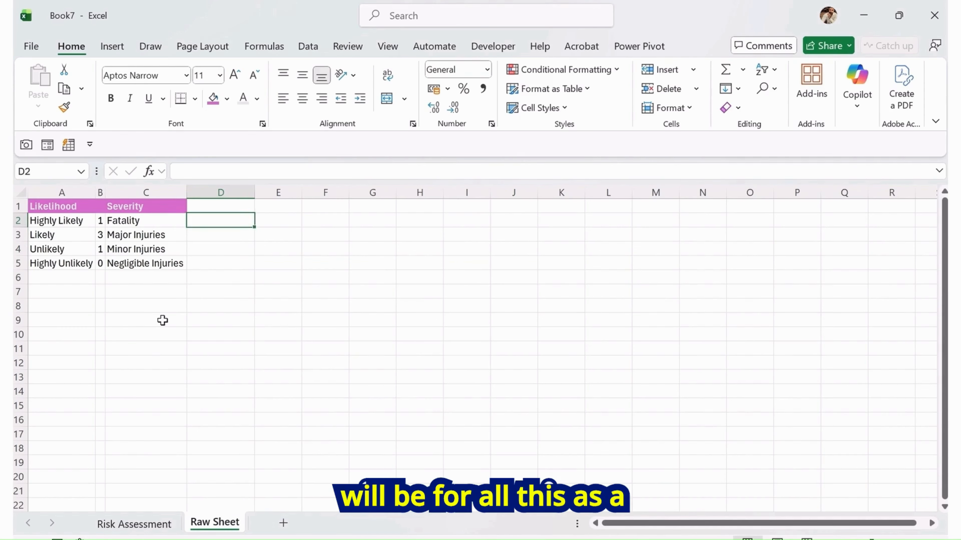
text(5)
key(Return)
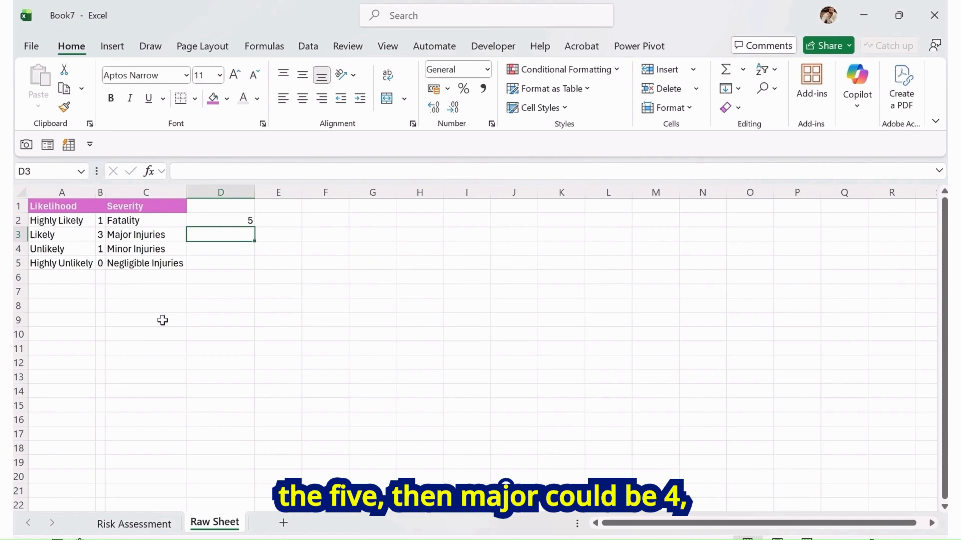
text(4)
key(Return)
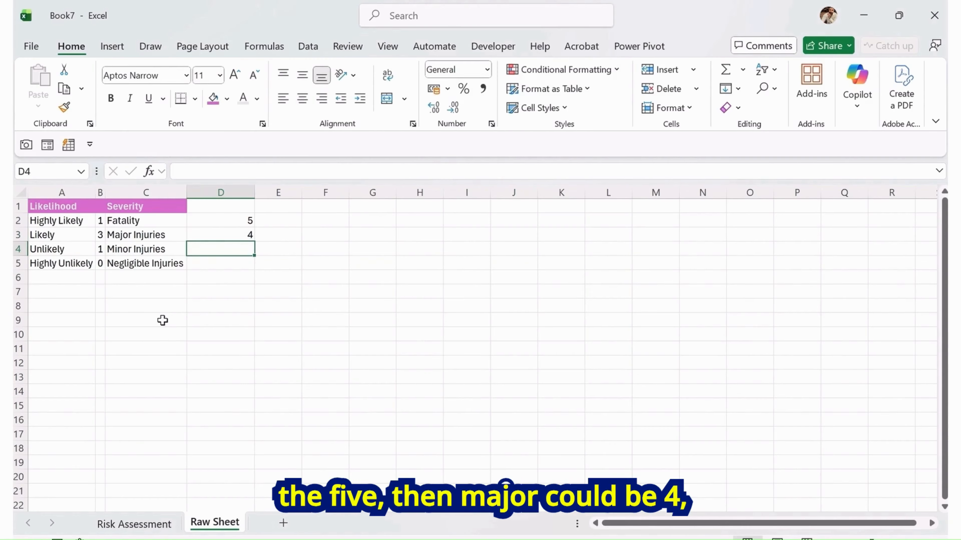
text(2)
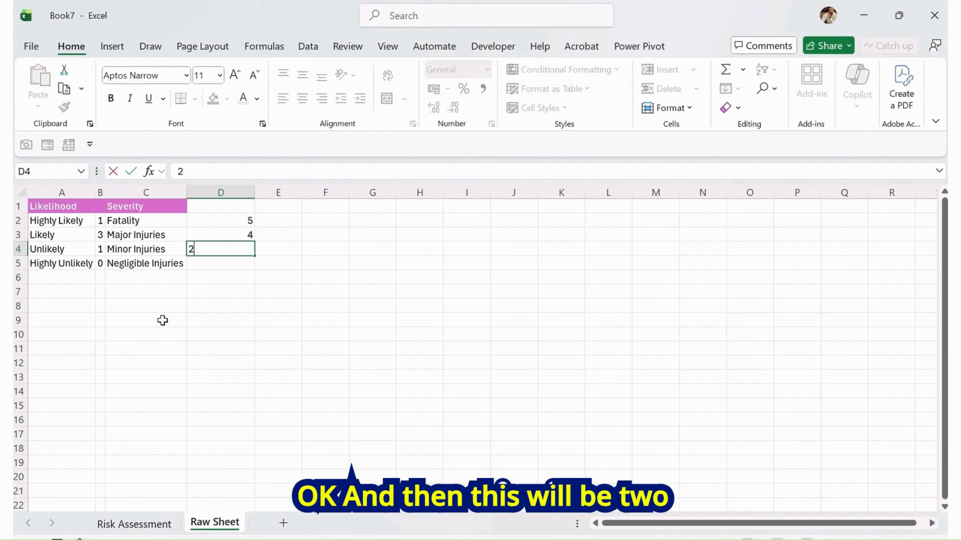
key(Return)
text(1)
key(Return)
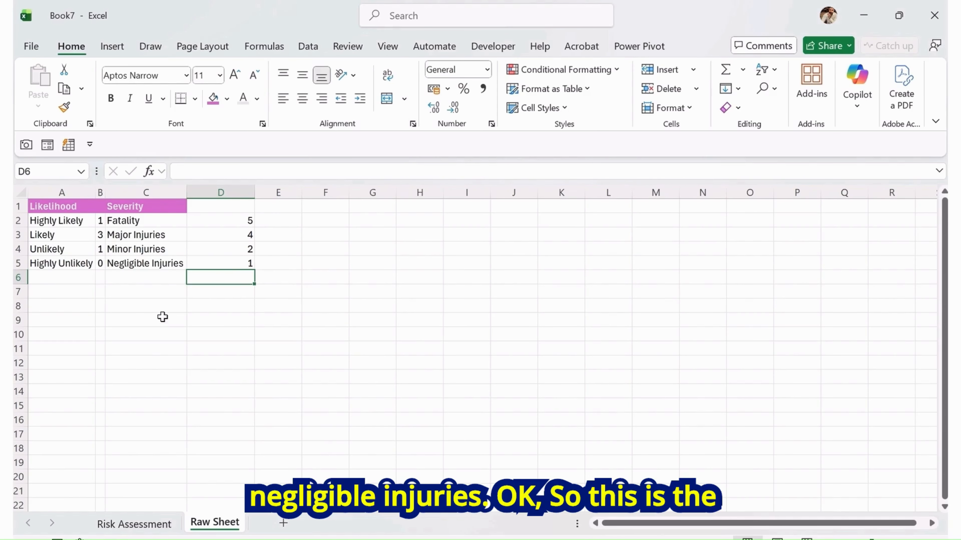
Autofit column D to fit the severity scores
double_click(255, 192)
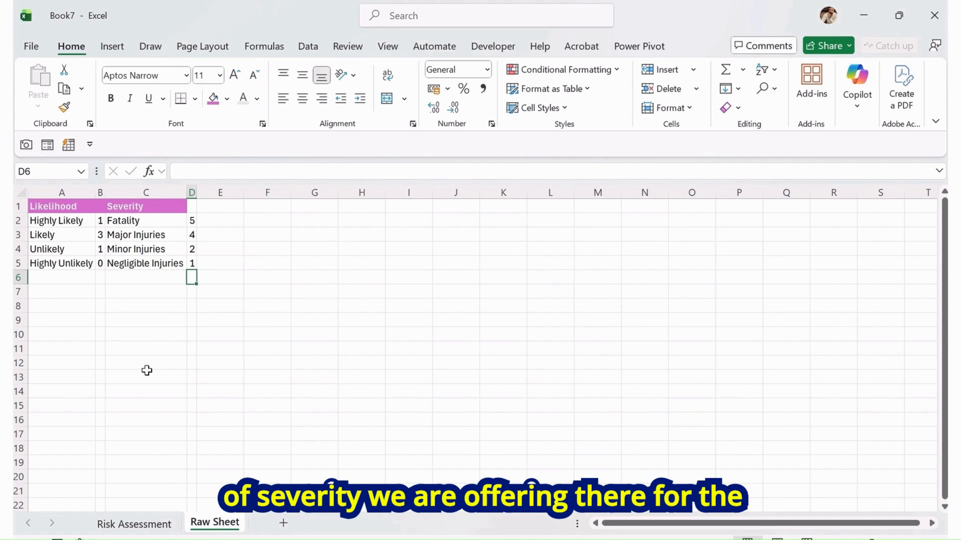
key(Up)
key(Up)
key(Up)
key(Up)
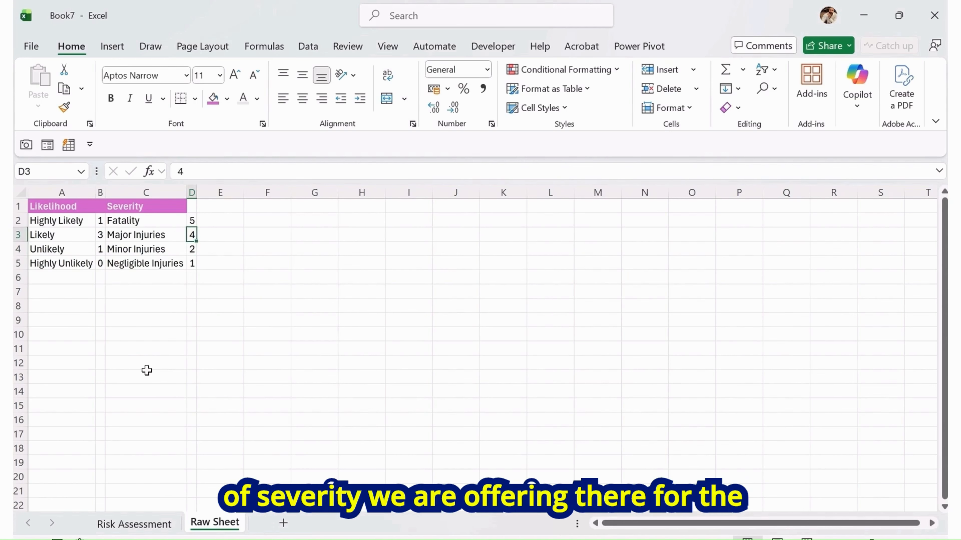
Check the Severity column on Risk Assessment, then label D1 on Raw Sheet as Count
click(134, 524)
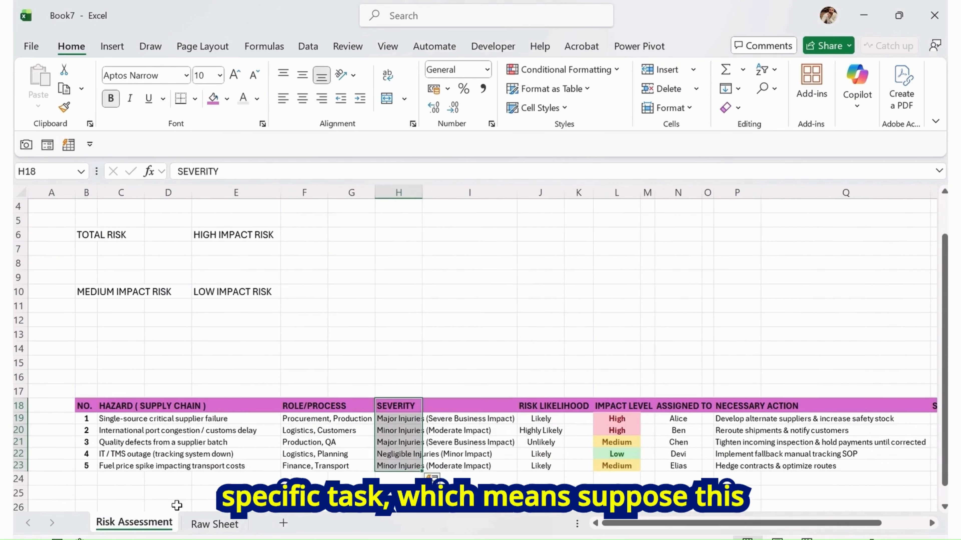
click(309, 444)
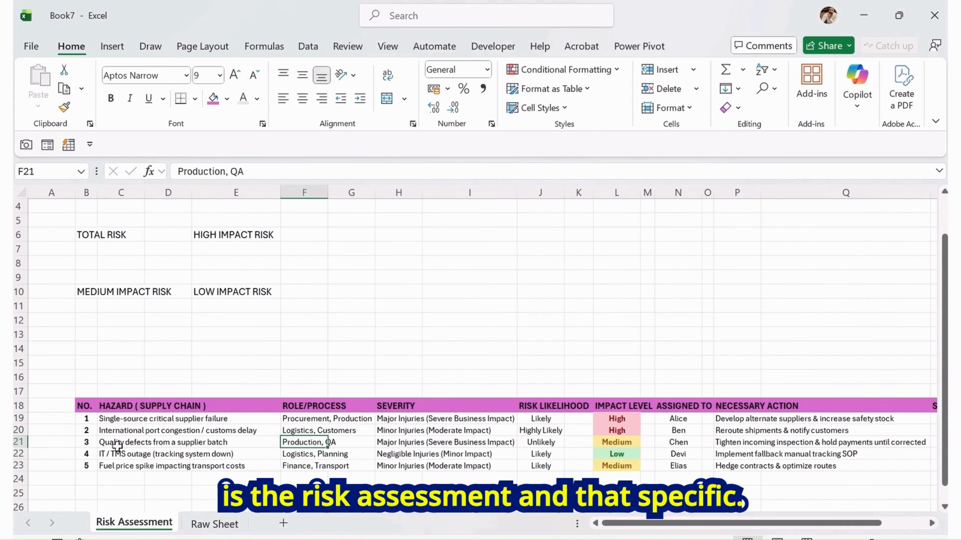
drag(118, 444, 509, 443)
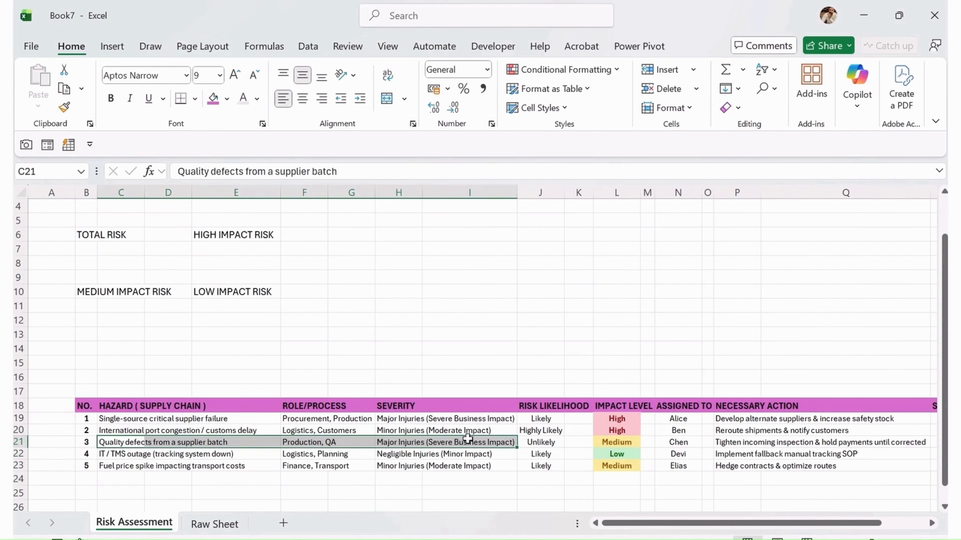
click(214, 524)
key(Up)
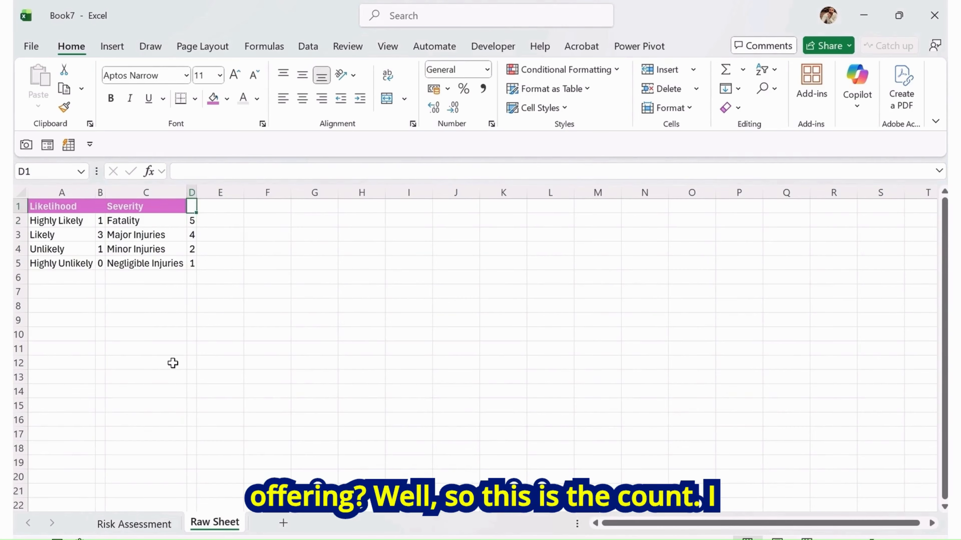
text(Count)
key(Return)
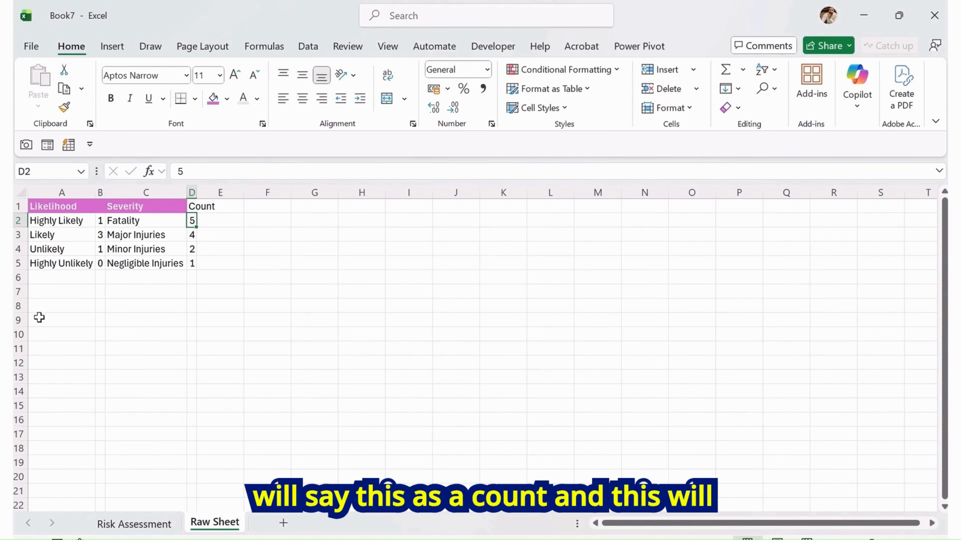
Label B1 as Count above the likelihood counts
click(101, 206)
text(Count)
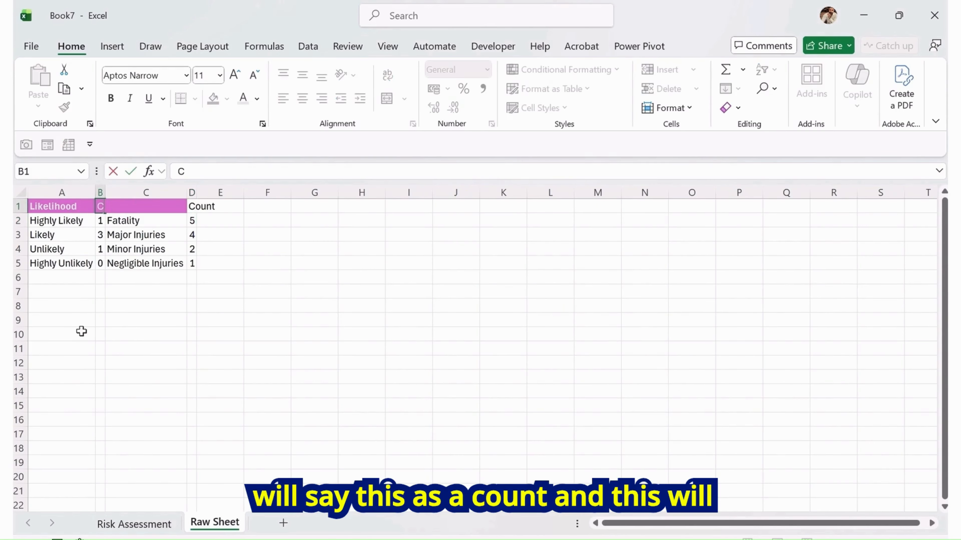
key(Return)
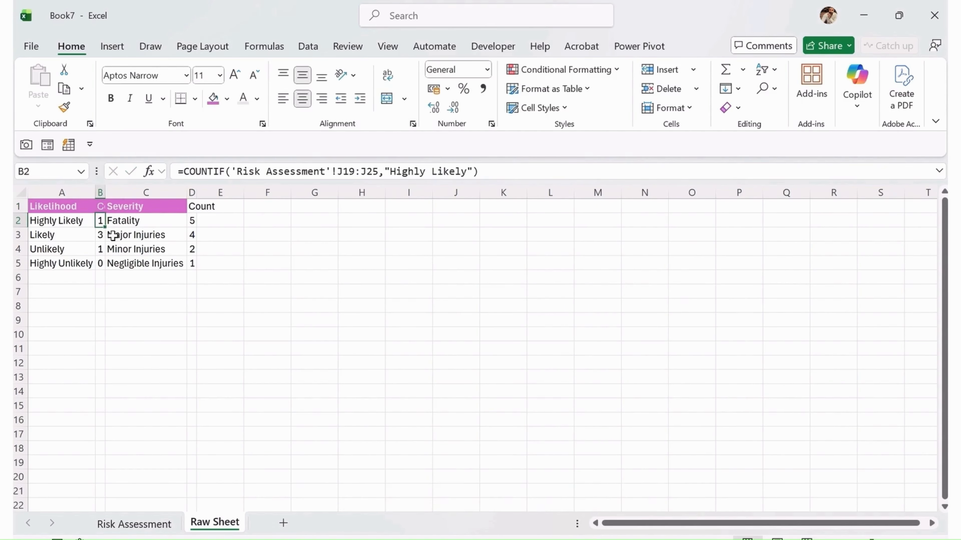
Autofit columns B and D to fit their Count headers
double_click(105, 192)
double_click(218, 192)
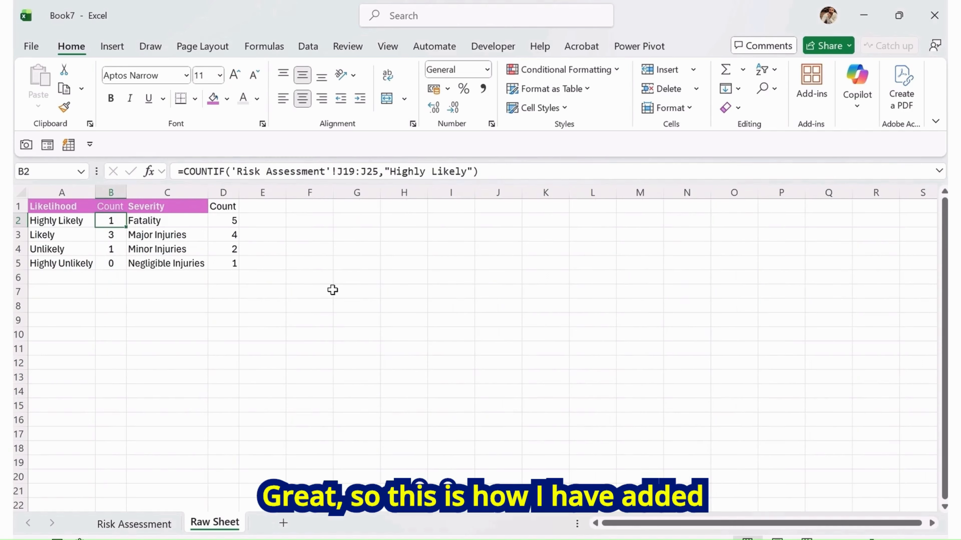
click(327, 290)
Give the D1 Count header the same pink header fill as the Severity header
click(200, 207)
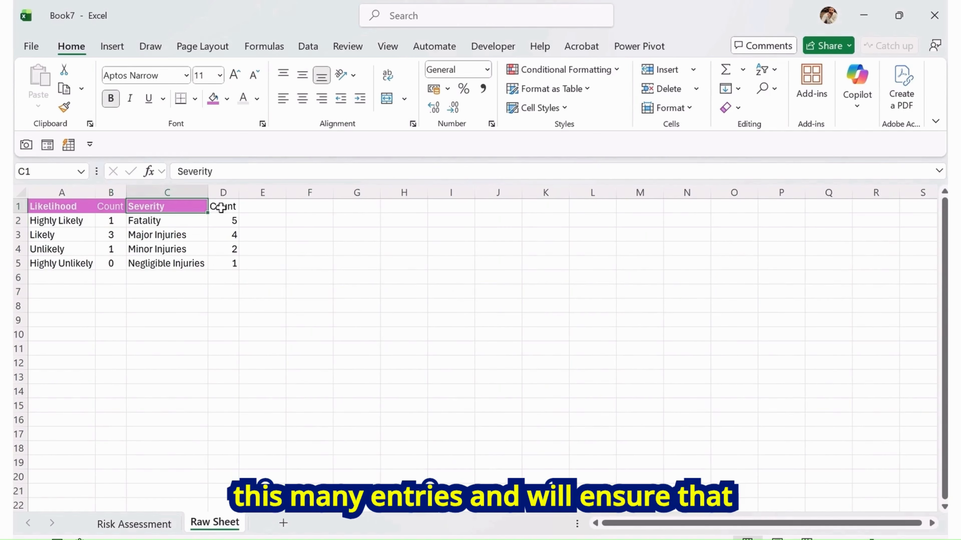
click(226, 206)
click(214, 99)
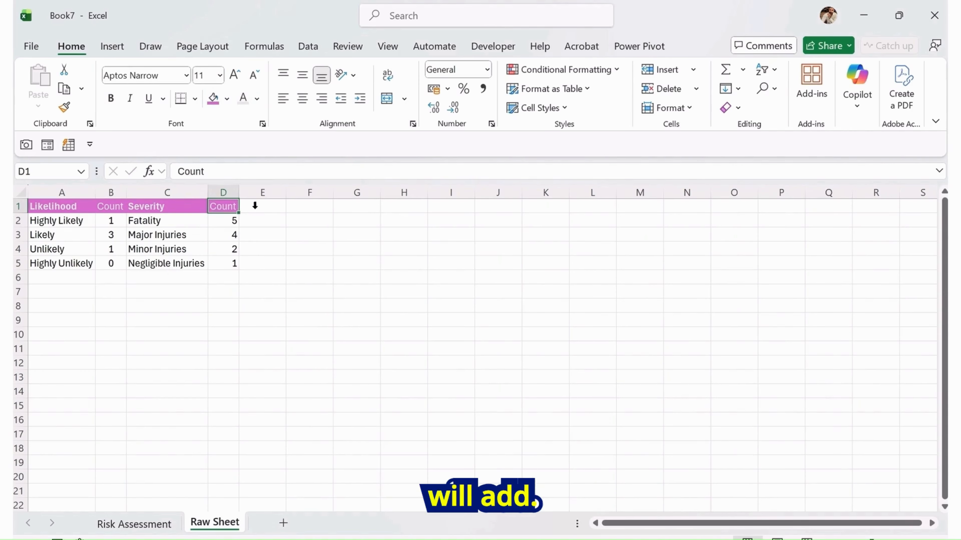
Insert a Doughnut chart from the Severity and Count data in C1:D5
click(247, 263)
drag(184, 208, 227, 266)
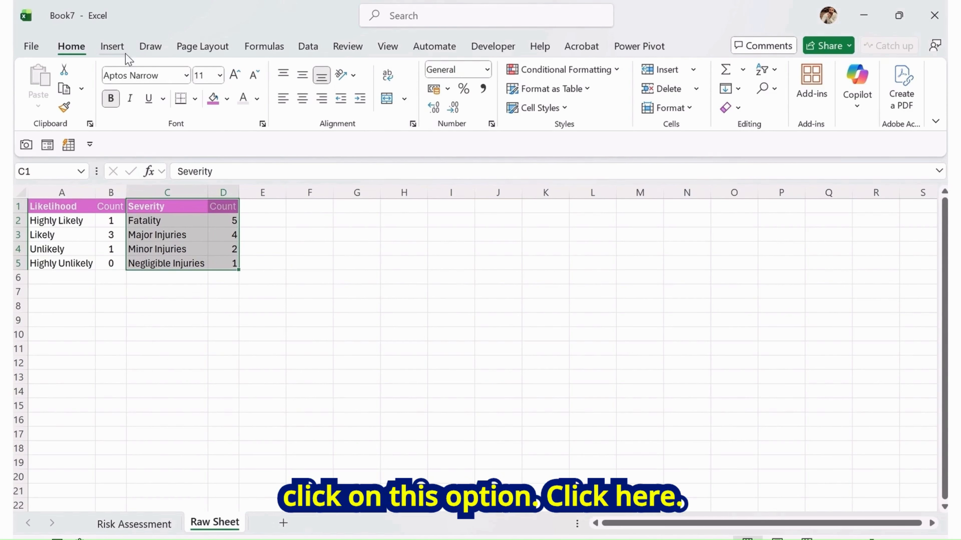
click(114, 48)
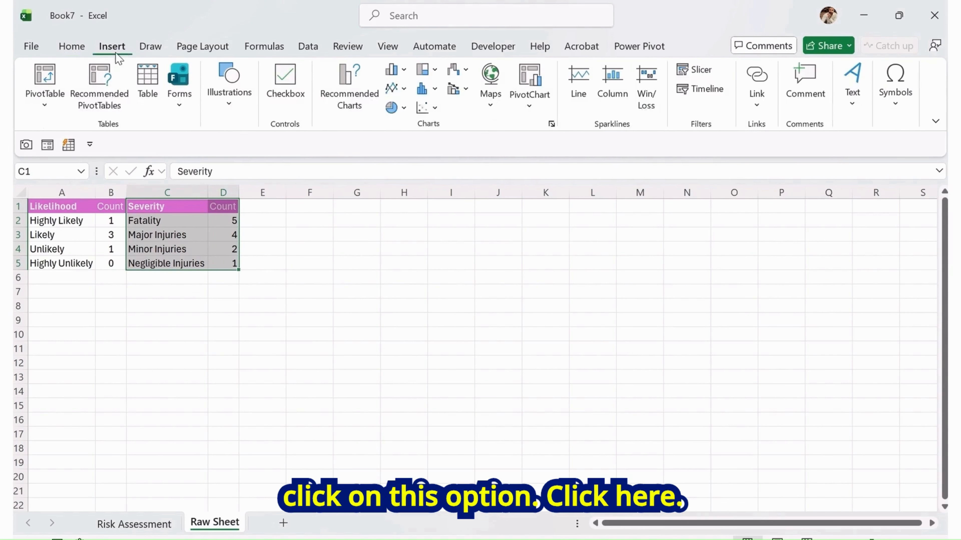
click(335, 99)
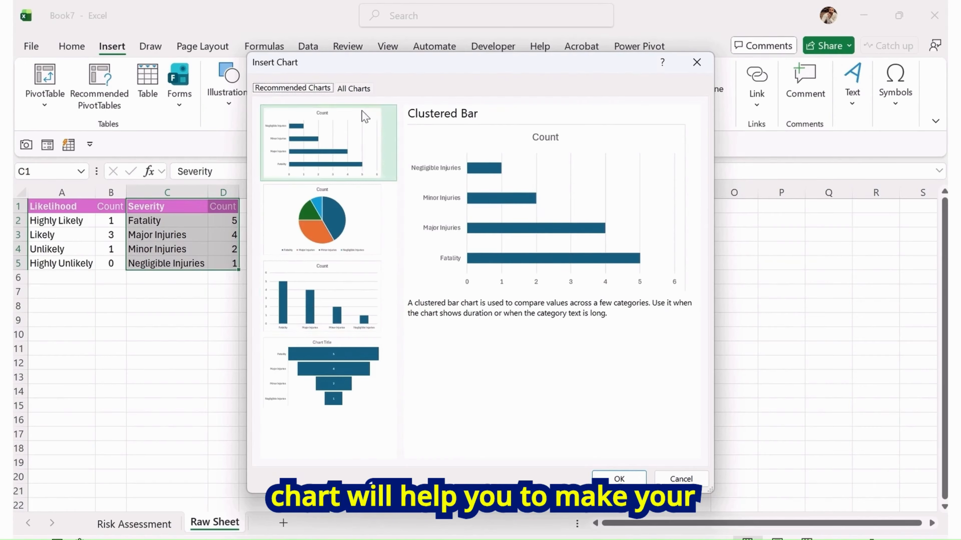
click(357, 89)
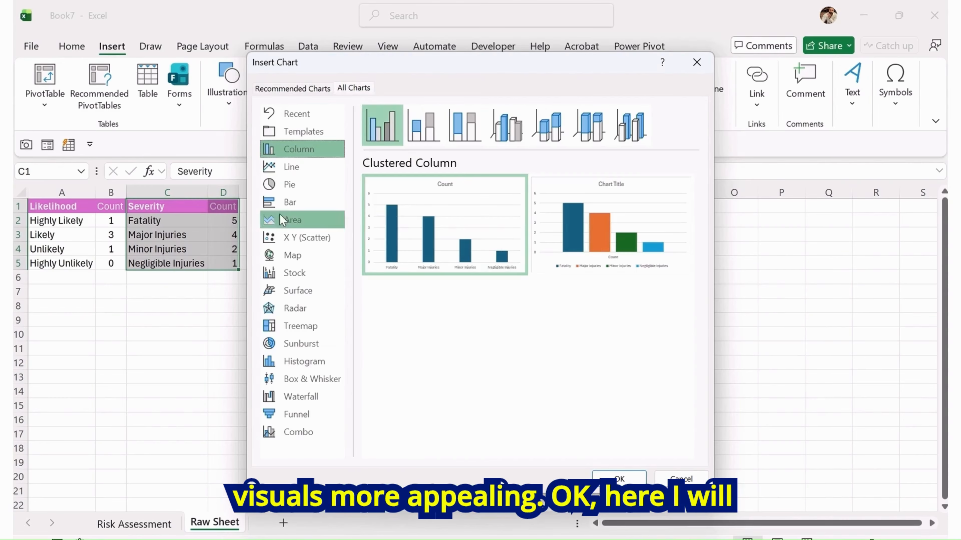
click(294, 199)
click(293, 189)
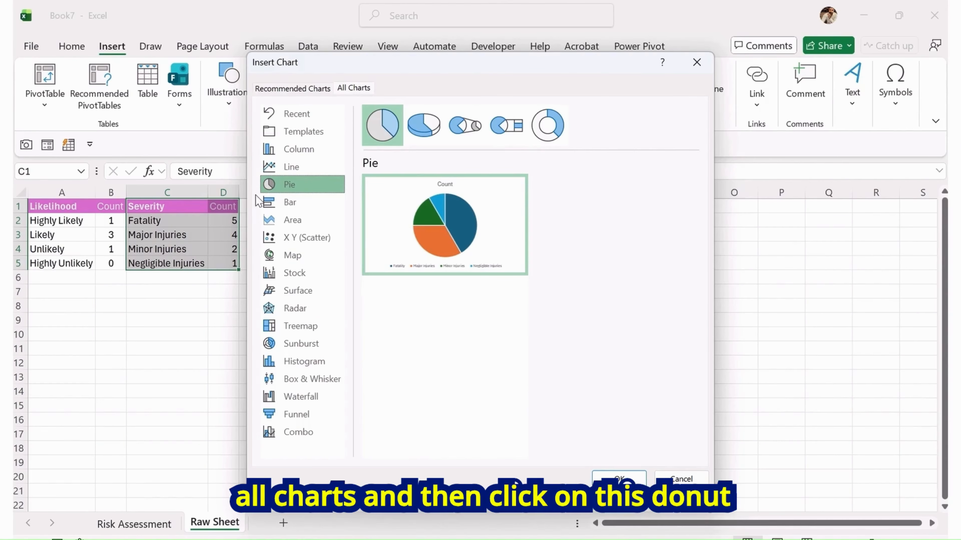
click(559, 136)
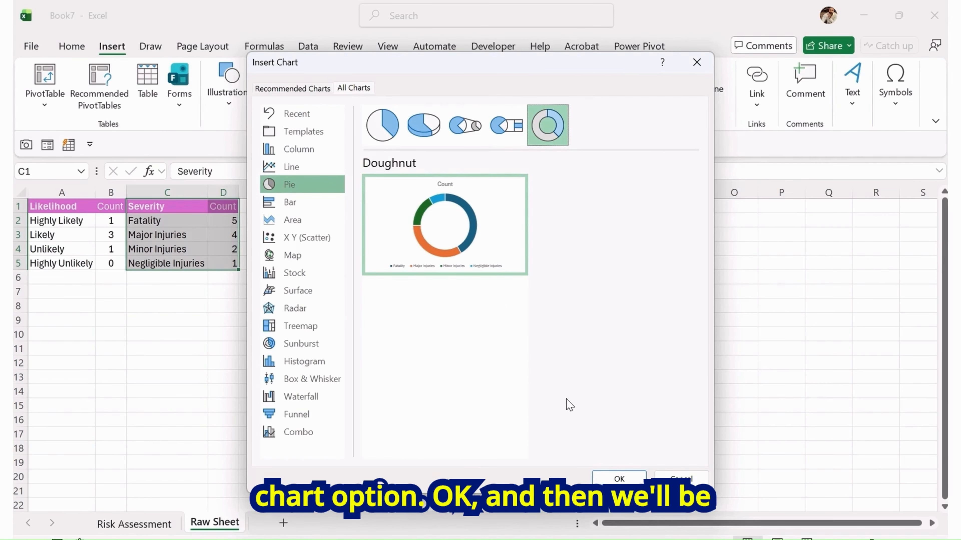
click(619, 479)
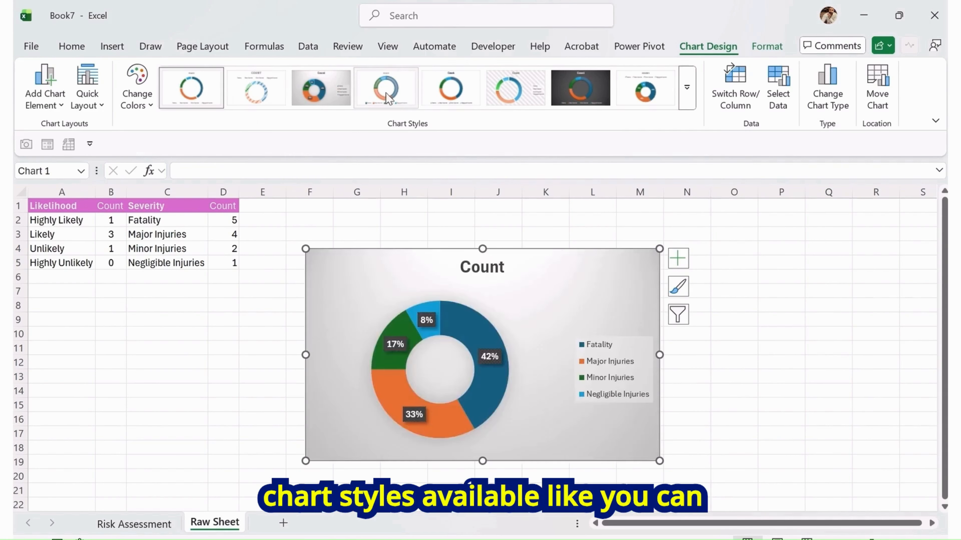
Apply a simpler chart style to the doughnut chart from the chart styles gallery
click(687, 90)
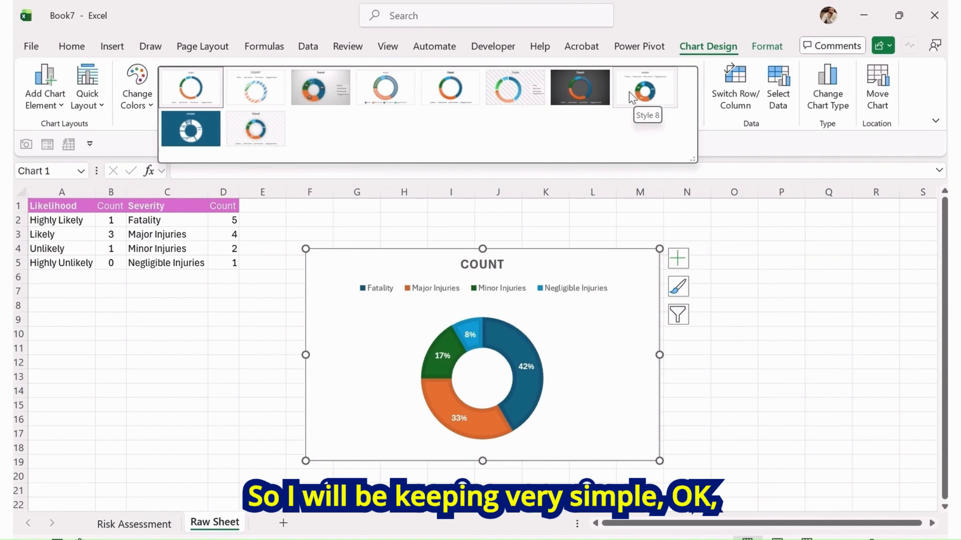
click(677, 333)
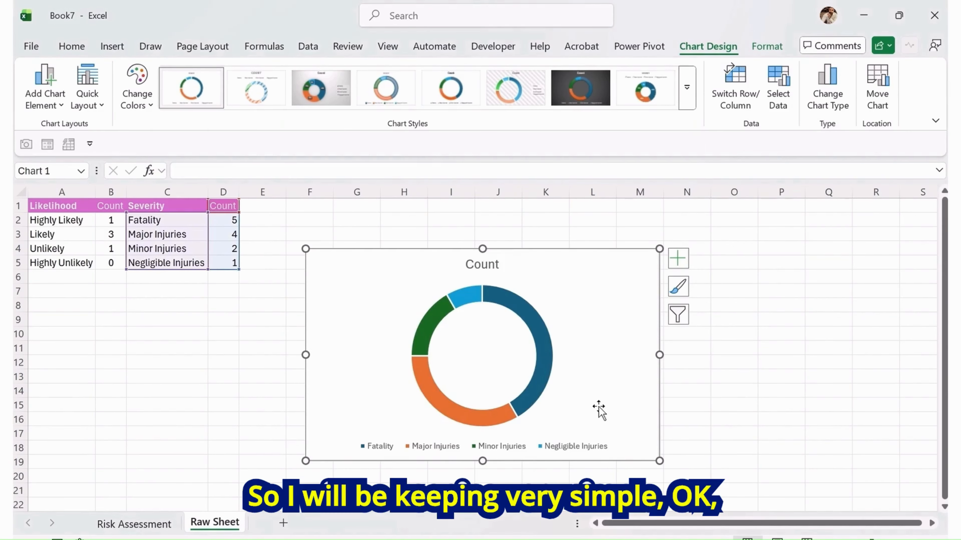
Position the chart legend on the left side of the doughnut chart
click(450, 447)
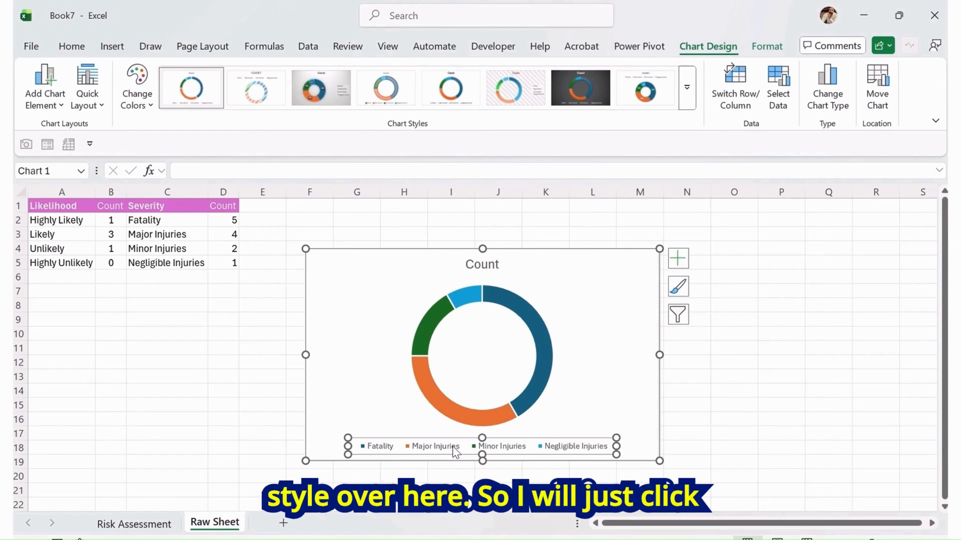
right_click(451, 451)
click(492, 436)
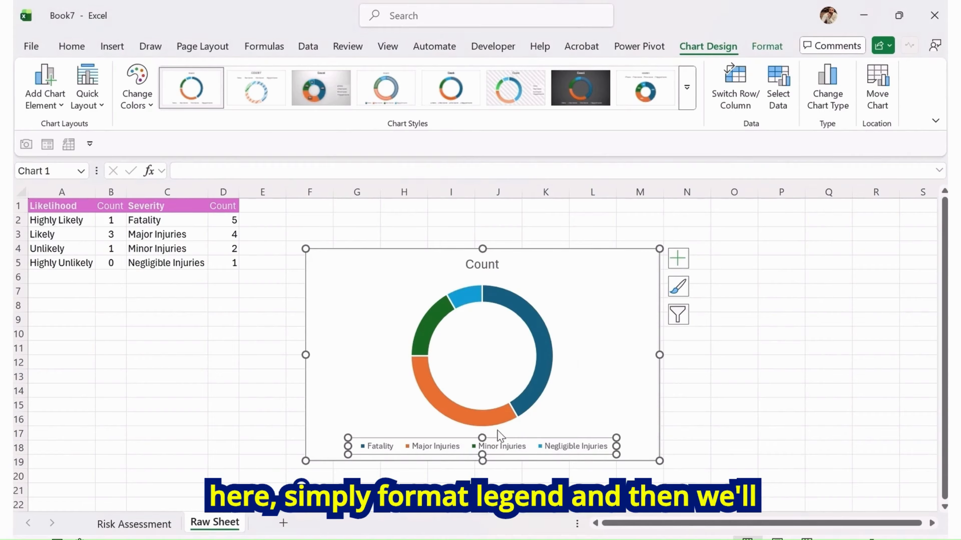
click(793, 368)
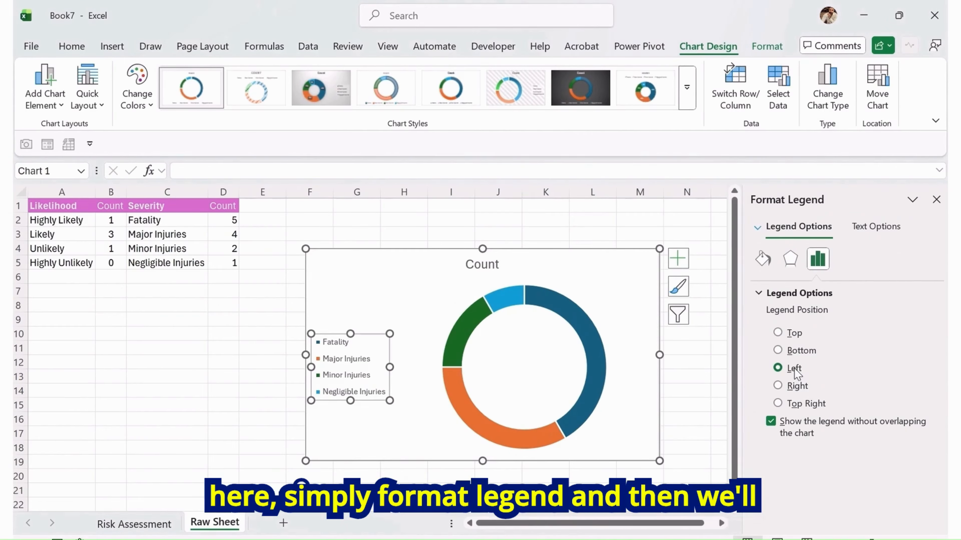
click(486, 272)
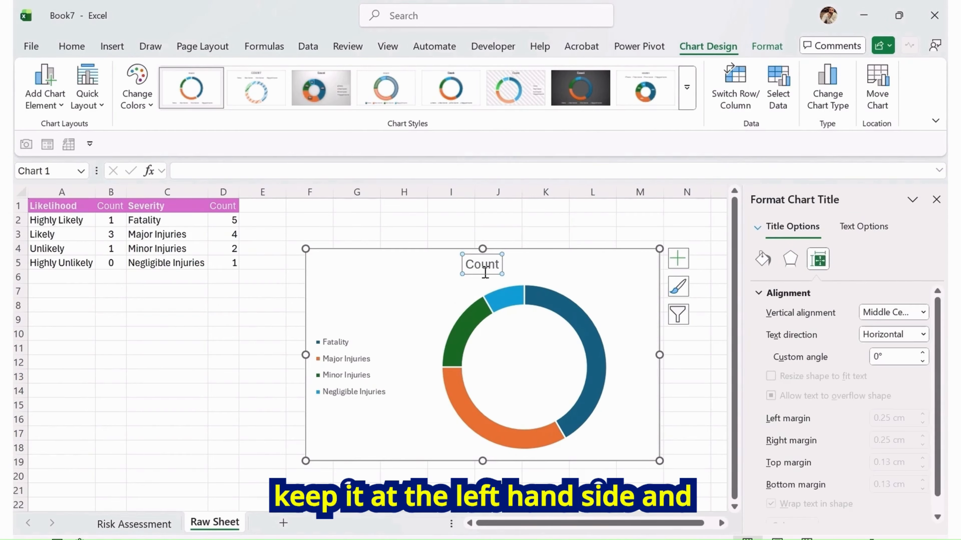
click(937, 202)
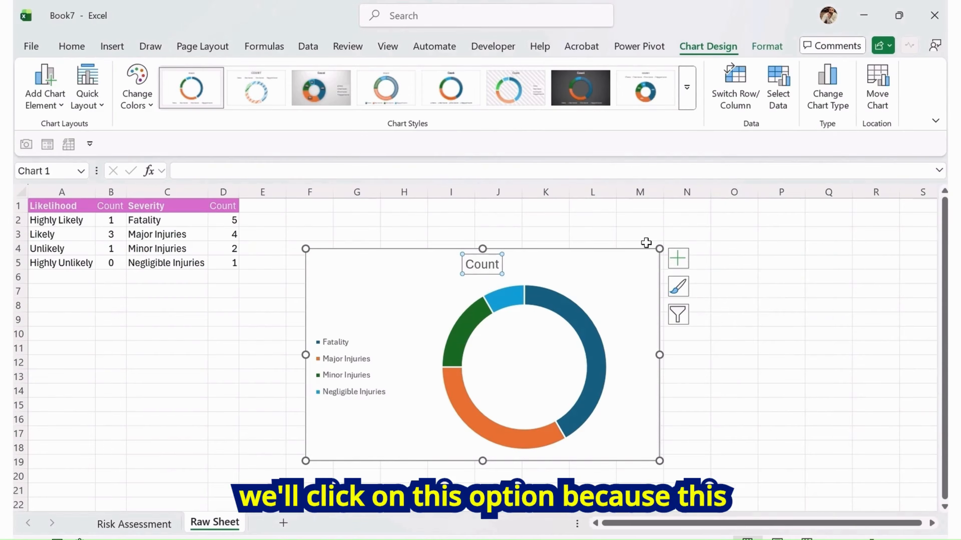
Add data labels to the doughnut showing the category name and value
click(678, 258)
click(710, 296)
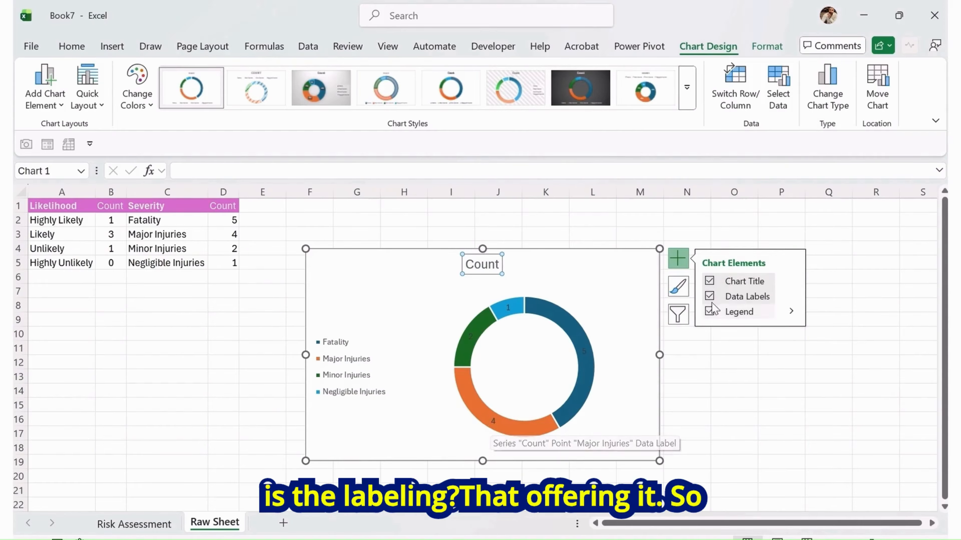
click(791, 296)
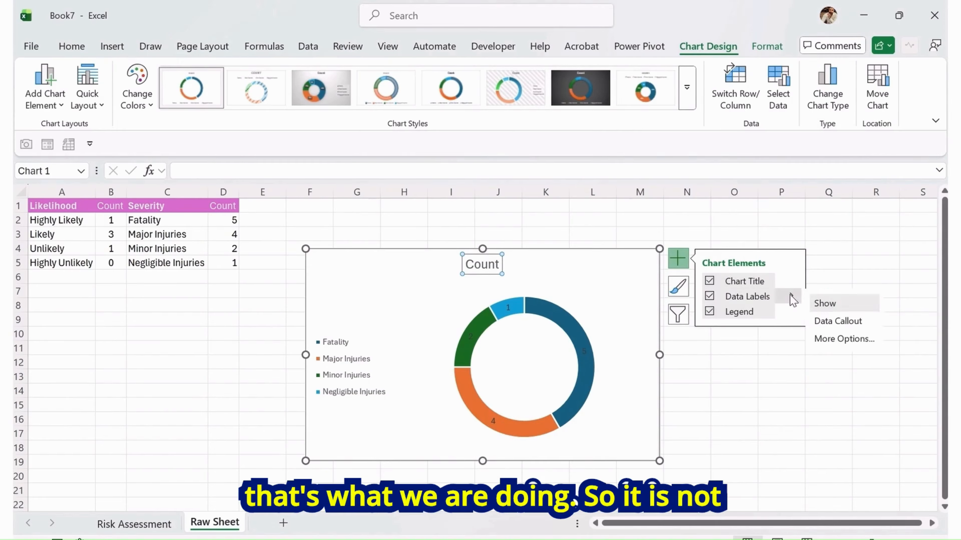
click(845, 339)
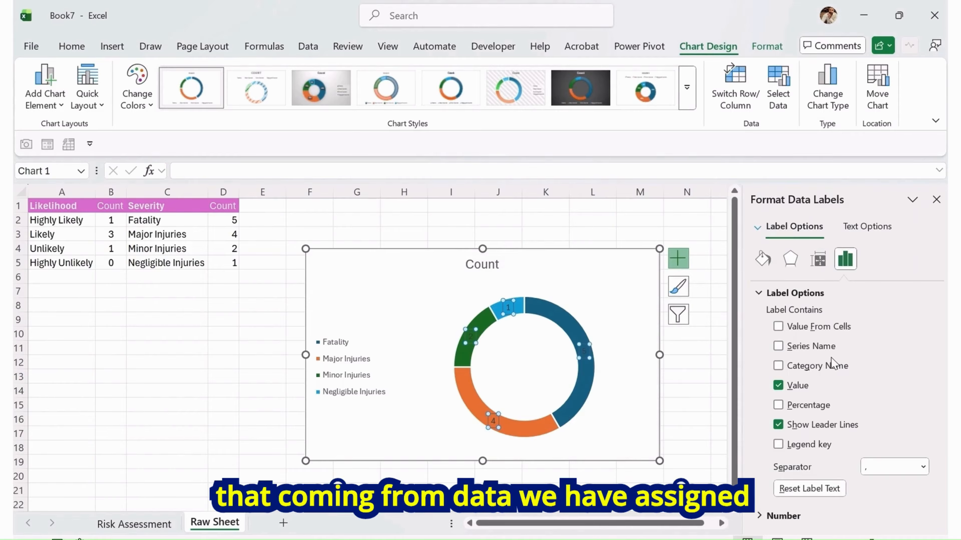
click(822, 348)
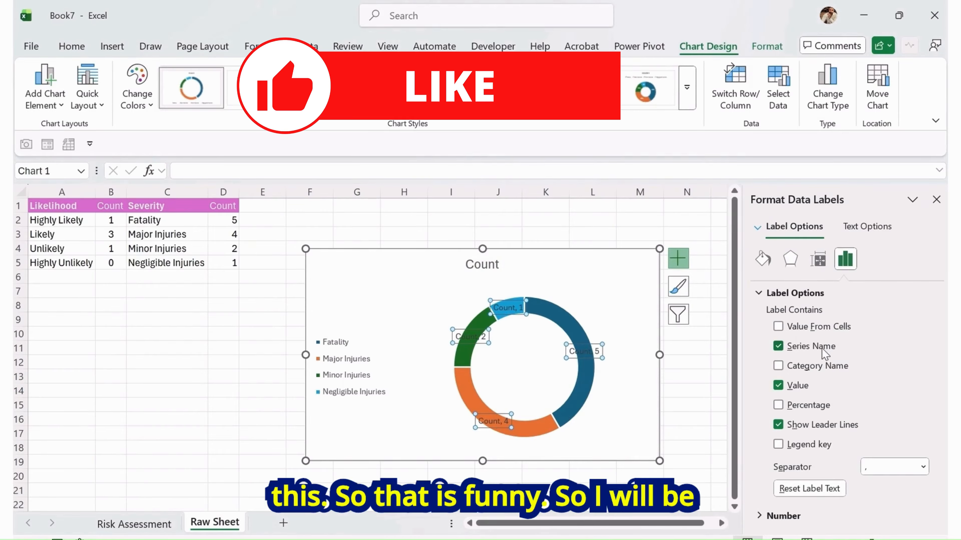
click(821, 349)
click(795, 366)
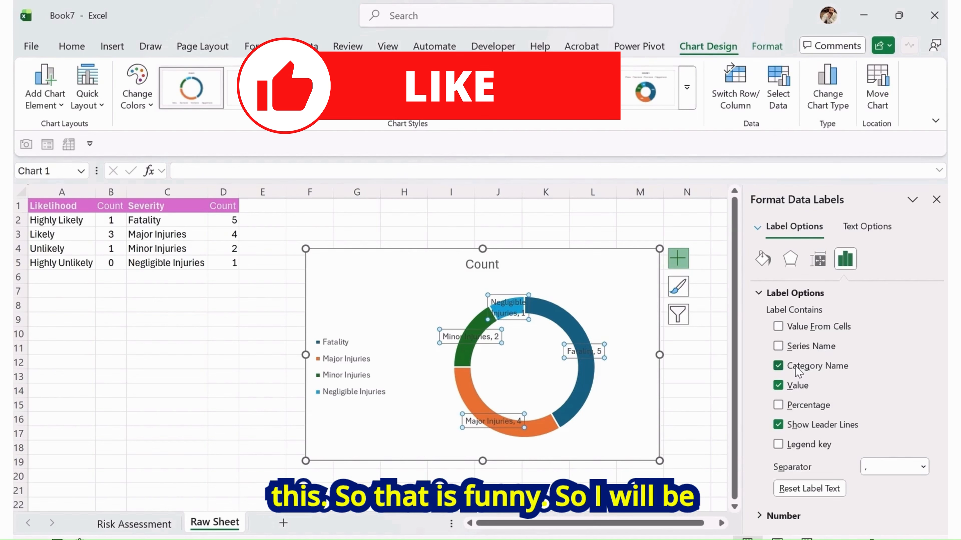
click(936, 199)
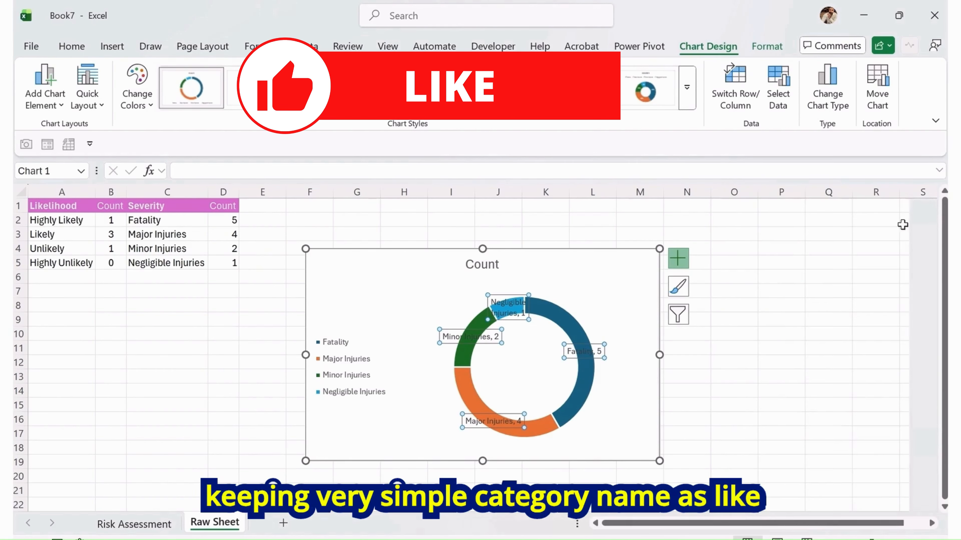
Delete the chart legend
click(345, 348)
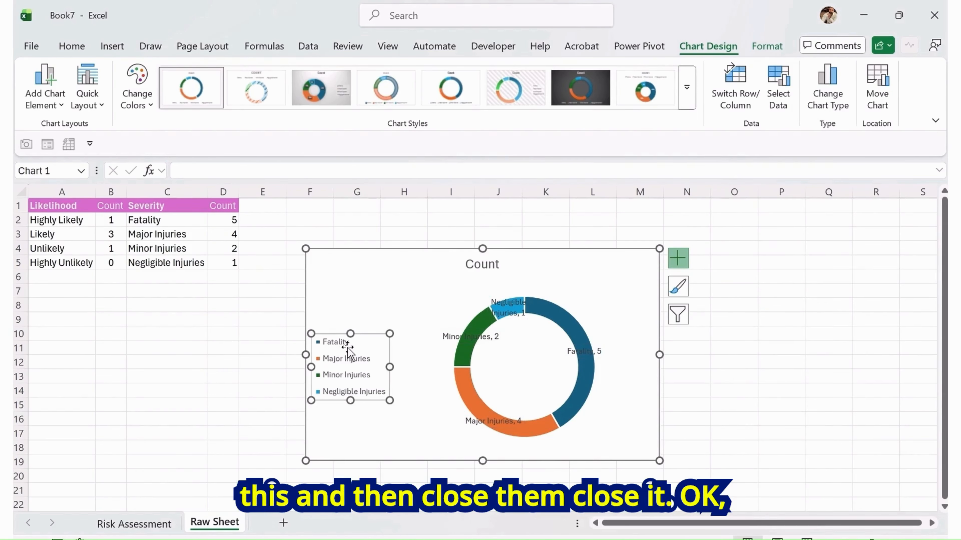
key(Delete)
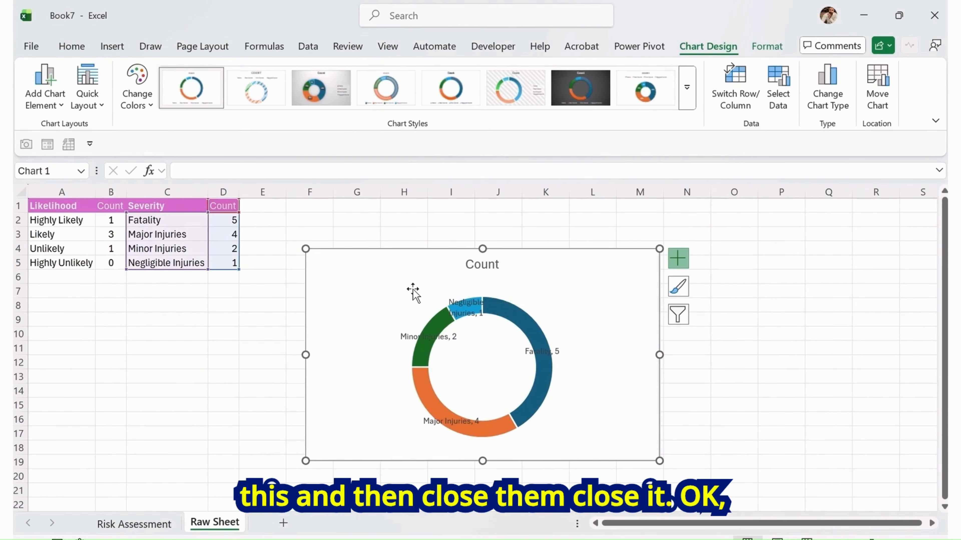
Move the chart to the Risk Assessment sheet, placing it beside the title area around columns J to Q
click(592, 271)
key(ctrl+x)
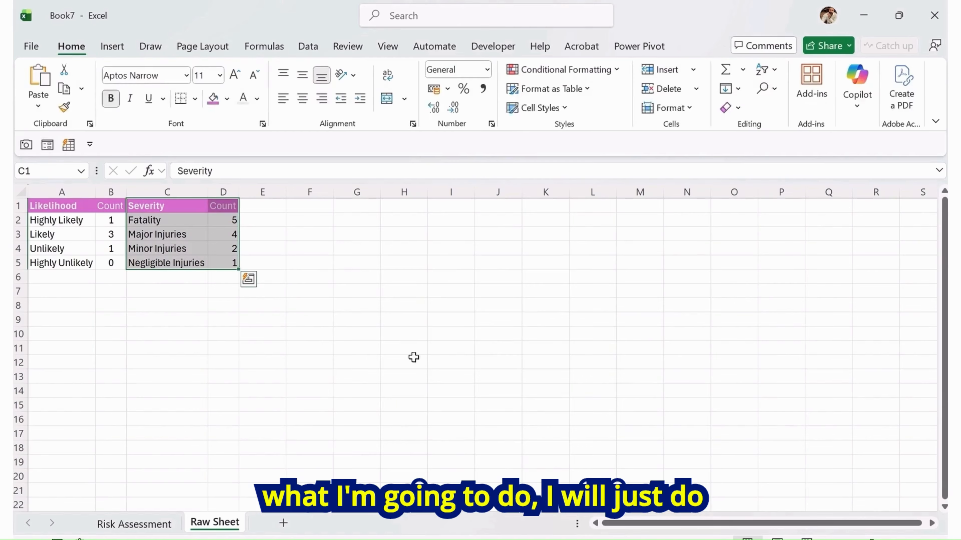
click(135, 523)
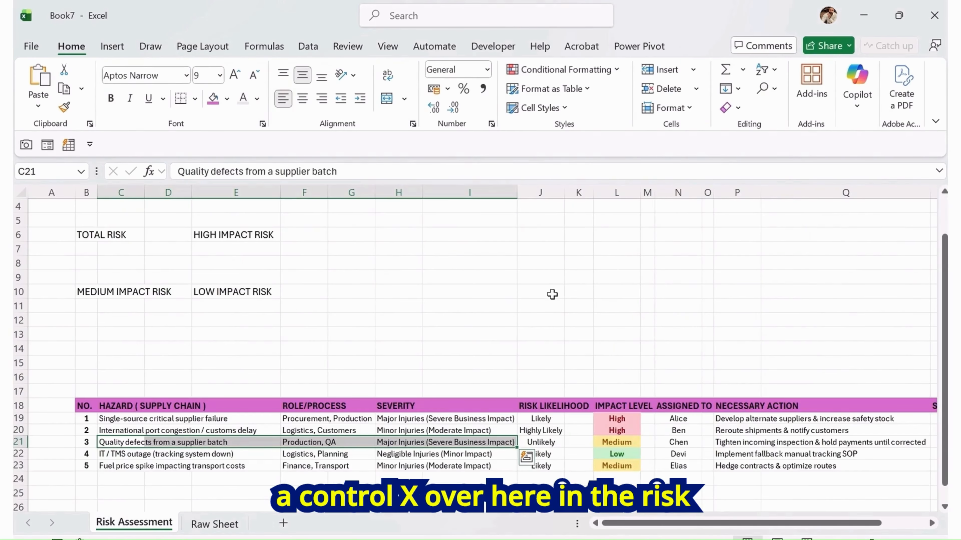
key(ctrl+v)
drag(383, 467, 689, 225)
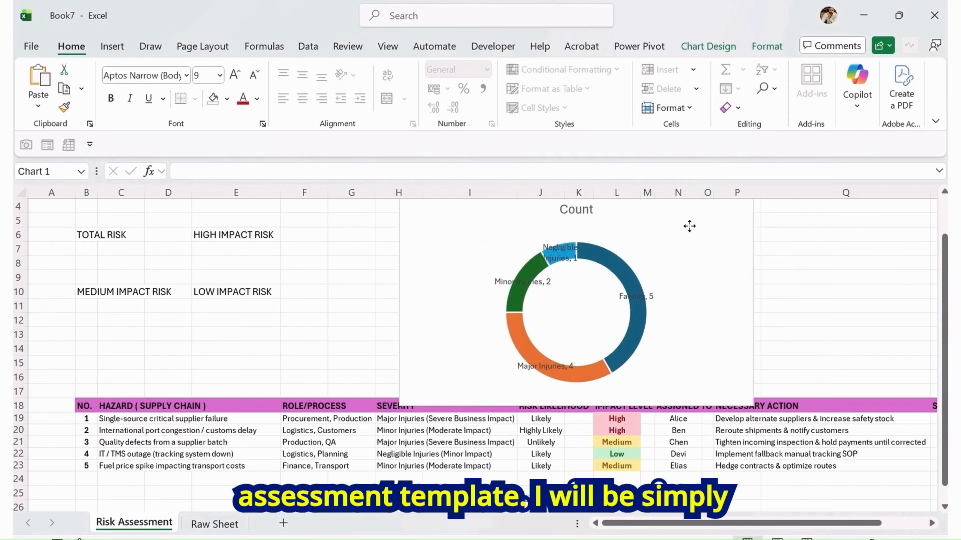
scroll(688, 395, up, 1)
drag(747, 372, 793, 386)
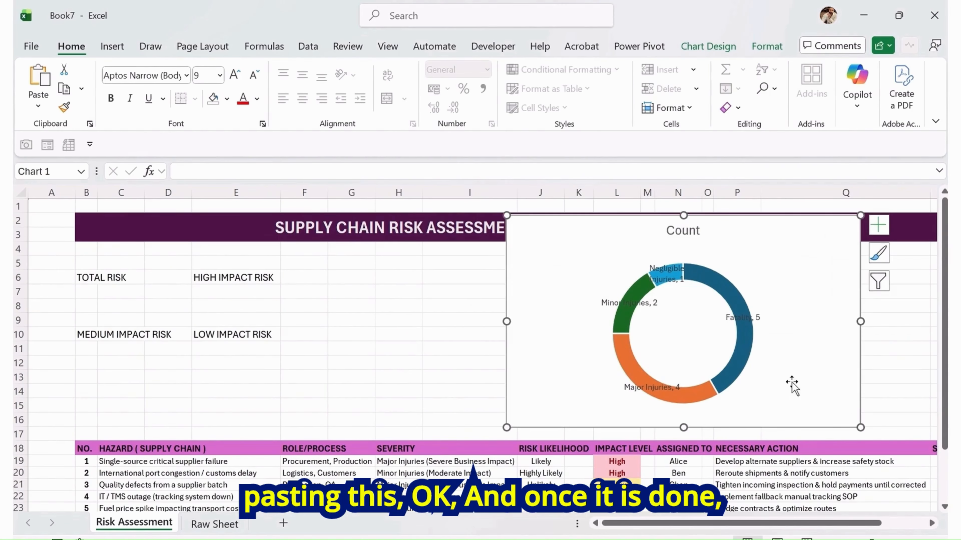
Set the doughnut series hole size to 35% and the angle of first slice to 229°
click(626, 349)
right_click(628, 349)
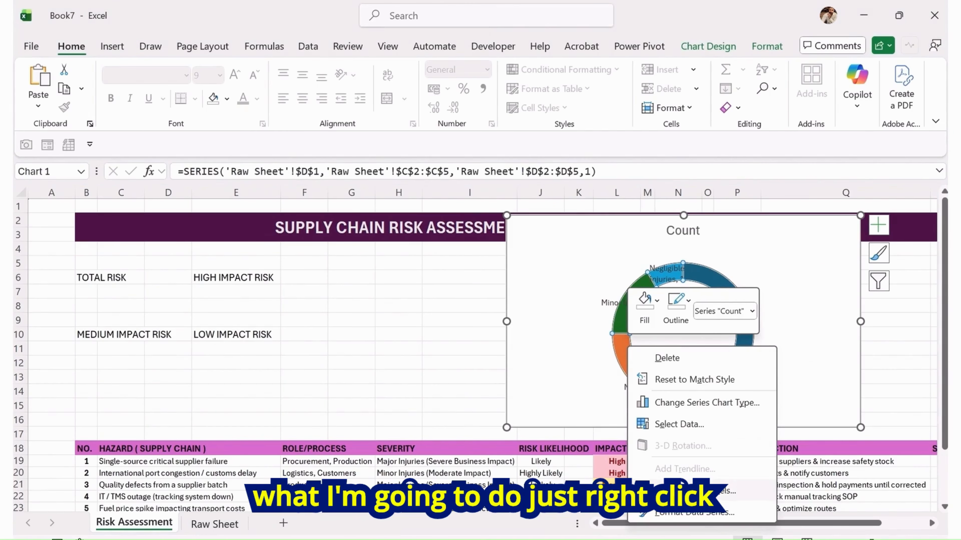
click(694, 512)
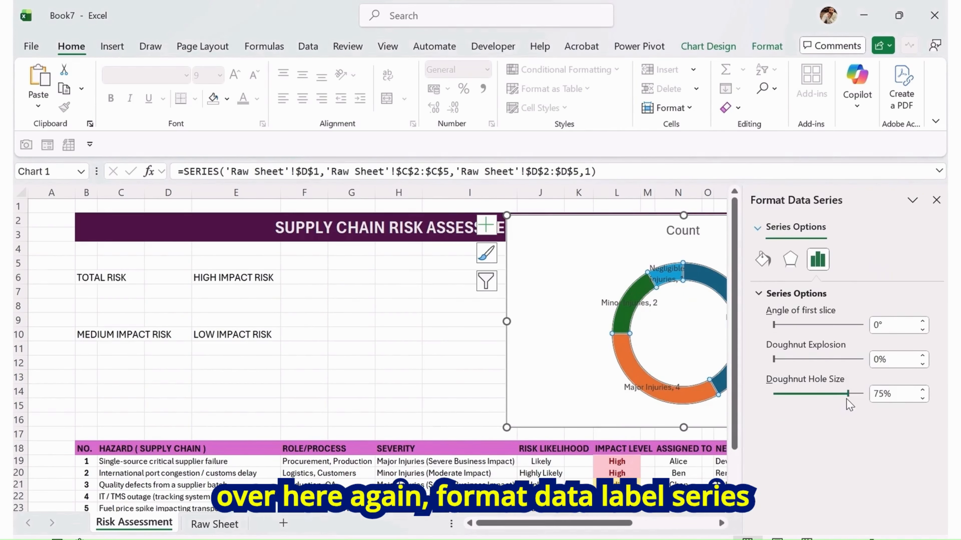
drag(846, 398, 810, 397)
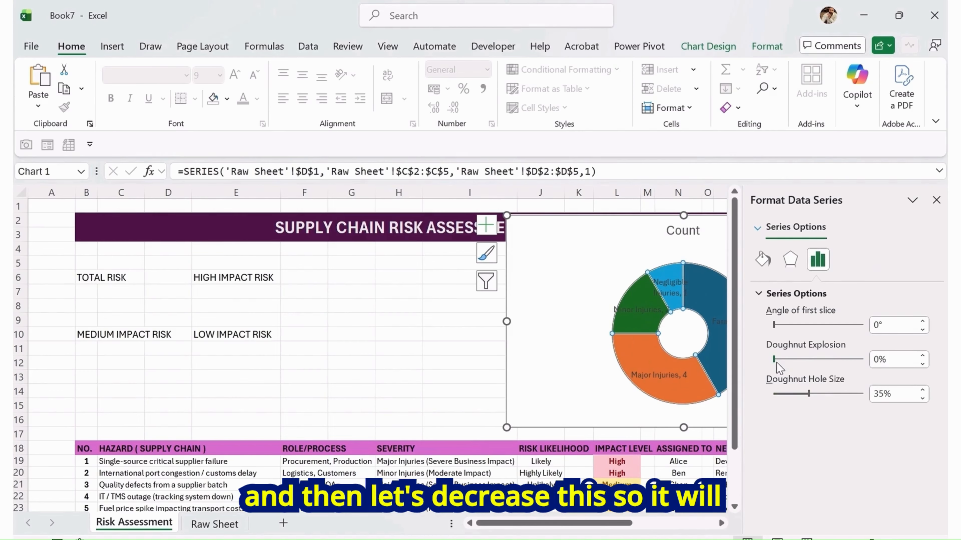
drag(774, 325, 795, 326)
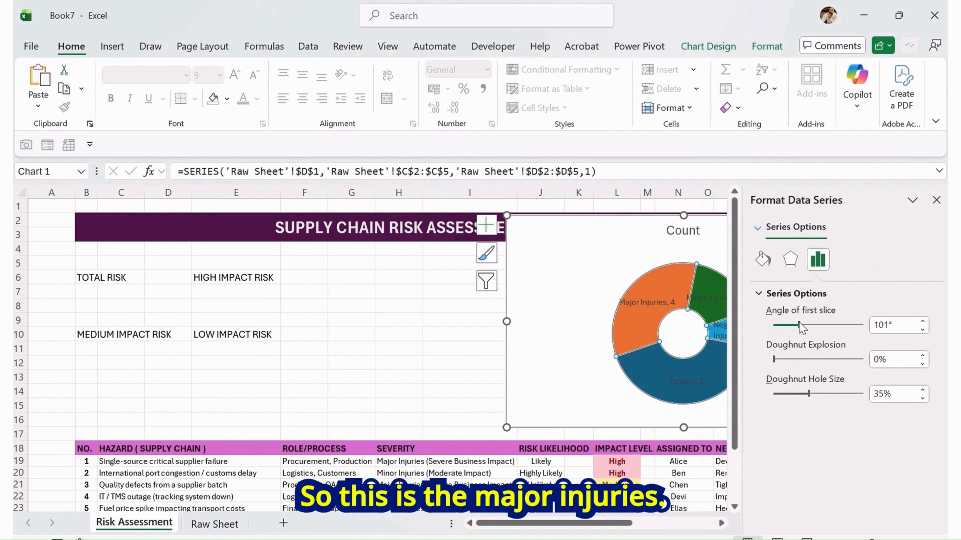
drag(806, 325, 808, 325)
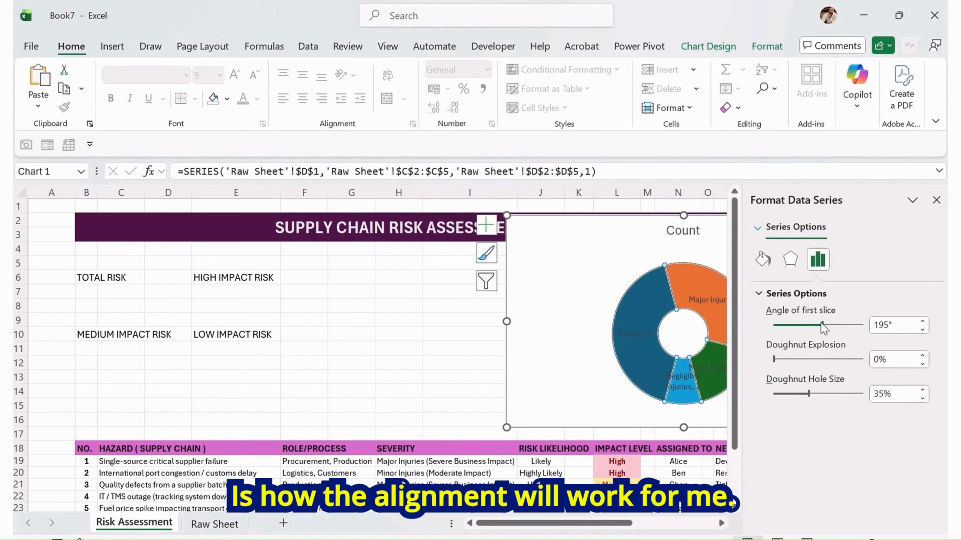
drag(824, 329, 832, 330)
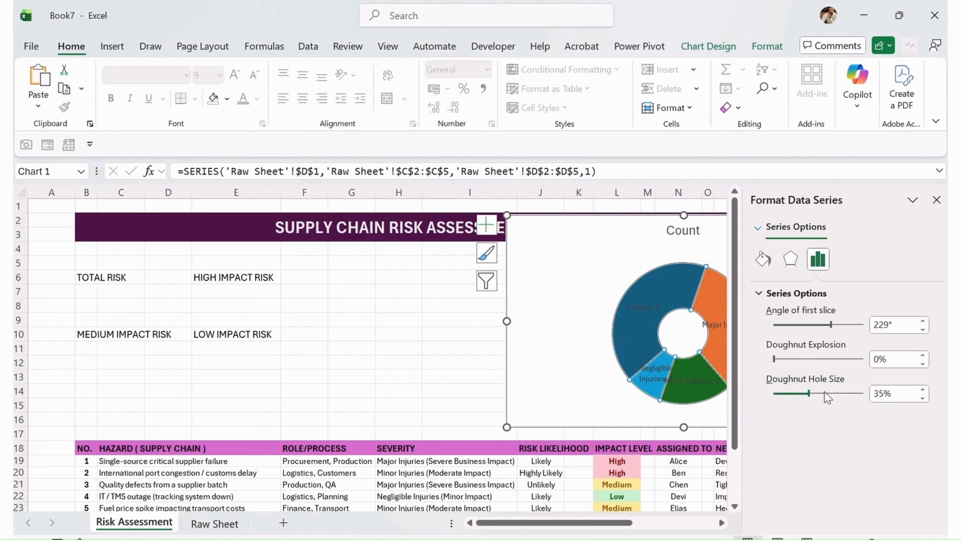
click(936, 200)
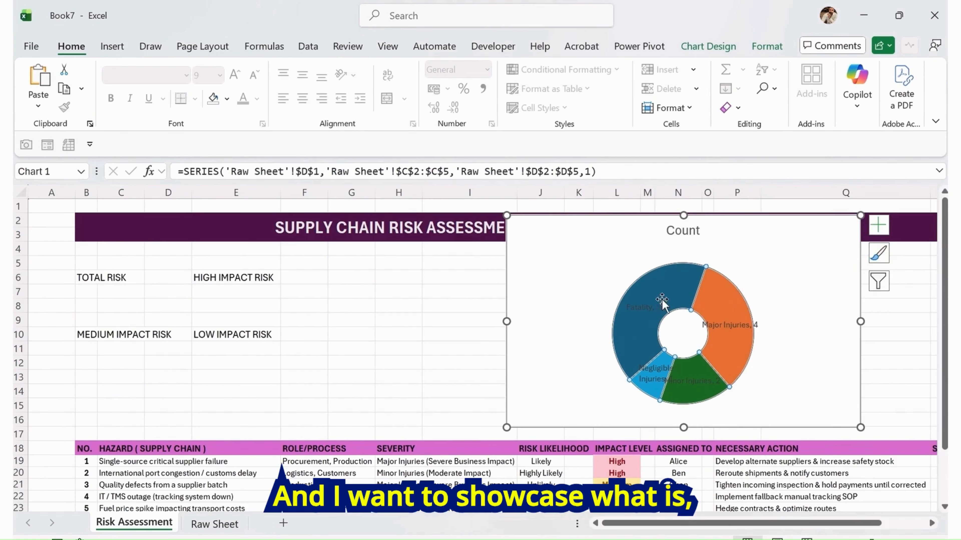
Apply a monochromatic purple color palette to the doughnut chart
click(639, 307)
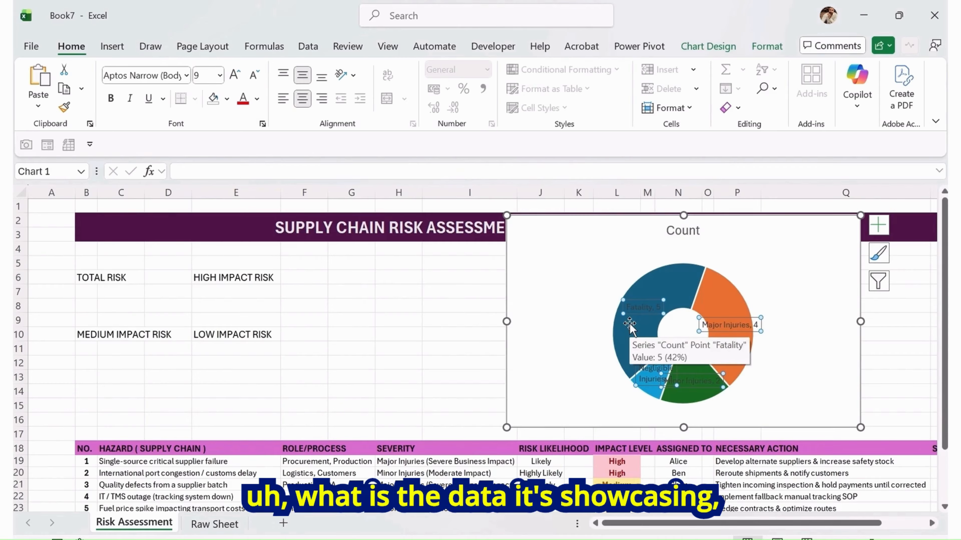
click(539, 258)
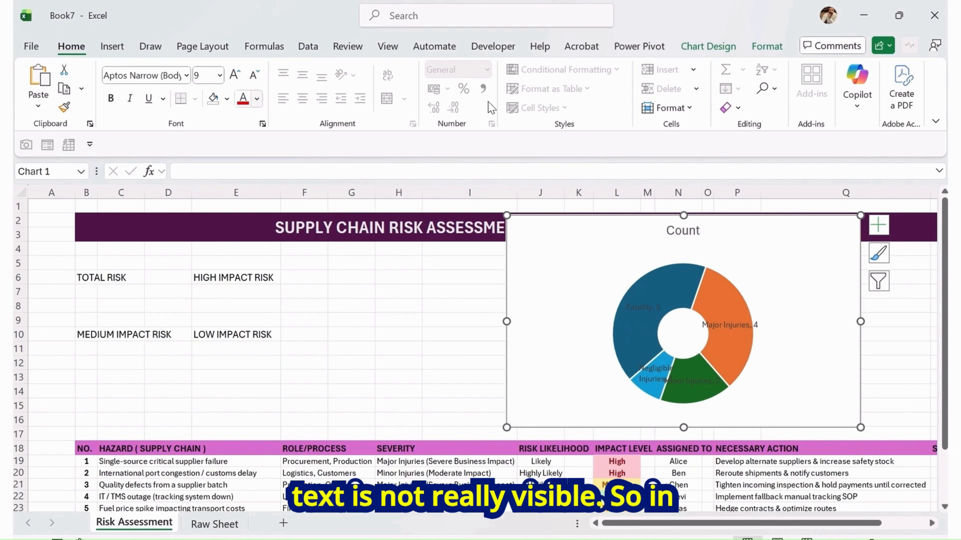
click(719, 49)
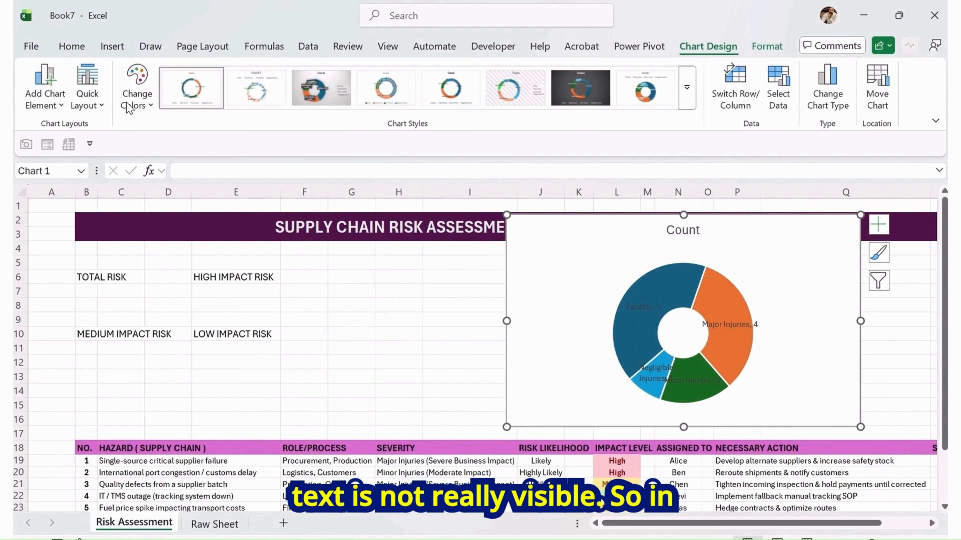
click(134, 104)
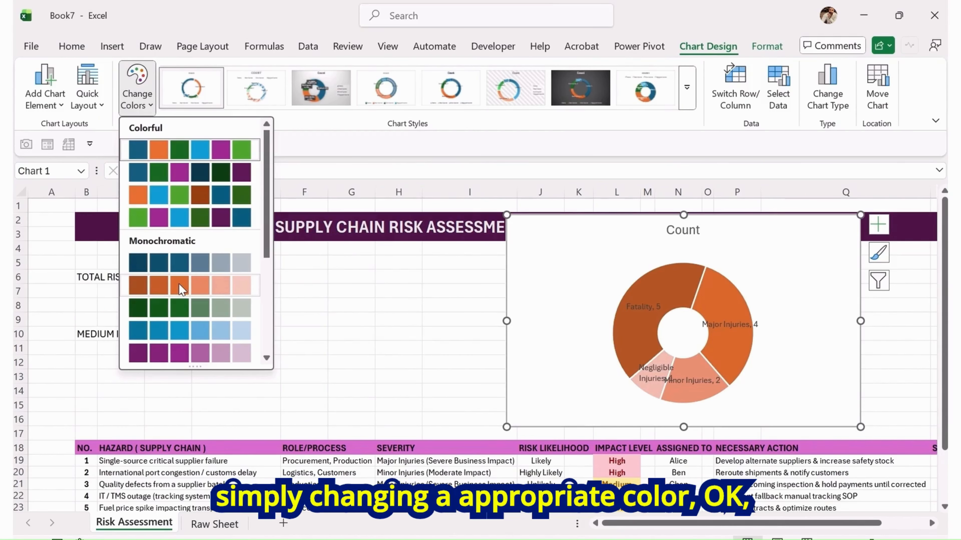
scroll(178, 310, down, 3)
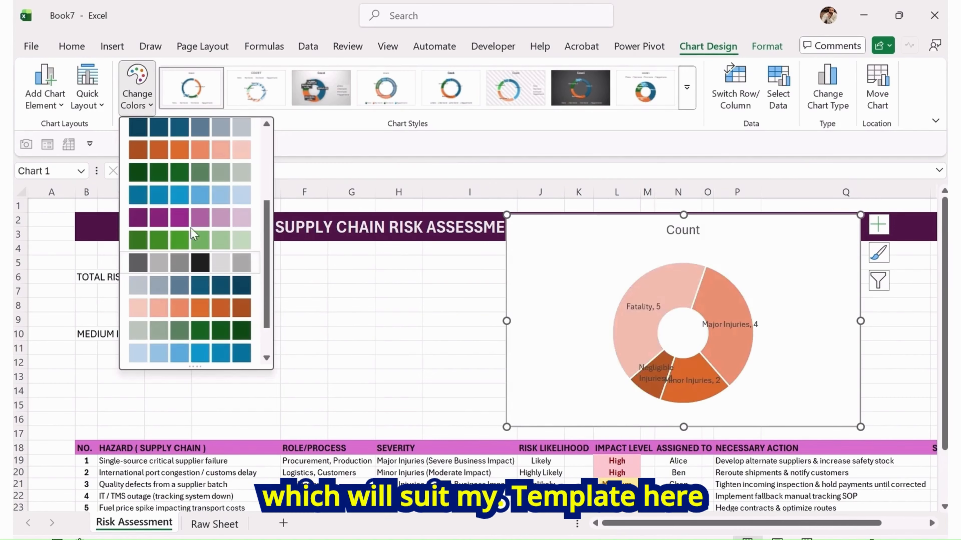
click(189, 218)
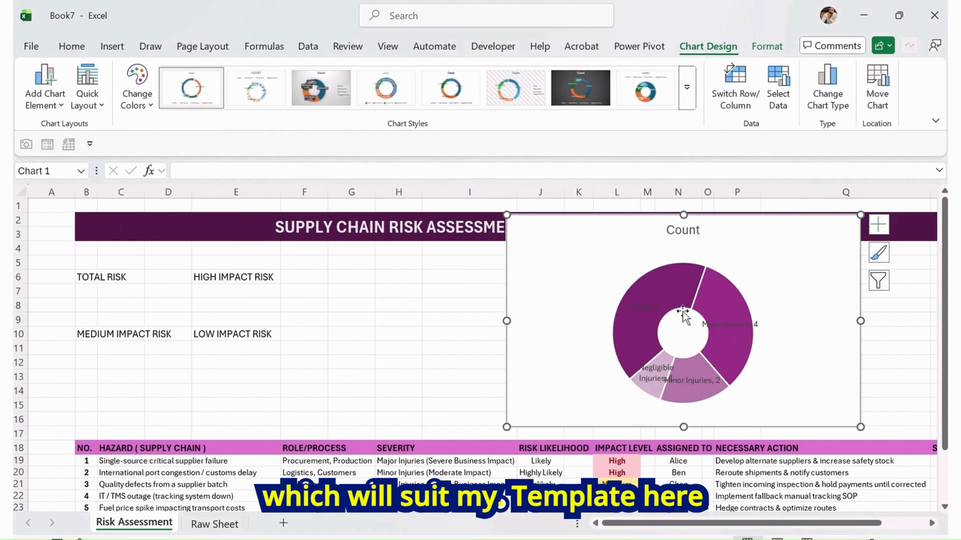
Set the chart's data labels font color to white
click(645, 310)
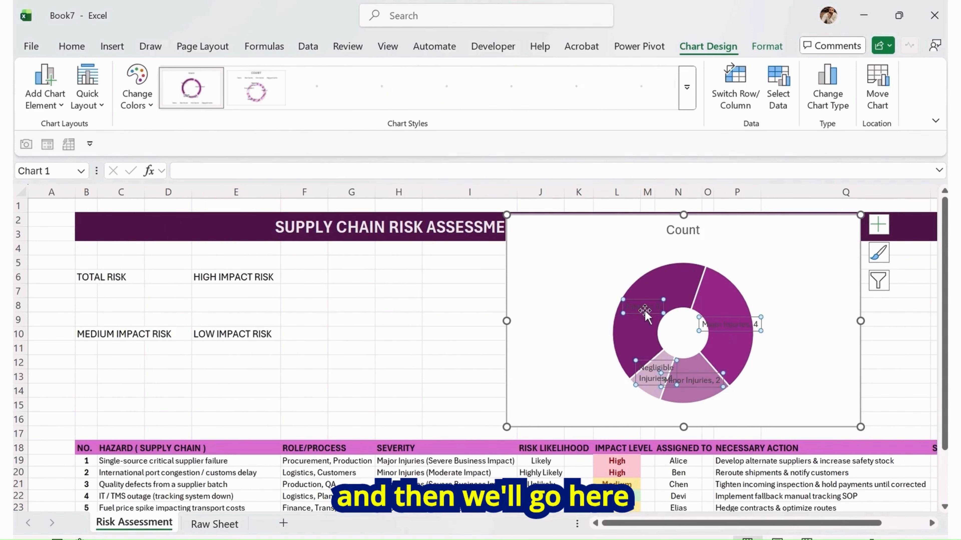
click(71, 46)
click(257, 99)
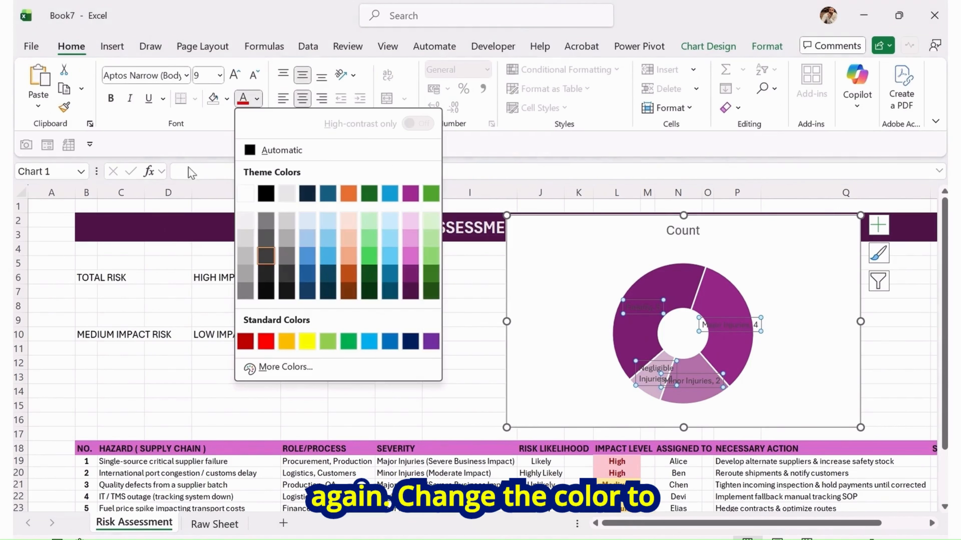
click(245, 194)
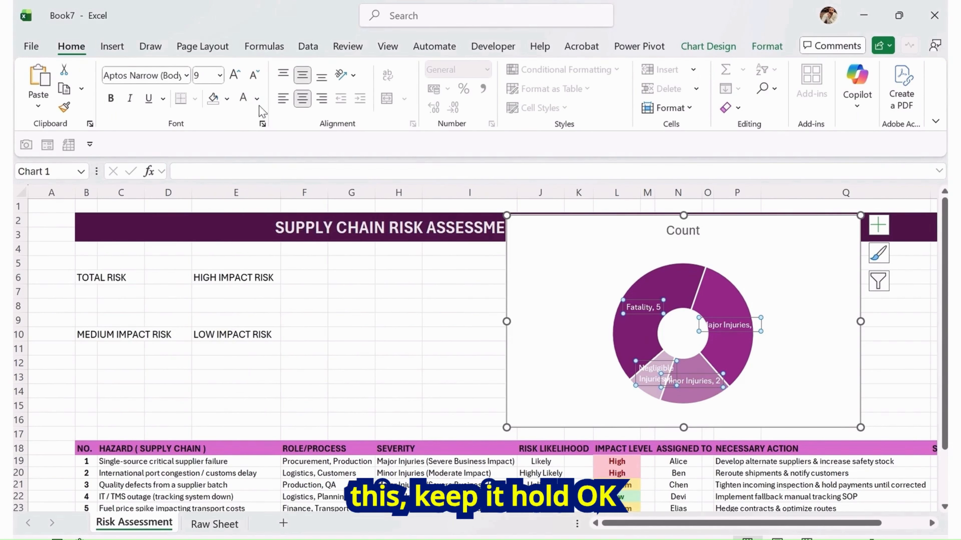
Make the doughnut data labels bold and reduce their font size to 7
click(110, 98)
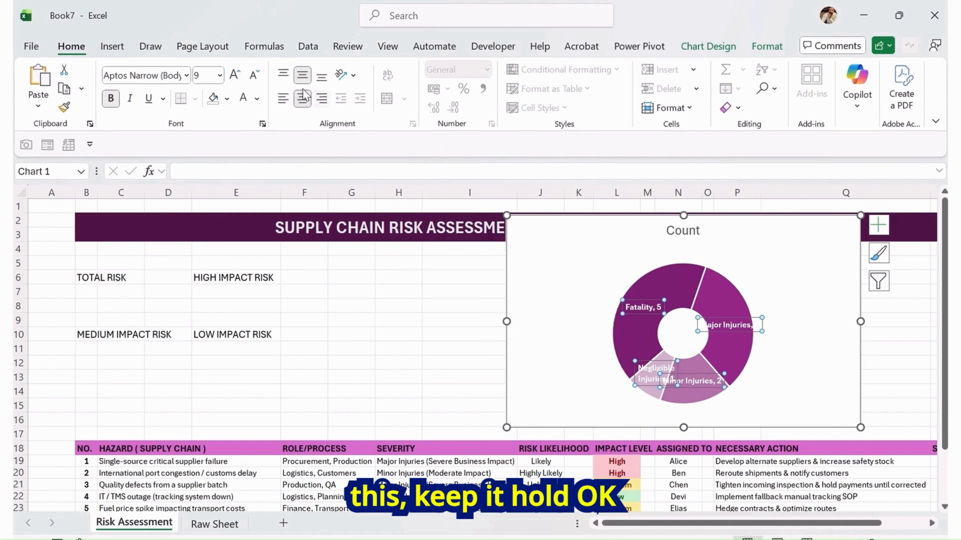
click(253, 74)
click(253, 75)
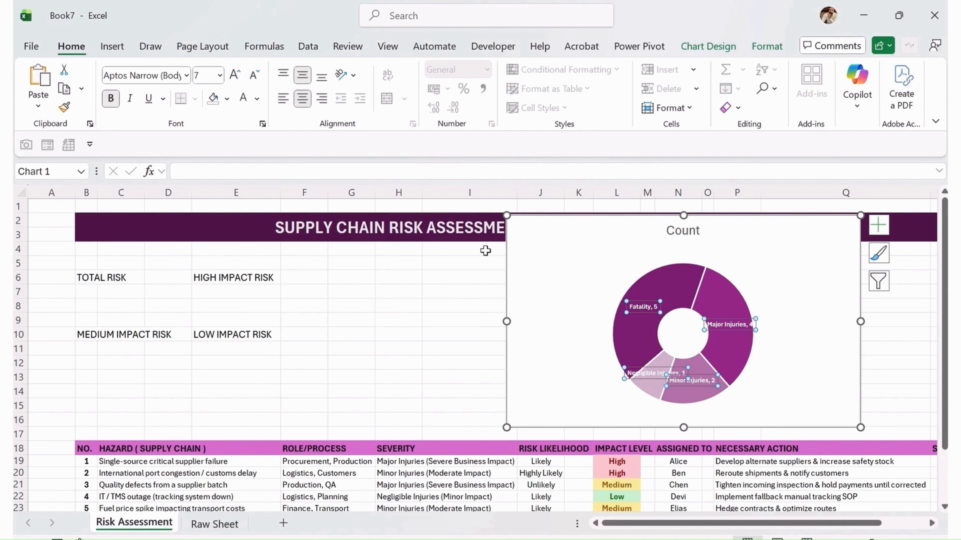
click(780, 252)
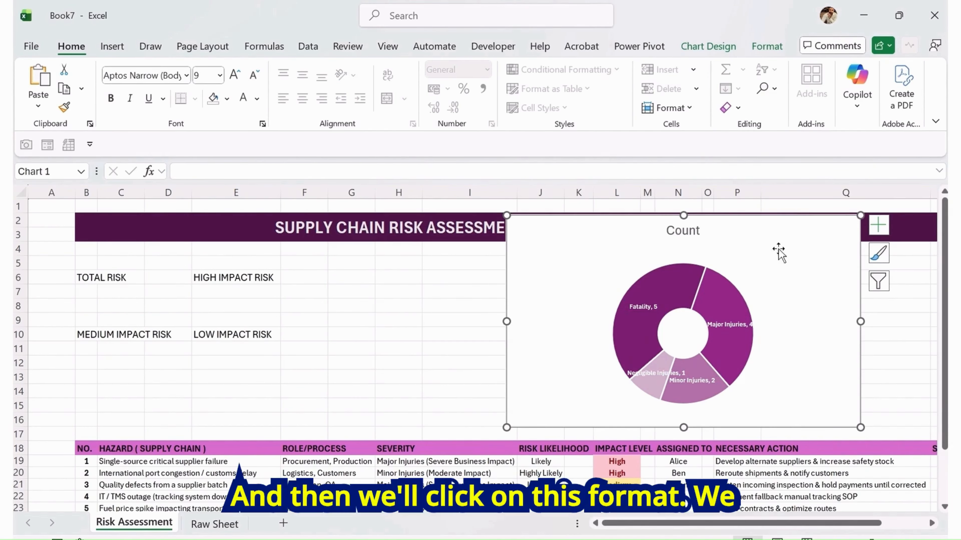
Remove the chart area's fill by setting its shape fill to No Fill
click(764, 44)
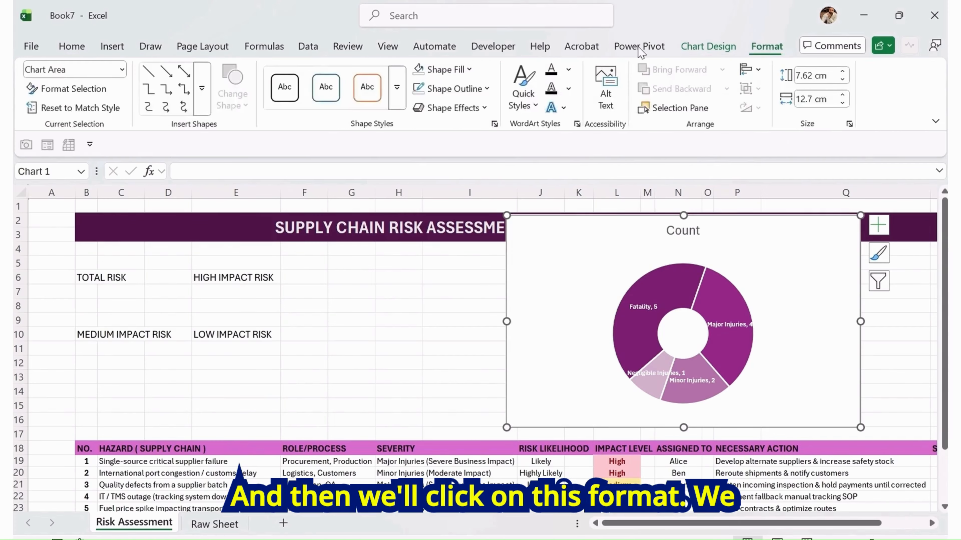
click(469, 69)
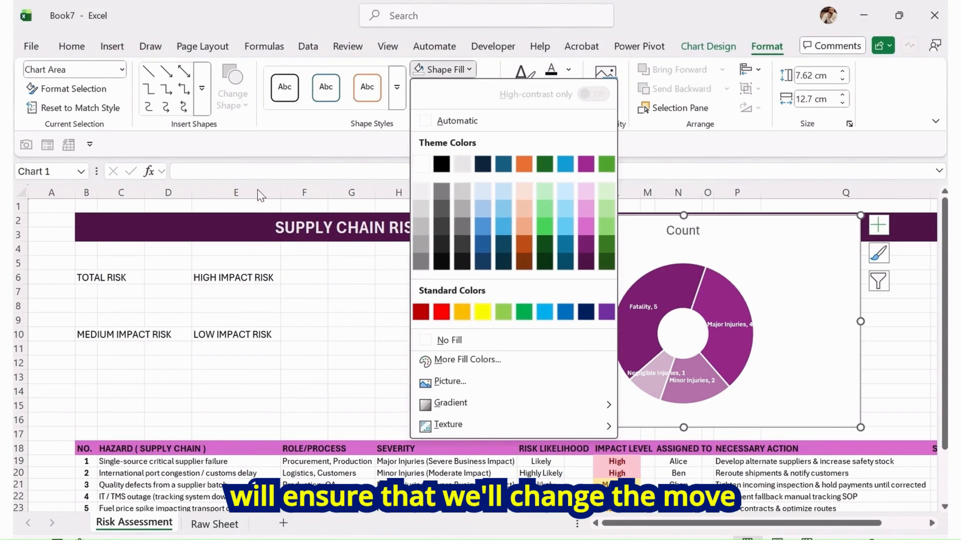
click(466, 343)
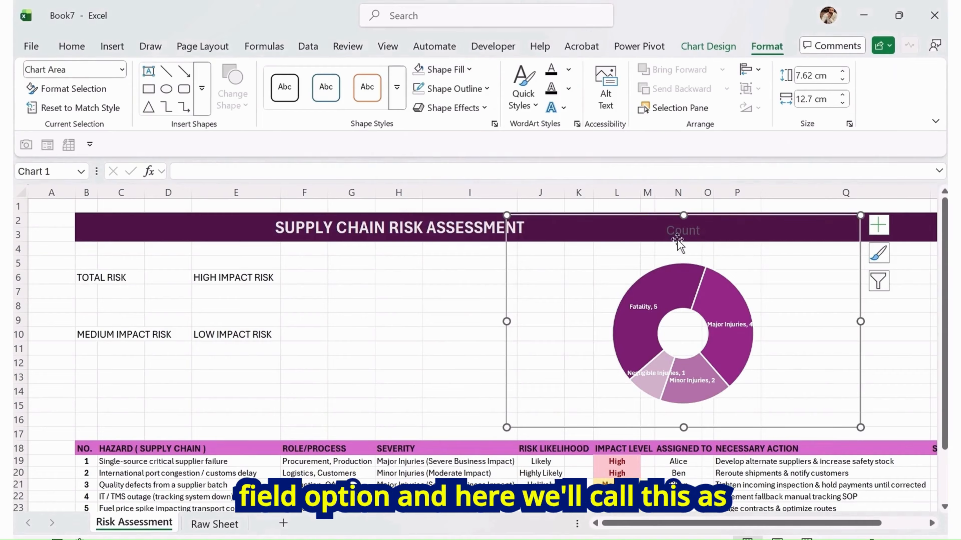
Rename the chart title to SEVERITY SCORE
click(680, 233)
double_click(680, 233)
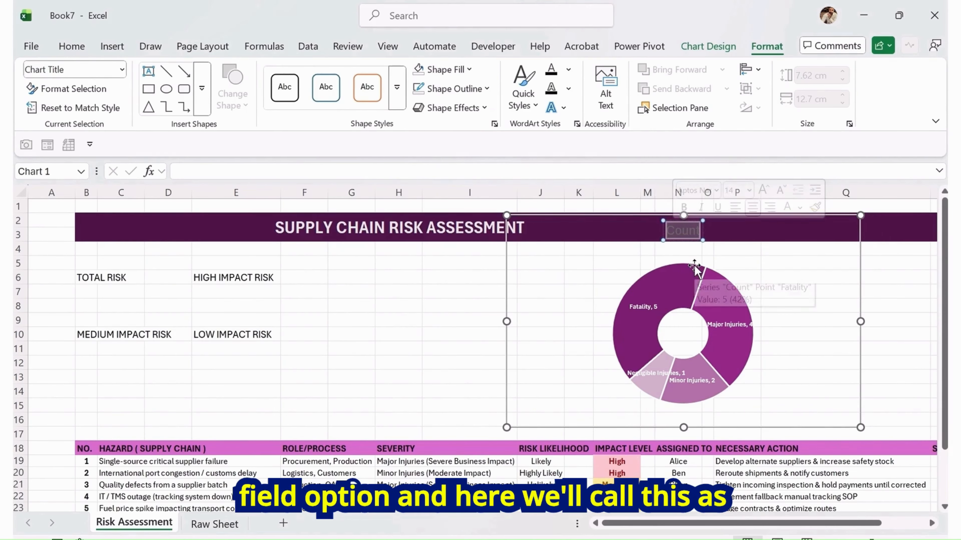
text(SEVERI)
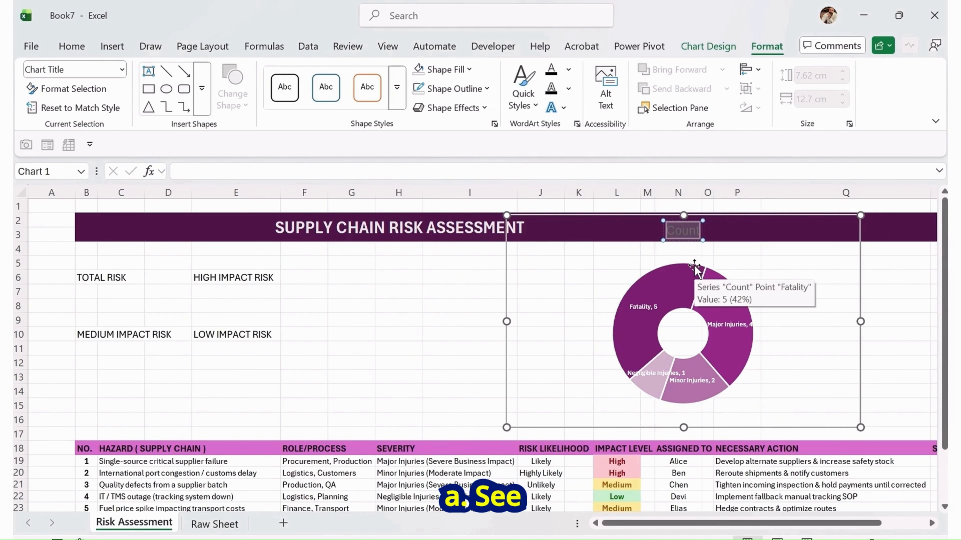
text(TY)
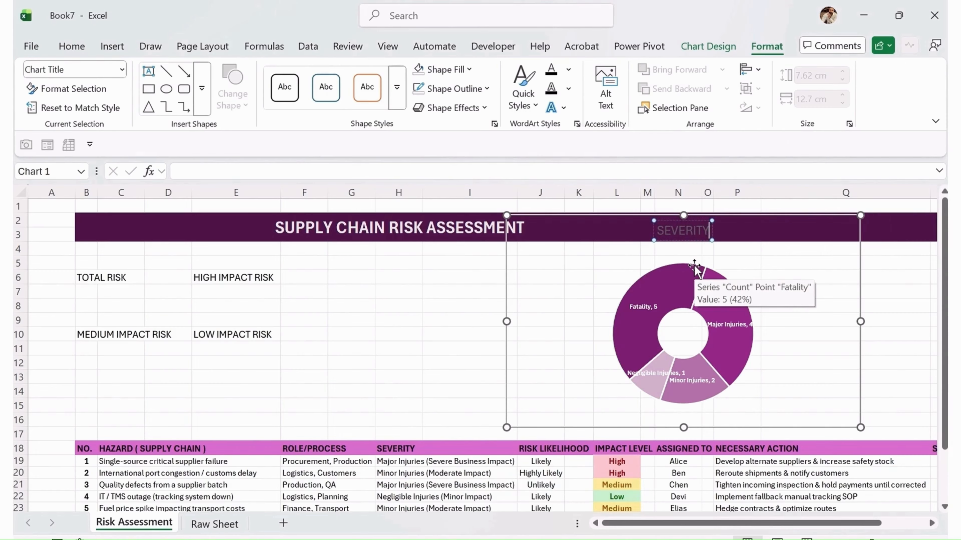
text( SCROE)
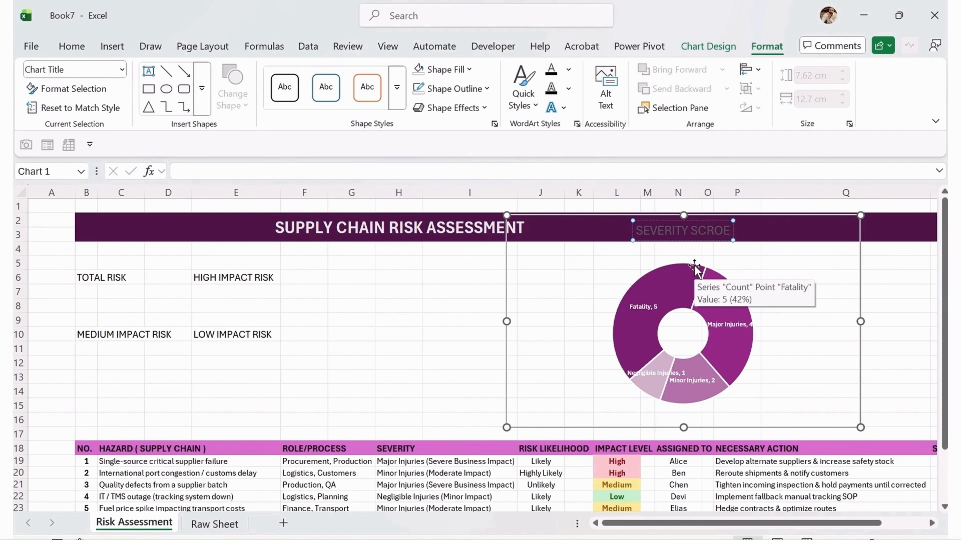
key(BackSpace)
key(BackSpace)
key(BackSpace)
key(BackSpace)
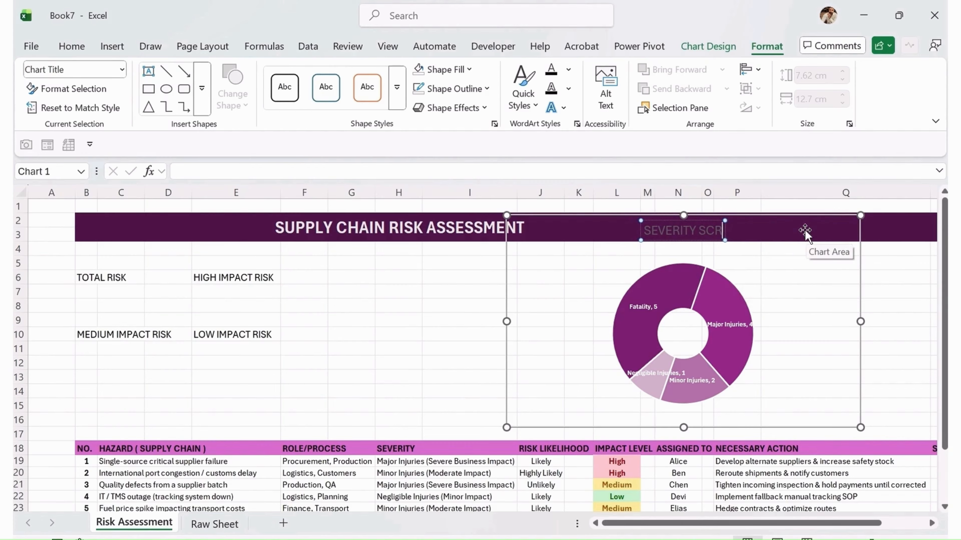
text(c)
key(BackSpace)
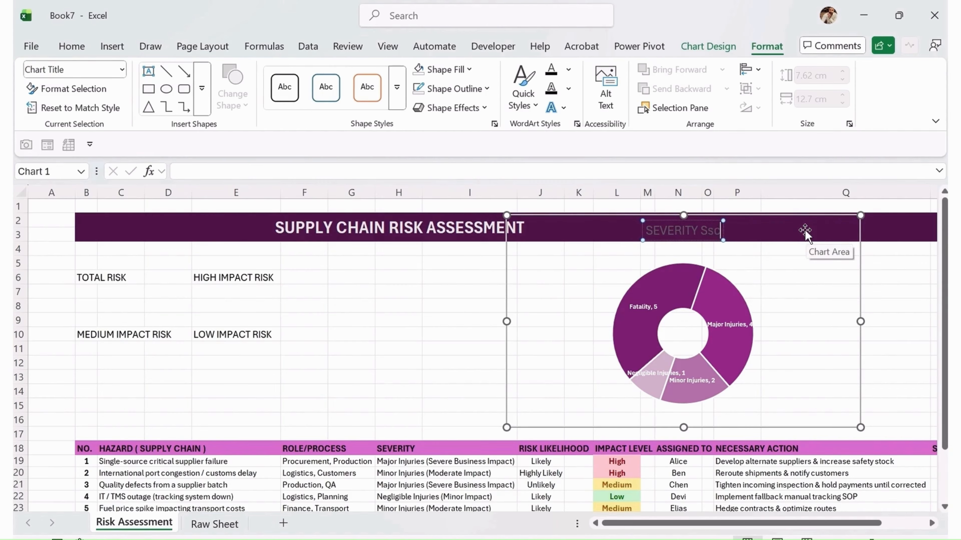
text(CORE)
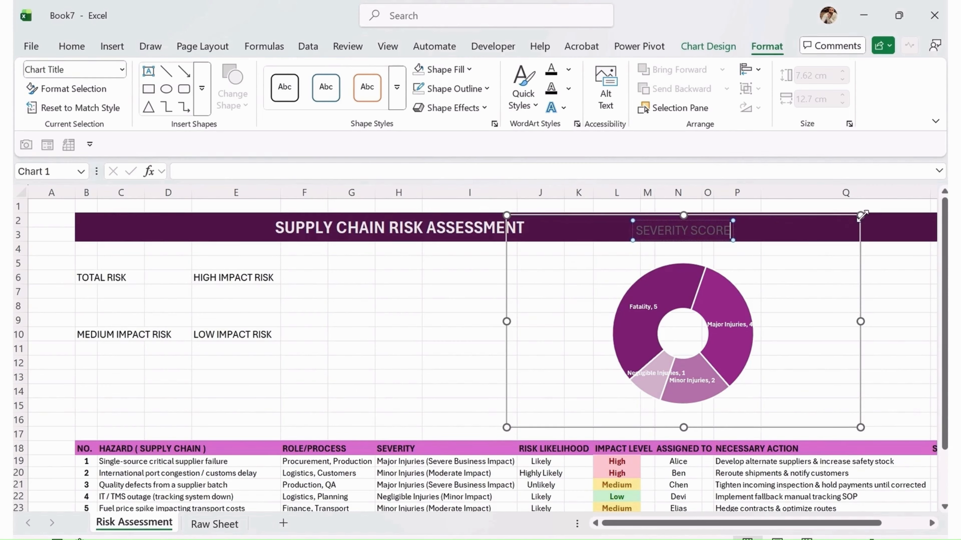
Narrow the chart to about 8.66 cm wide and move it left over columns I to O
click(794, 250)
drag(755, 263, 747, 215)
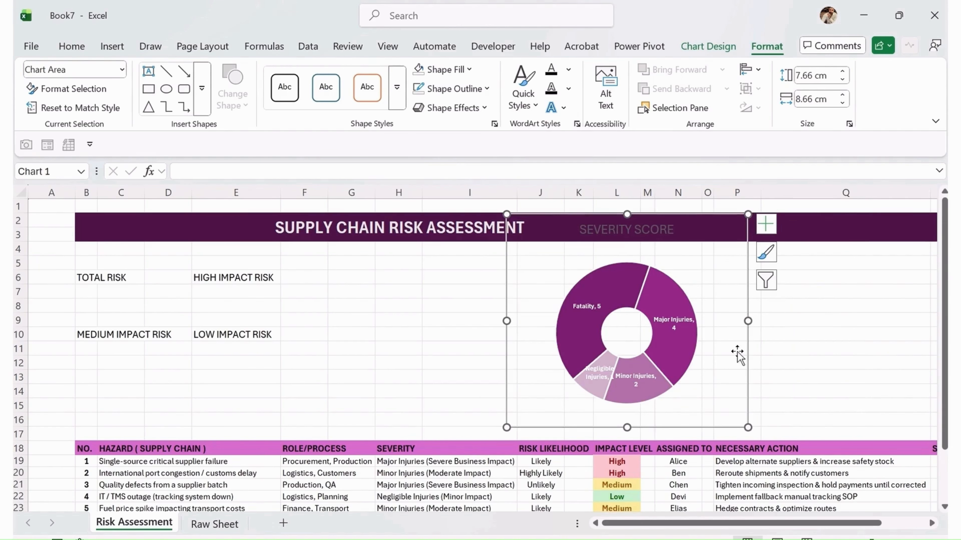
drag(742, 358, 665, 363)
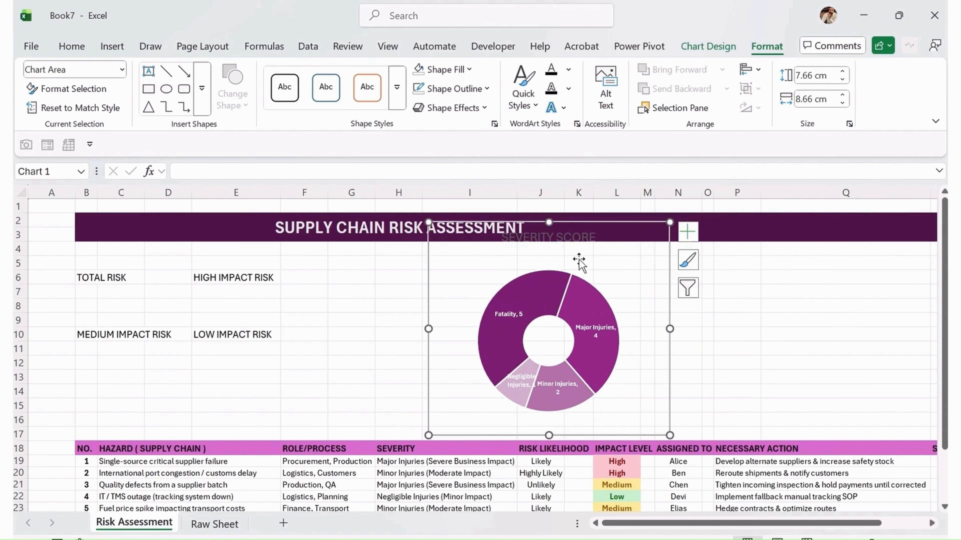
Pull several doughnut slices outward, then undo those slice explosions
click(561, 230)
drag(562, 246, 560, 261)
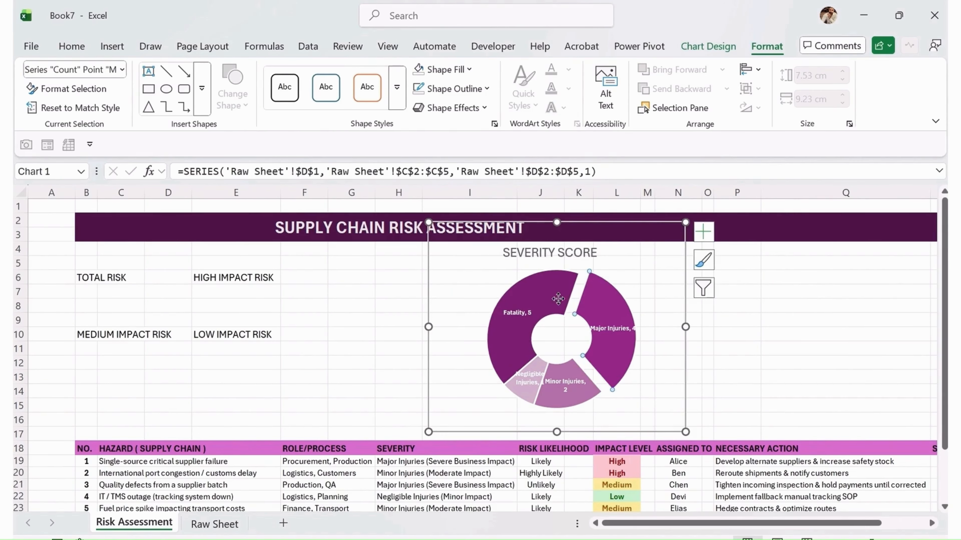
drag(558, 299, 549, 294)
click(581, 402)
drag(580, 401, 580, 408)
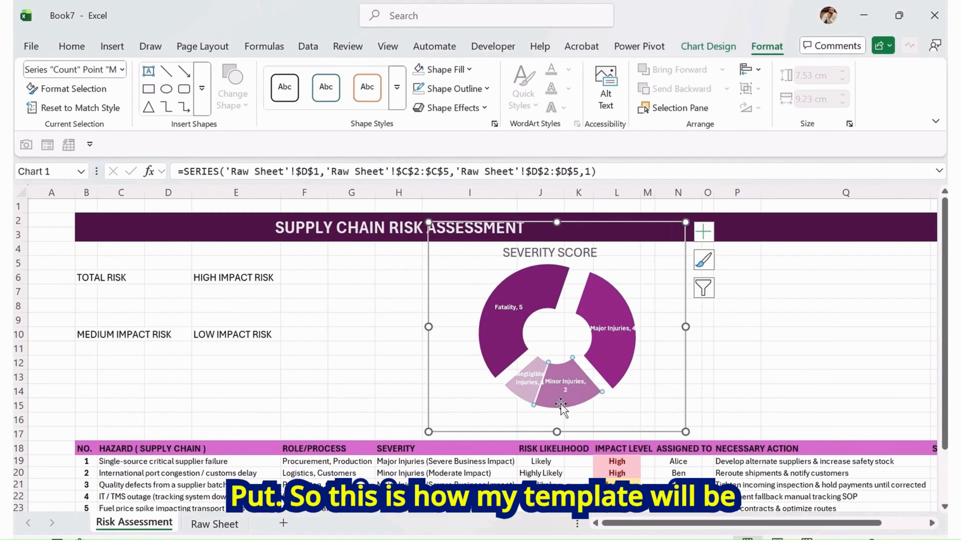
click(519, 399)
drag(520, 397, 517, 399)
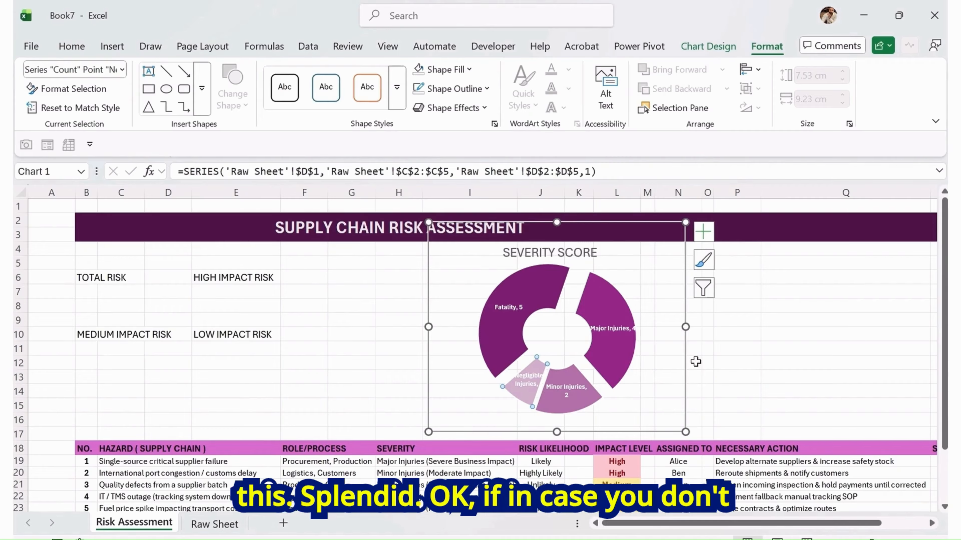
key(ctrl+z)
key(ctrl+z)
key(ctrl+z)
key(ctrl+z)
key(ctrl+z)
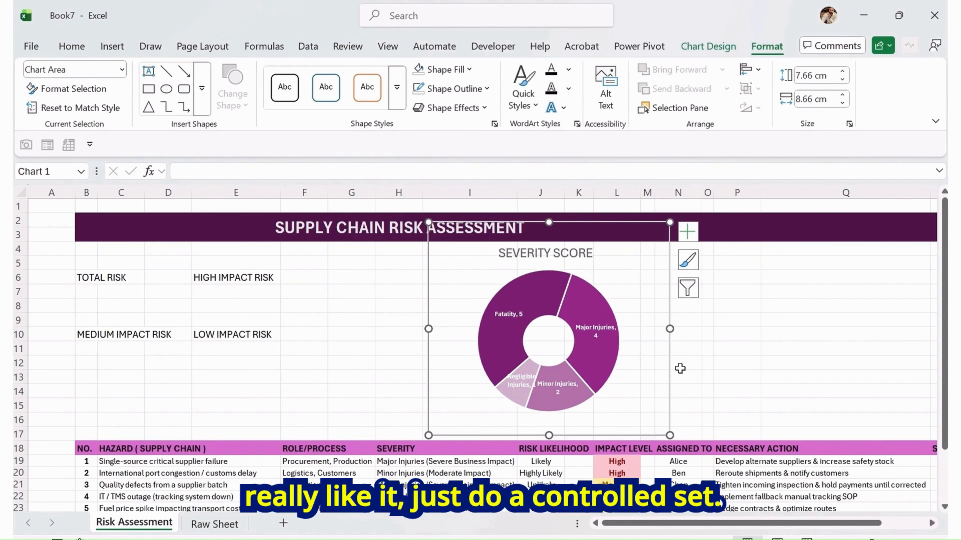
Enlarge the chart to about 8.43 by 9.56 cm, spanning roughly rows 3 to 19
drag(671, 221, 695, 201)
drag(691, 372, 706, 394)
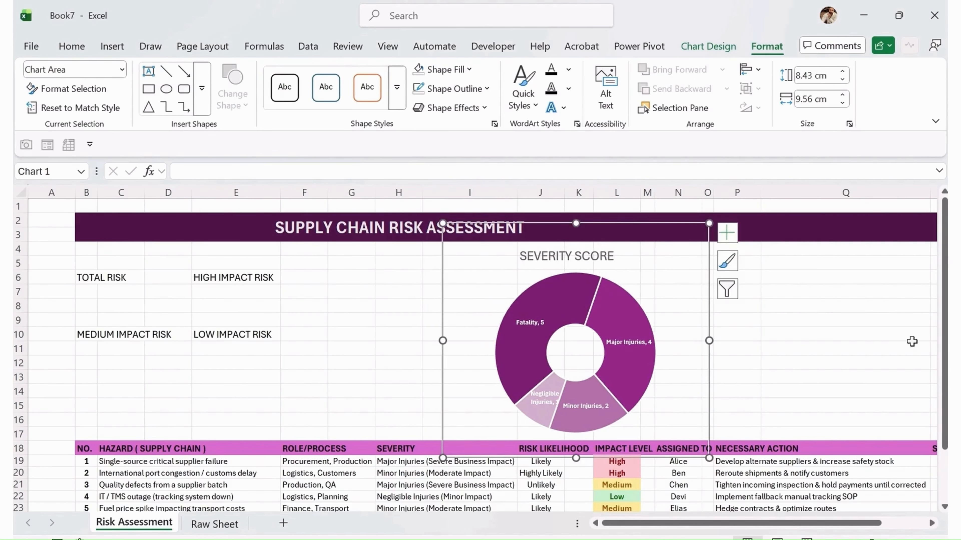
click(911, 335)
Remove the chart's border by setting its shape outline to No Outline
click(738, 265)
click(699, 267)
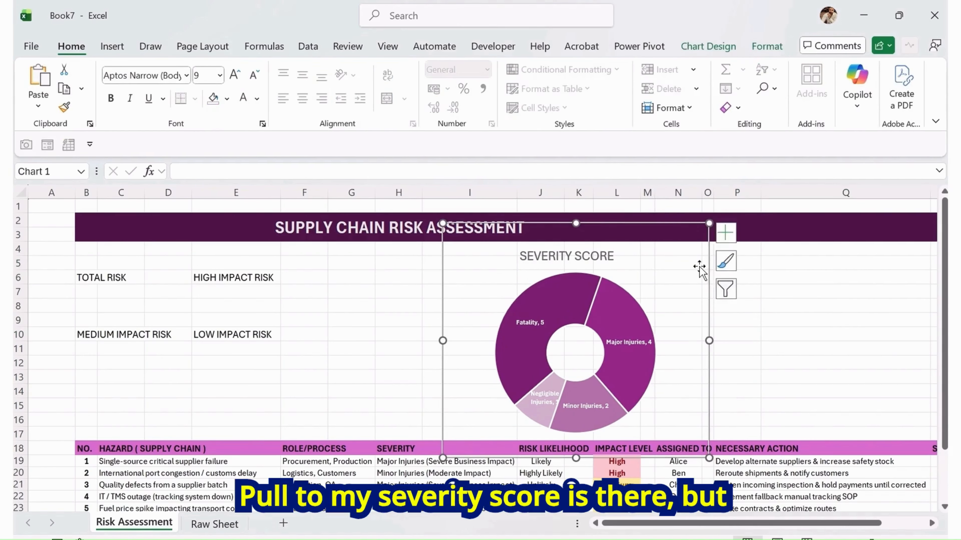
click(781, 349)
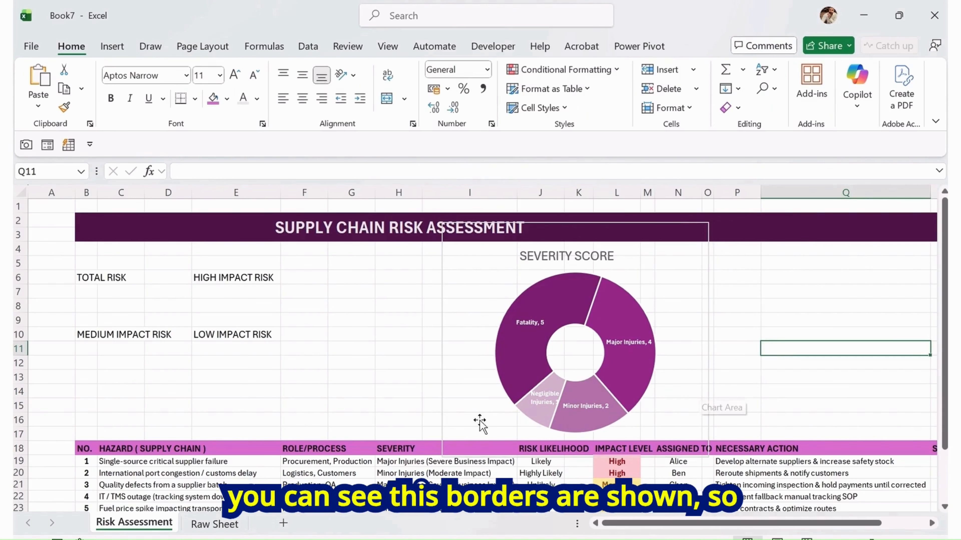
click(443, 390)
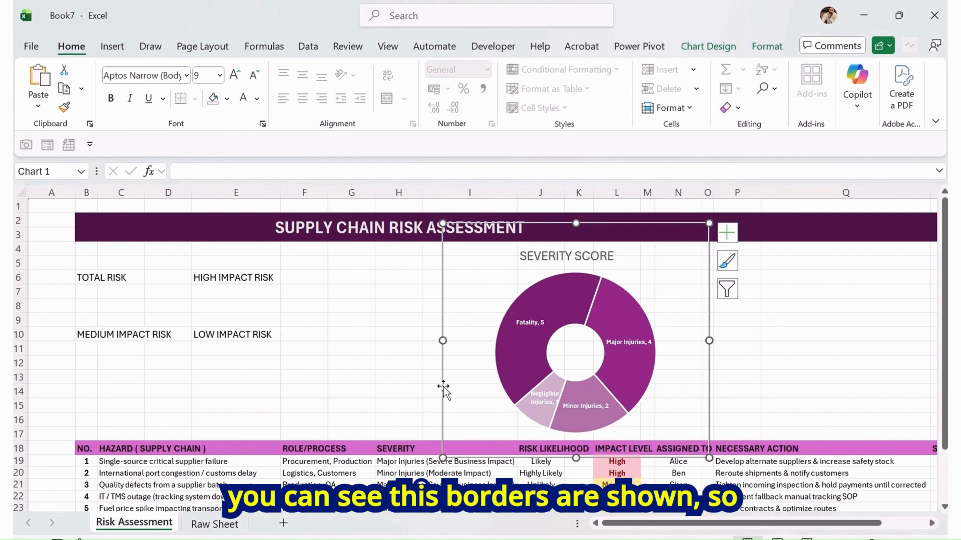
click(781, 52)
click(490, 92)
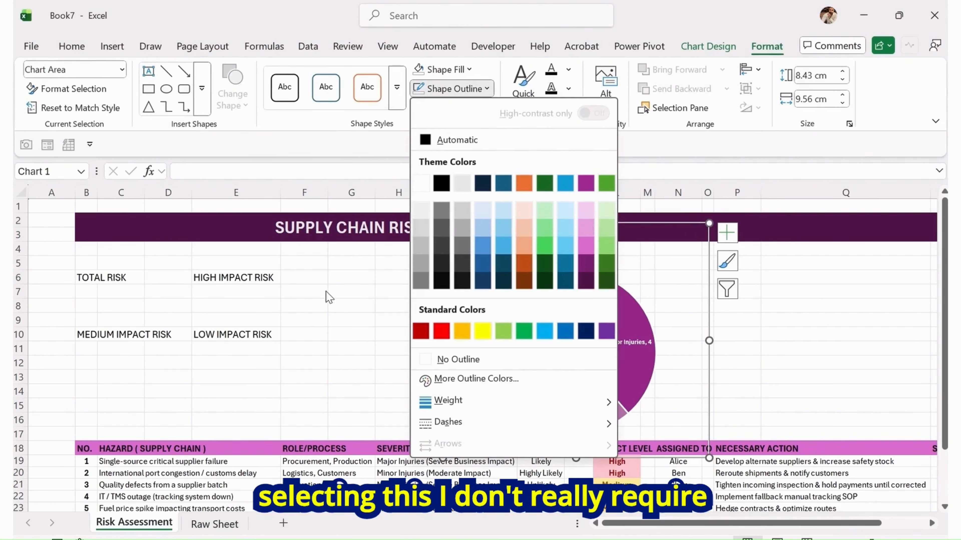
click(457, 359)
click(813, 348)
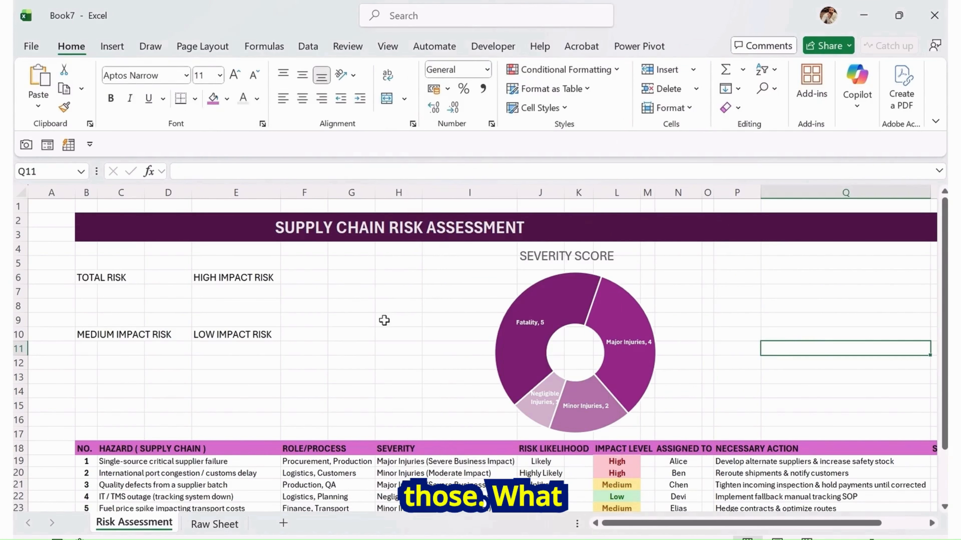
Hide the worksheet gridlines
click(389, 48)
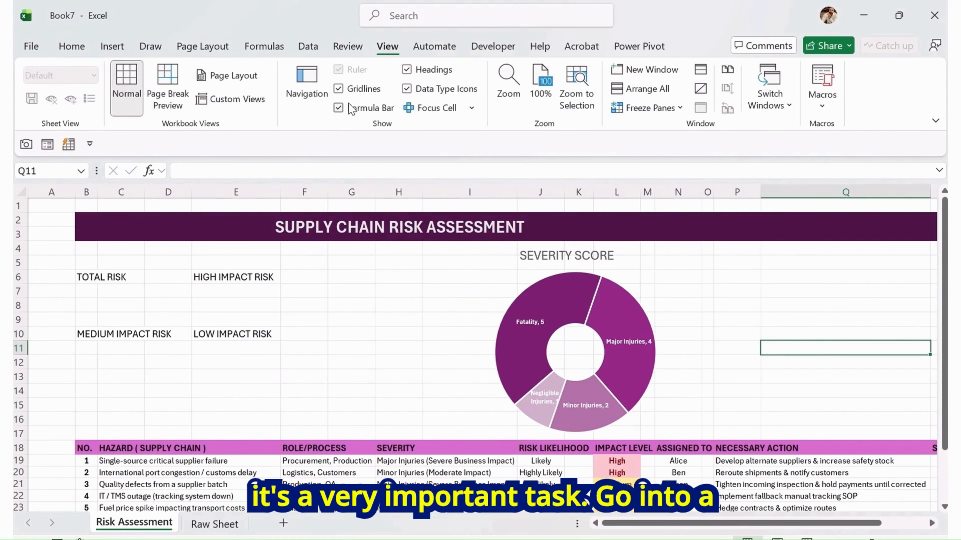
click(339, 89)
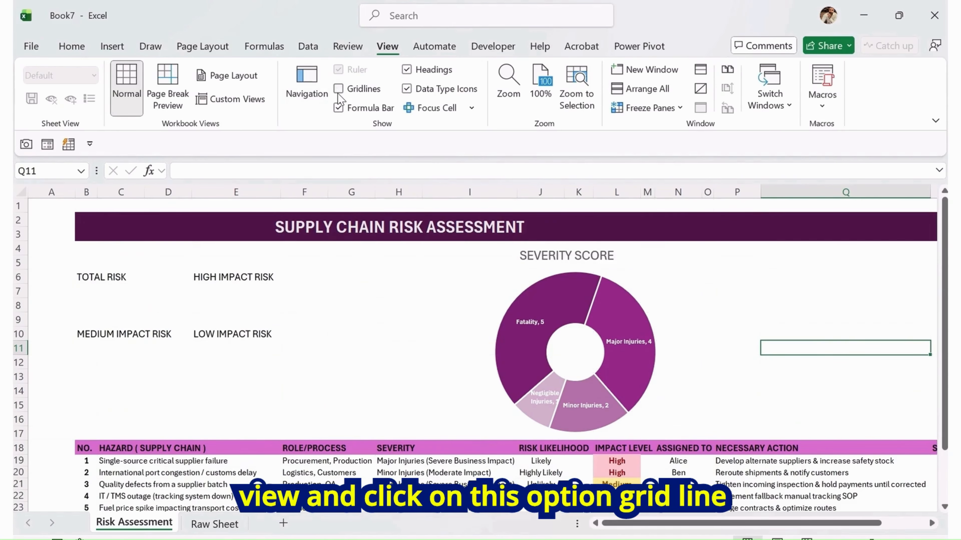
Reduce the chart title font to 10.5, make it bold, and center it above the doughnut
click(581, 258)
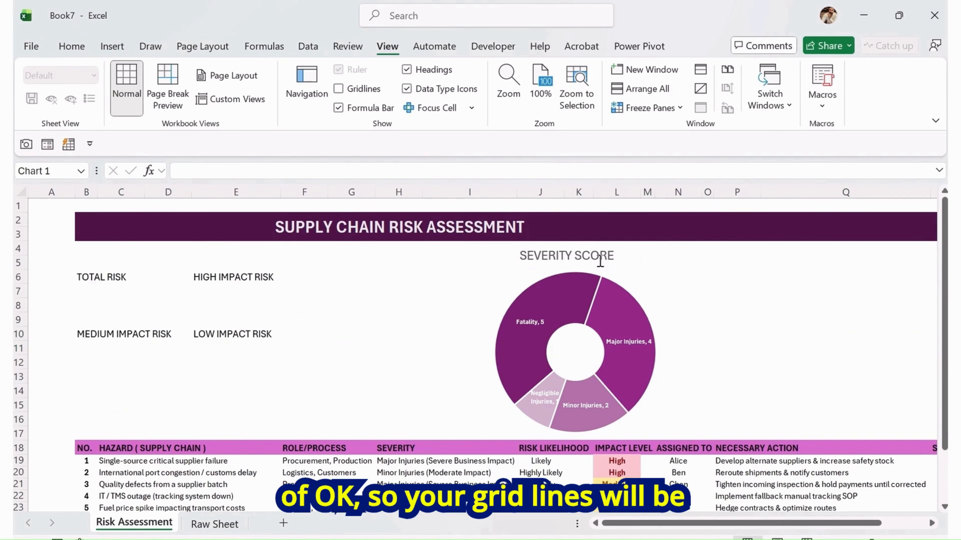
drag(579, 265, 588, 269)
click(71, 47)
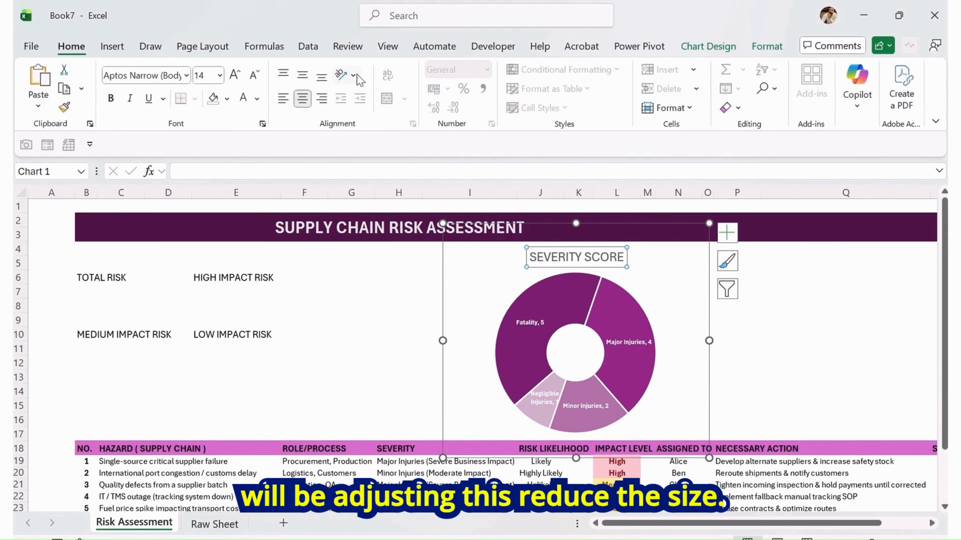
click(255, 75)
click(254, 75)
click(255, 75)
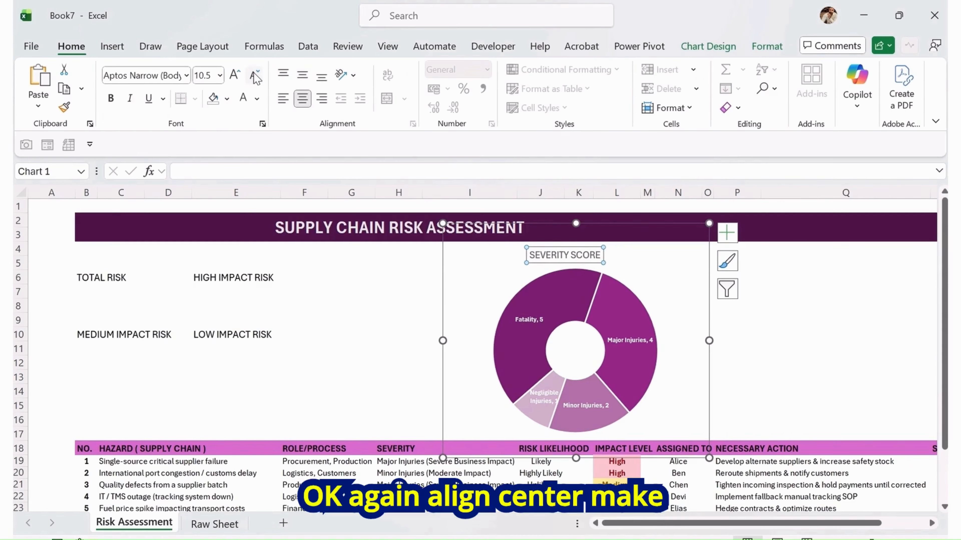
drag(585, 262, 595, 261)
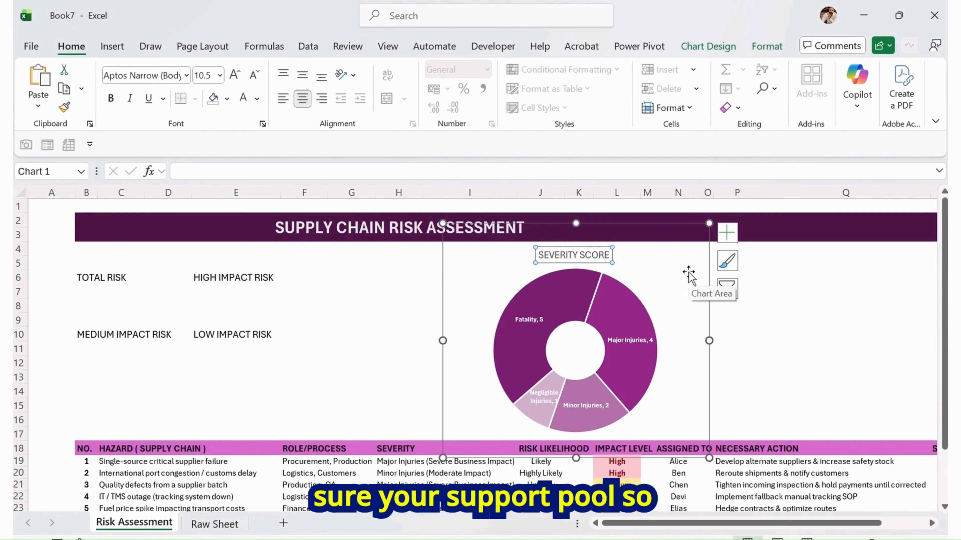
key(ctrl+b)
click(782, 342)
Resize and reposition the chart to fit between the title bar and the table header
click(686, 401)
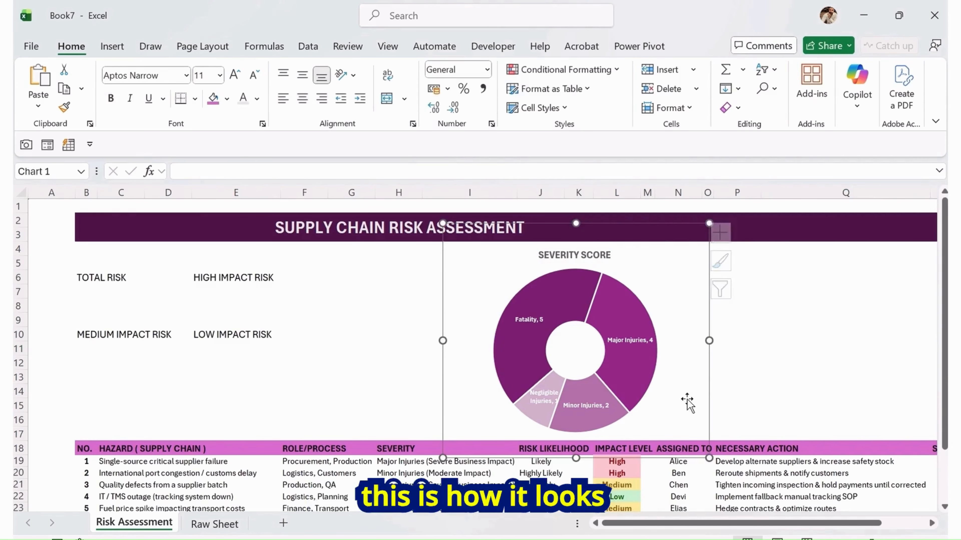
drag(709, 223, 719, 210)
drag(719, 318, 729, 326)
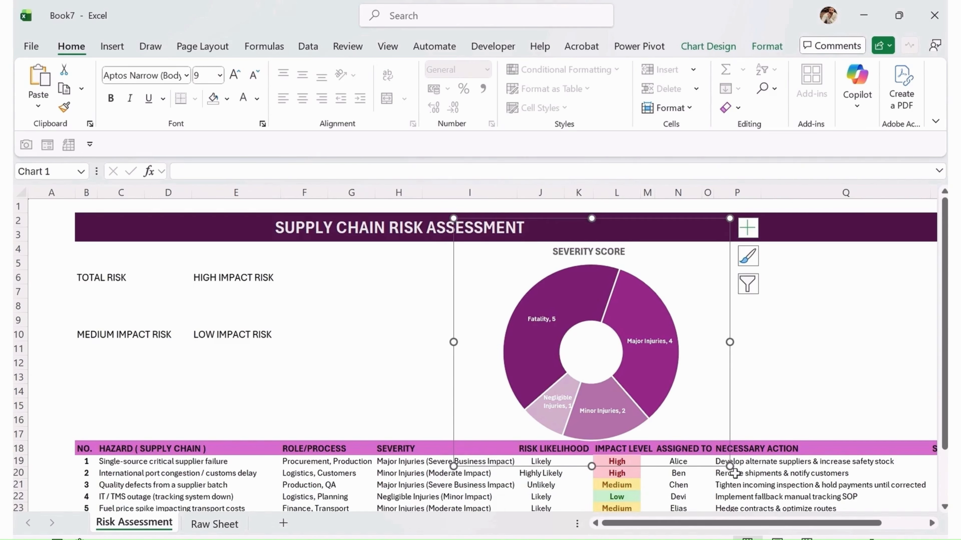
drag(730, 468, 720, 448)
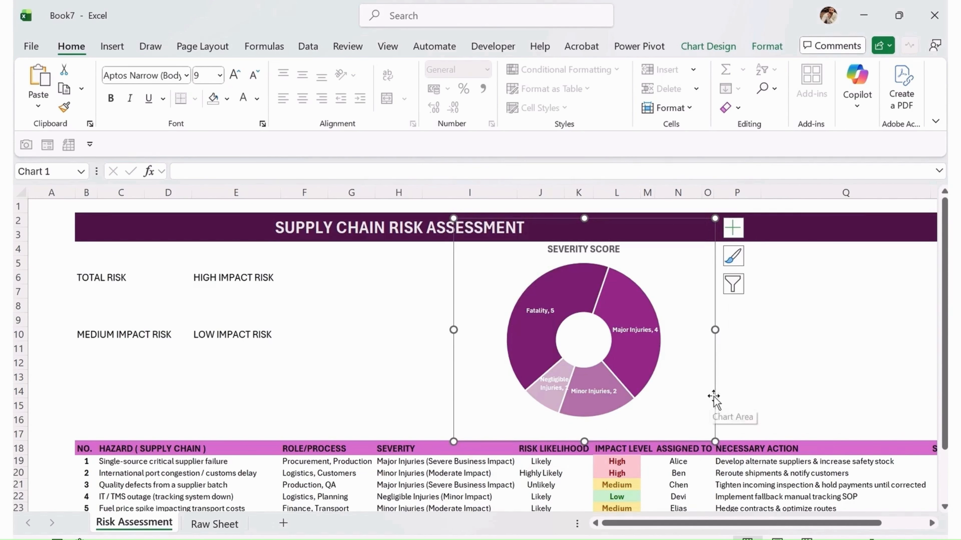
click(813, 364)
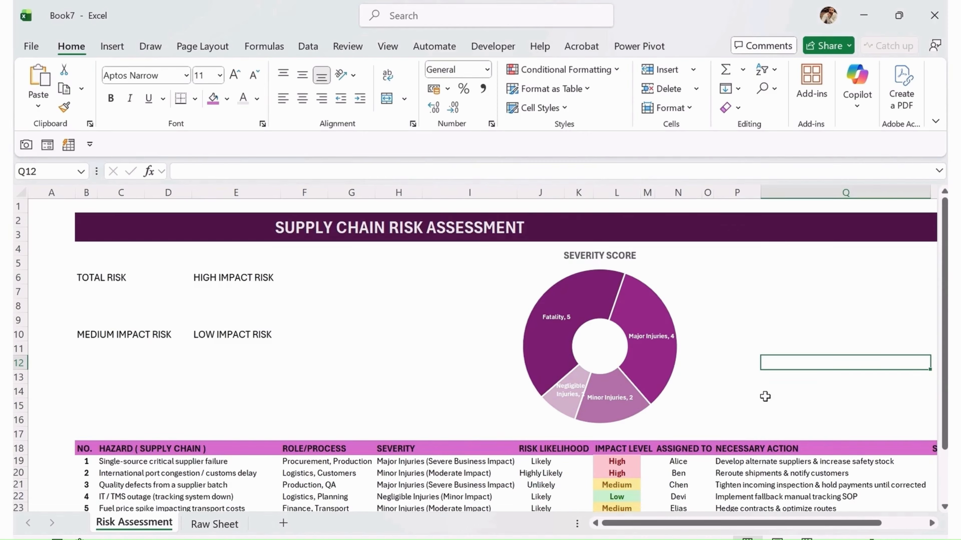
On Raw Sheet, insert a 3-D Column chart from the Likelihood and Count data in A1:B5
click(220, 525)
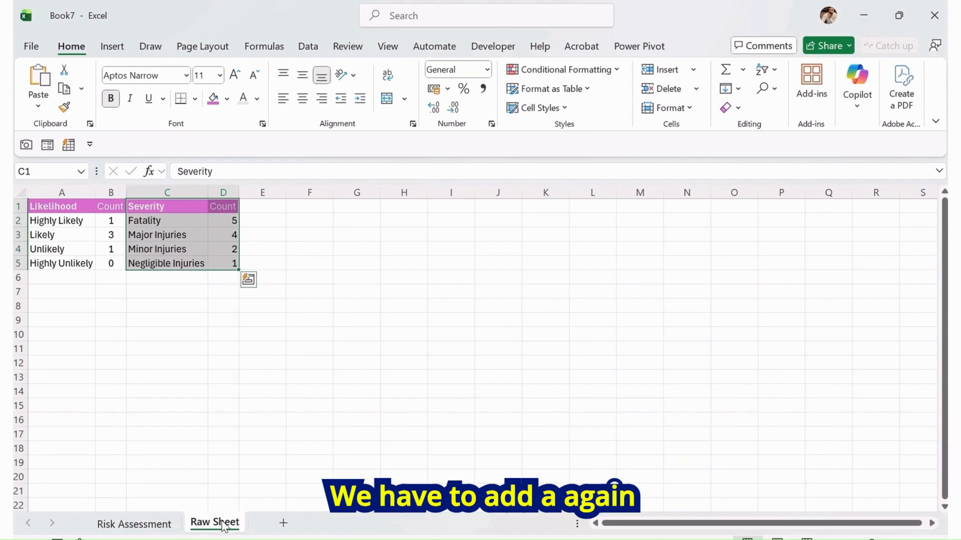
drag(69, 200, 111, 267)
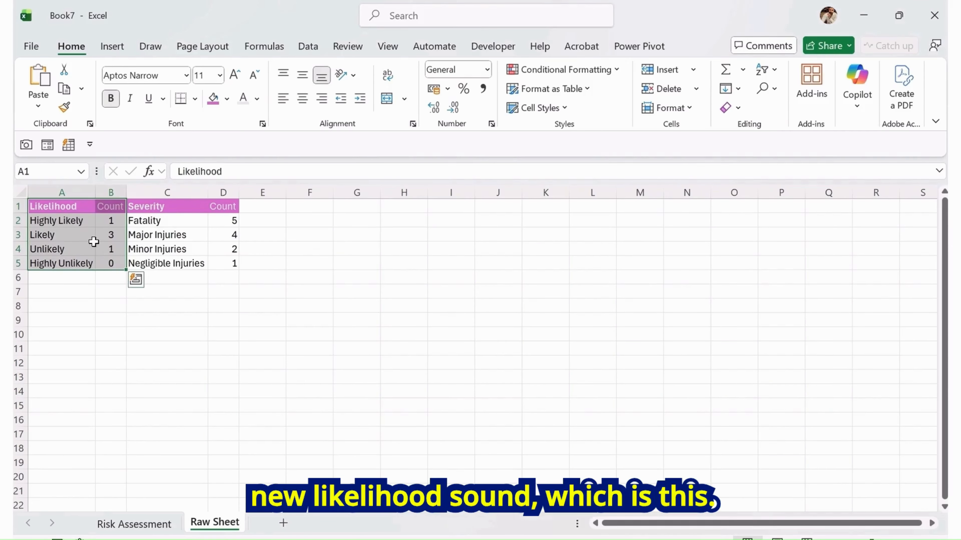
click(112, 46)
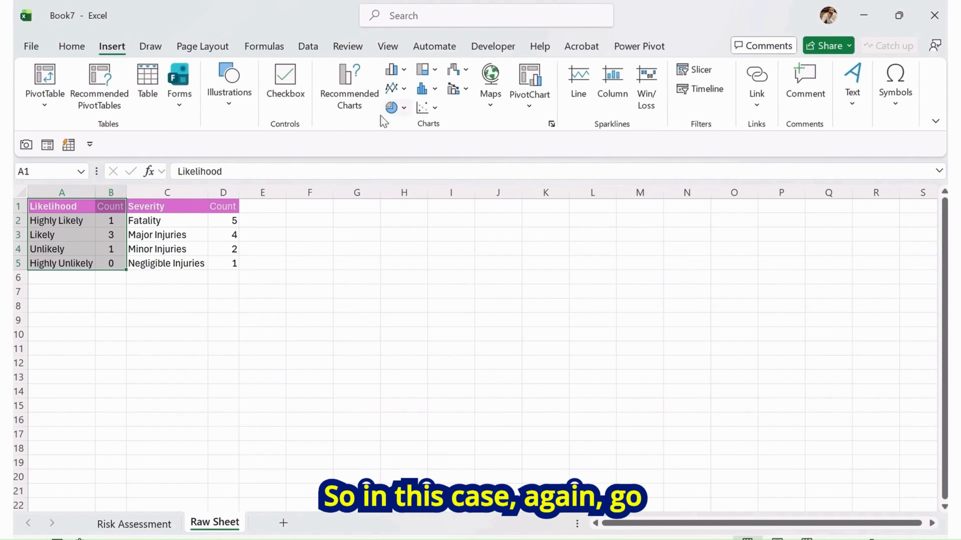
click(356, 95)
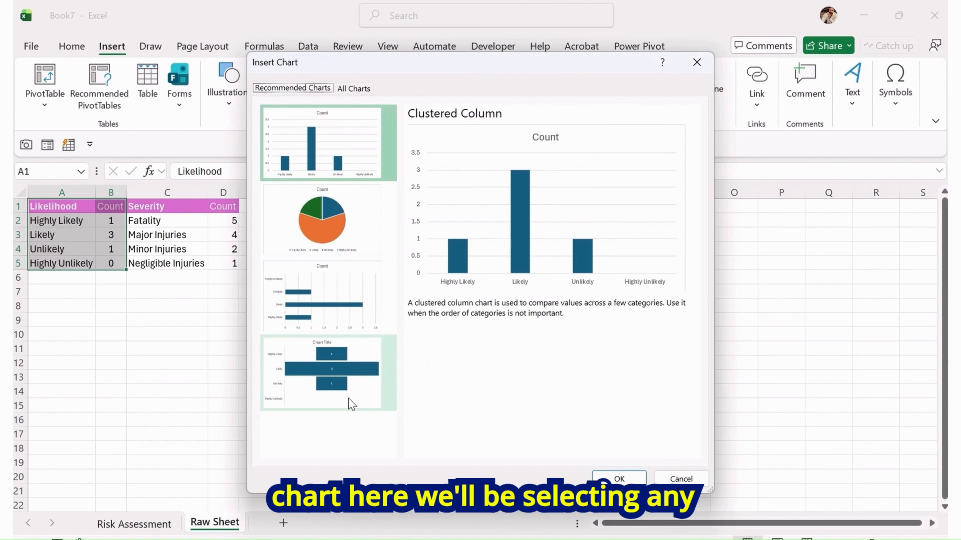
click(354, 89)
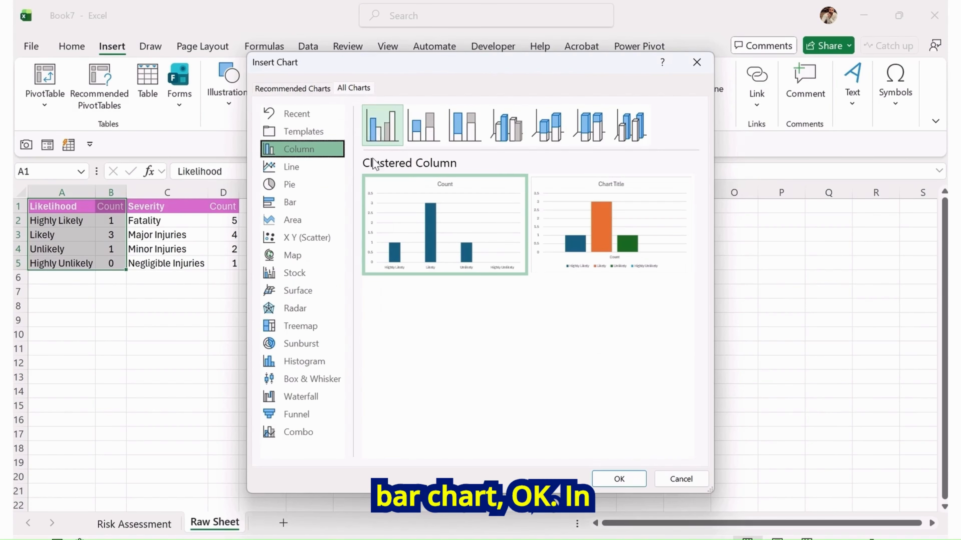
click(427, 126)
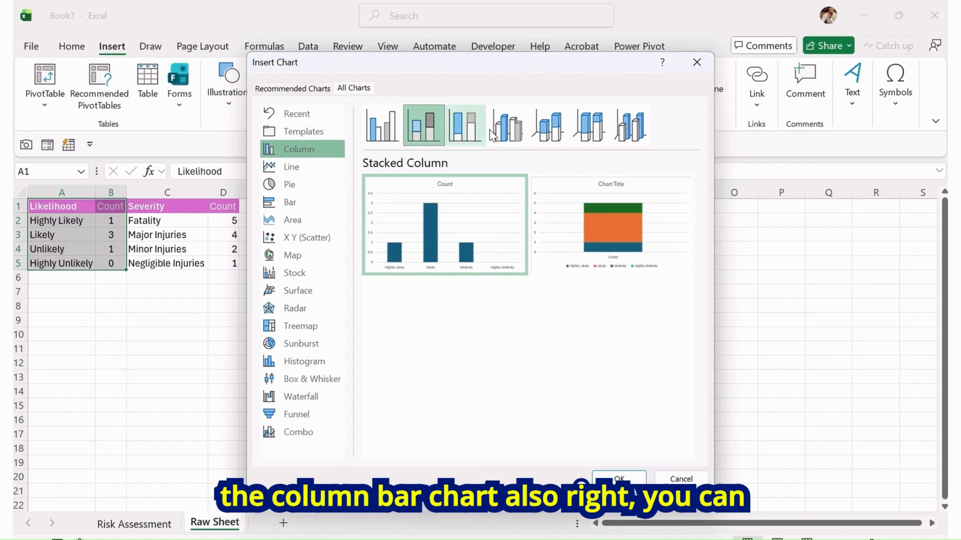
click(465, 127)
click(506, 126)
click(589, 126)
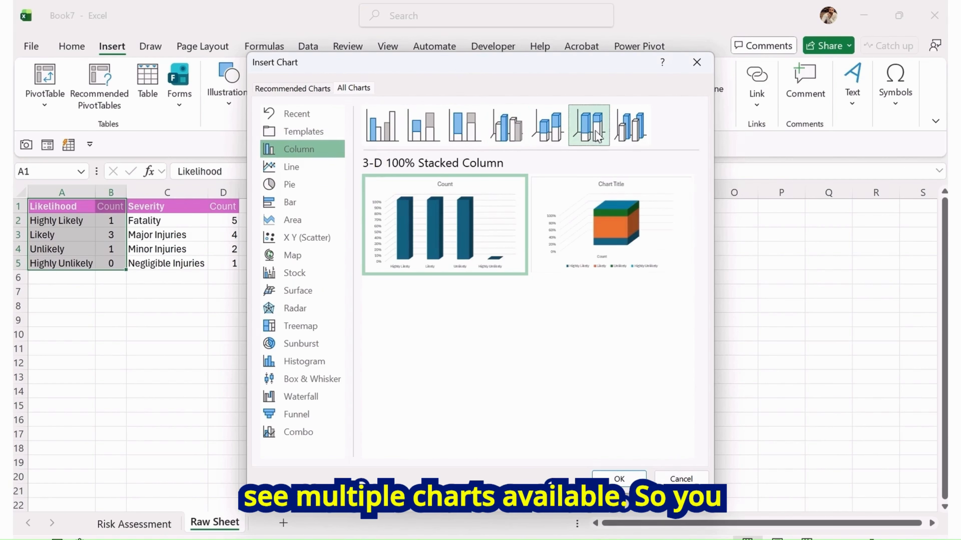
click(630, 127)
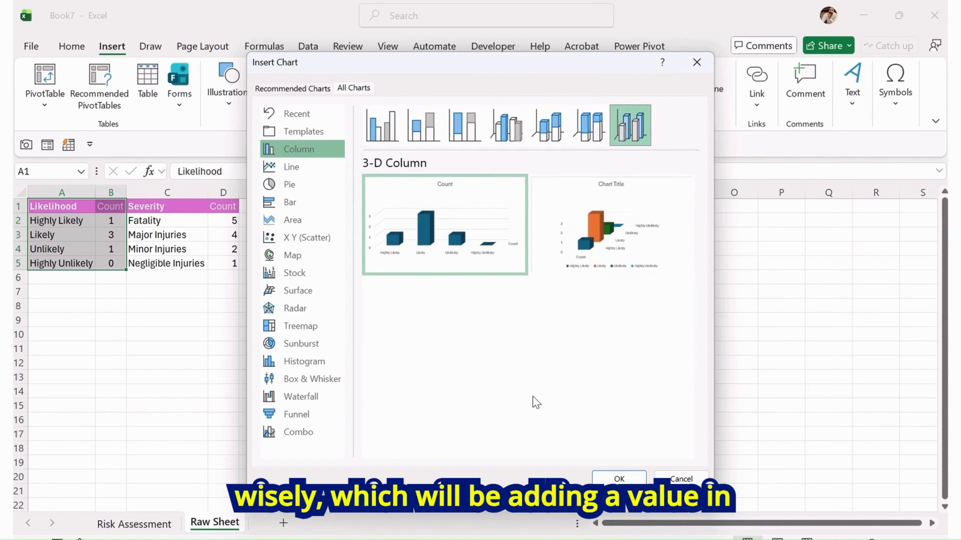
click(624, 215)
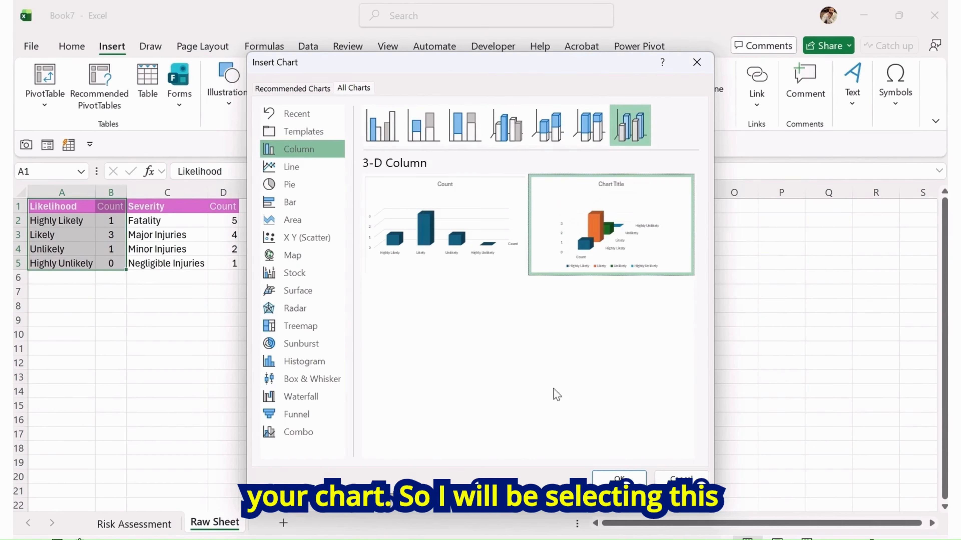
click(614, 479)
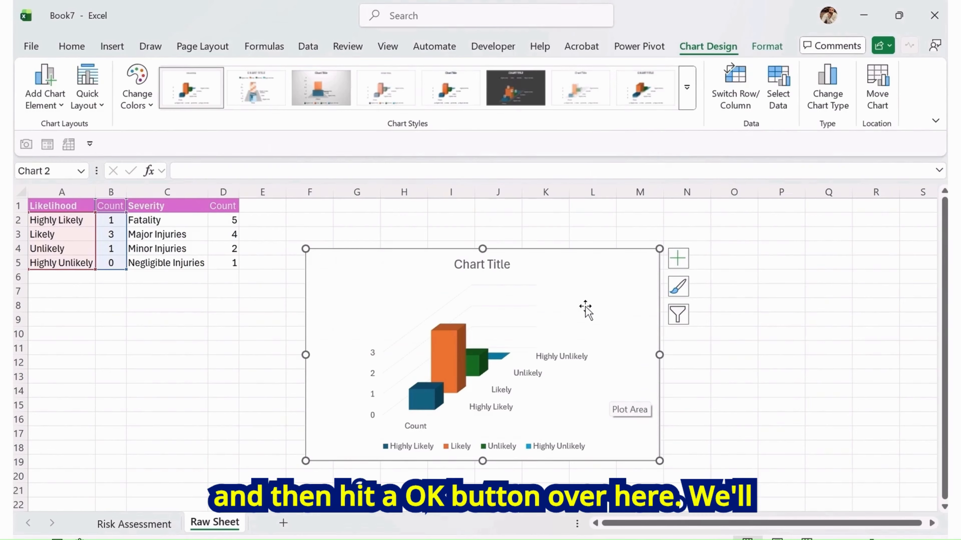
Move the new chart onto the Risk Assessment sheet beside the severity doughnut
key(ctrl+x)
click(134, 524)
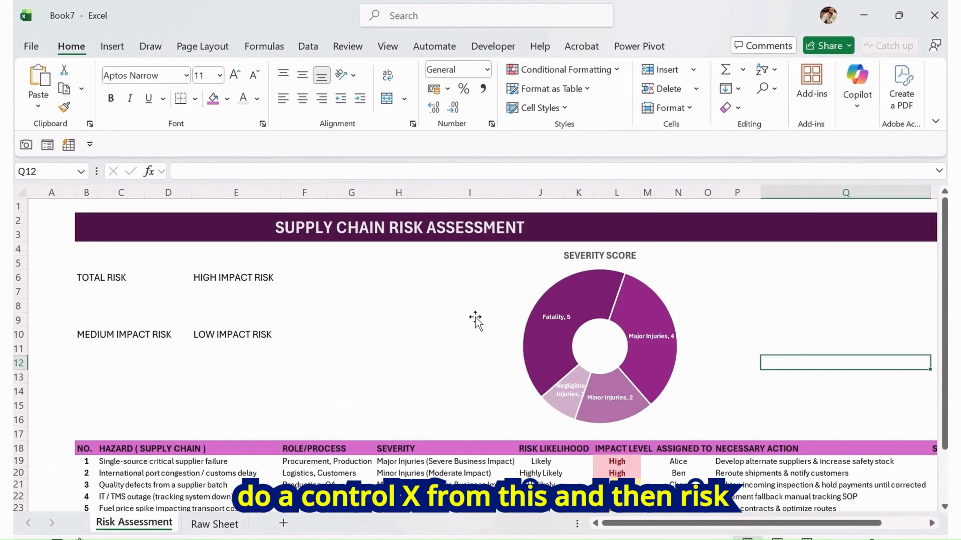
key(ctrl+v)
drag(816, 386, 712, 252)
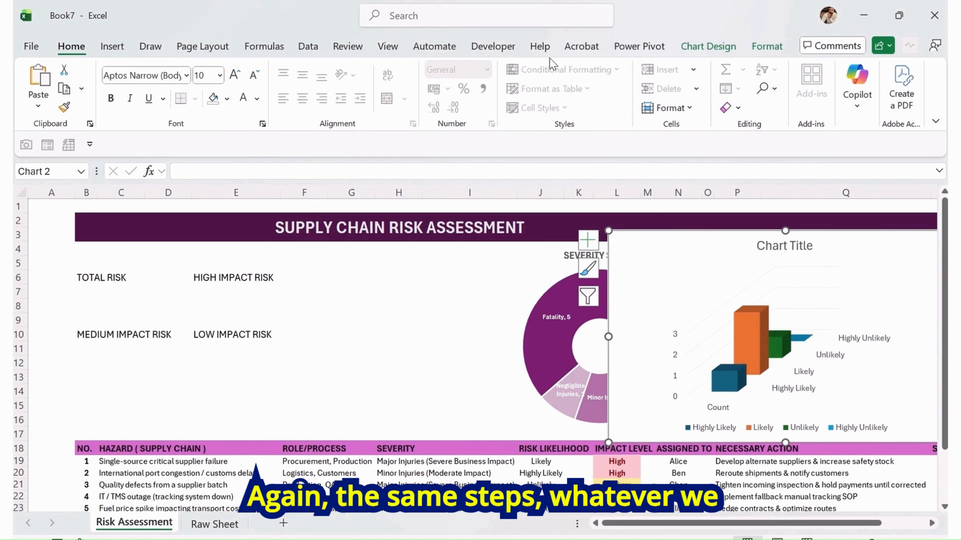
Change the chart's colors to the monochromatic purple palette
click(708, 46)
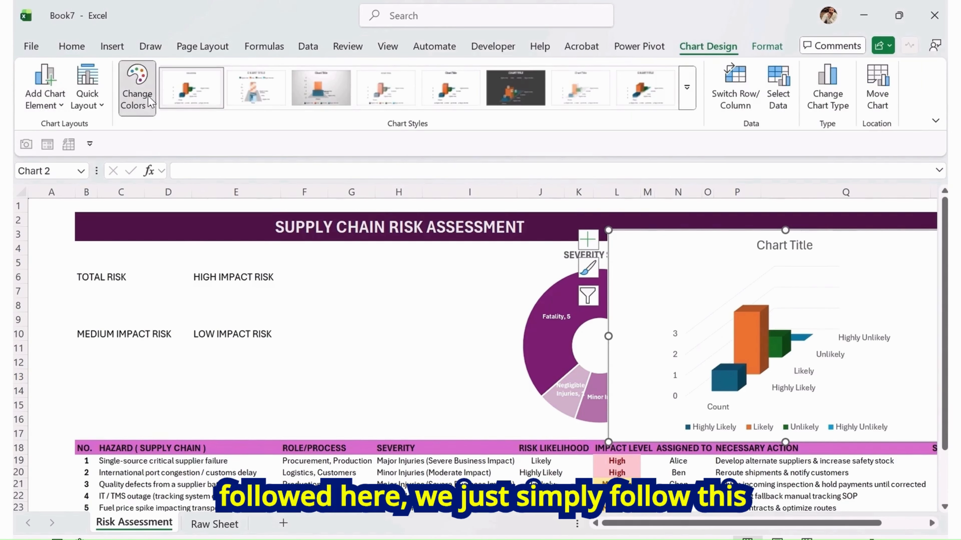
click(149, 102)
click(237, 333)
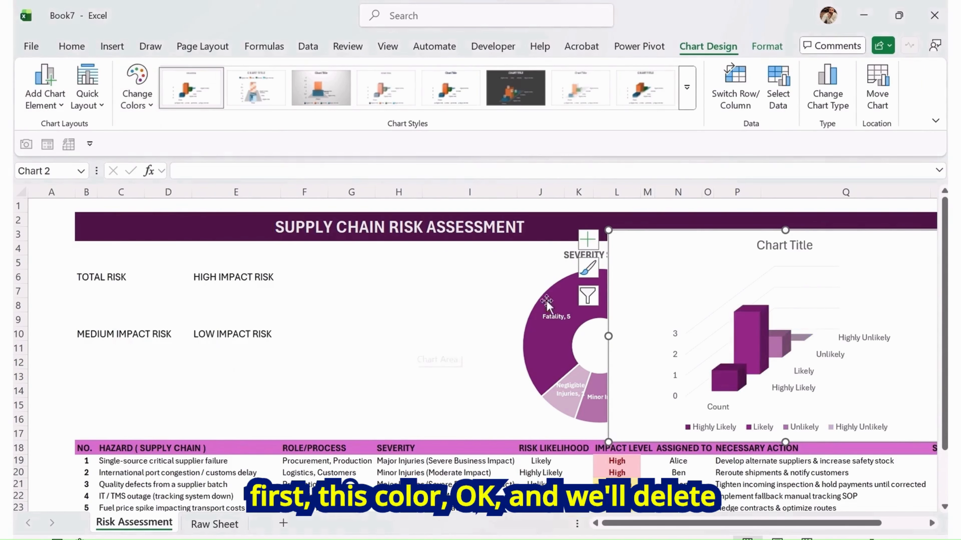
Delete the chart's legend and its vertical value axis
click(729, 431)
key(Delete)
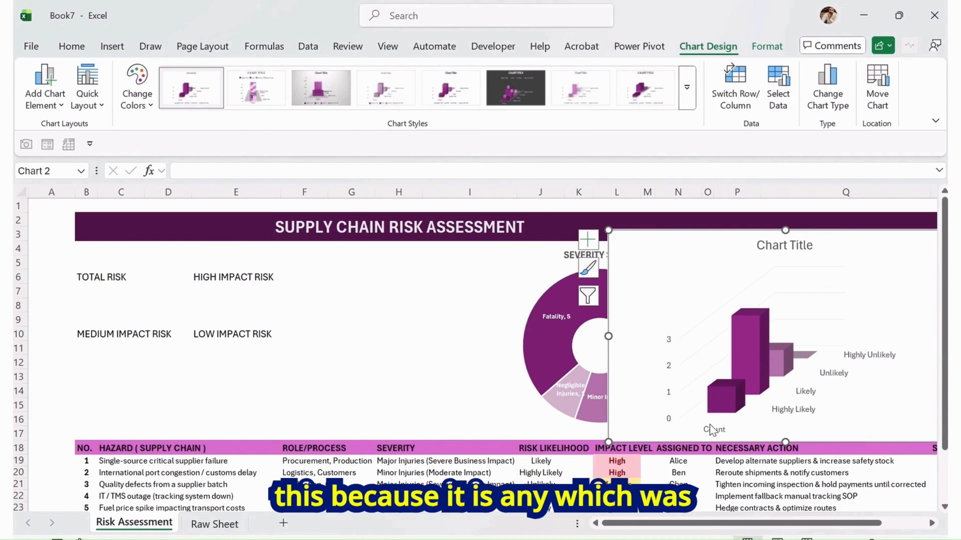
click(667, 339)
key(Delete)
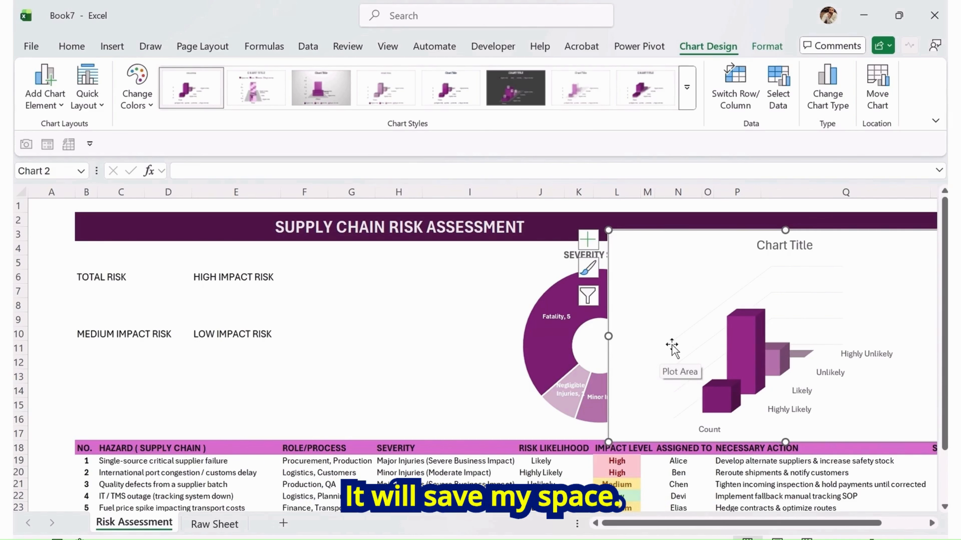
Shift the chart further right and set its shape outline to No Outline and shape fill to No Fill
drag(665, 527, 823, 525)
drag(821, 242, 889, 237)
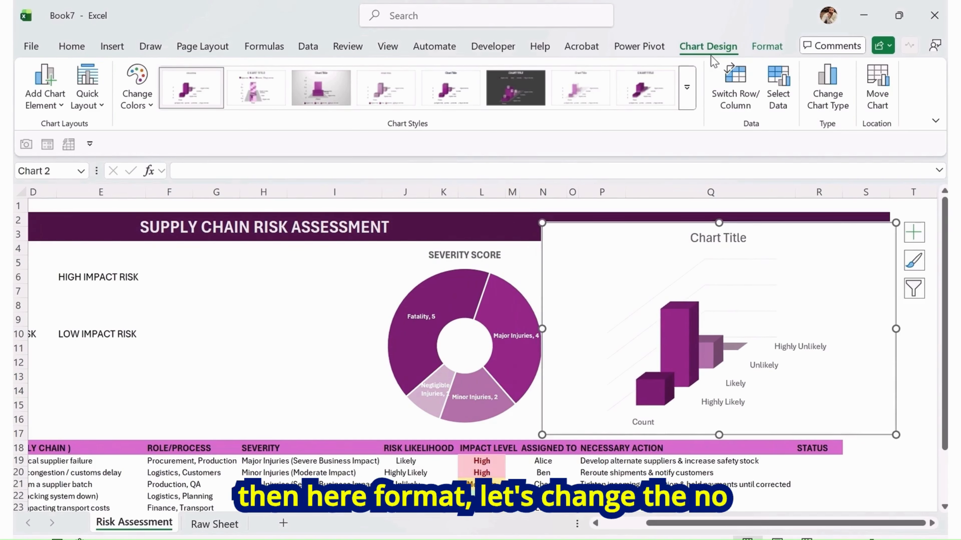
click(768, 47)
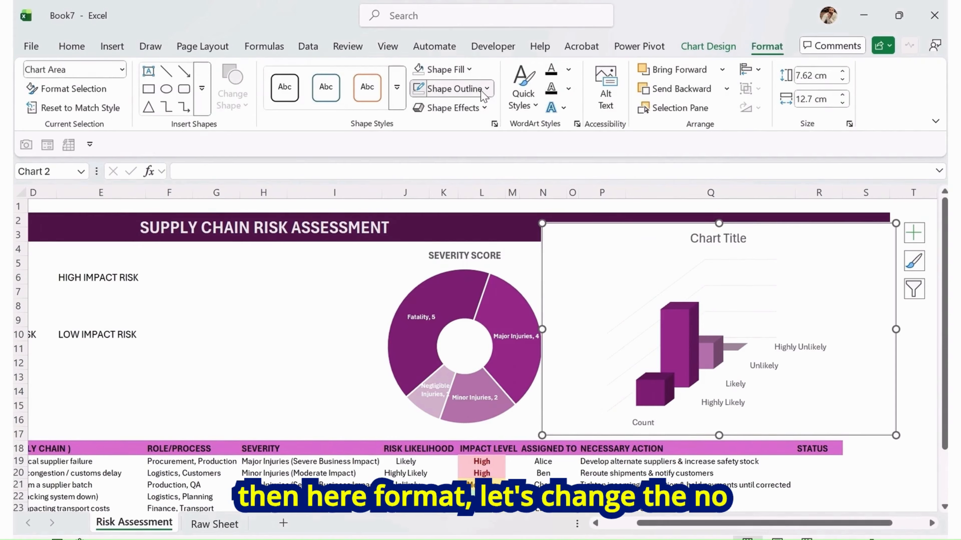
click(452, 89)
click(460, 359)
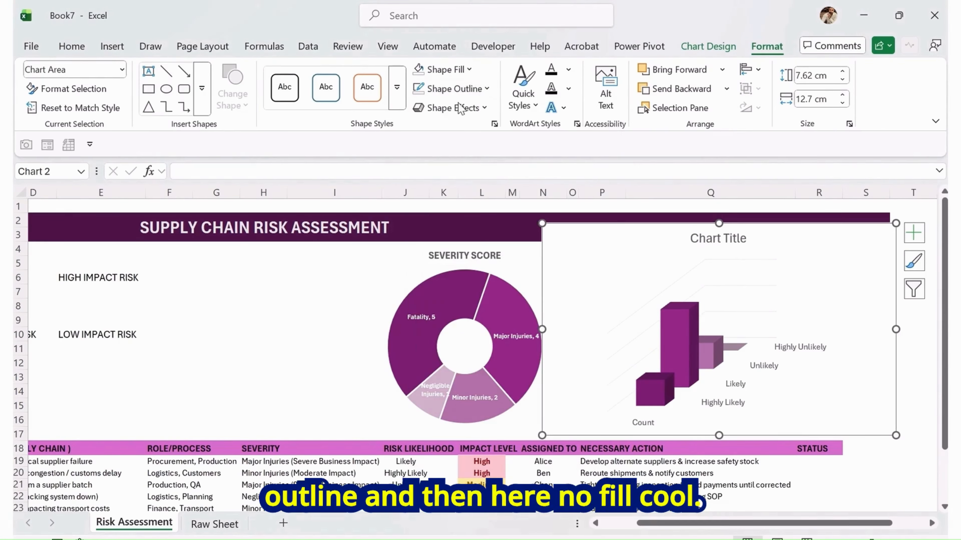
click(467, 73)
click(454, 340)
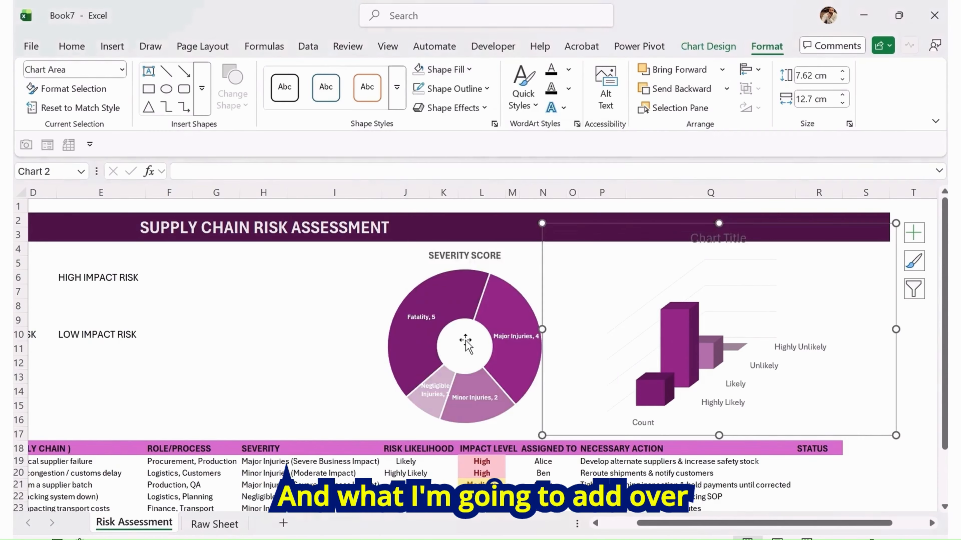
Retitle the chart RISK LIKELIHOOD
click(708, 241)
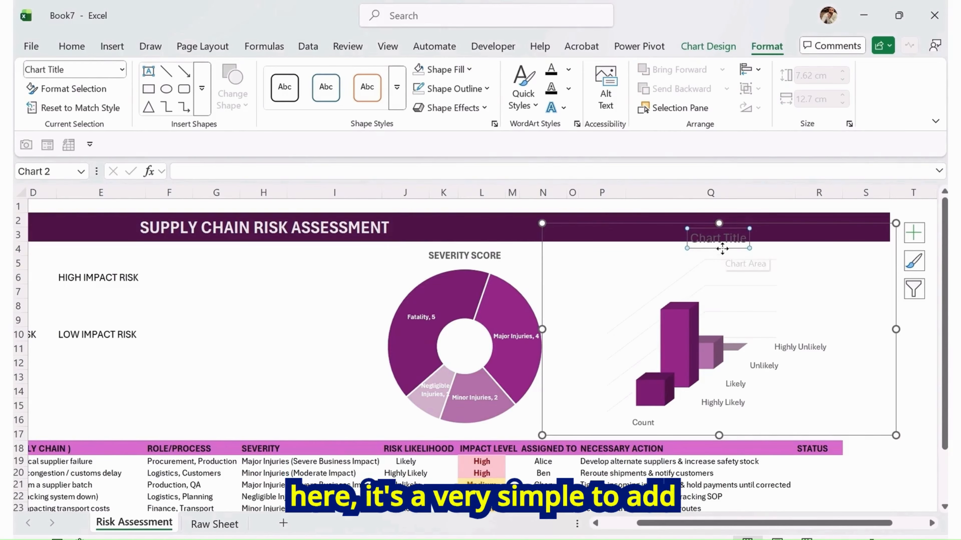
drag(722, 249, 730, 268)
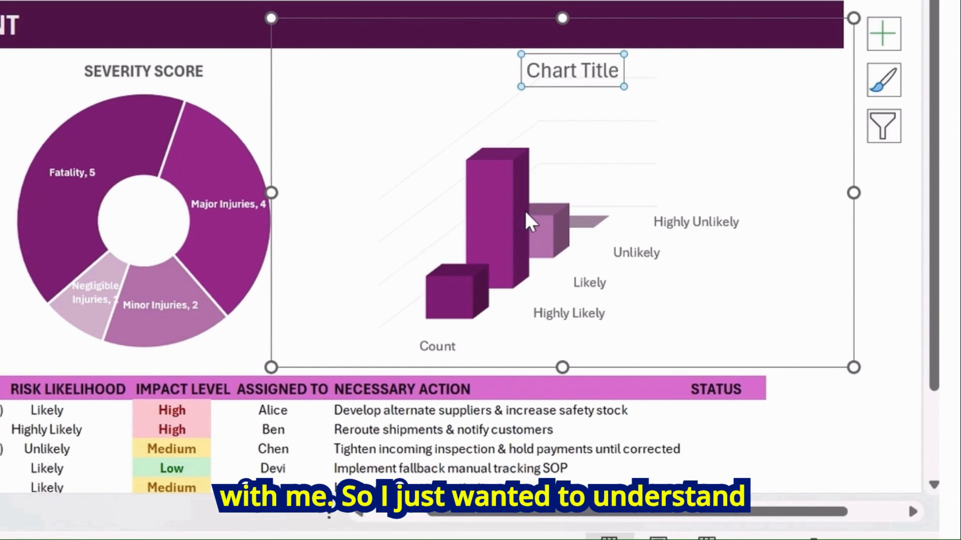
mouse_move(517, 210)
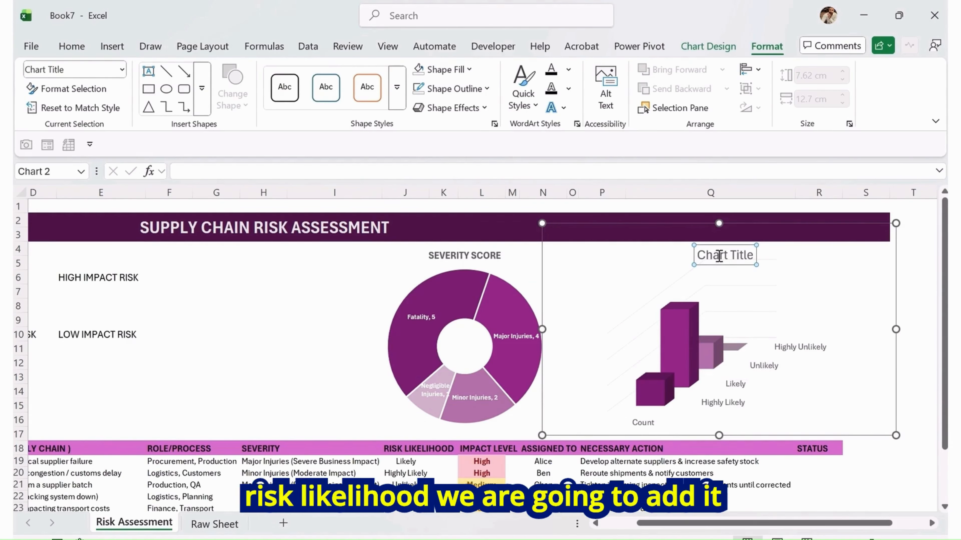
drag(698, 256, 760, 257)
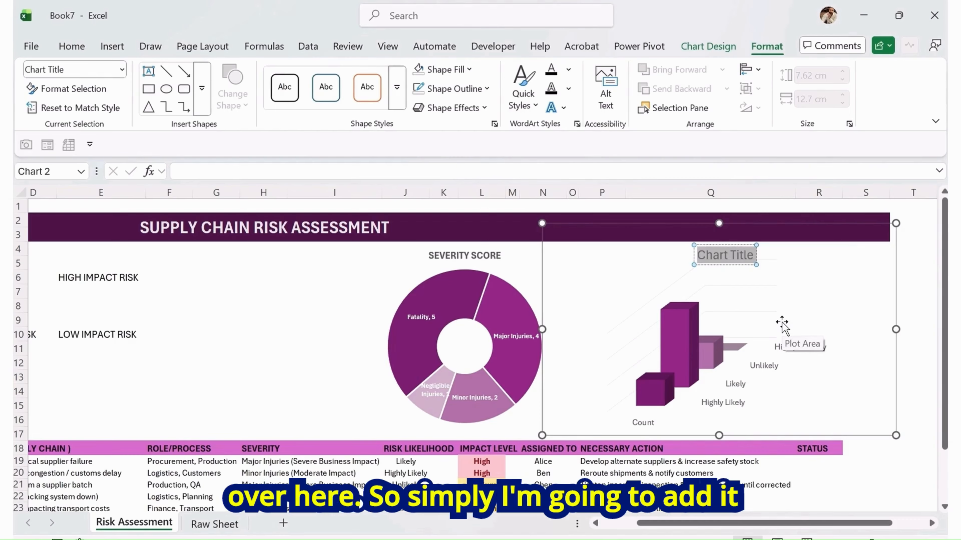
text(RISK)
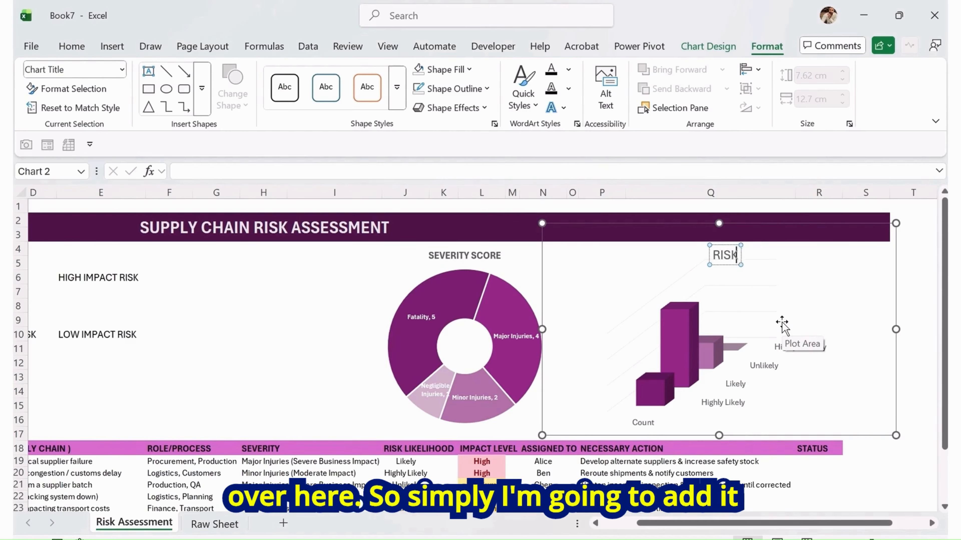
text( LIKELIHOOD)
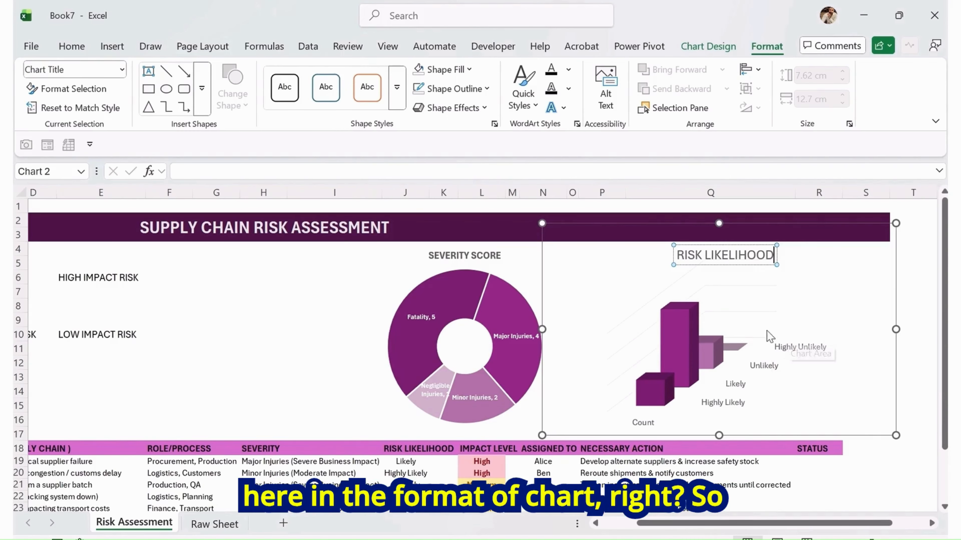
Delete the chart's horizontal category axis label
click(631, 396)
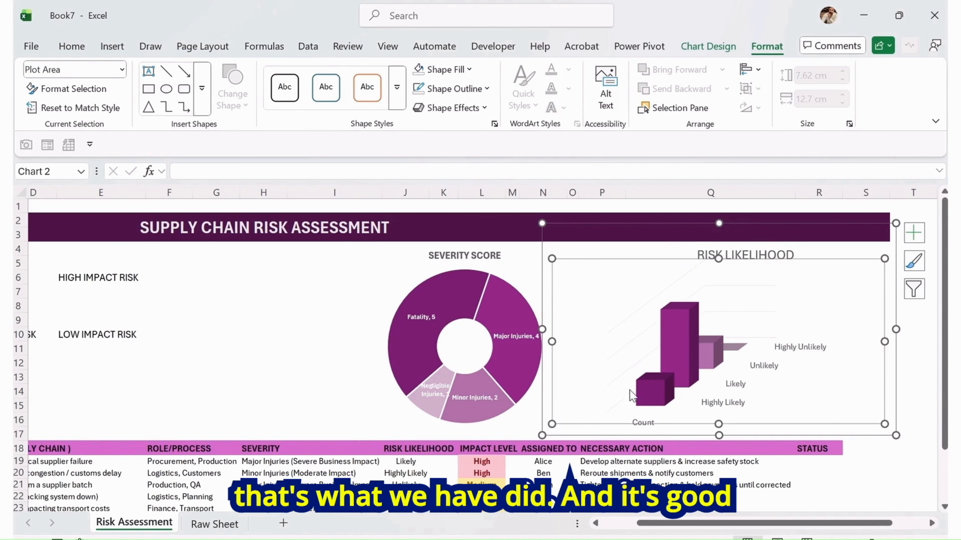
click(644, 418)
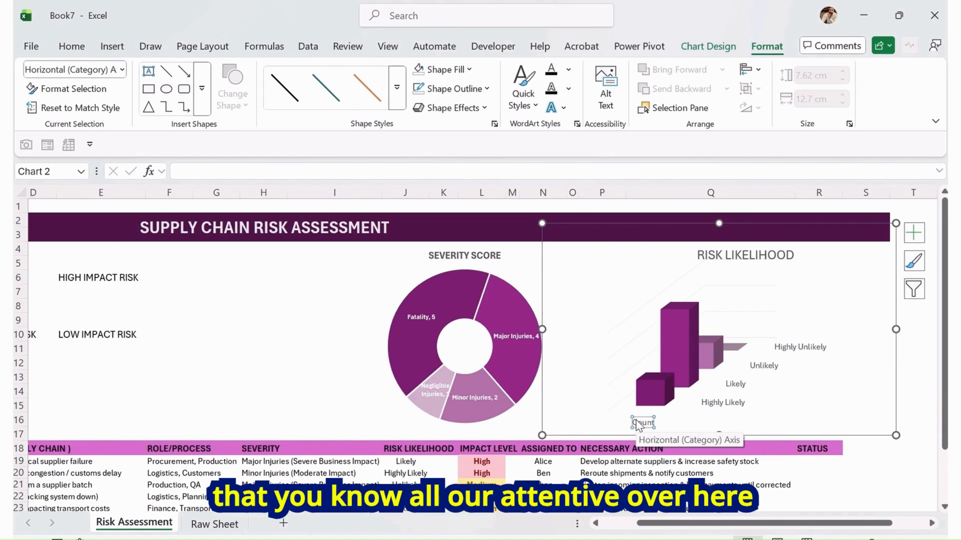
key(Delete)
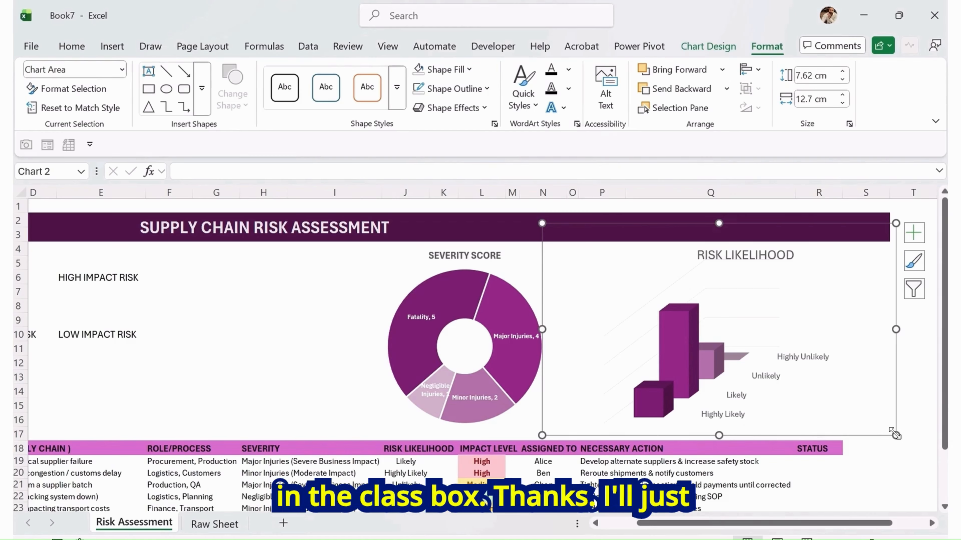
Resize and reposition the likelihood chart to sit right of the doughnut above the table header
drag(893, 434, 844, 437)
drag(542, 223, 563, 244)
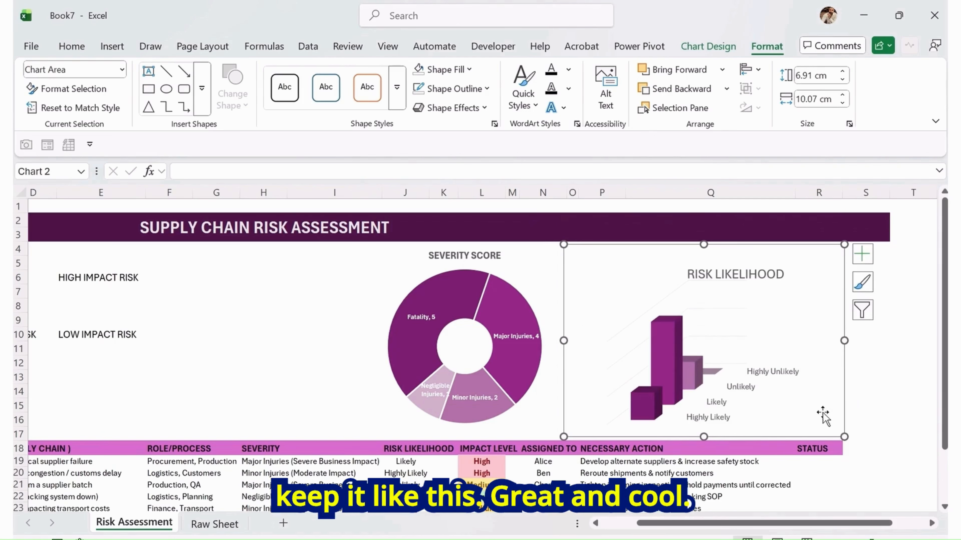
drag(844, 437, 885, 427)
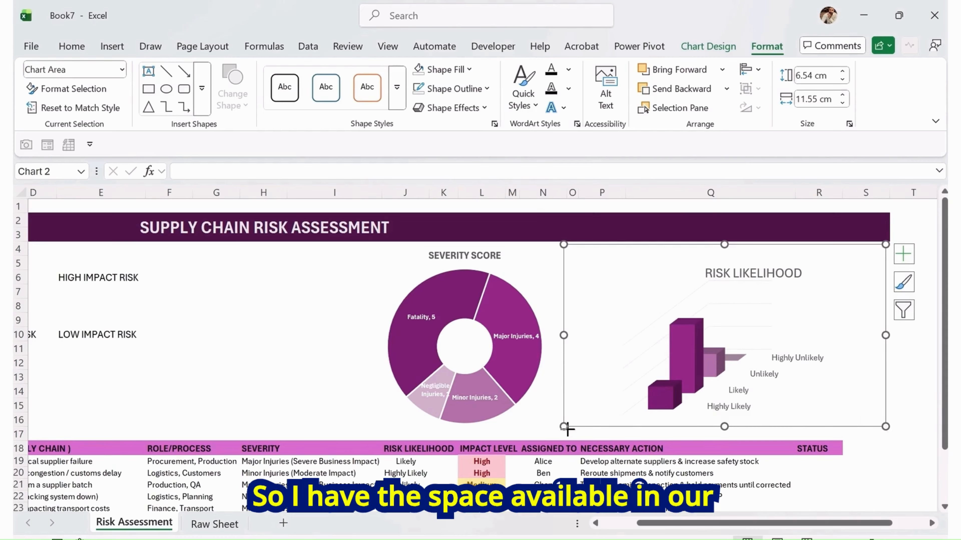
drag(563, 428, 563, 430)
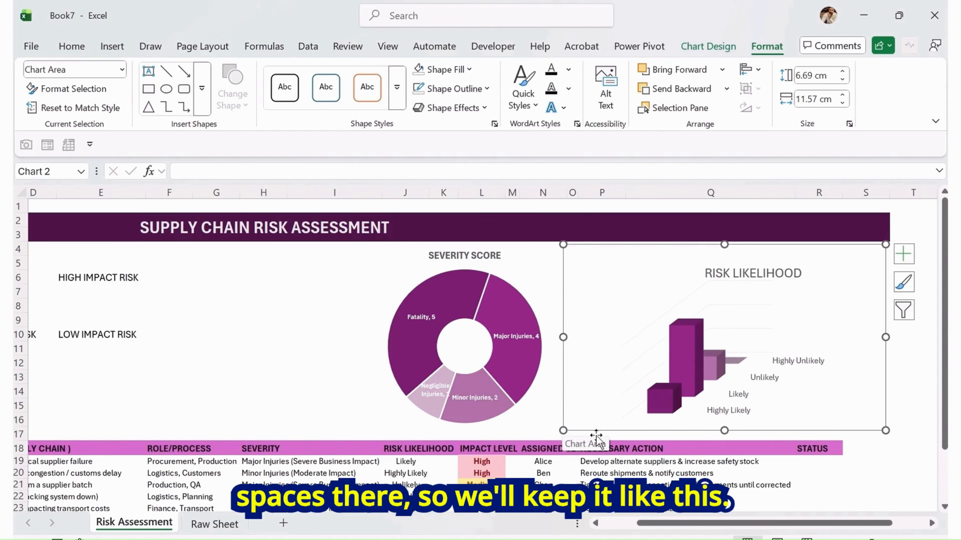
Move the chart title to the top of the chart and decrease its font size to 11
click(732, 269)
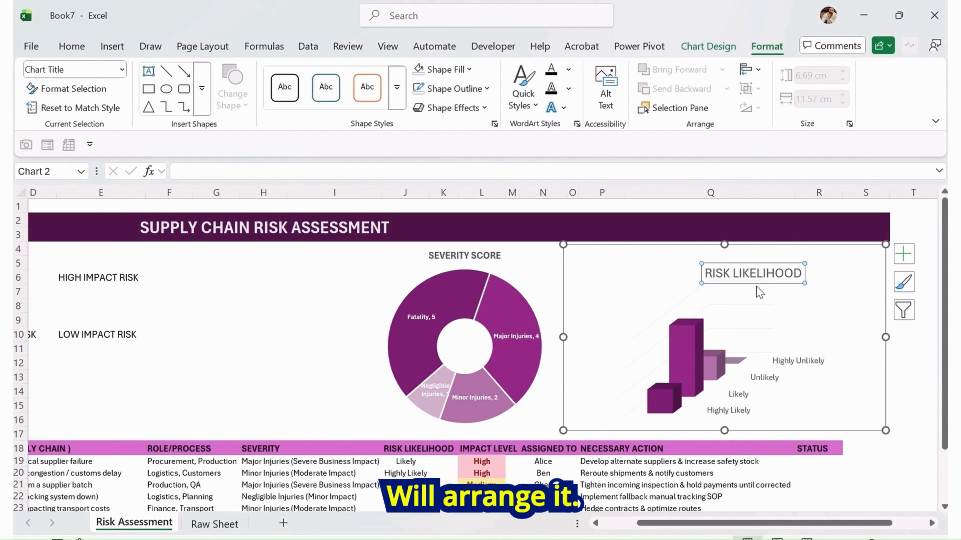
drag(753, 282, 752, 265)
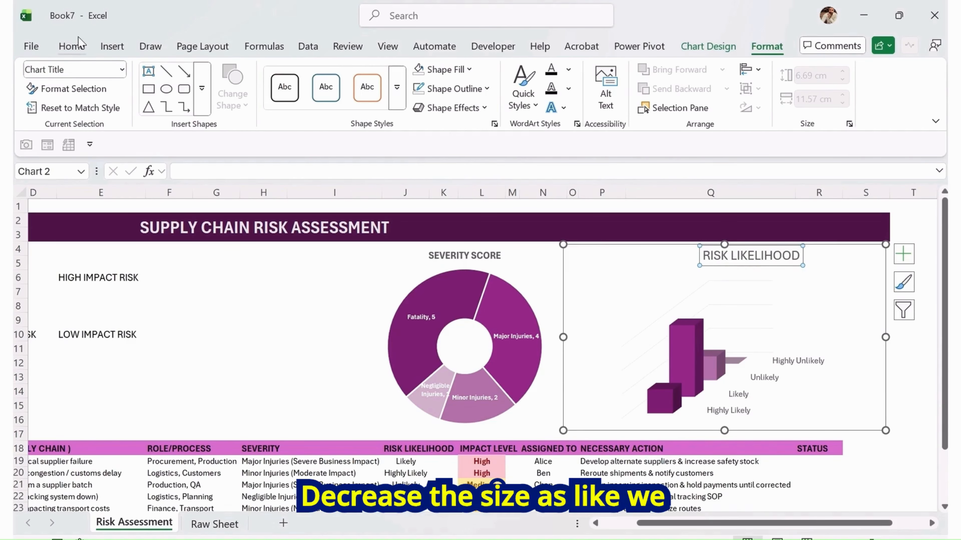
click(71, 46)
click(254, 80)
click(254, 81)
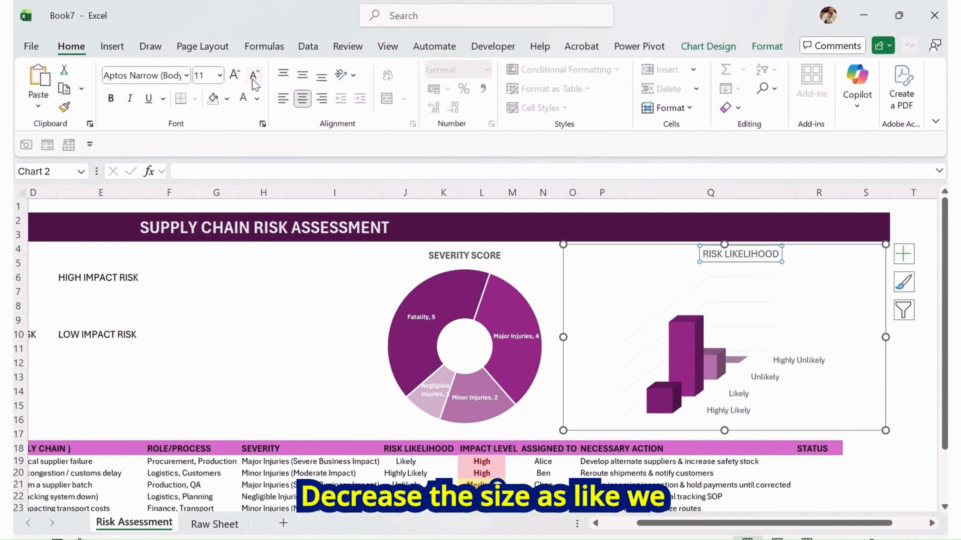
Make the RISK LIKELIHOOD chart title bold and reduce its font size to 10.5 to match the SEVERITY SCORE title
click(433, 256)
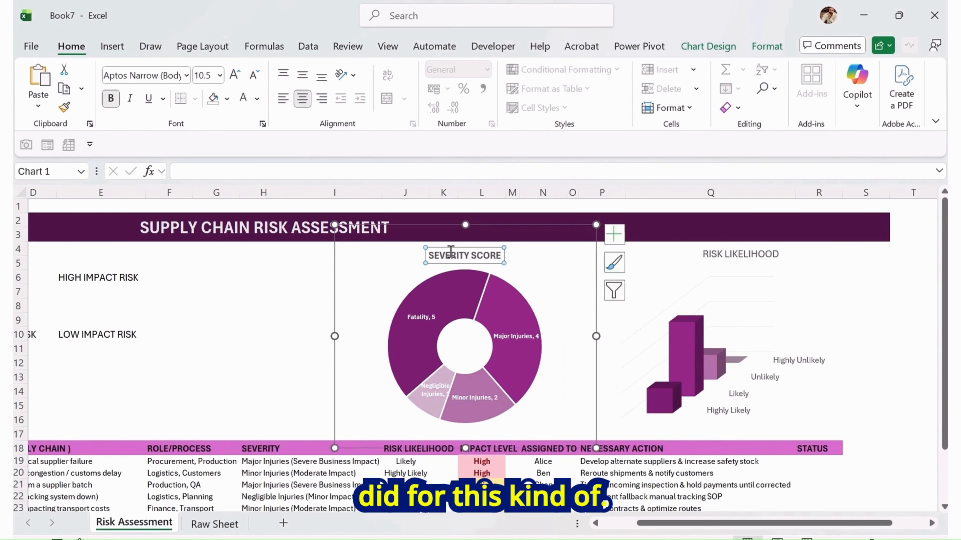
click(450, 256)
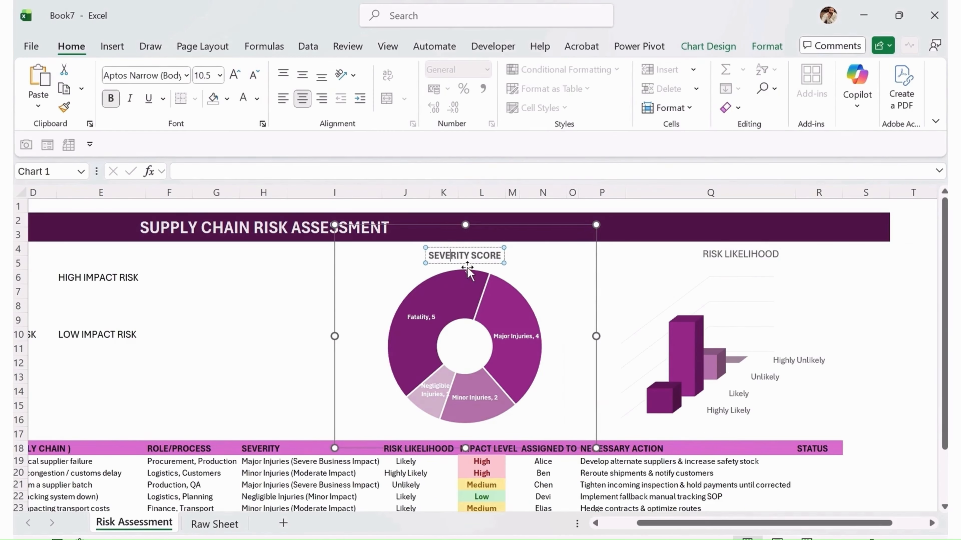
click(727, 260)
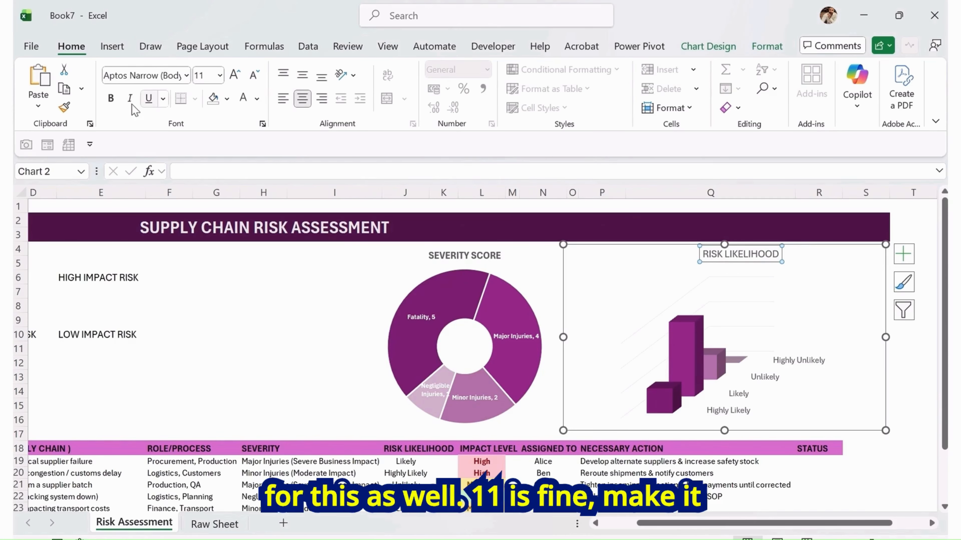
click(111, 99)
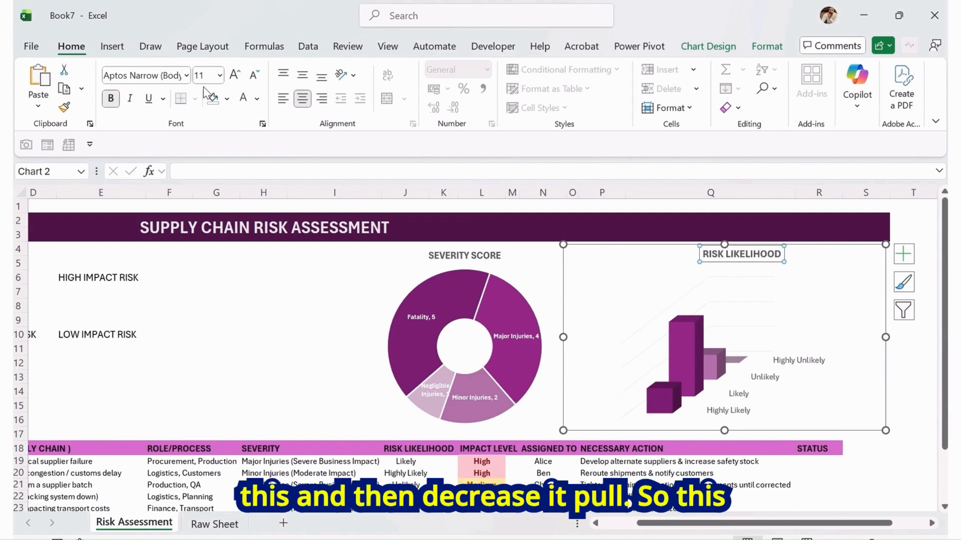
click(253, 76)
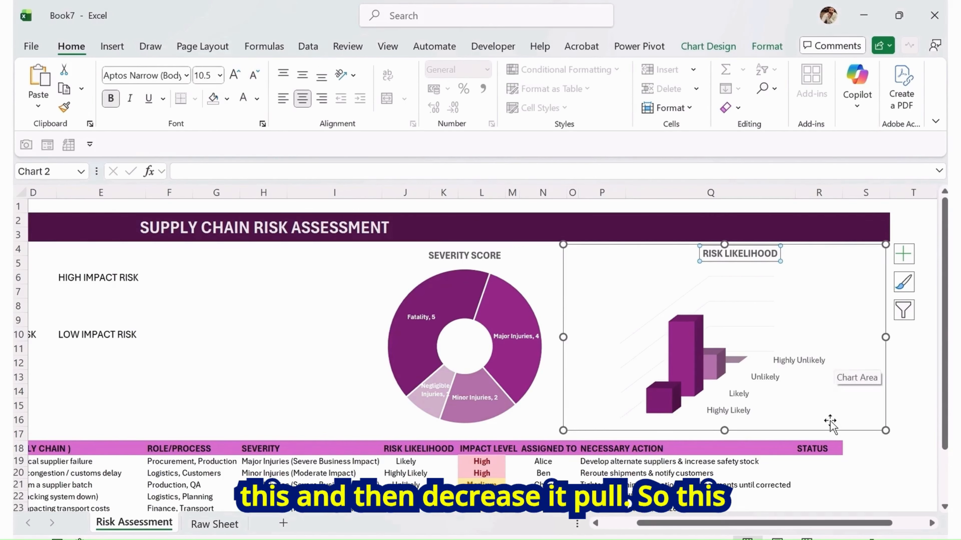
Add data labels to the risk likelihood column chart
click(770, 390)
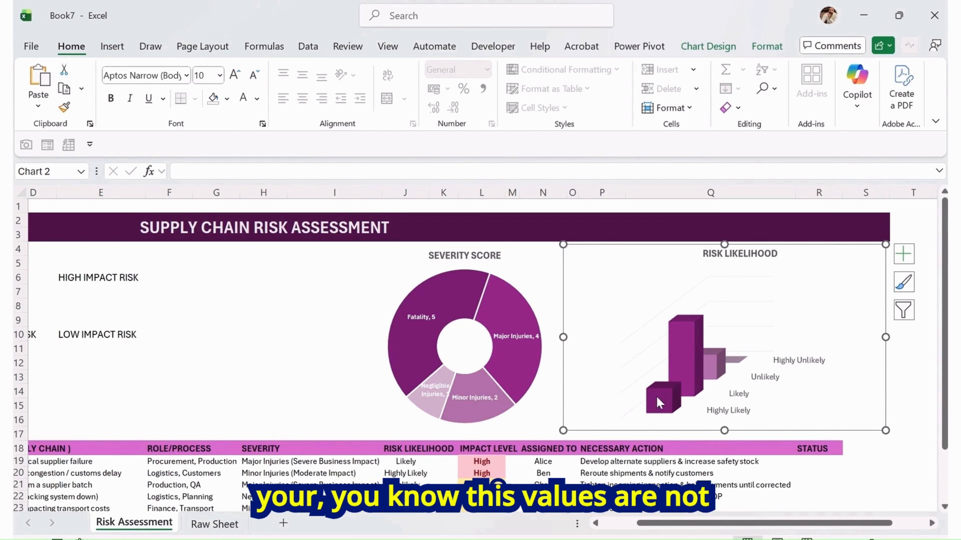
click(904, 254)
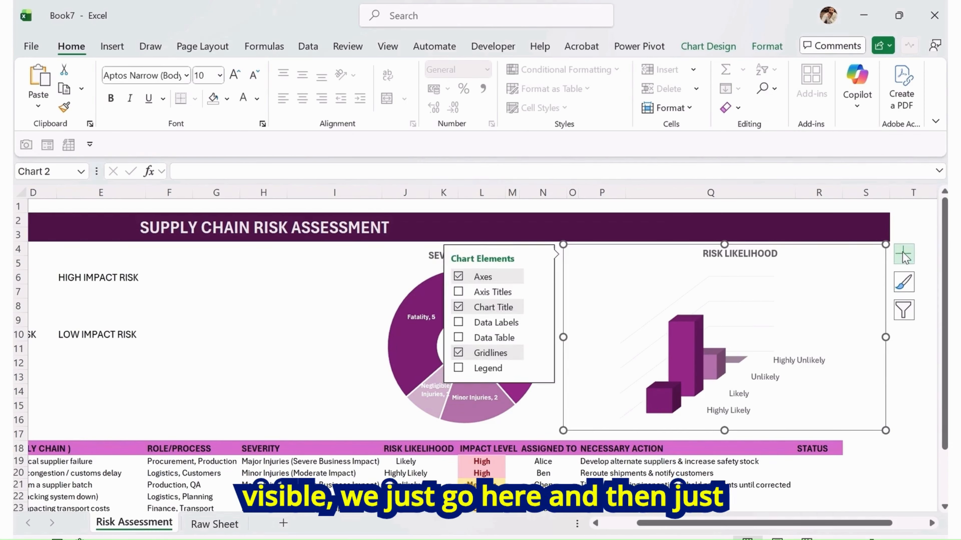
click(459, 323)
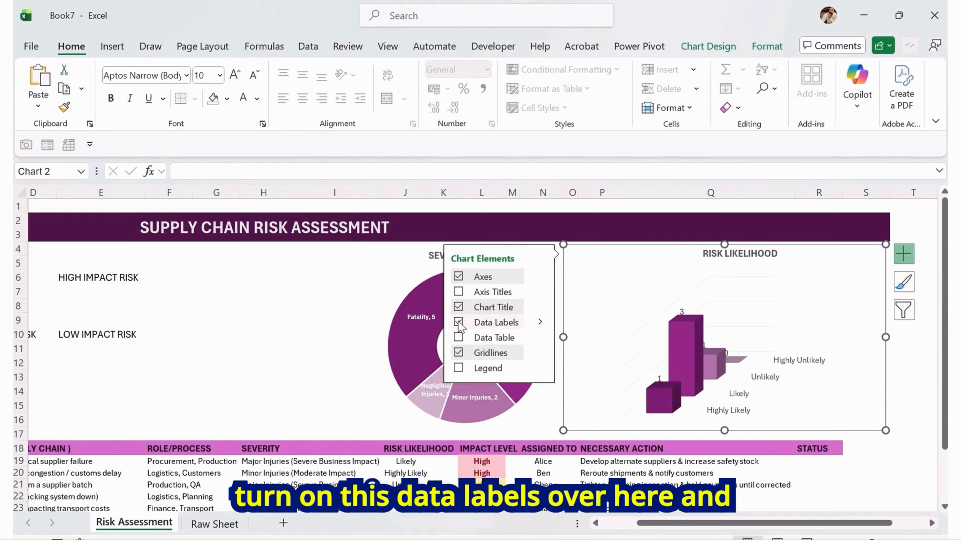
Open the data label format options and give the shortest bar's data label a solid yellow fill
click(540, 322)
click(606, 347)
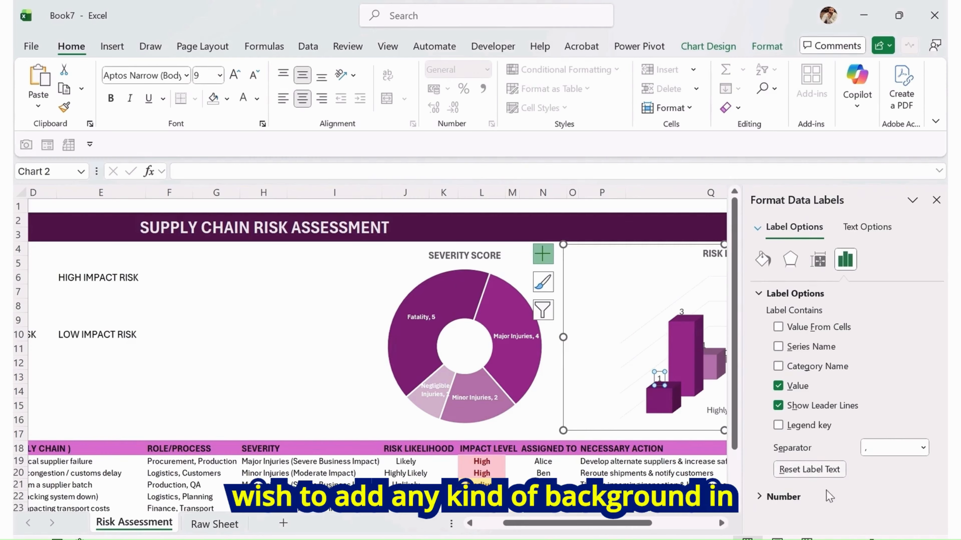
click(763, 259)
click(763, 293)
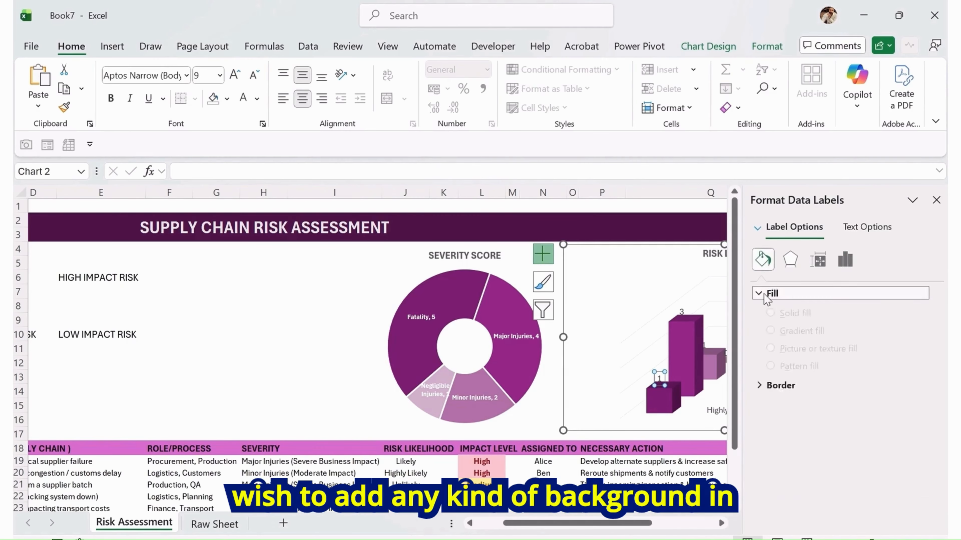
click(771, 334)
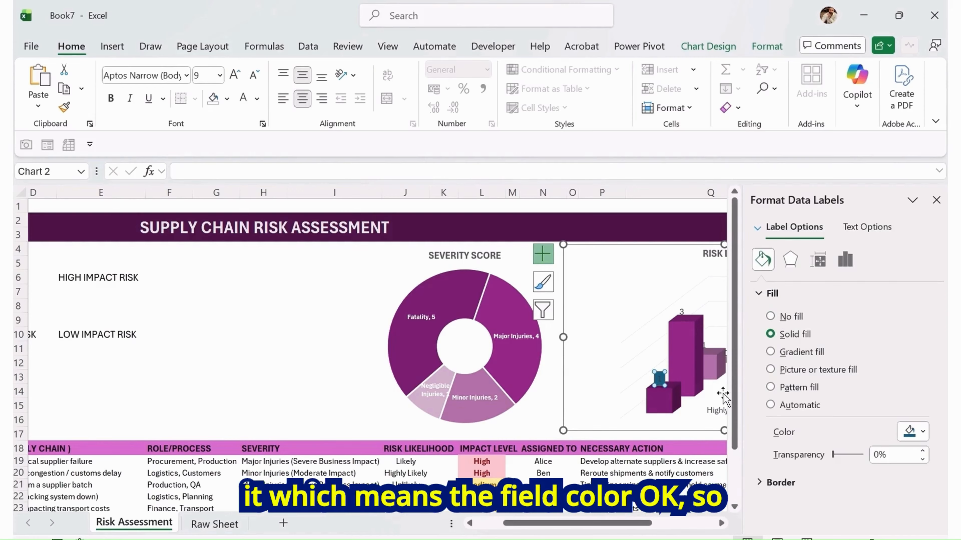
click(915, 432)
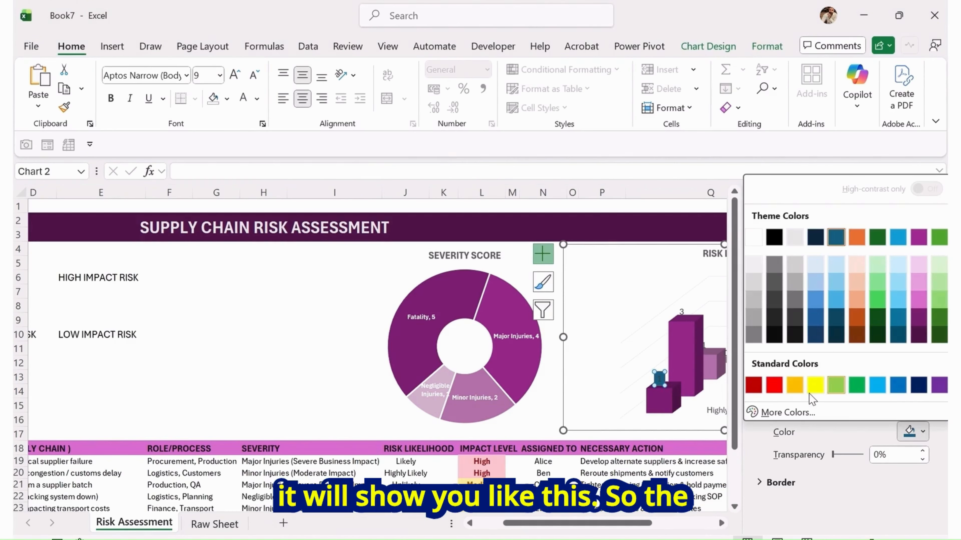
click(815, 385)
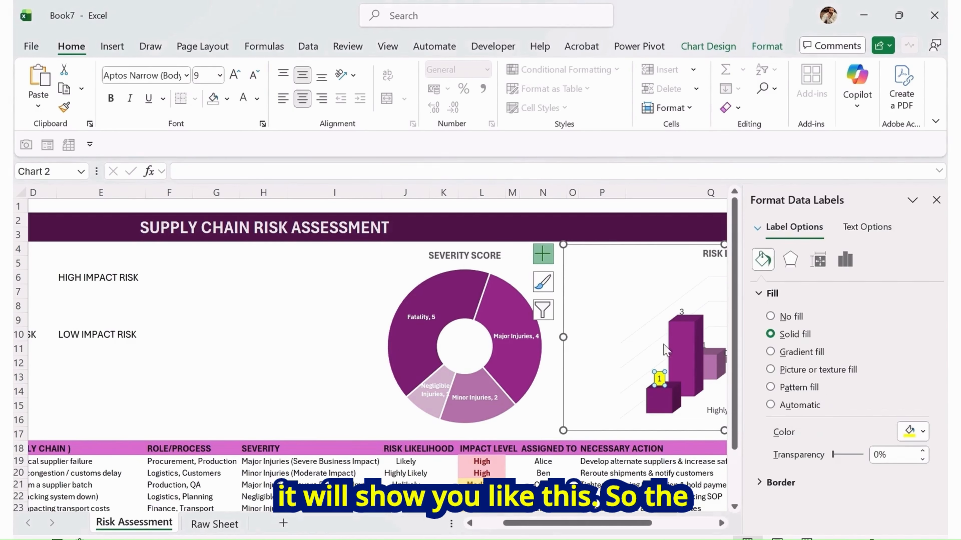
Give the tallest bar's data label a solid yellow fill as well
click(681, 311)
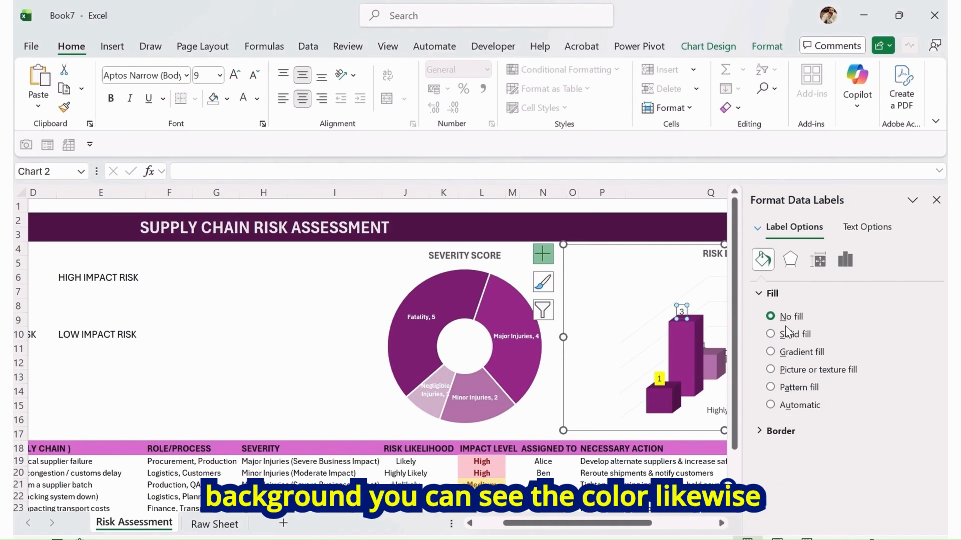
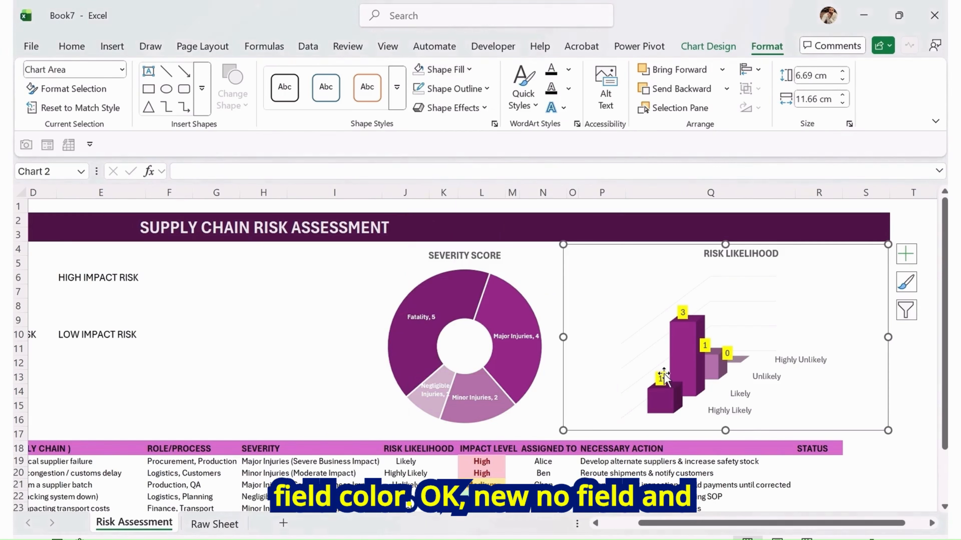
Remove the outline from the risk likelihood chart
click(486, 89)
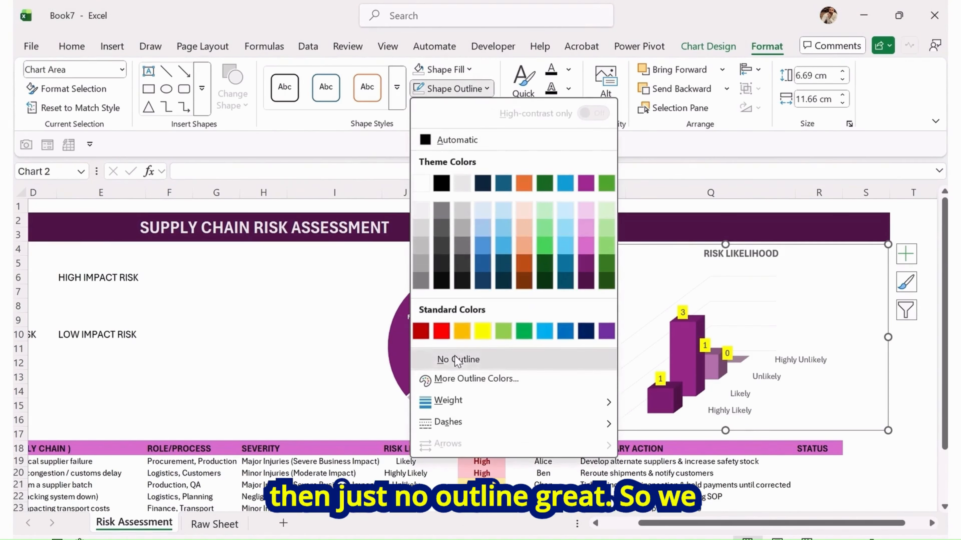
click(447, 359)
click(293, 343)
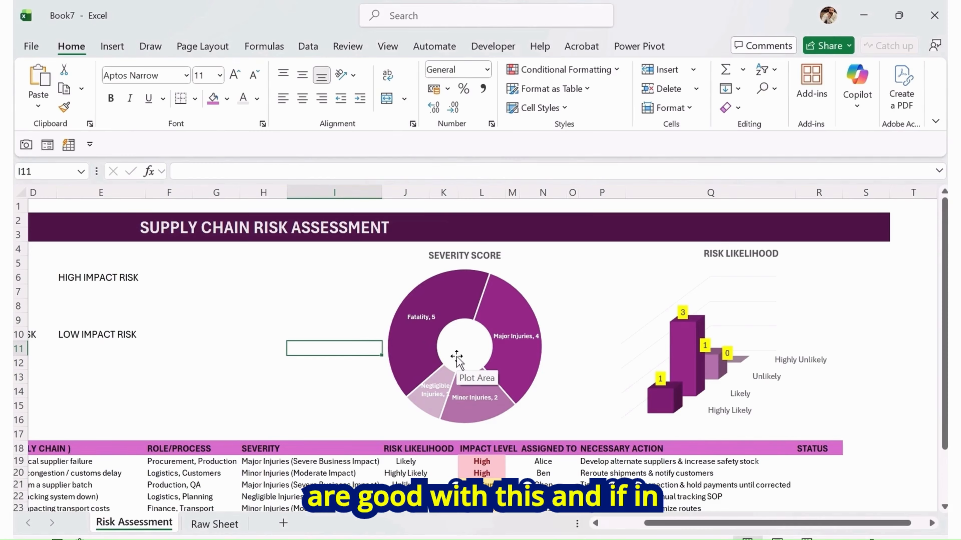
Shift the risk likelihood plot area slightly left and move the severity score chart left toward column G
drag(767, 410, 738, 407)
click(328, 266)
click(348, 307)
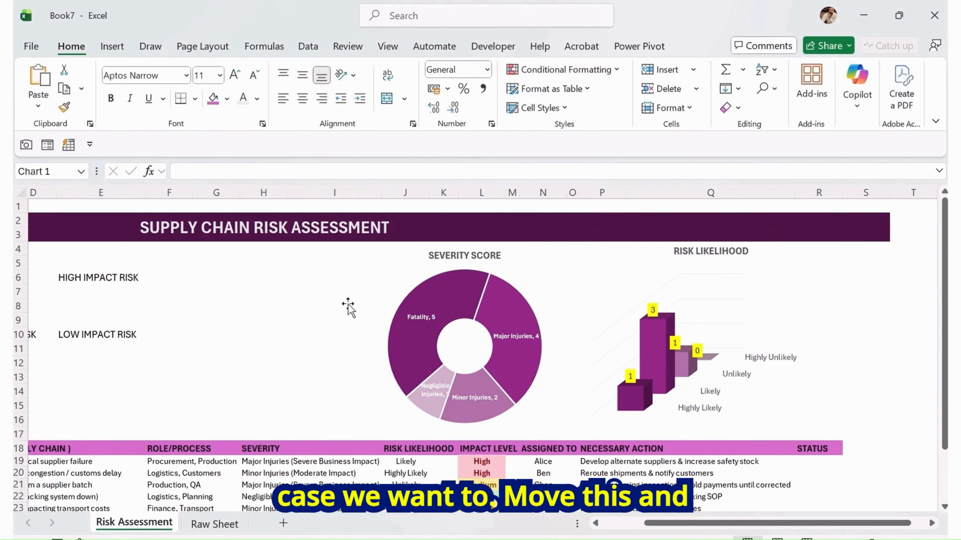
drag(335, 391, 221, 396)
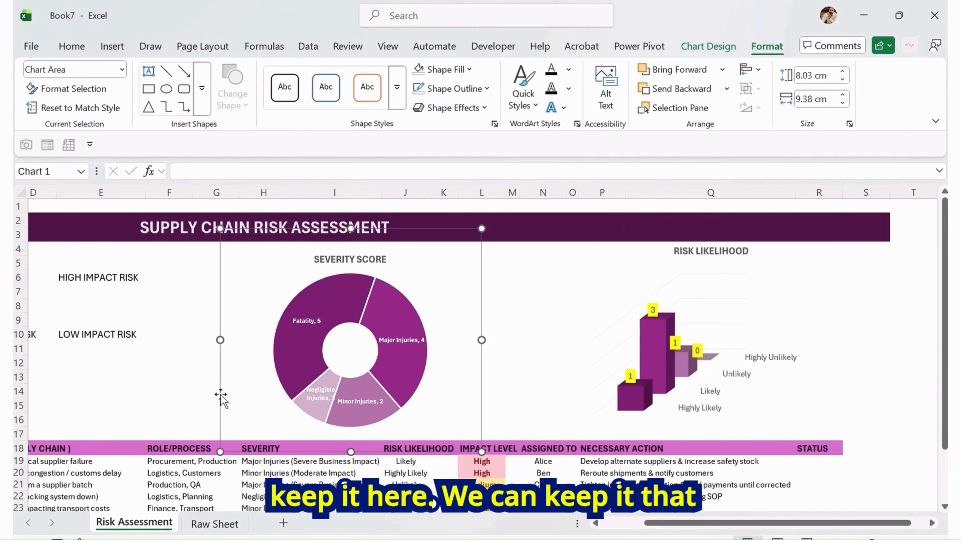
Resize the risk likelihood chart to about 6.99 cm high and 15.96 cm wide, extending it leftward
click(812, 374)
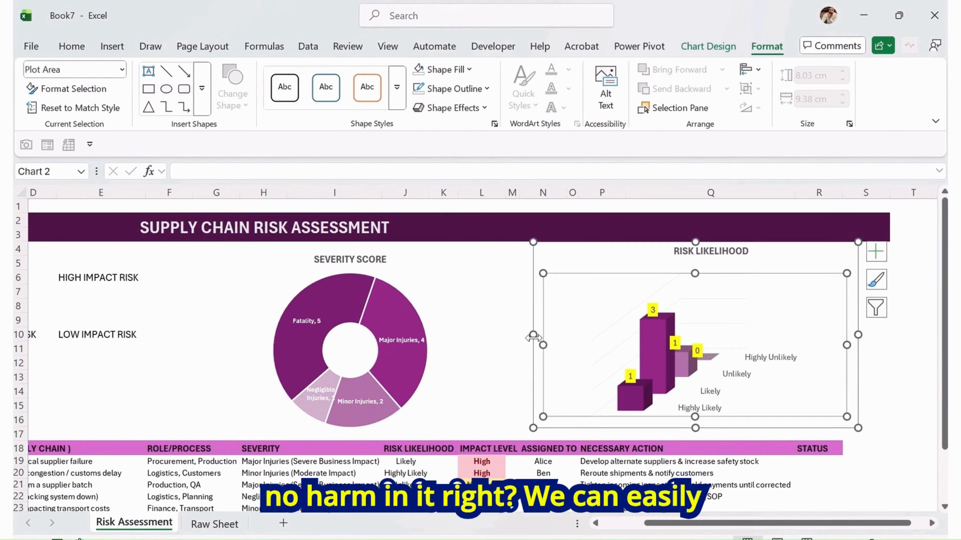
drag(533, 336, 442, 362)
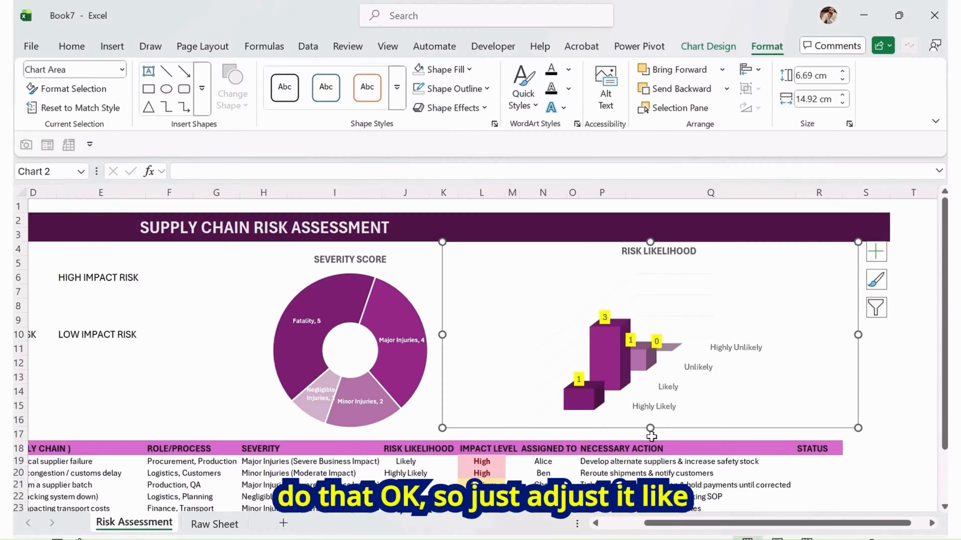
drag(650, 426, 650, 437)
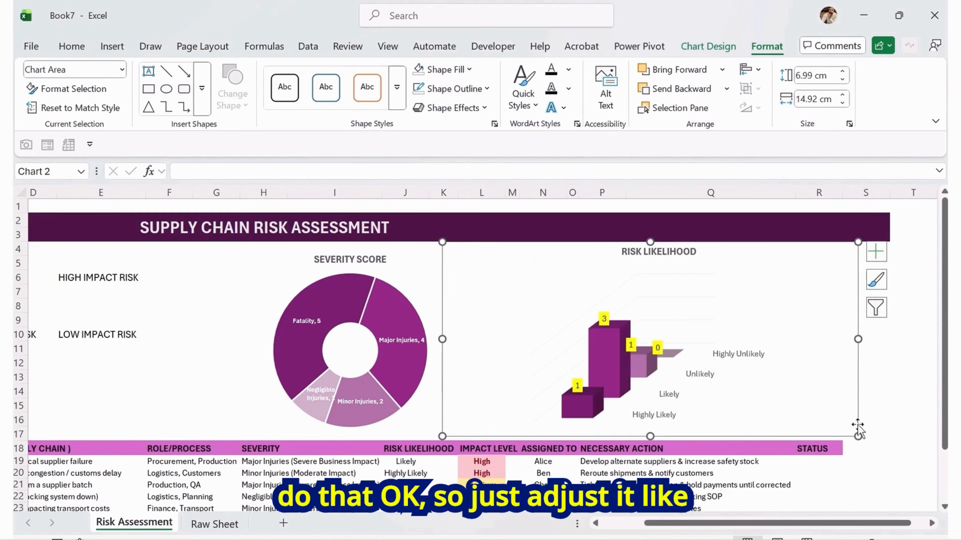
drag(858, 340, 883, 343)
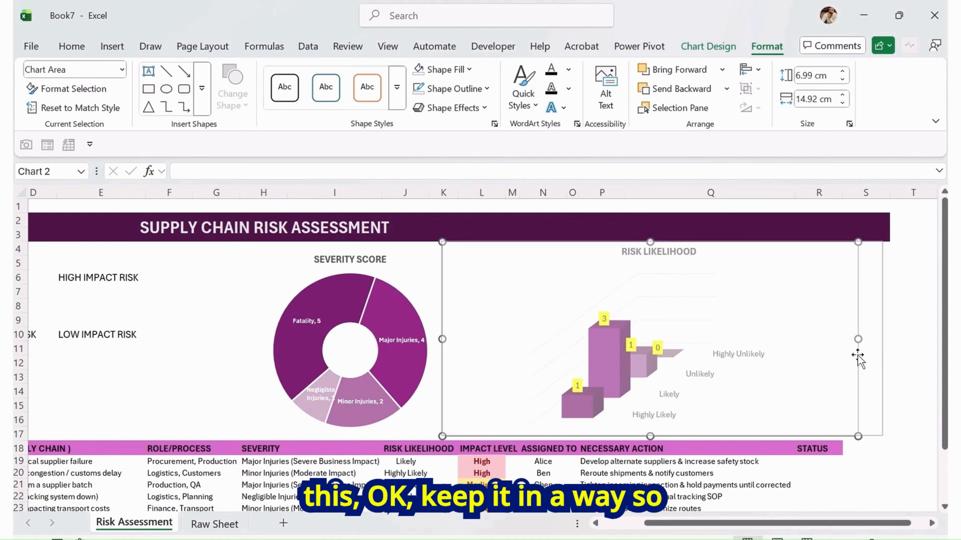
drag(442, 339, 439, 340)
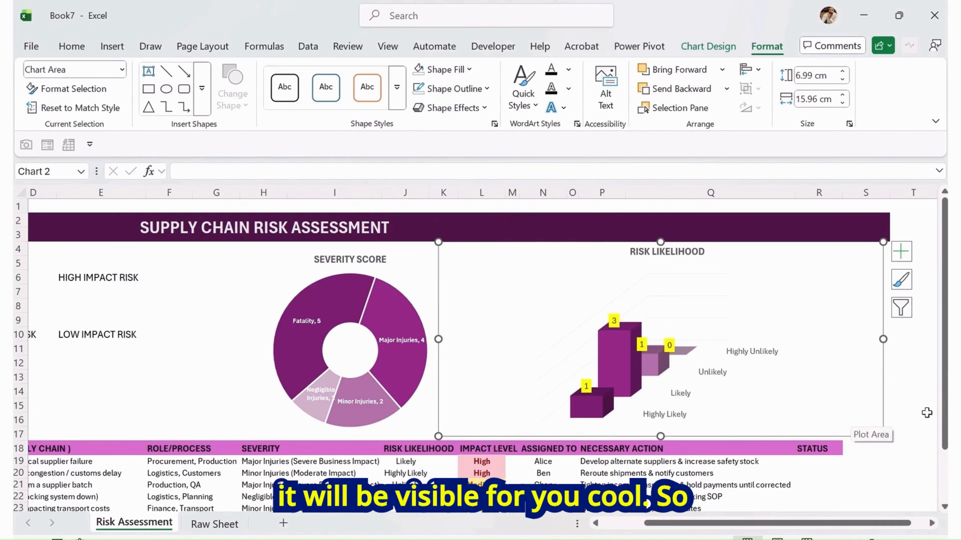
click(913, 362)
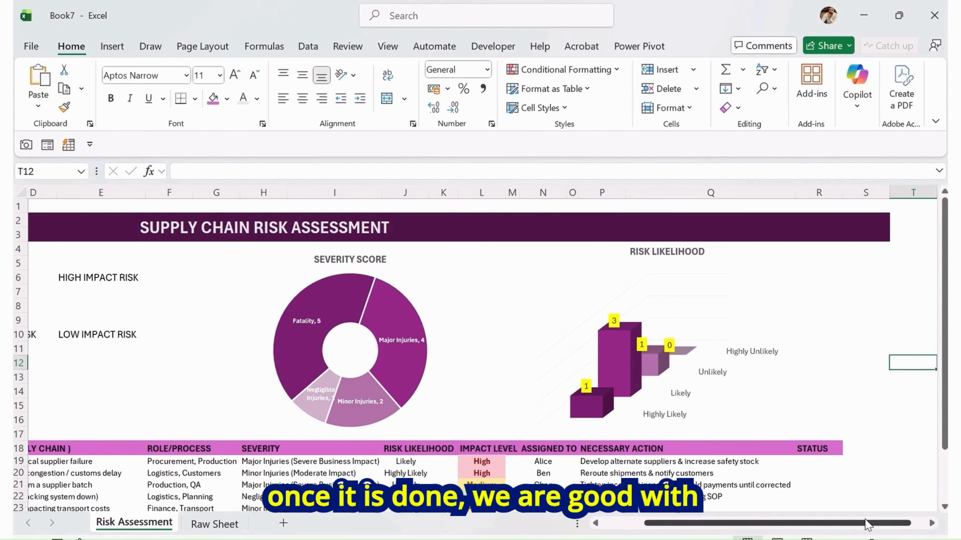
Undo the last two adjustments made on the charts
drag(867, 525, 824, 525)
click(589, 363)
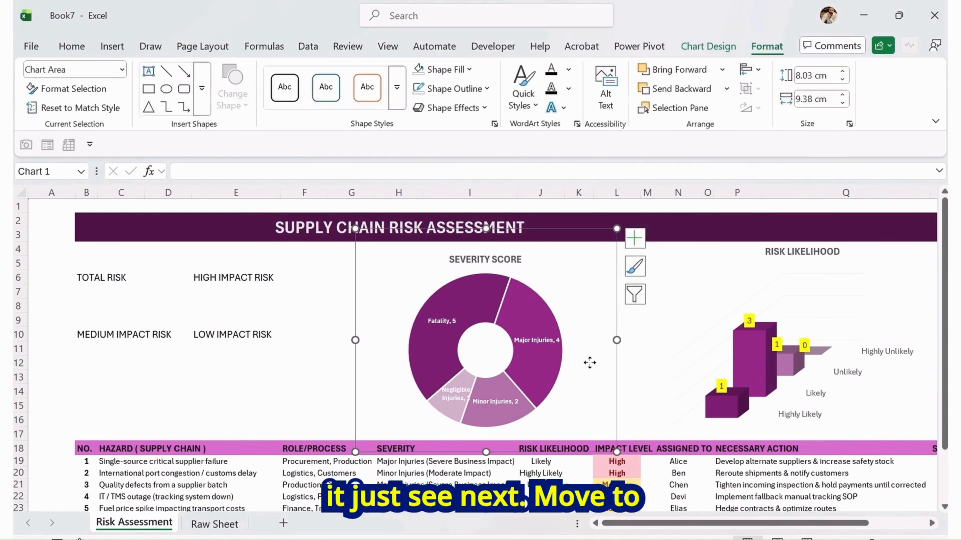
click(611, 376)
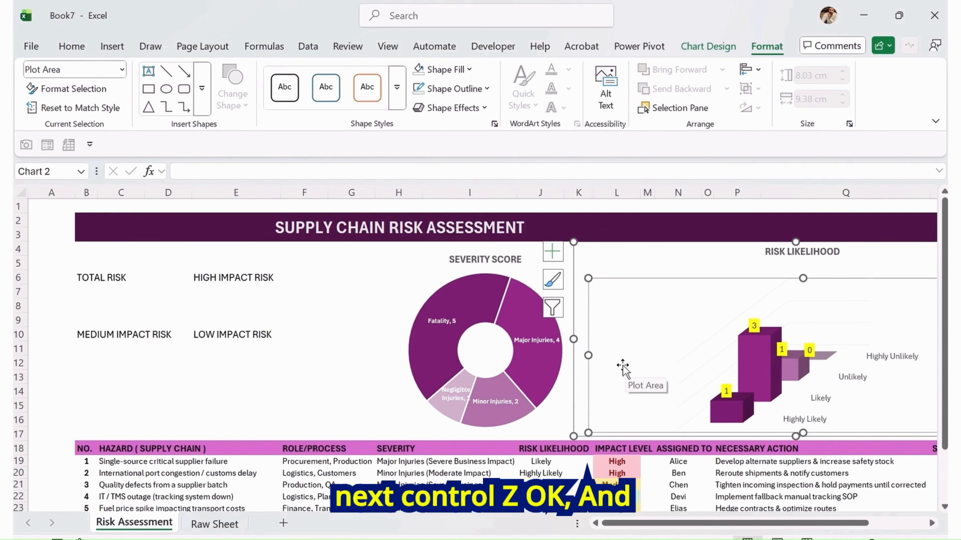
key(ctrl+z)
click(555, 421)
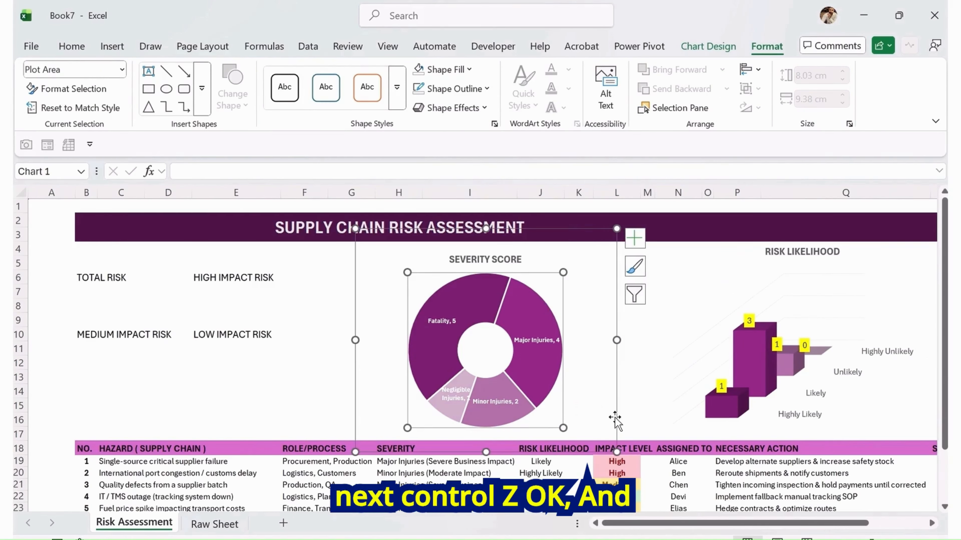
click(628, 418)
key(ctrl+z)
click(305, 333)
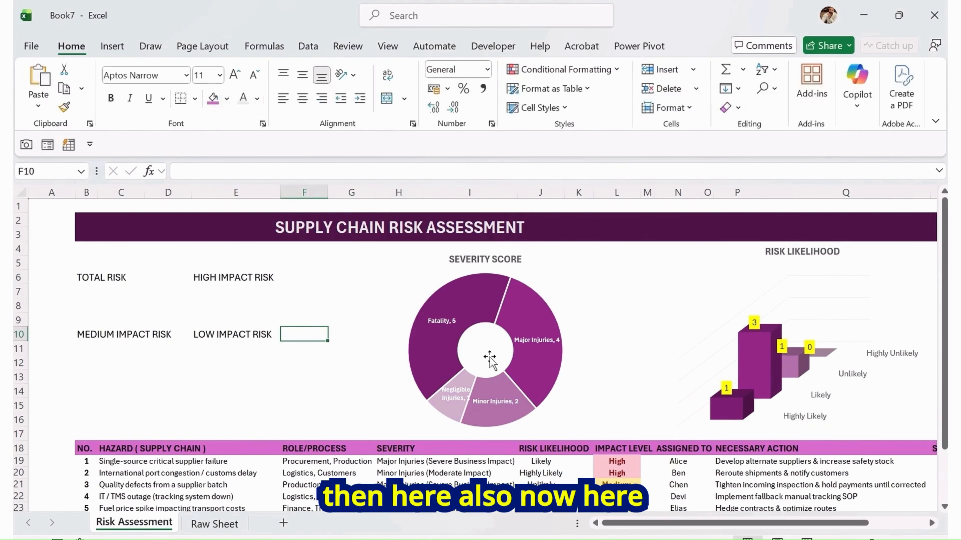
Make the TOTAL RISK, HIGH IMPACT RISK, MEDIUM IMPACT RISK and LOW IMPACT RISK labels bold
click(168, 391)
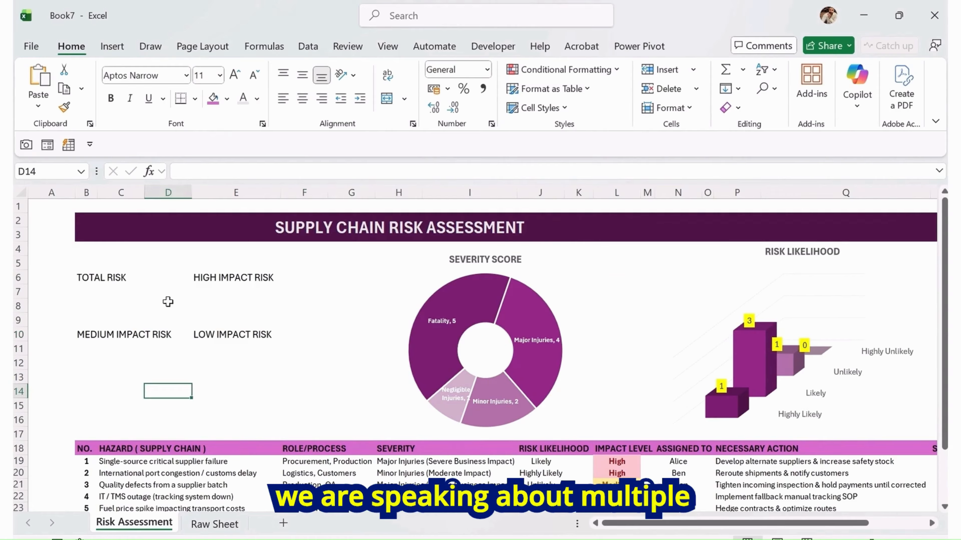
click(111, 287)
click(85, 280)
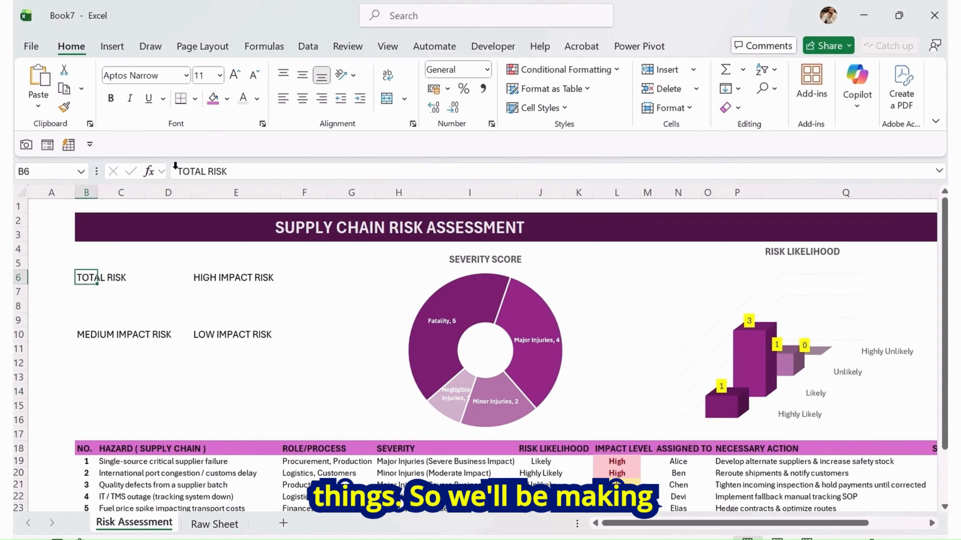
click(110, 99)
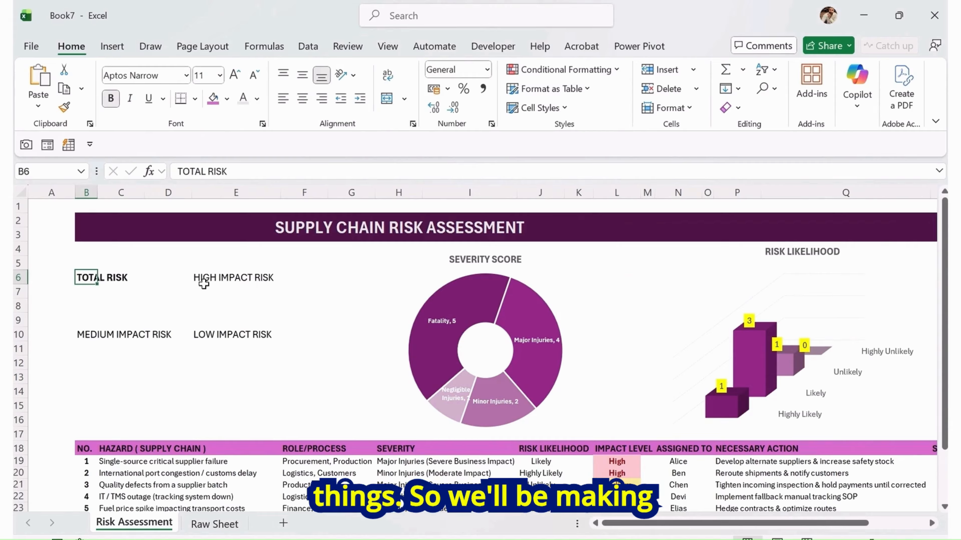
click(203, 284)
click(110, 99)
click(126, 332)
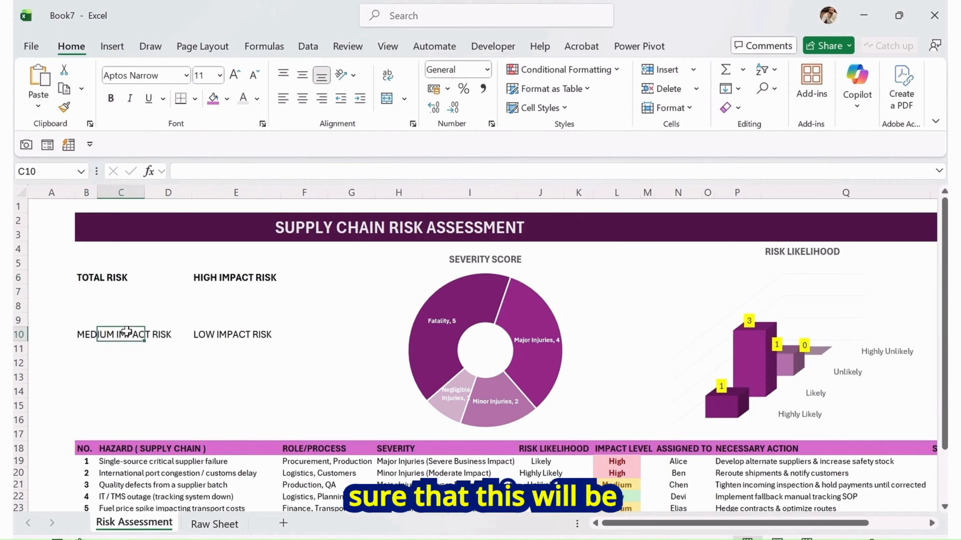
click(87, 332)
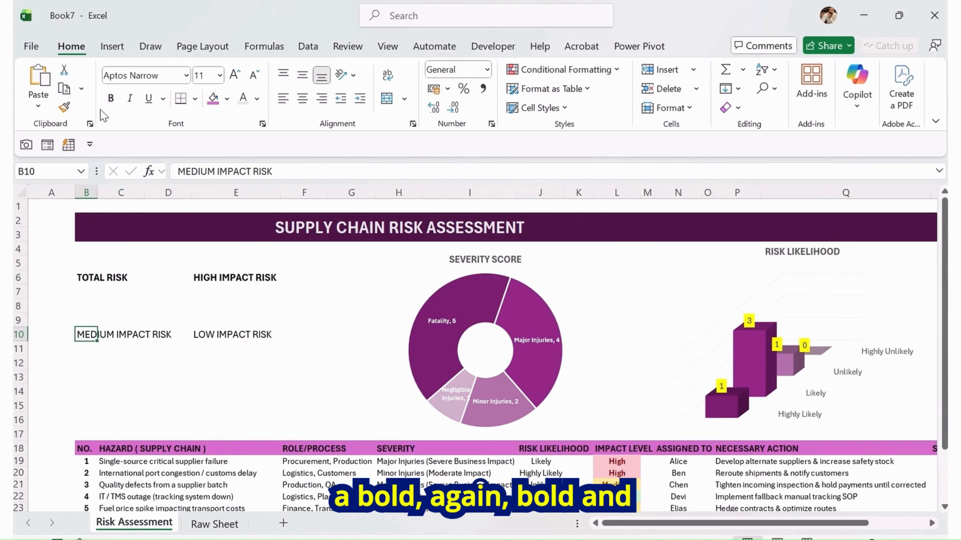
click(110, 99)
click(234, 332)
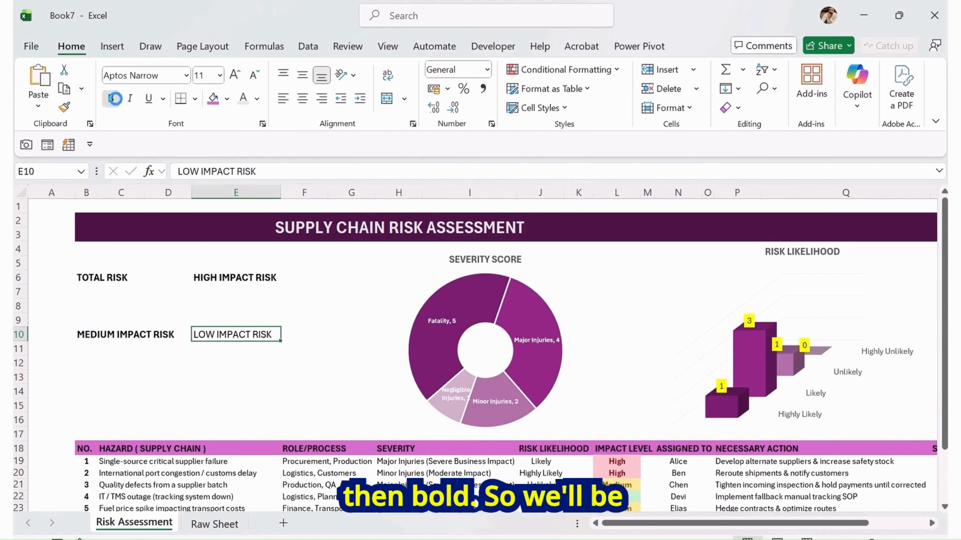
click(110, 99)
Merge and center the three-row blocks below LOW IMPACT RISK (E11:E13) and MEDIUM IMPACT RISK (B11:C13)
click(222, 352)
drag(230, 348, 229, 378)
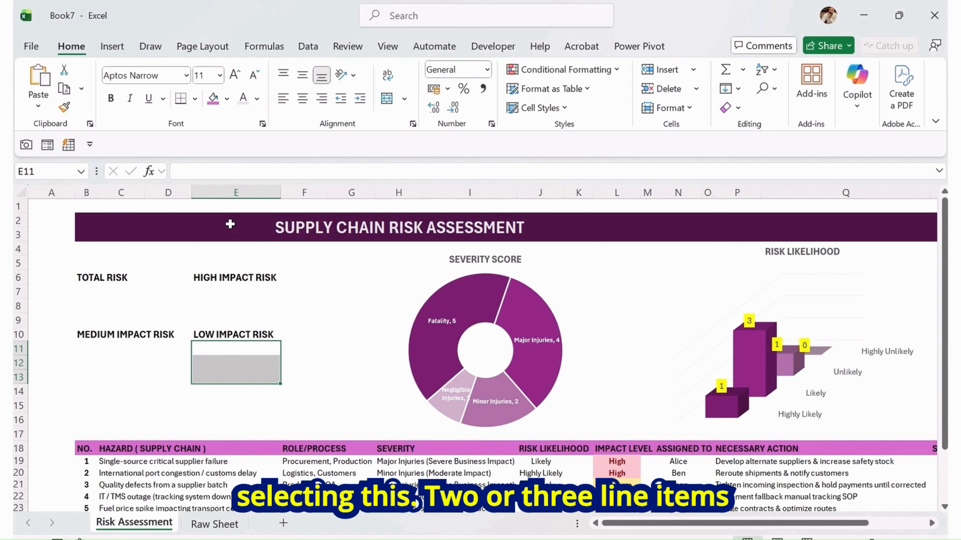
click(386, 98)
drag(129, 352, 128, 375)
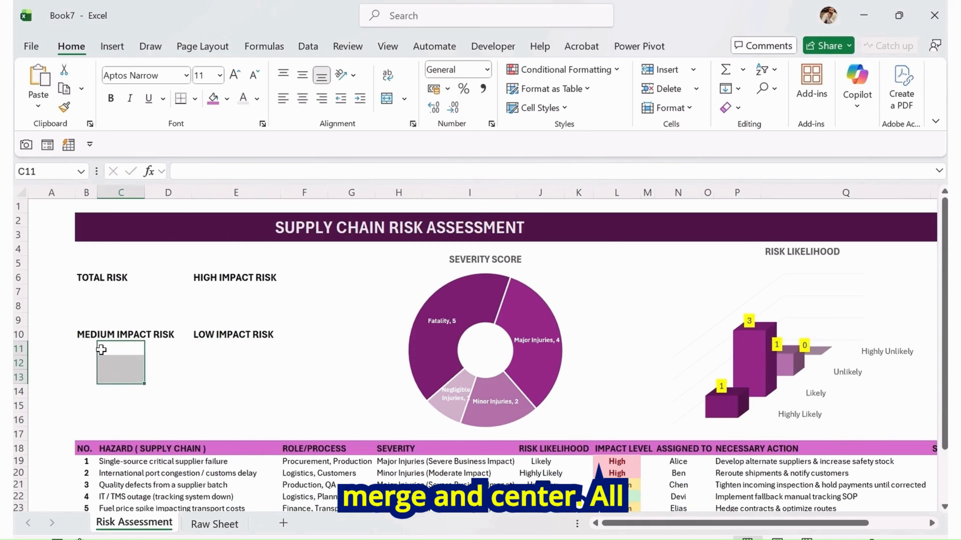
drag(91, 350, 131, 376)
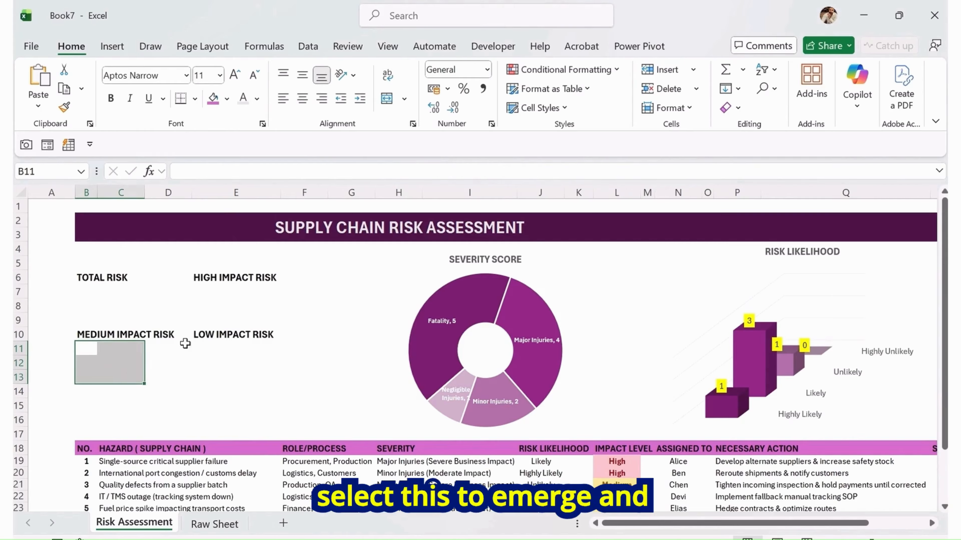
click(387, 99)
Merge and center the three-row blocks below TOTAL RISK (B7:C9) and HIGH IMPACT RISK (E7:E9)
drag(95, 291, 149, 320)
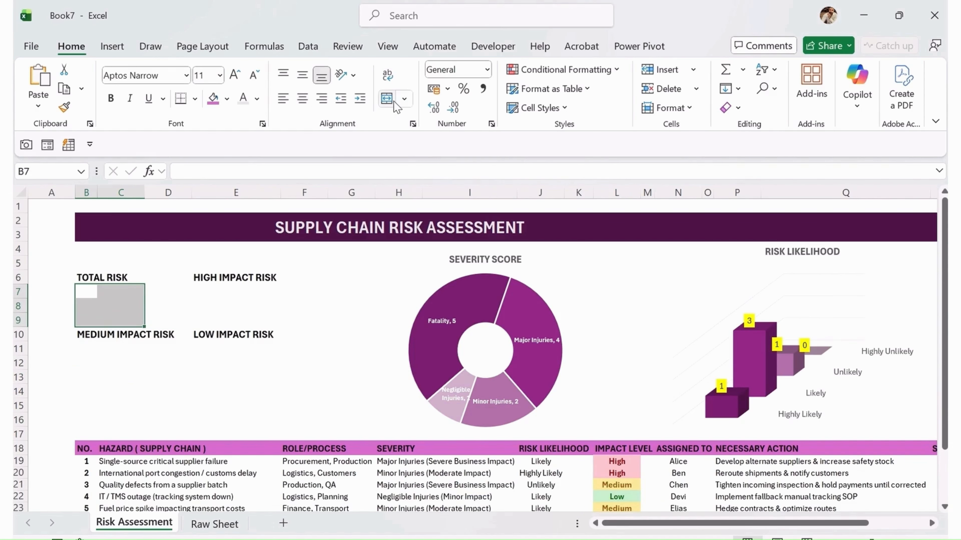
click(387, 99)
drag(199, 288, 253, 317)
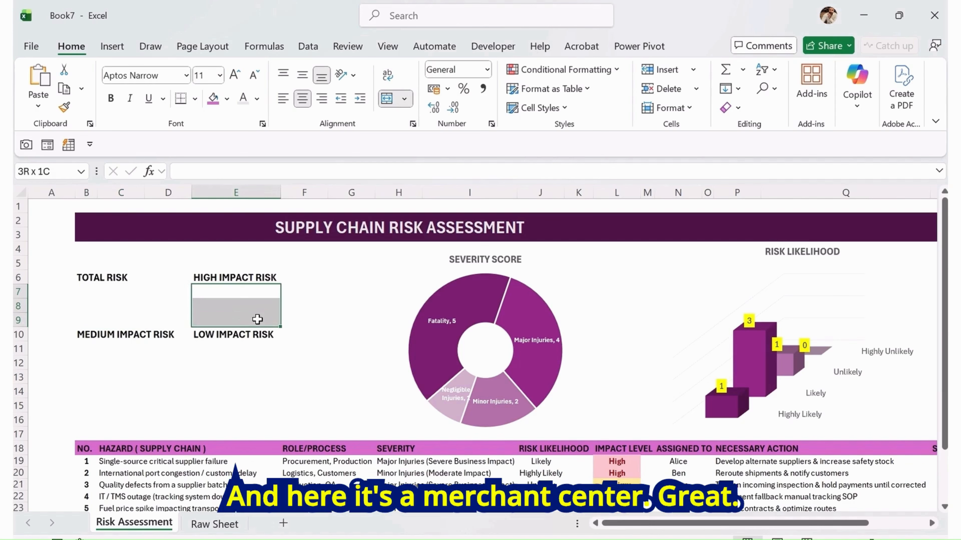
click(387, 99)
Add an outside border around the TOTAL RISK and HIGH IMPACT RISK label row B6:E6
click(124, 291)
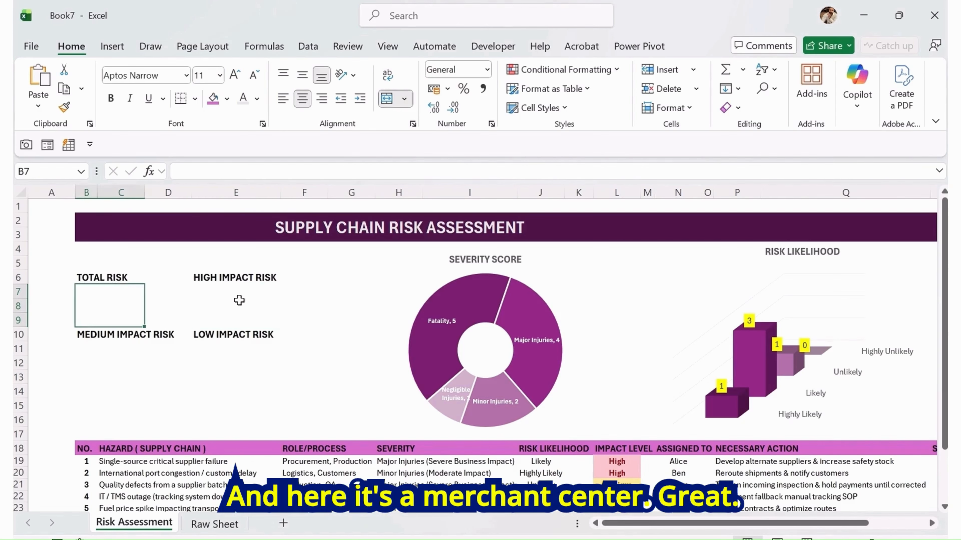
click(225, 316)
click(127, 368)
click(235, 380)
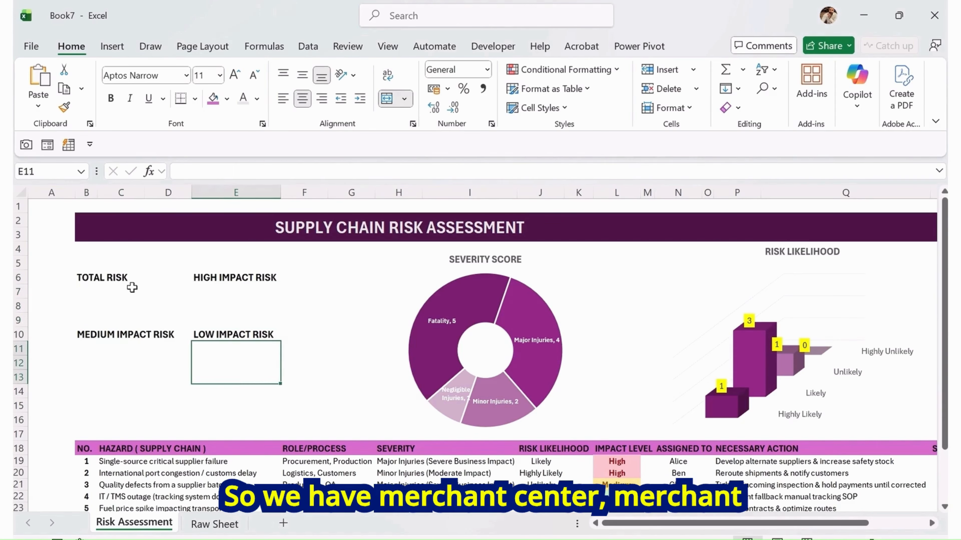
click(99, 277)
drag(84, 278, 249, 278)
click(195, 99)
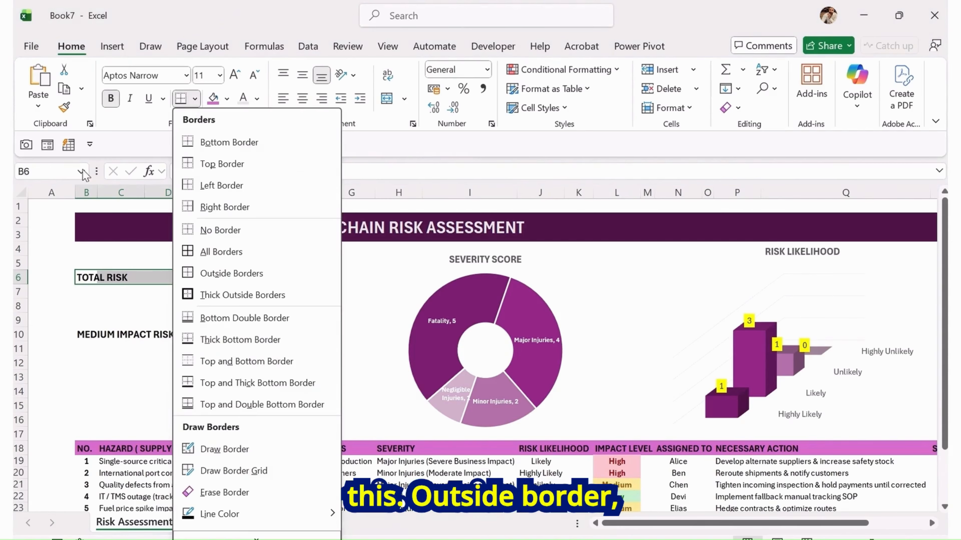
click(267, 297)
Apply the same outside border around the MEDIUM IMPACT RISK and LOW IMPACT RISK label row B10:E10
drag(114, 335, 251, 338)
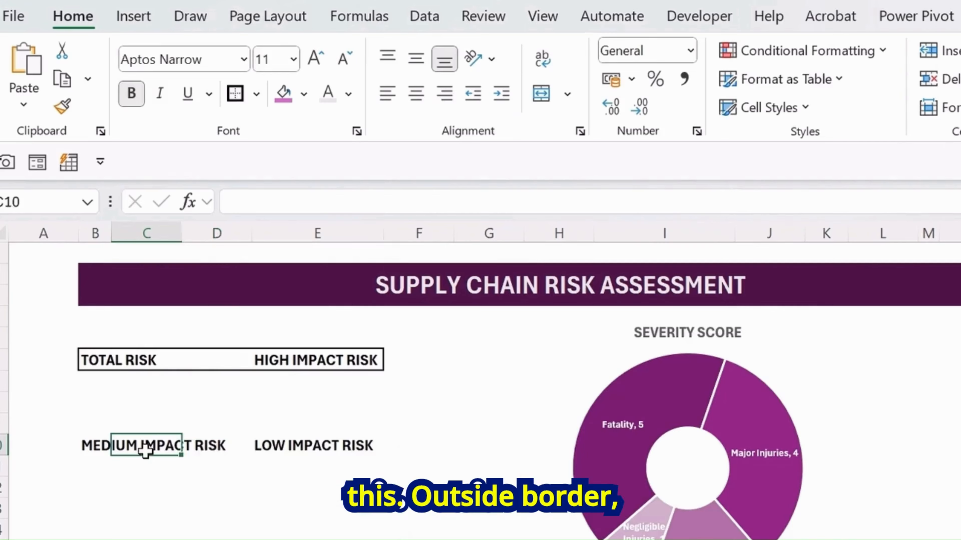
click(108, 461)
drag(90, 442, 300, 444)
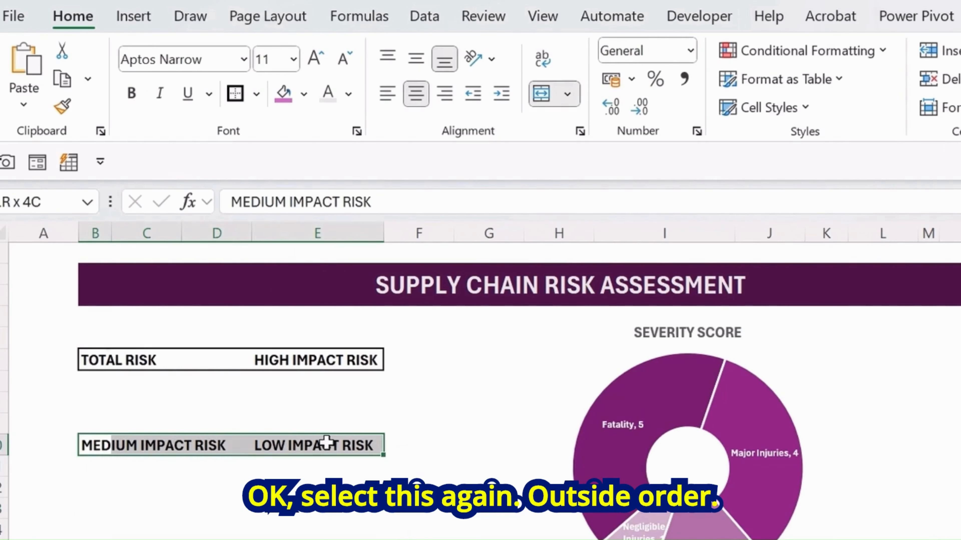
click(236, 94)
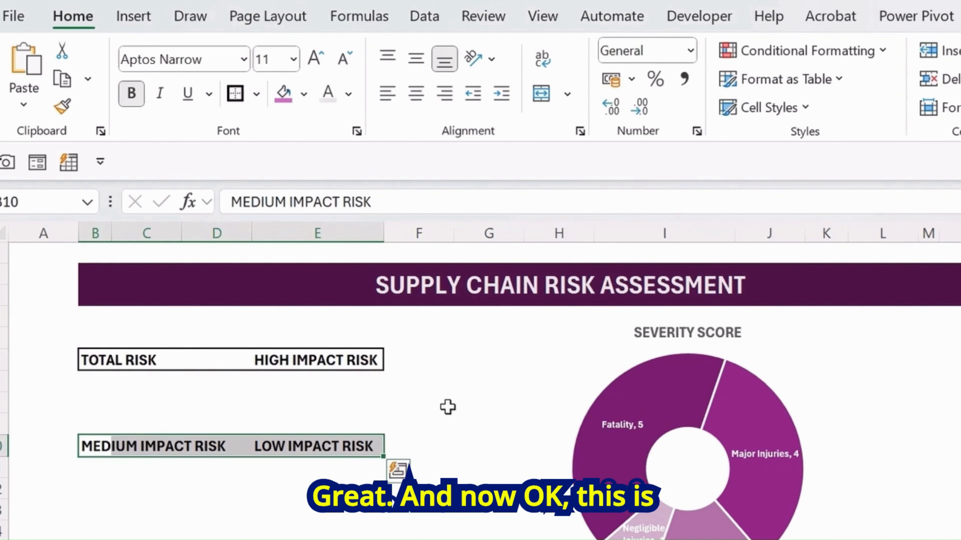
click(446, 406)
Fill the HIGH IMPACT RISK label cell with standard red
click(121, 503)
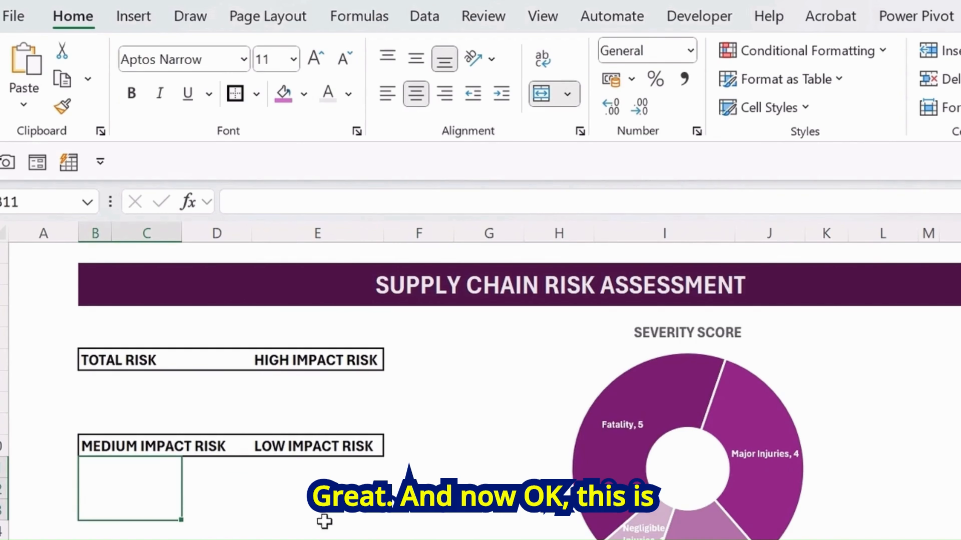
click(316, 358)
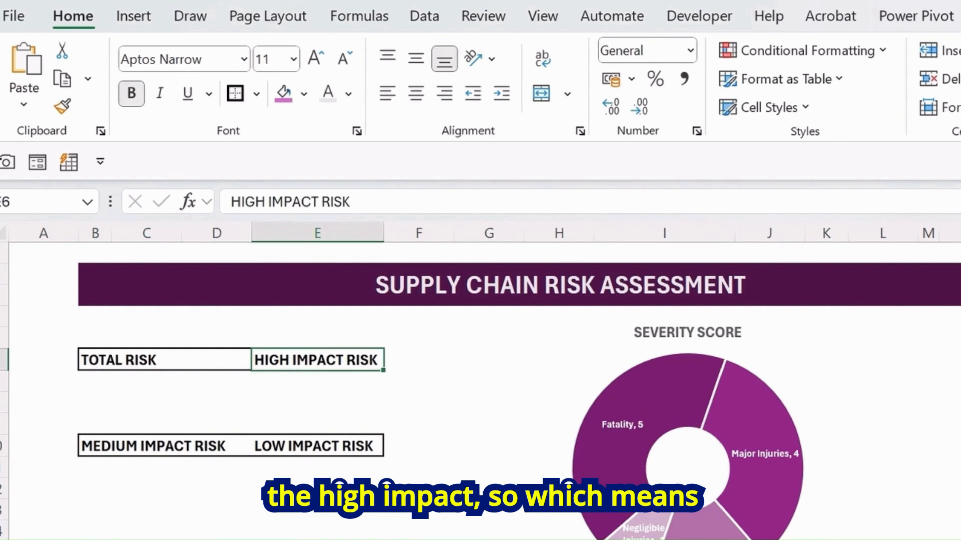
click(304, 93)
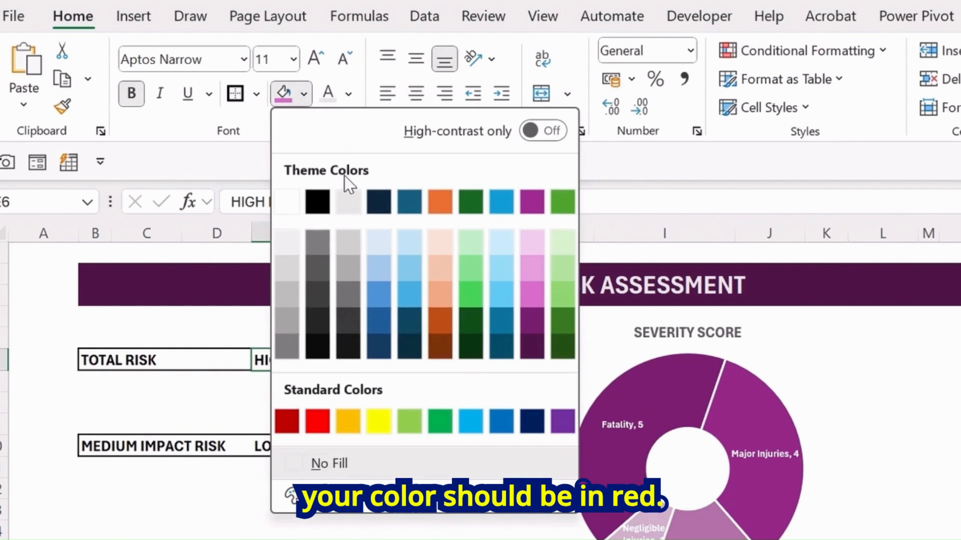
click(319, 431)
click(291, 526)
Fill the LOW IMPACT RISK label cell with standard green
click(315, 446)
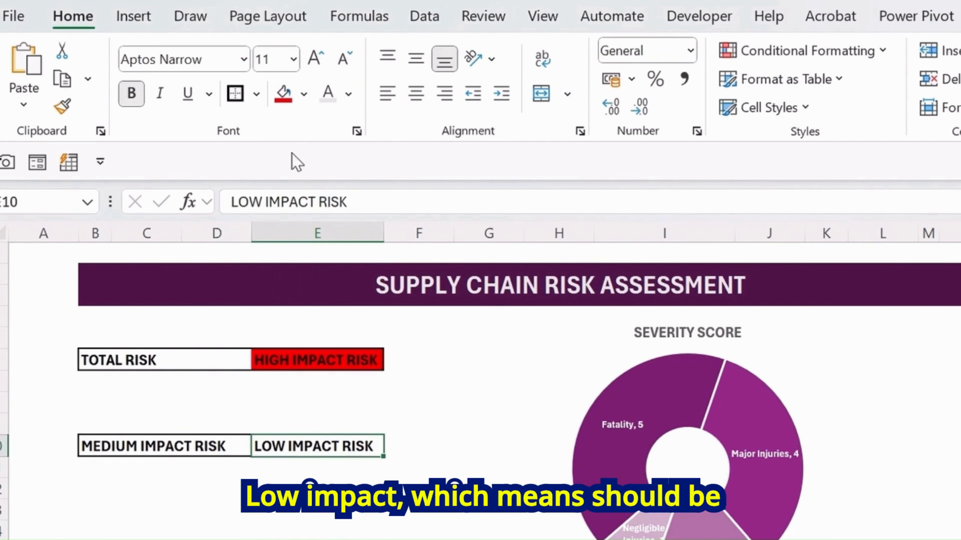
click(348, 94)
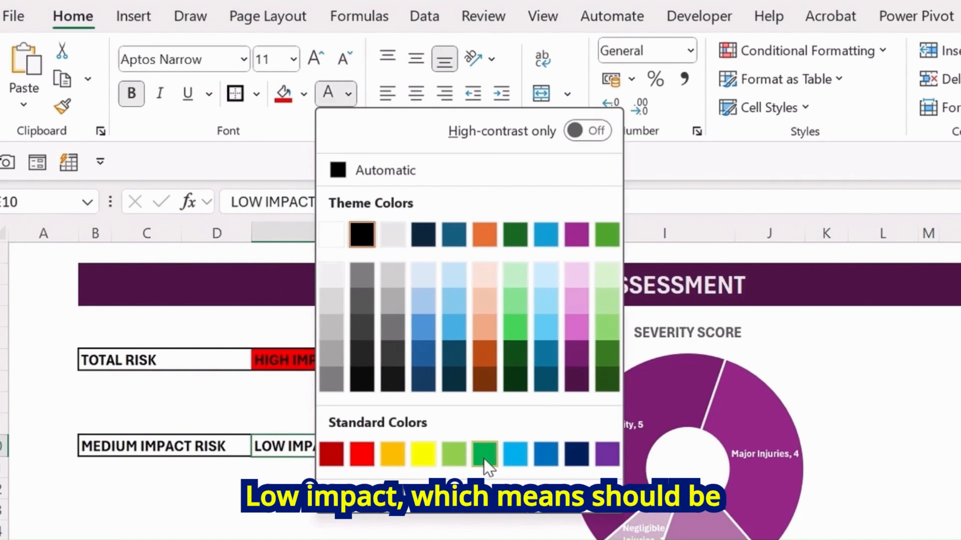
key(Escape)
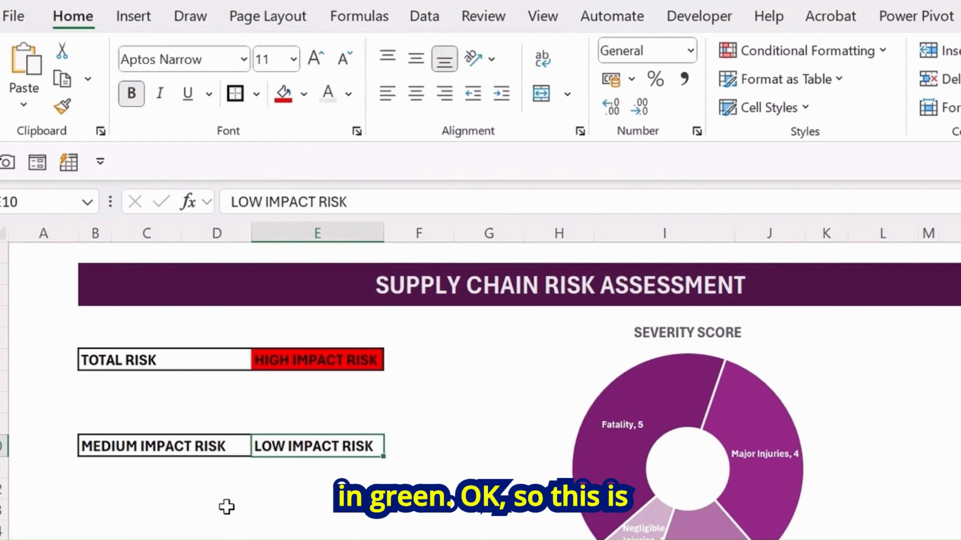
click(303, 93)
click(440, 422)
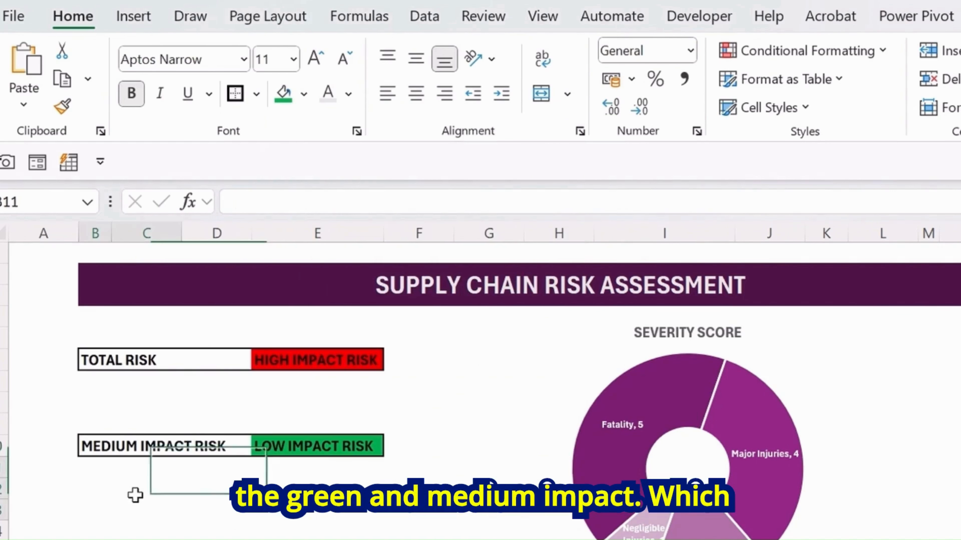
Fill the MEDIUM IMPACT RISK label cells B10:D10 with standard orange
click(135, 494)
click(108, 448)
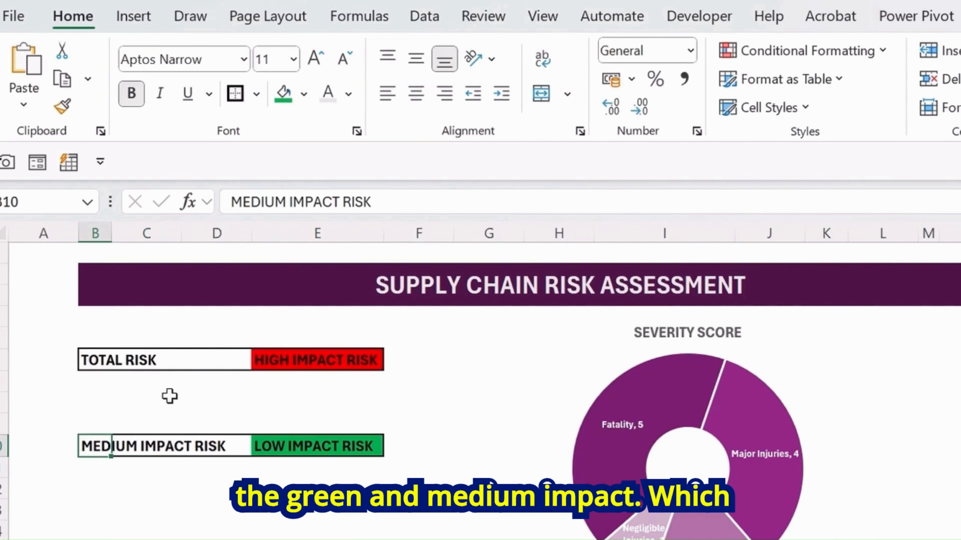
click(303, 94)
click(348, 421)
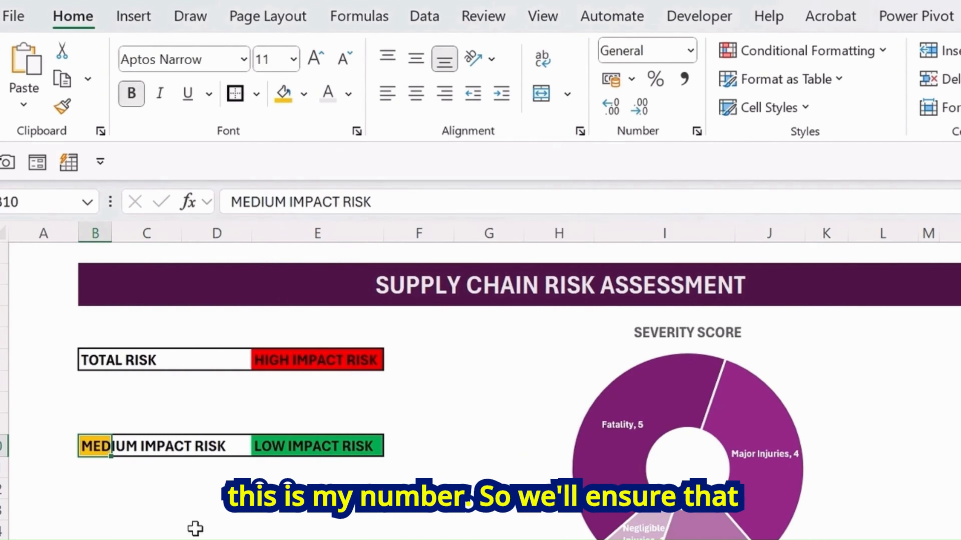
click(133, 496)
drag(96, 445, 204, 448)
click(283, 92)
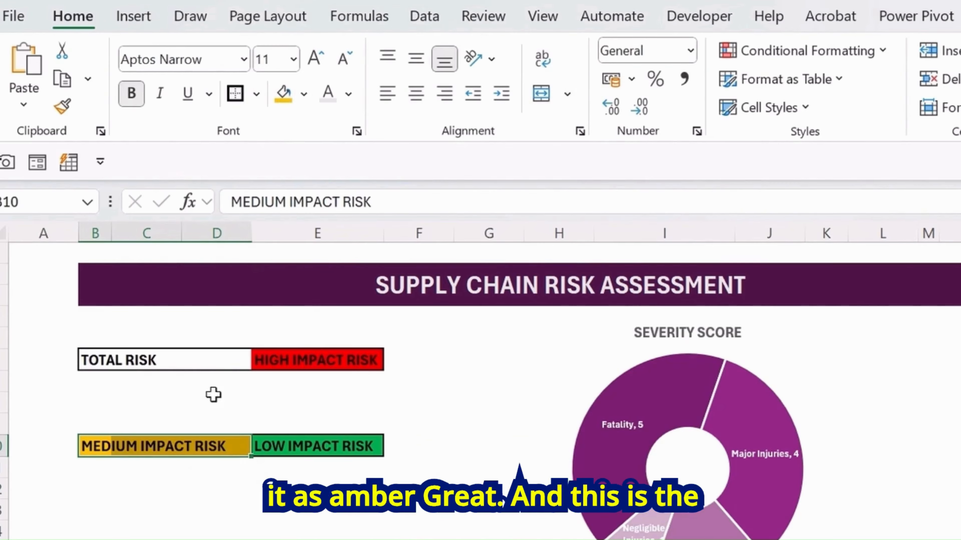
Fill the TOTAL RISK label cells B6:D6 with a light purple theme tint
click(163, 487)
click(107, 353)
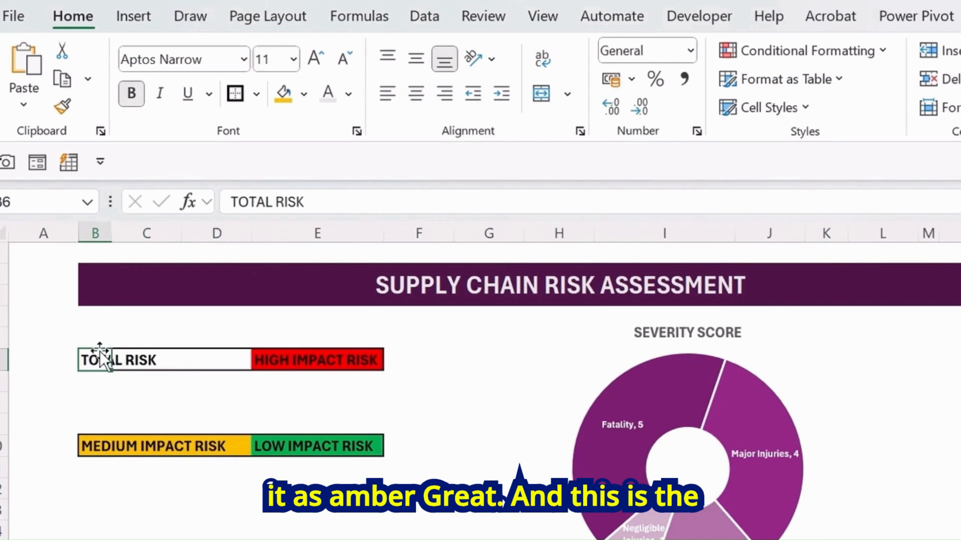
drag(91, 358, 221, 362)
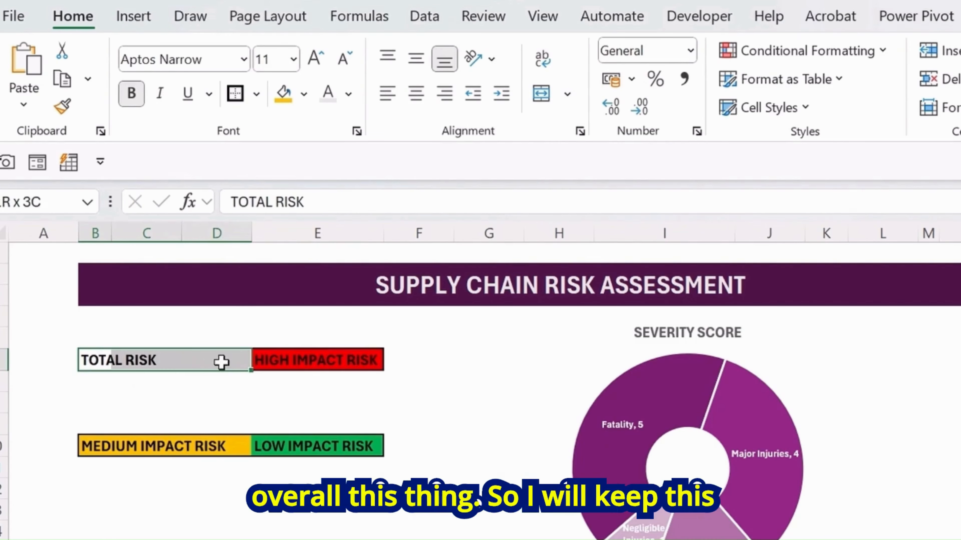
click(305, 94)
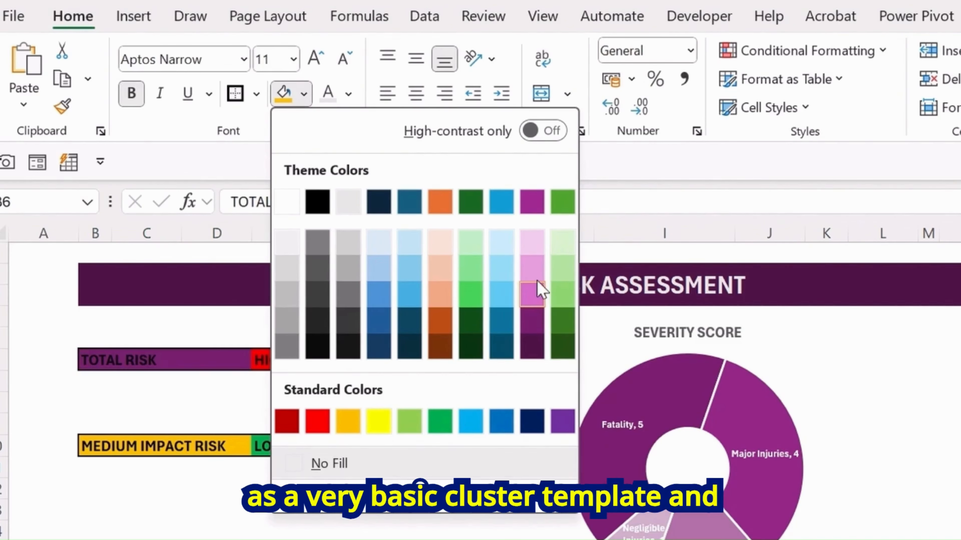
click(533, 268)
click(246, 527)
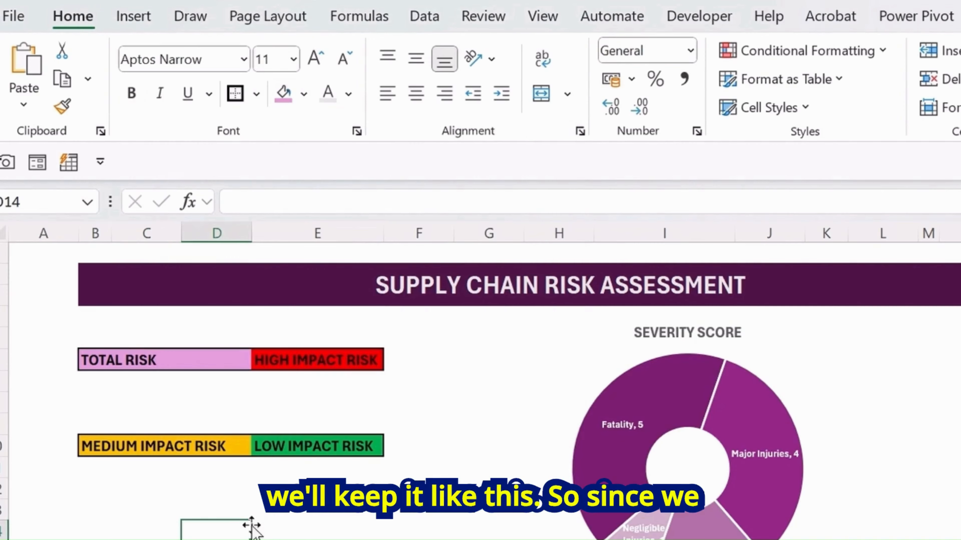
Enter =COUNTIF(L19:L27,"Low") in the value block below LOW IMPACT RISK
click(306, 517)
scroll(315, 474, down, 1)
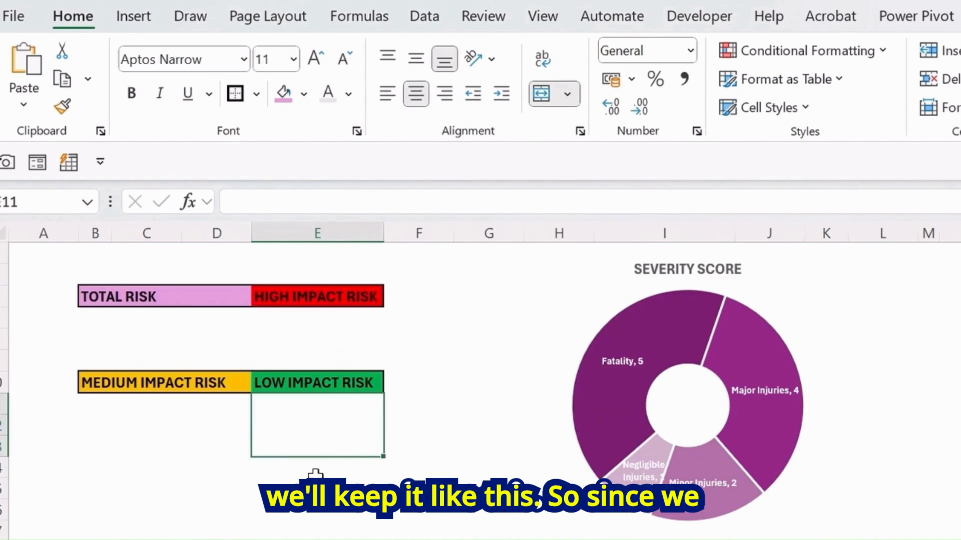
scroll(221, 527, up, 1)
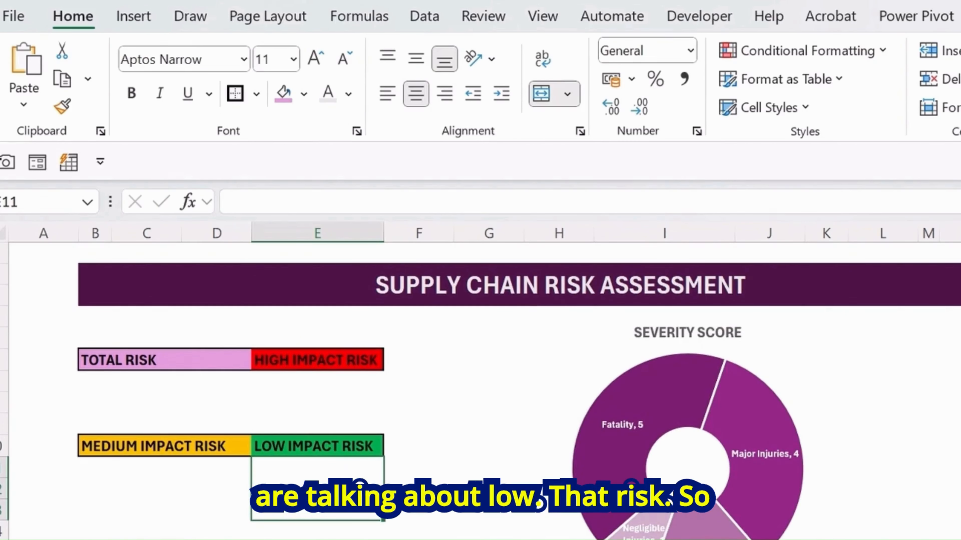
text(=)
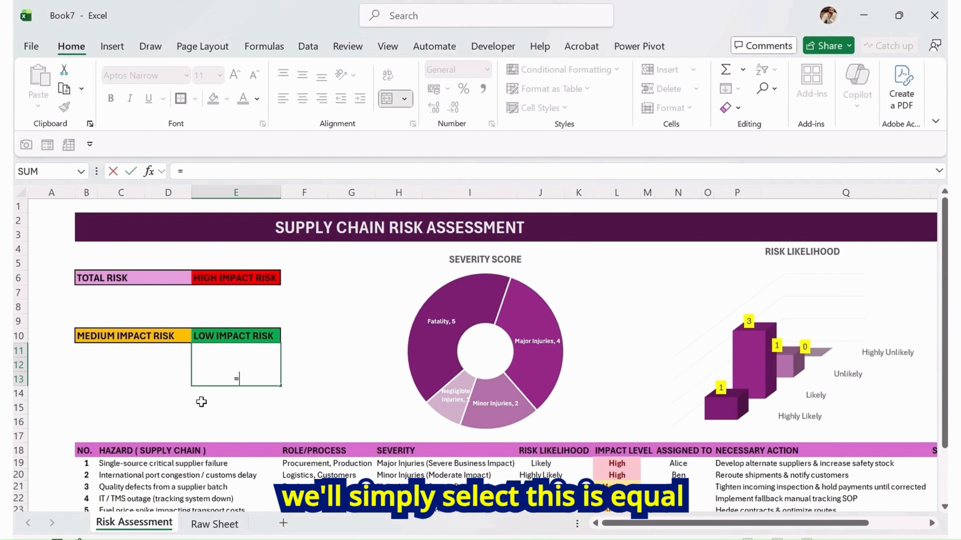
text(counti)
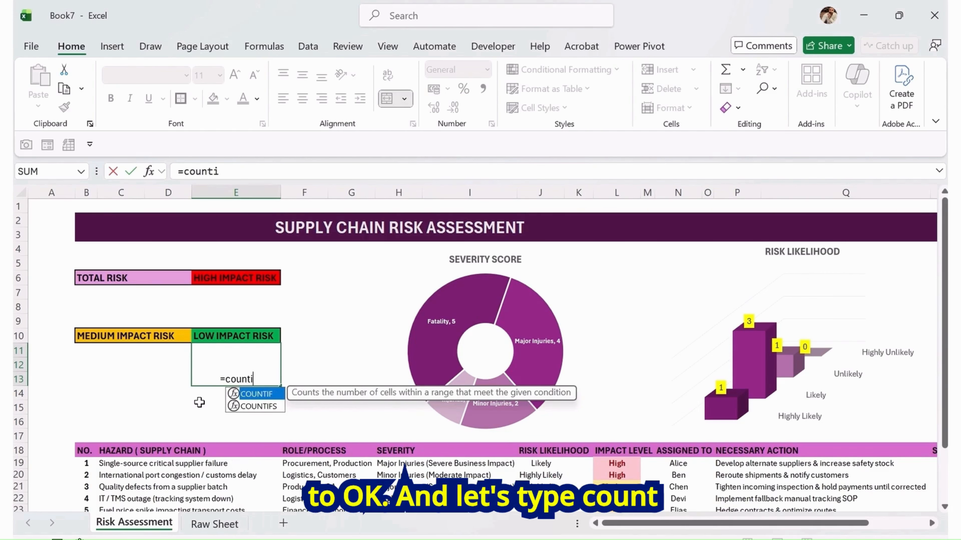
key(Tab)
key(Right)
key(Right)
key(Right)
key(Right)
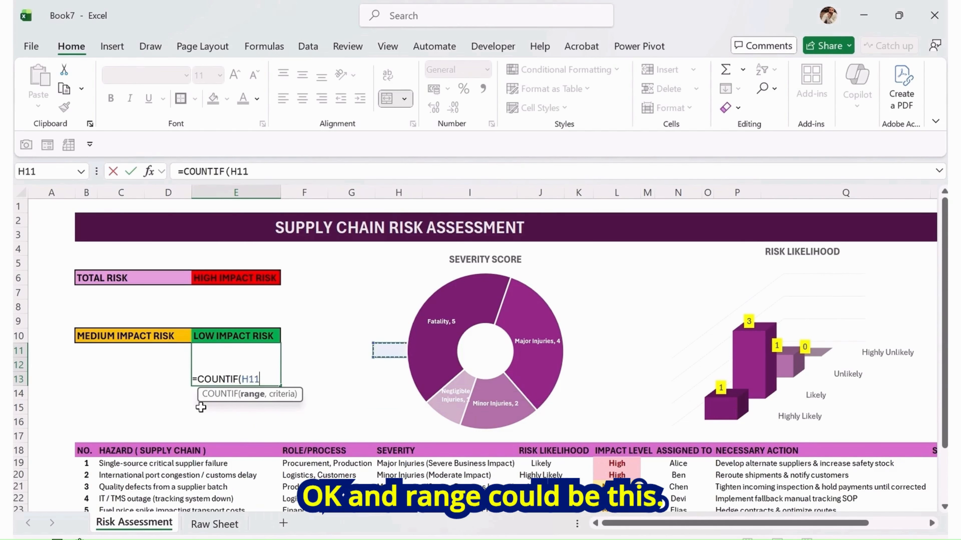
key(Right)
key(Right)
key(Down)
key(Down)
key(Down)
key(Down)
key(Down)
key(Down)
key(Down)
key(Right)
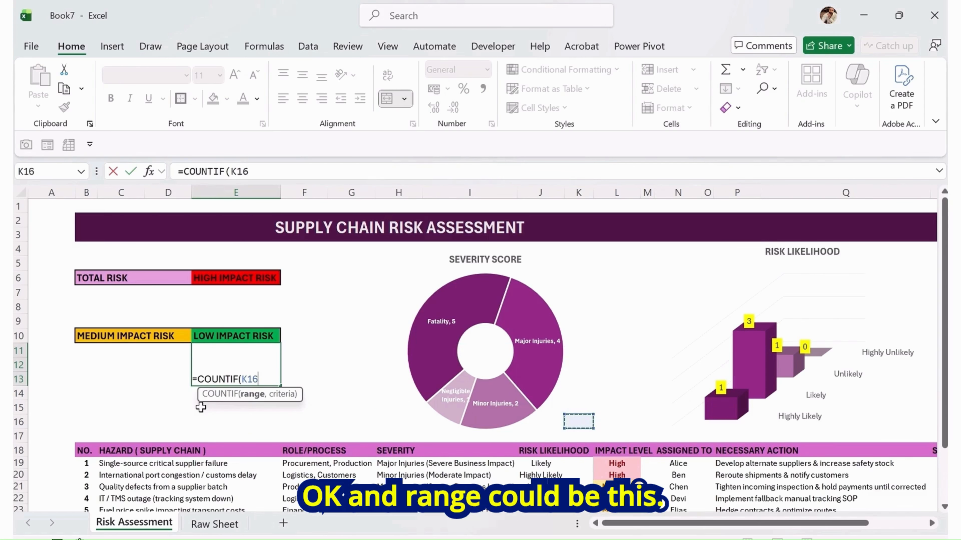
key(Down)
key(shift+Down)
key(shift+Down)
key(shift+Down)
key(shift+Down)
key(shift+Down)
key(shift+Down)
key(shift+Down)
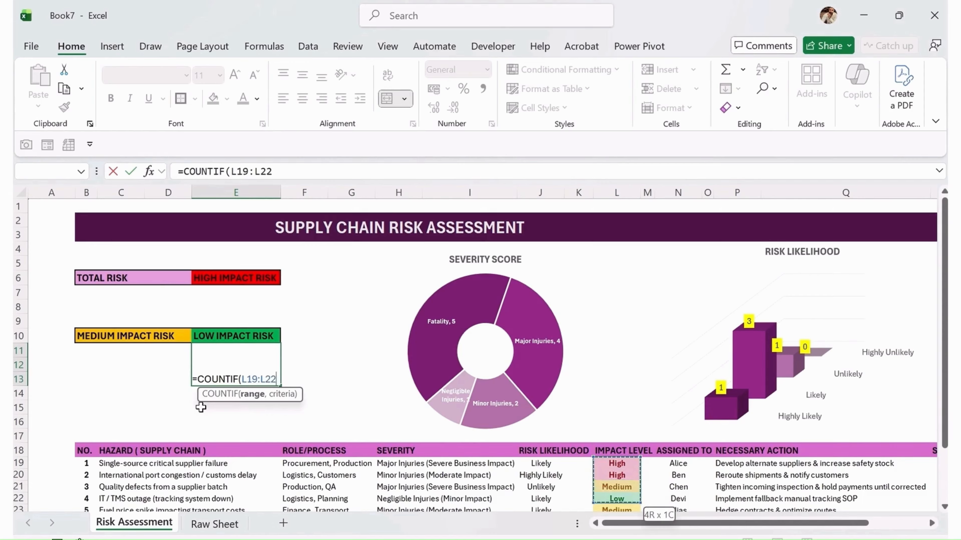
key(shift+Down)
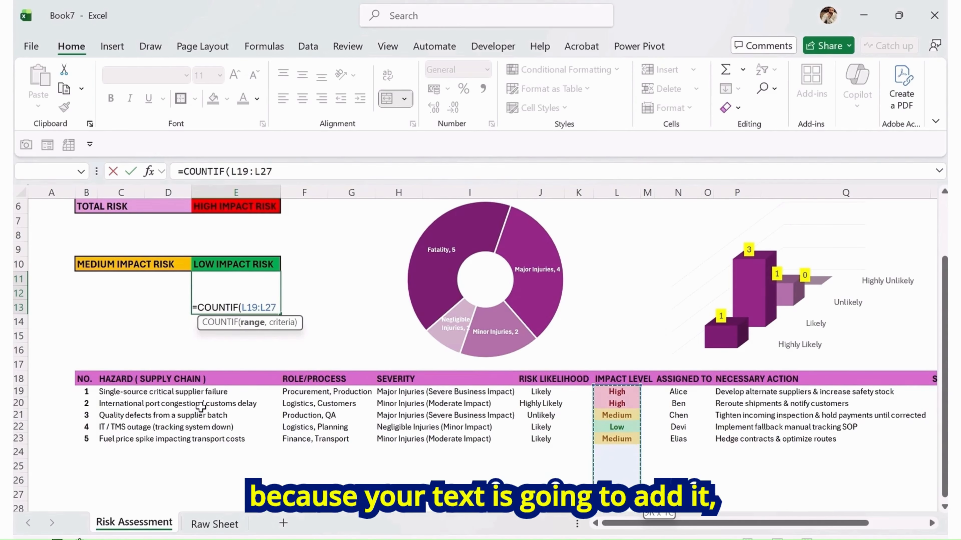
text(,)
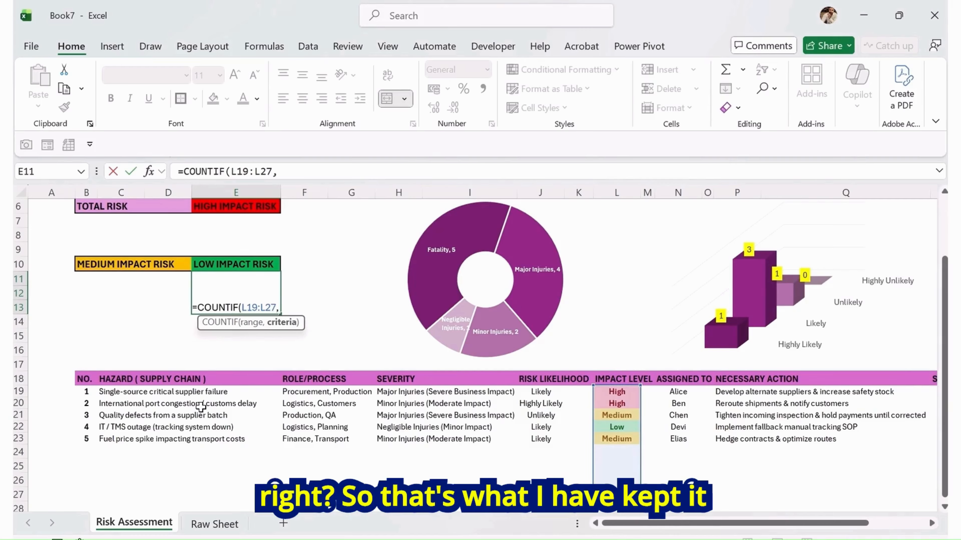
text(")
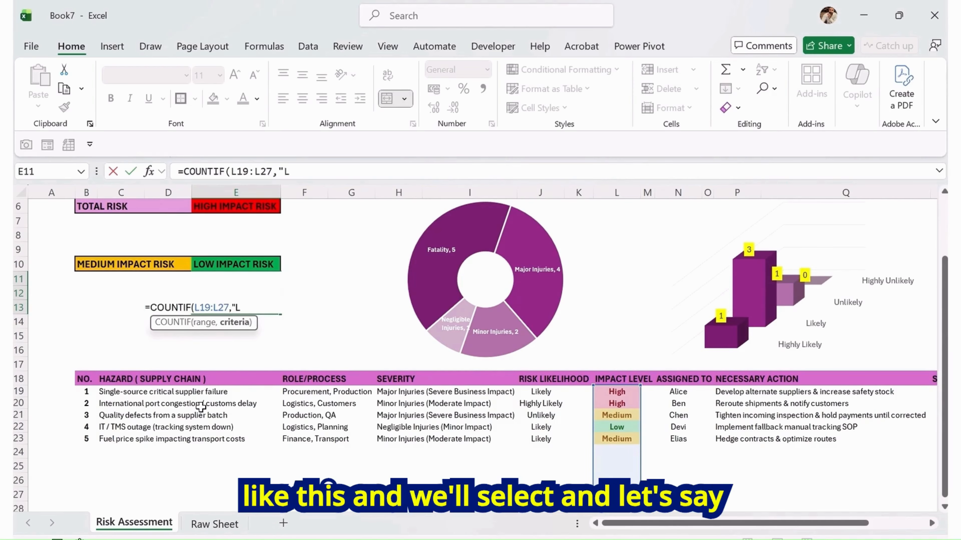
text(Low)
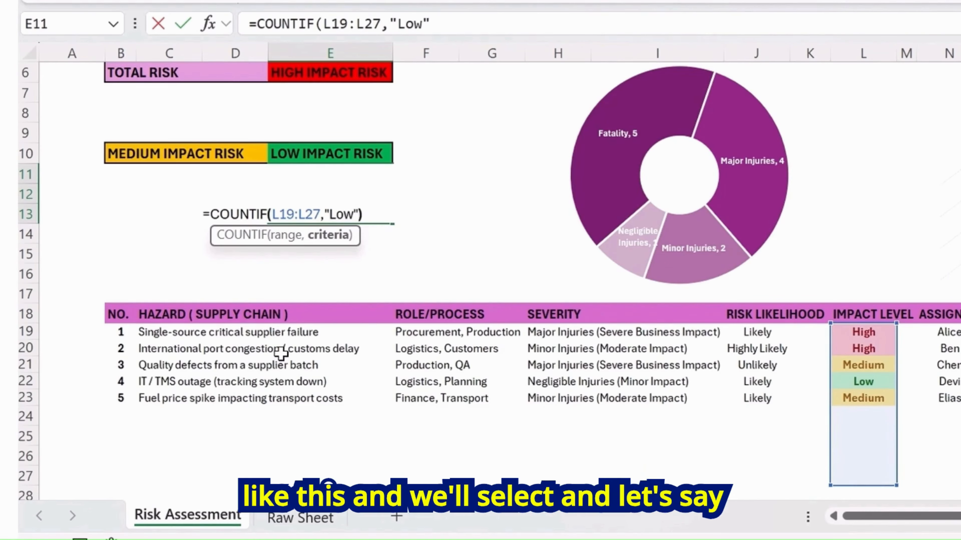
key(Return)
Copy the low-impact count into the HIGH IMPACT RISK and MEDIUM IMPACT RISK value blocks
key(Up)
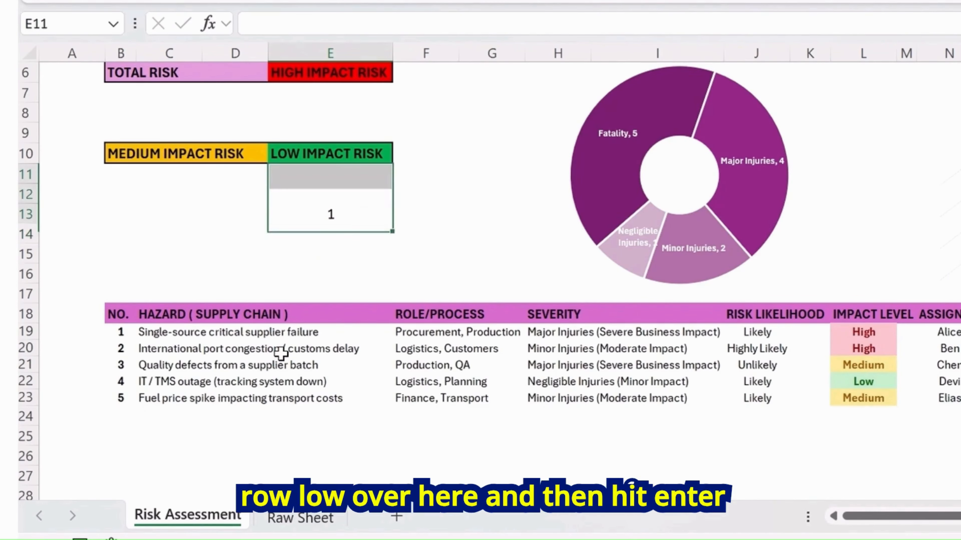
key(ctrl+c)
key(Up)
key(Up)
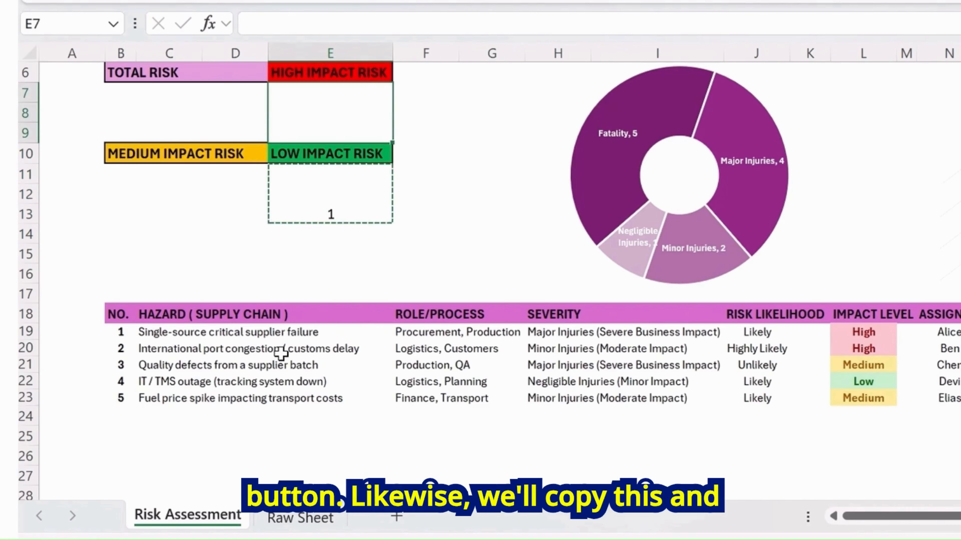
key(ctrl+v)
key(Down)
key(Down)
key(Left)
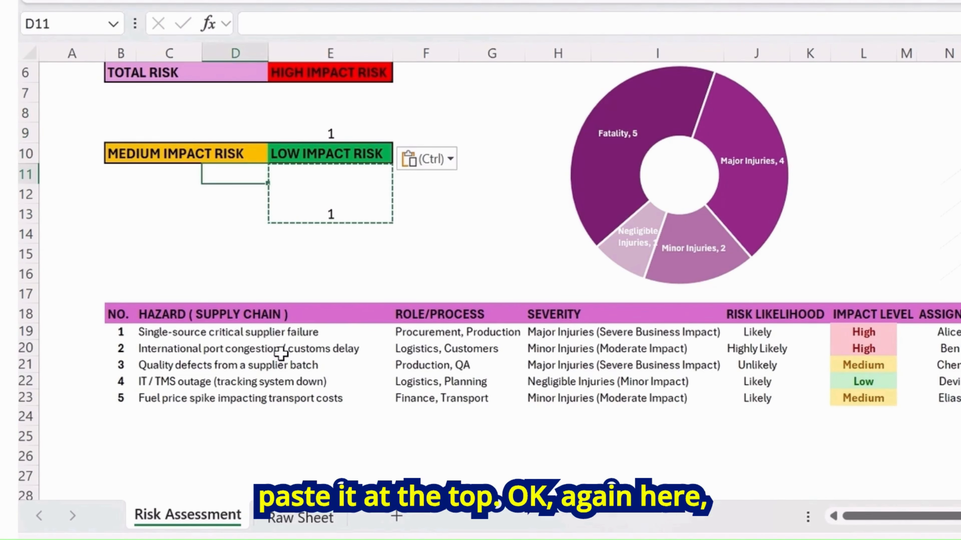
key(Left)
key(ctrl+v)
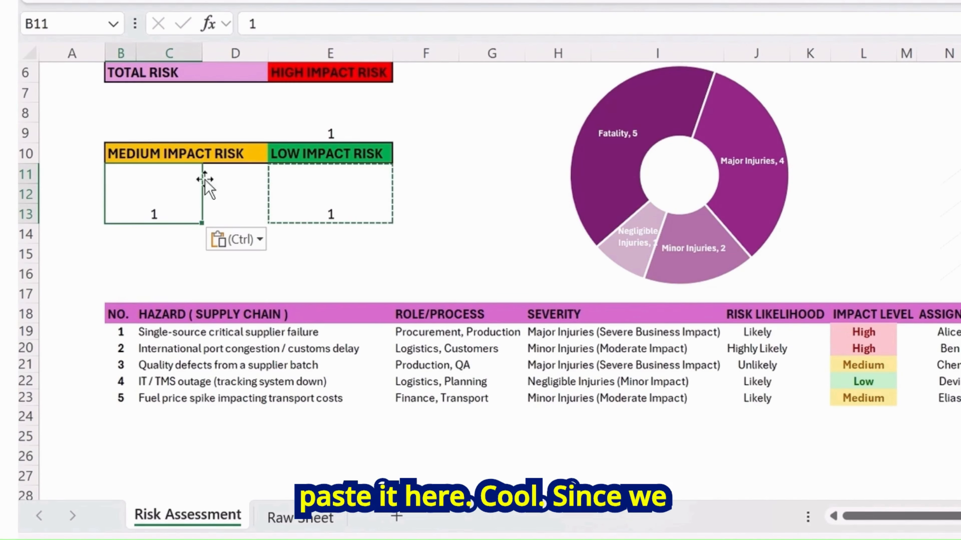
Paste the low-impact COUNTIF formula text into the MEDIUM IMPACT RISK value block's formula
click(77, 231)
key(Escape)
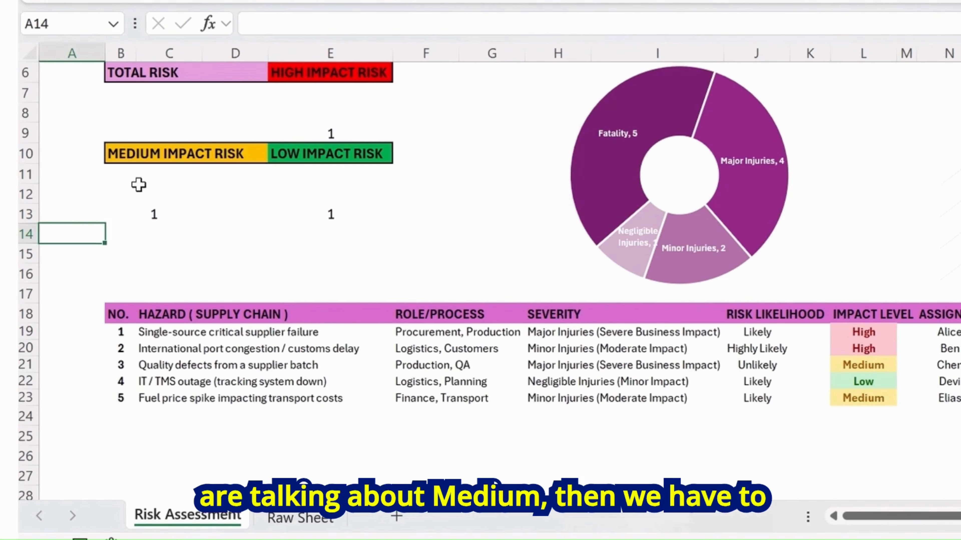
click(138, 187)
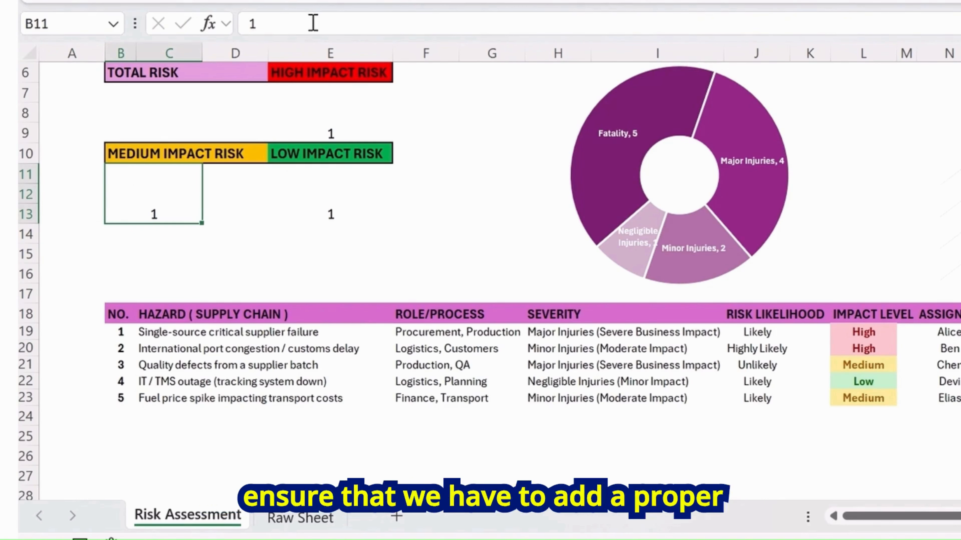
click(320, 201)
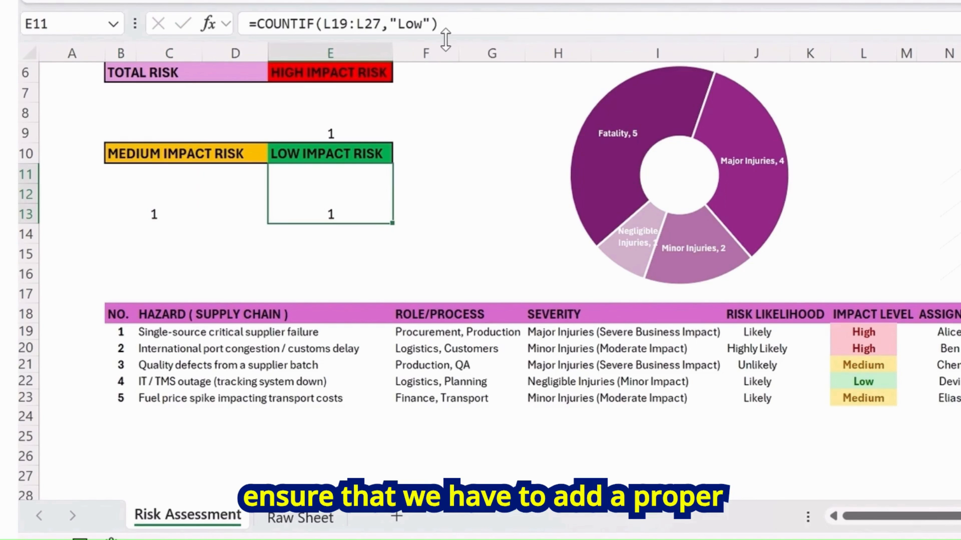
drag(480, 23, 245, 23)
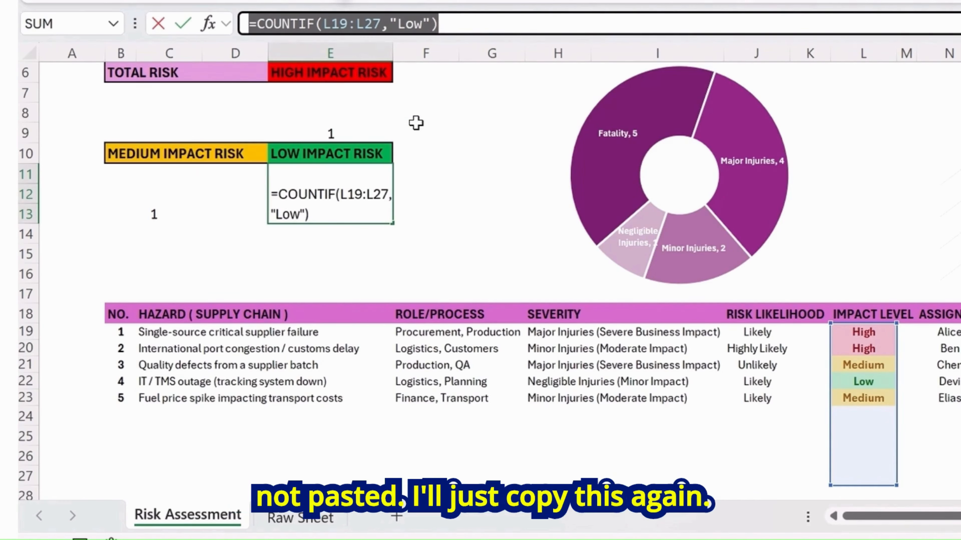
key(ctrl+c)
key(Escape)
click(161, 187)
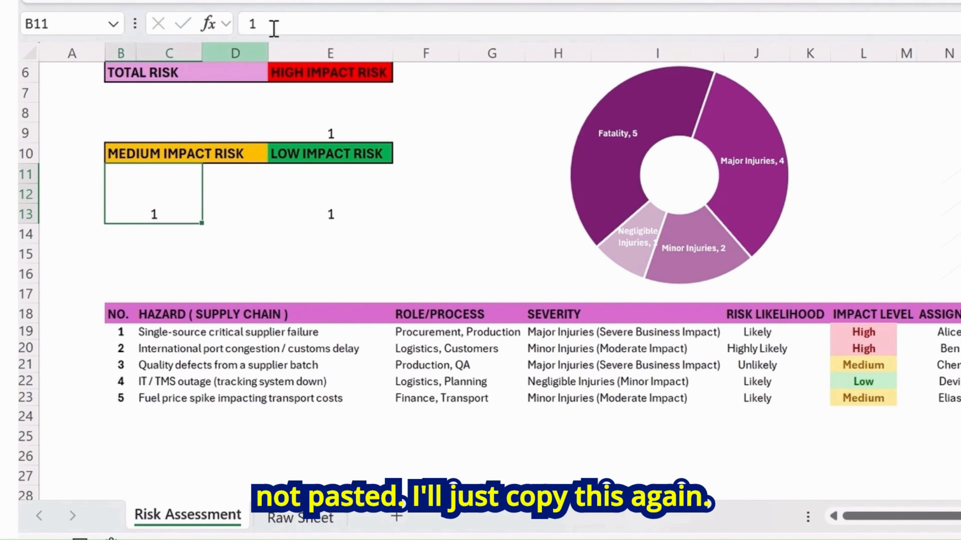
drag(272, 24, 172, 6)
key(ctrl+v)
Change the medium block's COUNTIF criterion to "Medium"
drag(431, 23, 390, 24)
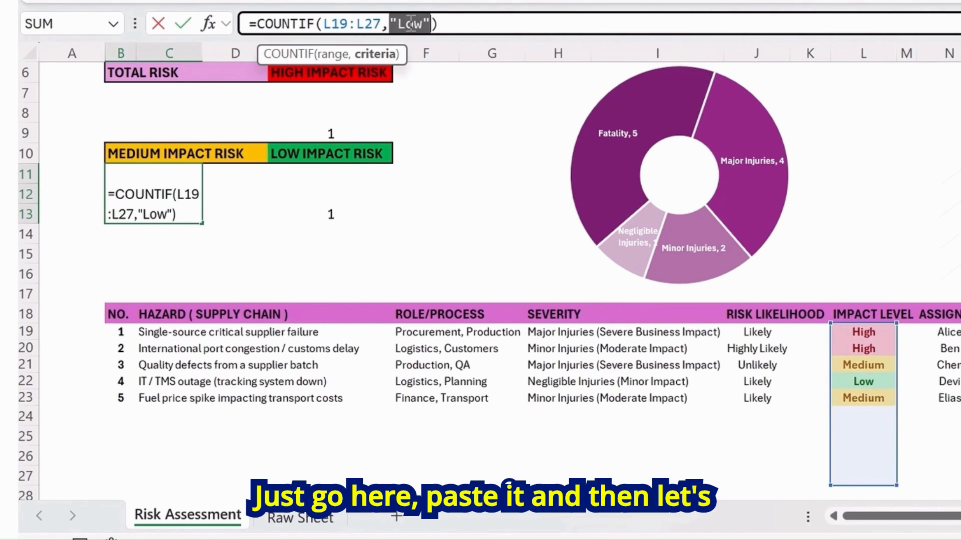
key(Right)
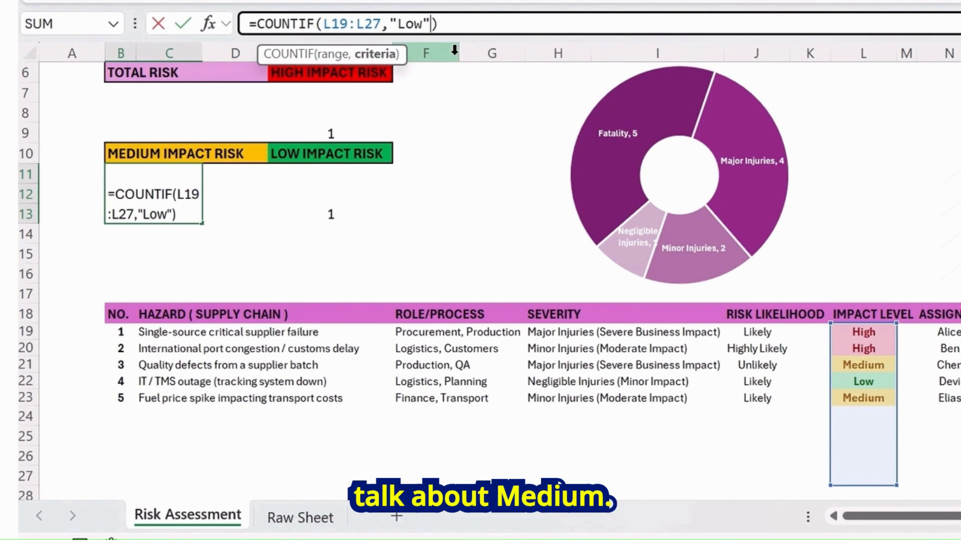
key(BackSpace)
key(BackSpace)
key(BackSpace)
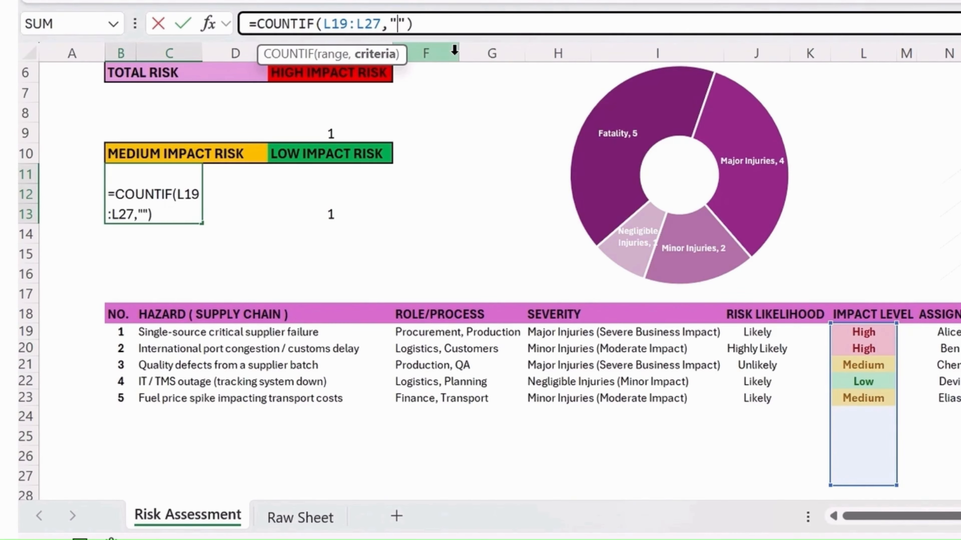
text(Medium)
key(Return)
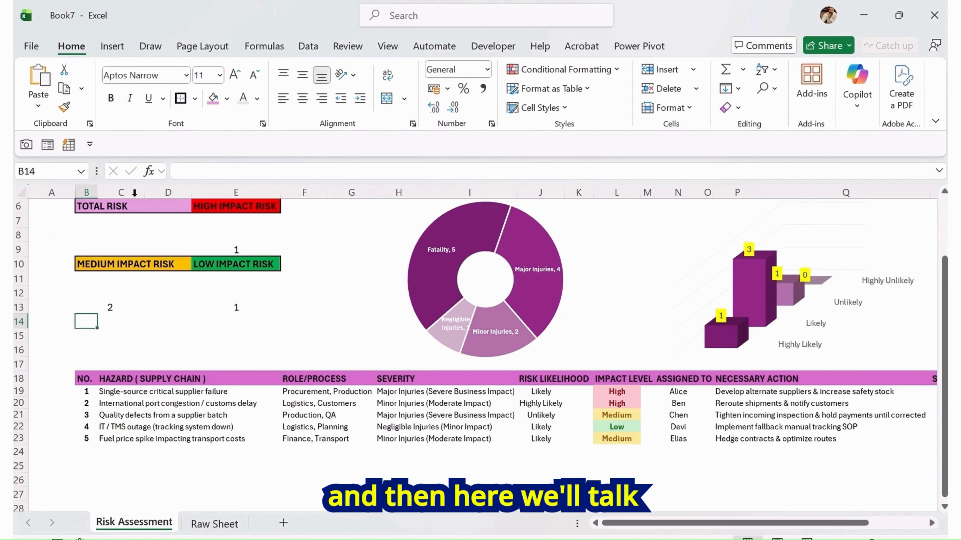
Change the HIGH IMPACT RISK block's COUNTIF criterion to "High"
click(252, 246)
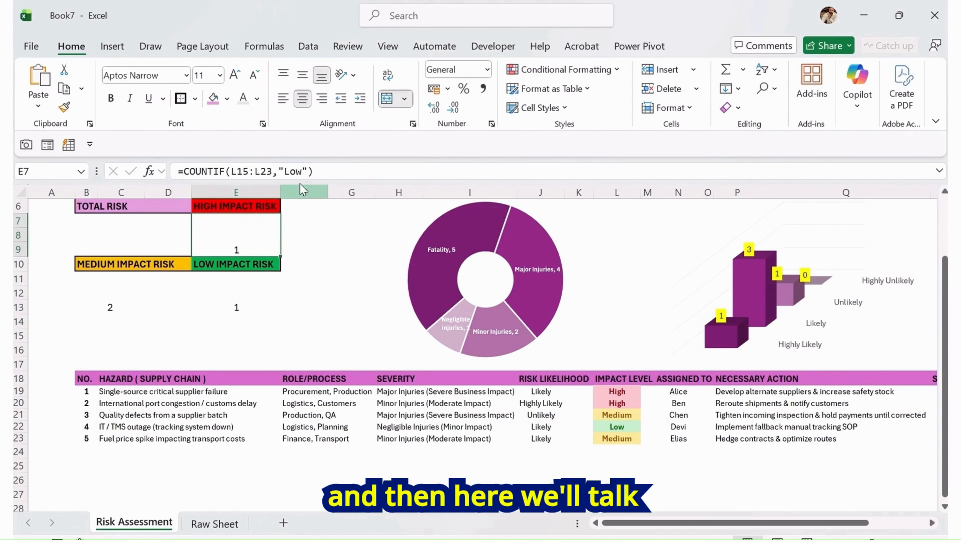
click(302, 172)
double_click(303, 172)
click(304, 172)
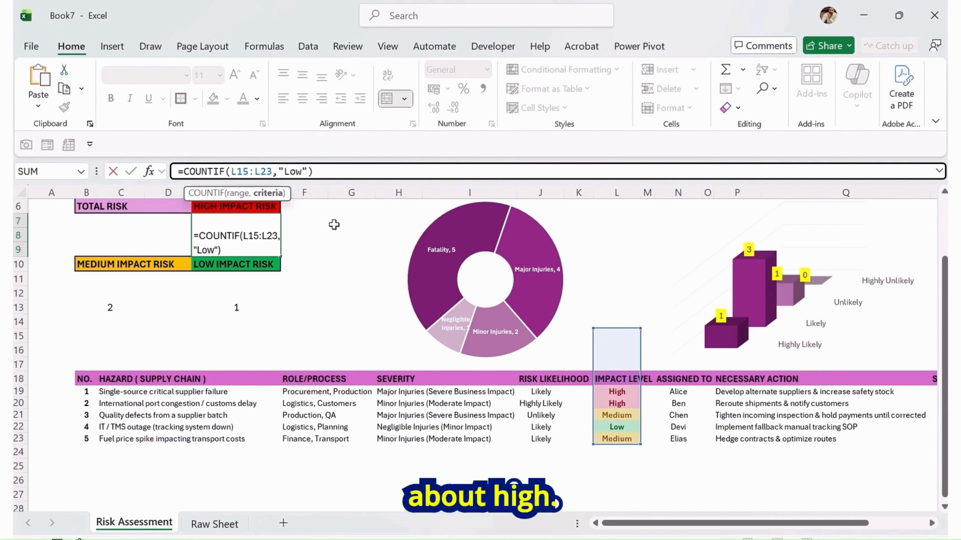
key(BackSpace)
key(BackSpace)
text(High)
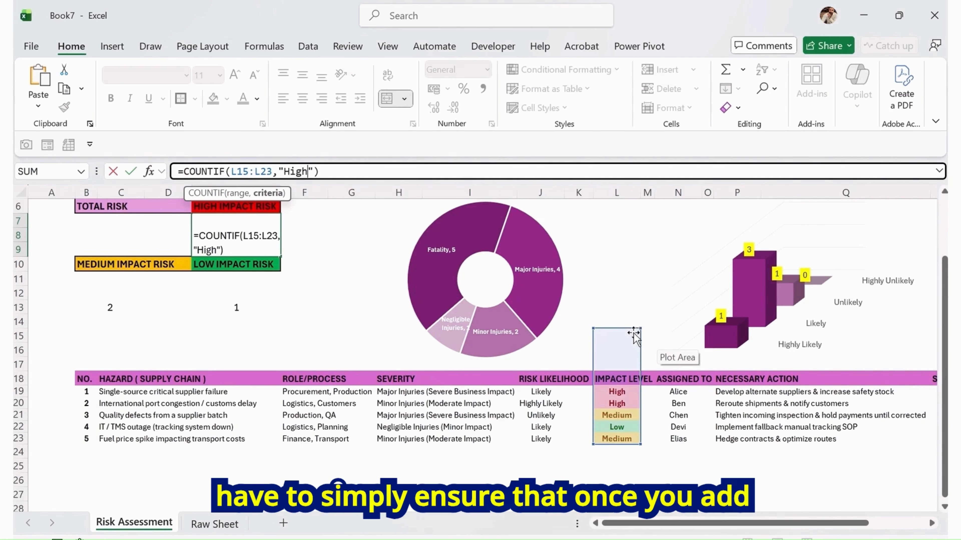
key(Return)
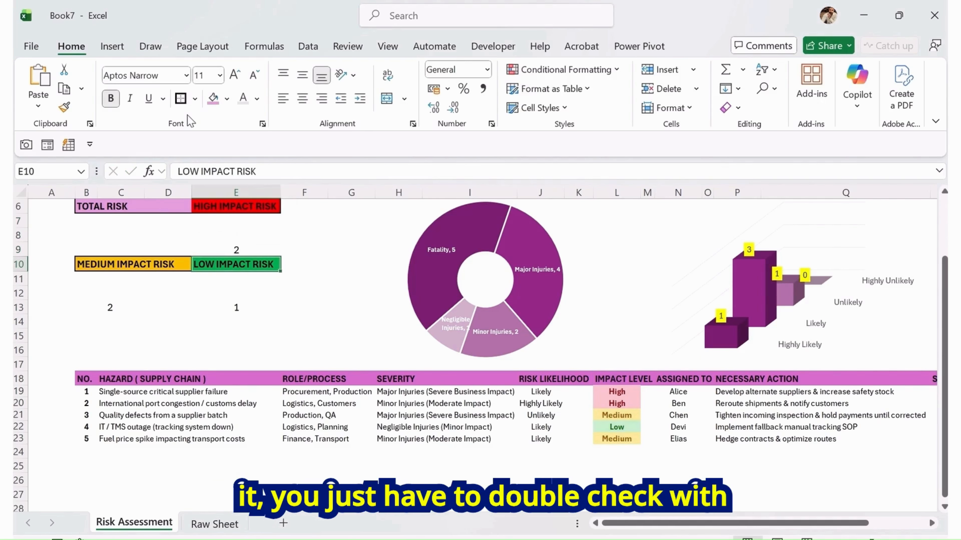
Change the high-impact COUNTIF range to L19:L27
click(251, 228)
click(319, 166)
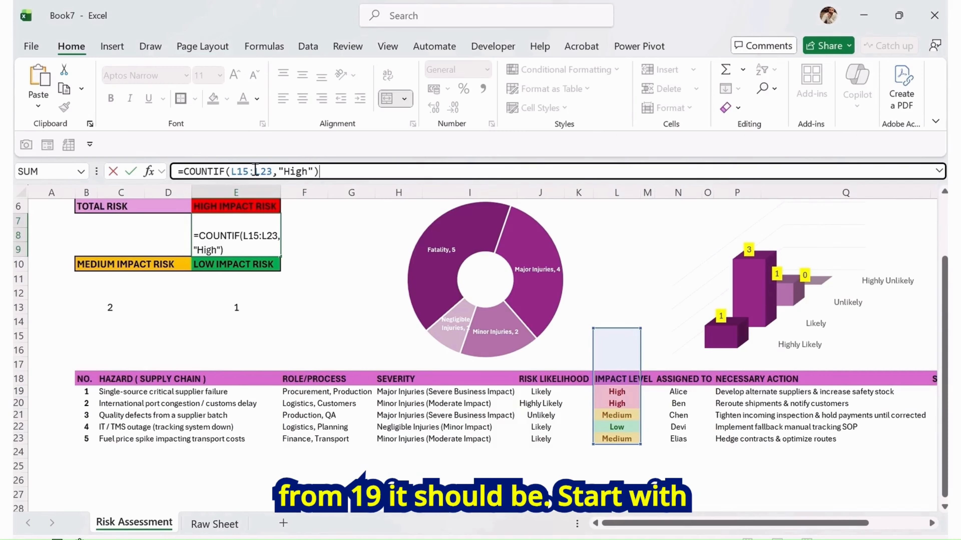
click(249, 171)
key(BackSpace)
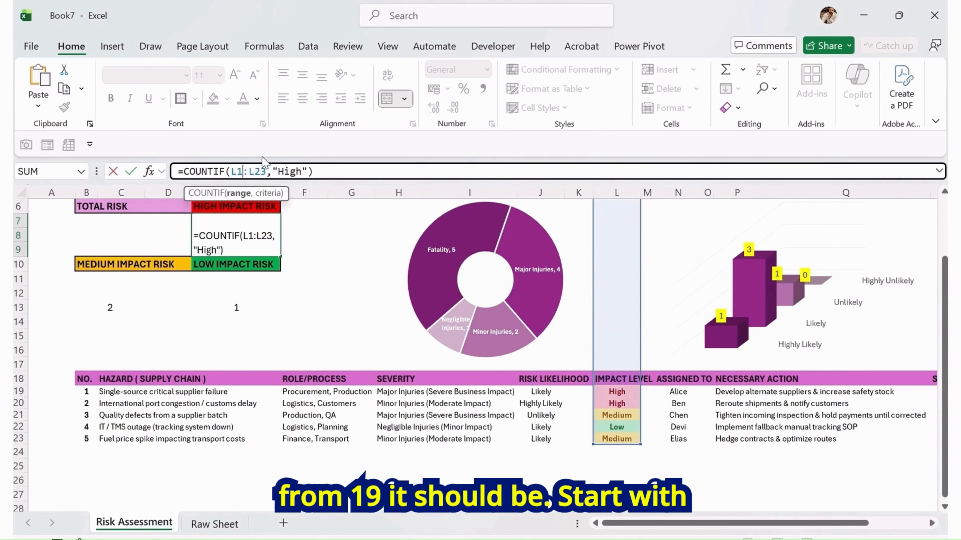
text(9)
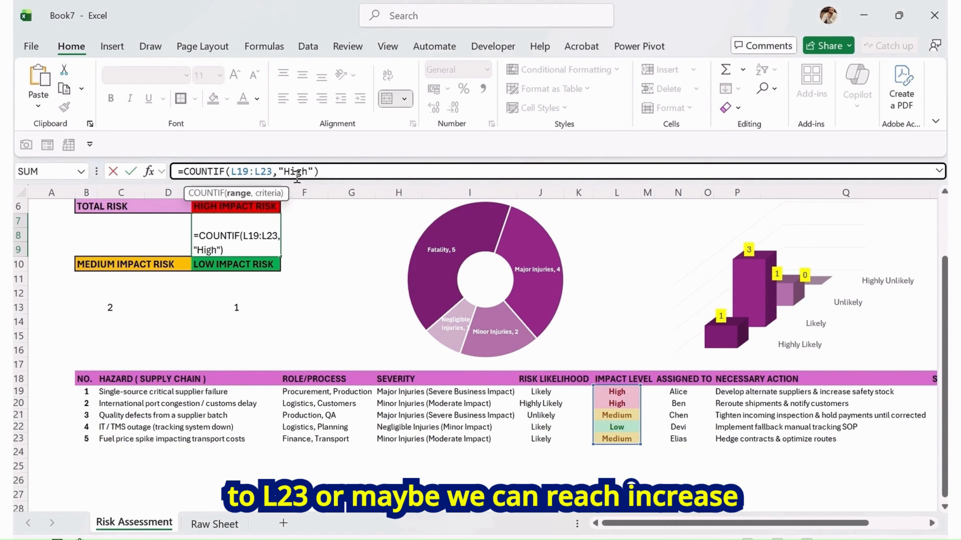
key(Delete)
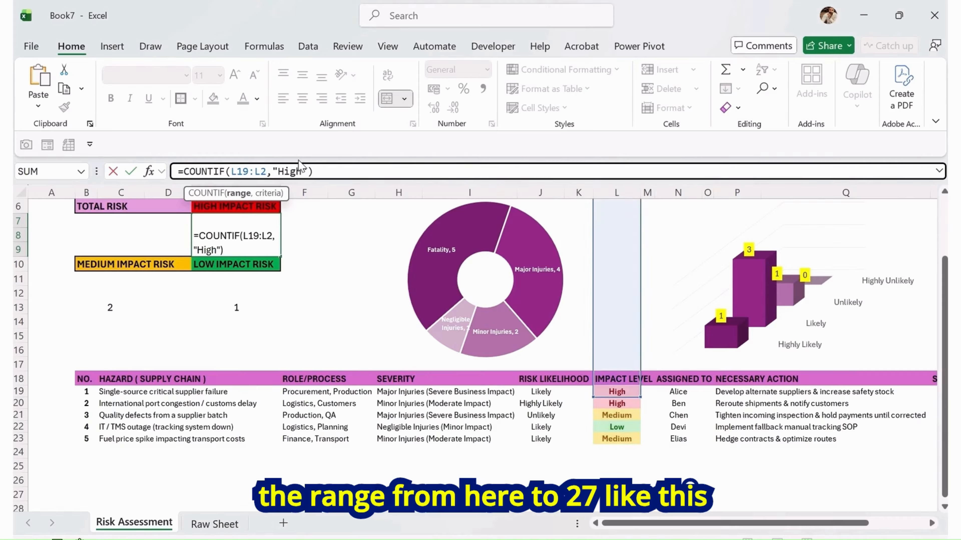
text(7)
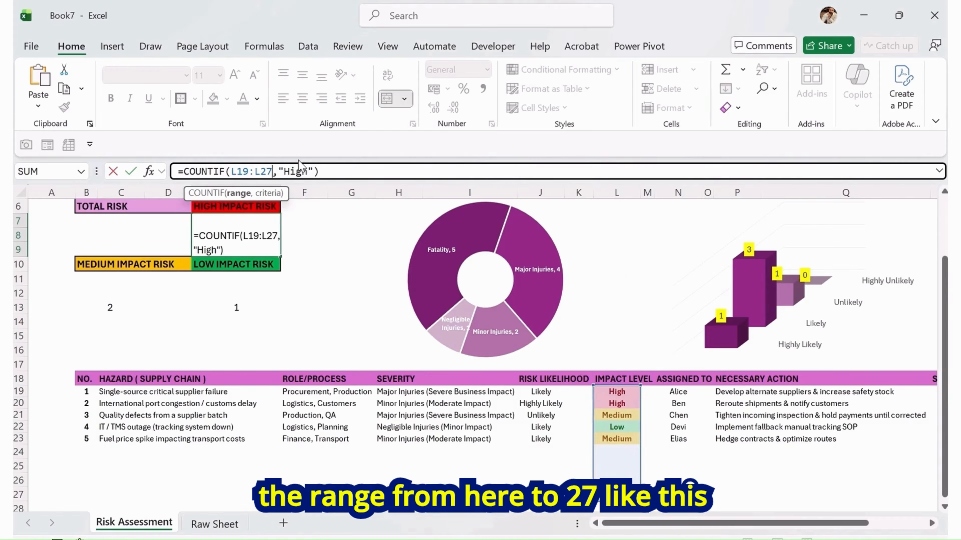
click(348, 171)
key(Return)
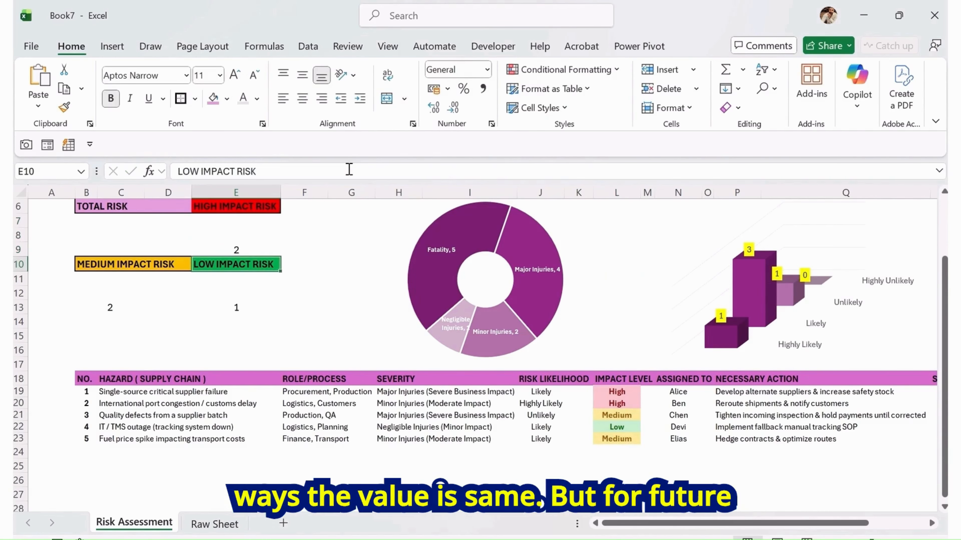
Center the high-impact count vertically and enlarge its font size to 36
key(Up)
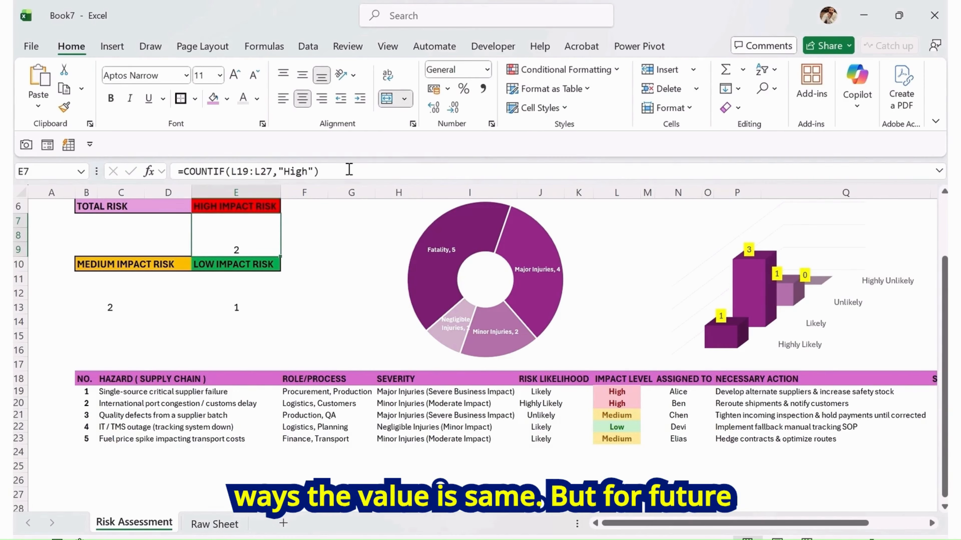
click(305, 74)
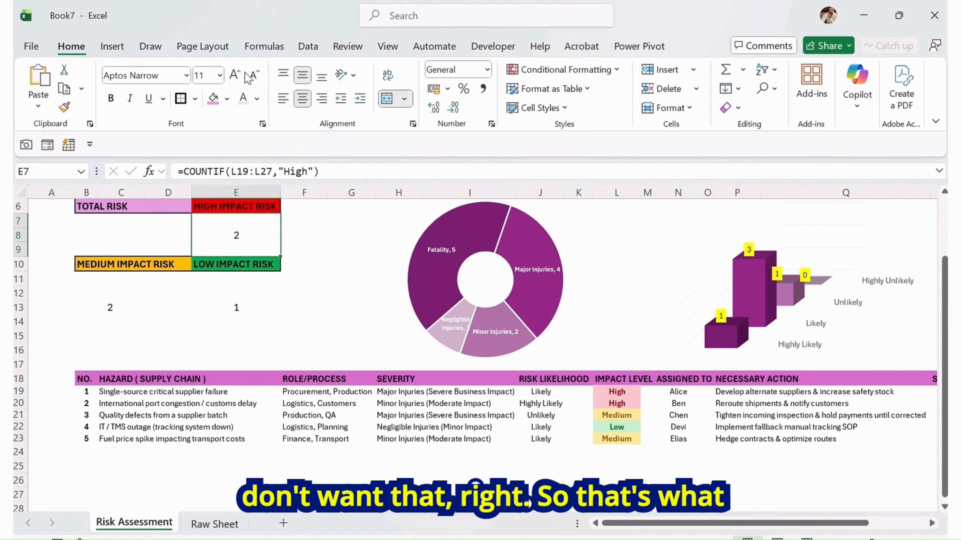
click(234, 74)
click(235, 74)
click(234, 74)
click(235, 74)
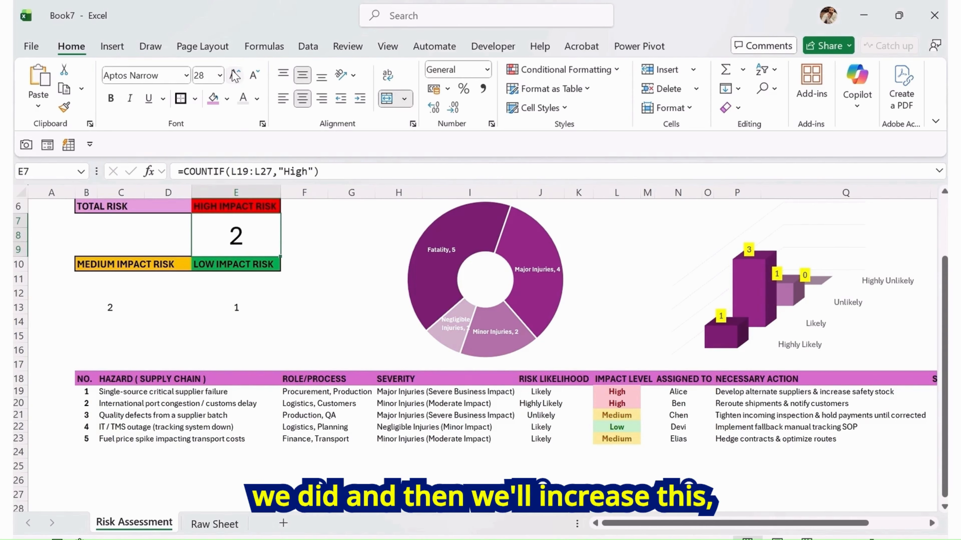
click(234, 74)
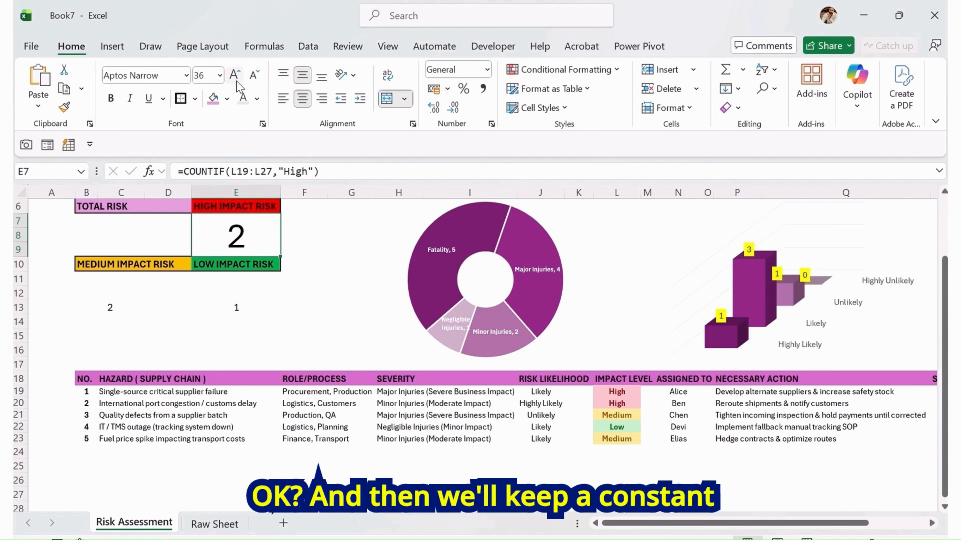
Set the font size of the low-impact and medium-impact counts to 36
click(230, 300)
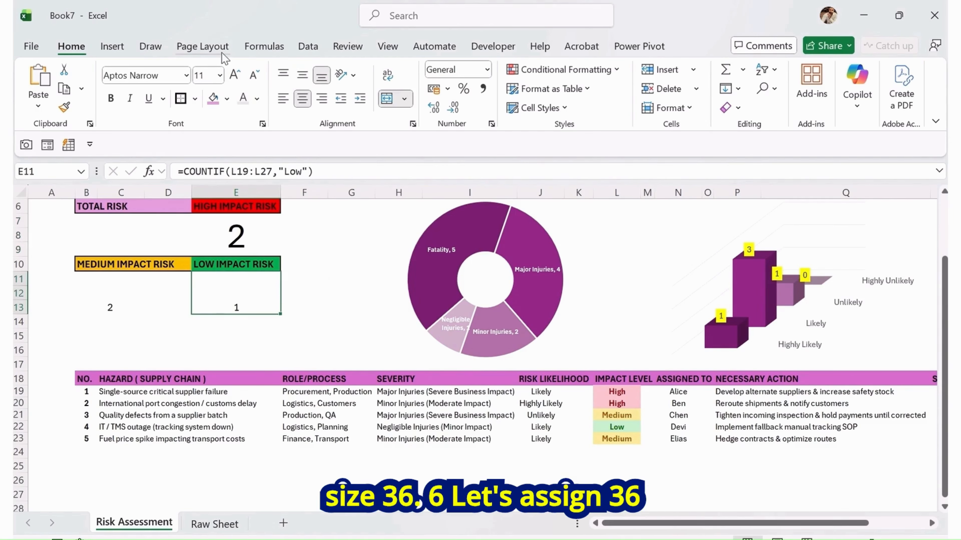
click(211, 80)
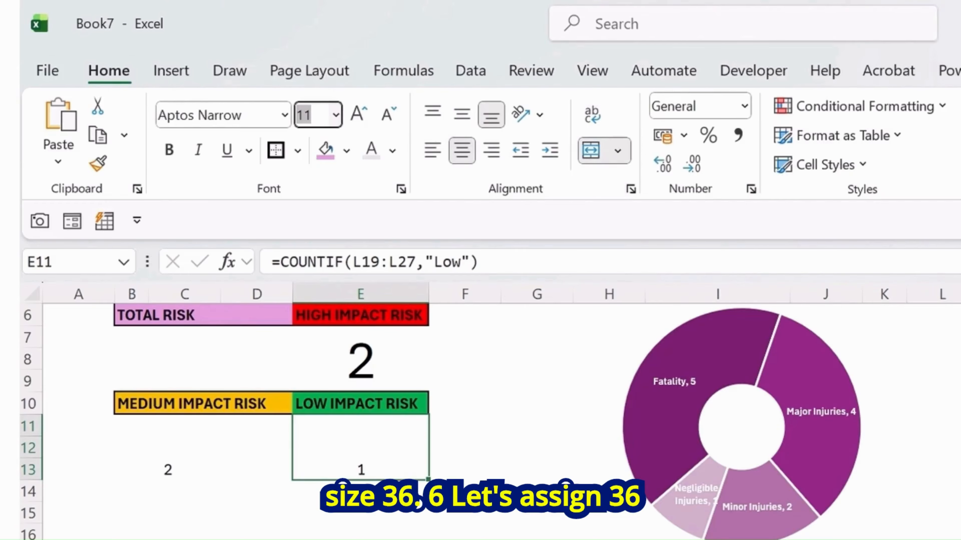
text(36)
key(Return)
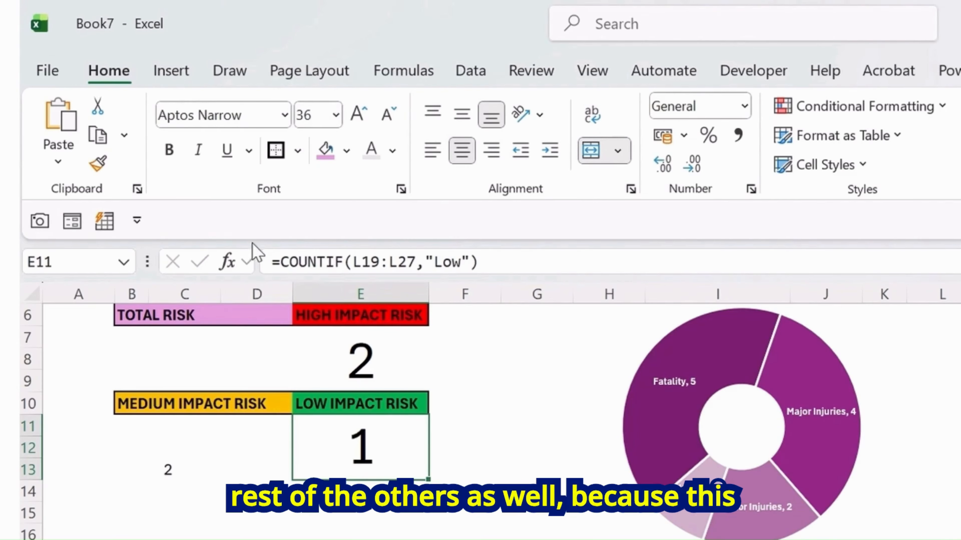
click(186, 420)
click(314, 115)
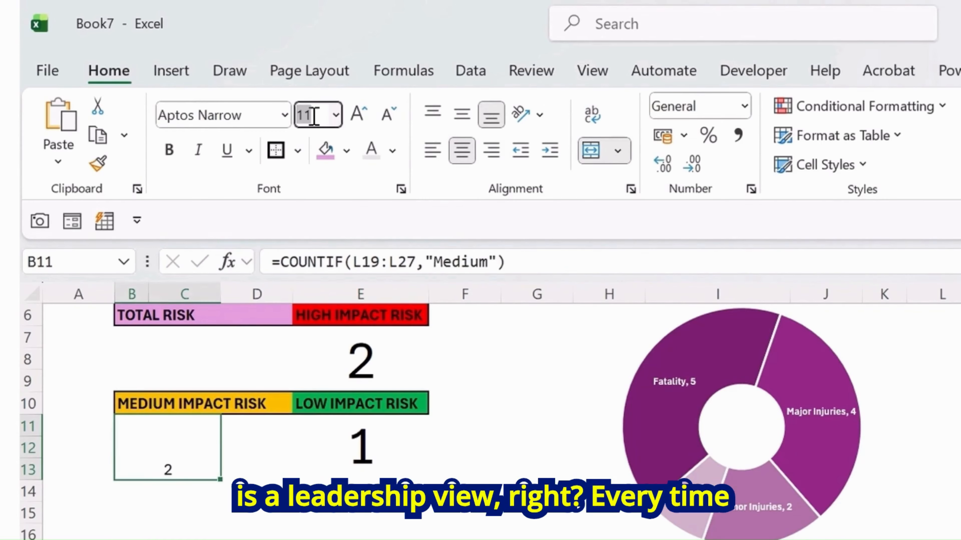
text(3)
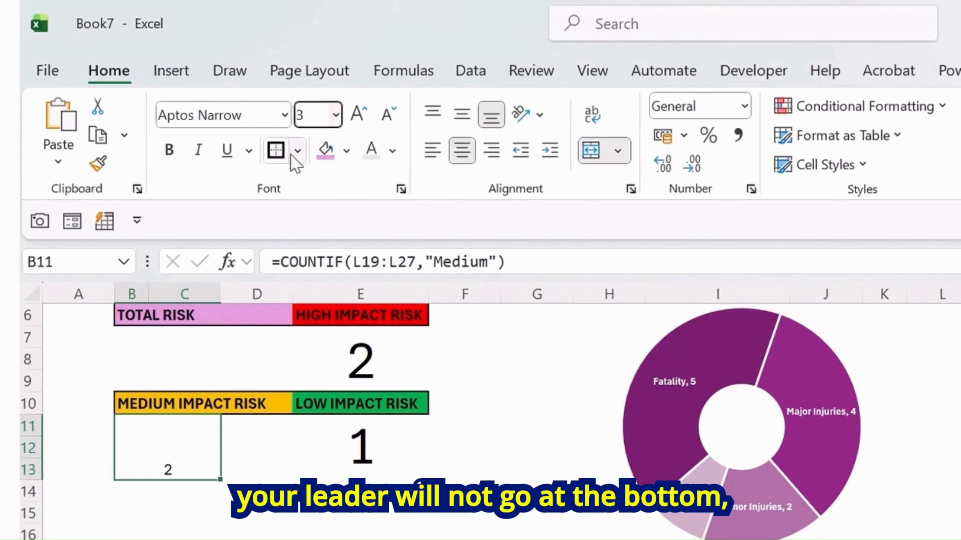
text(6)
key(Return)
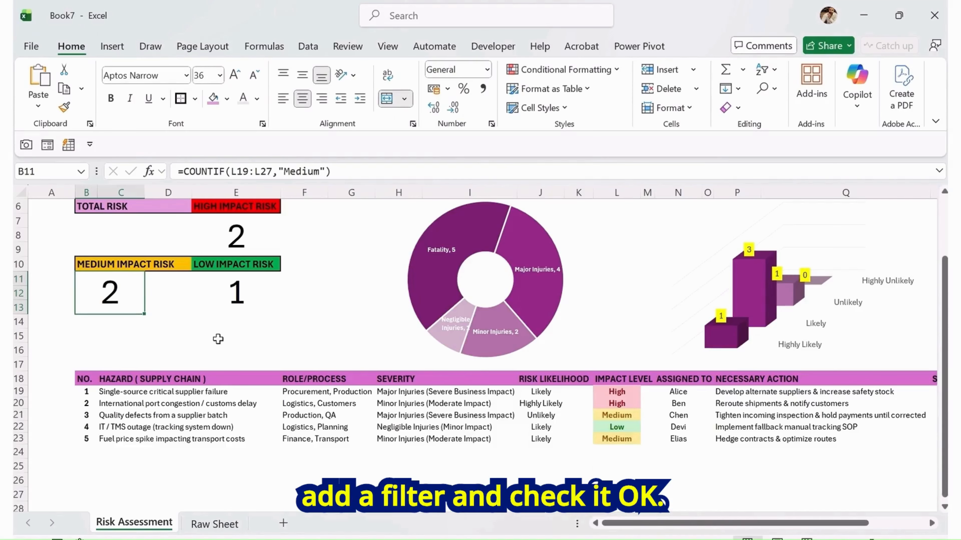
Enter =E7+B11 in the TOTAL RISK value block to add high and medium impact counts
scroll(218, 339, up, 2)
click(277, 298)
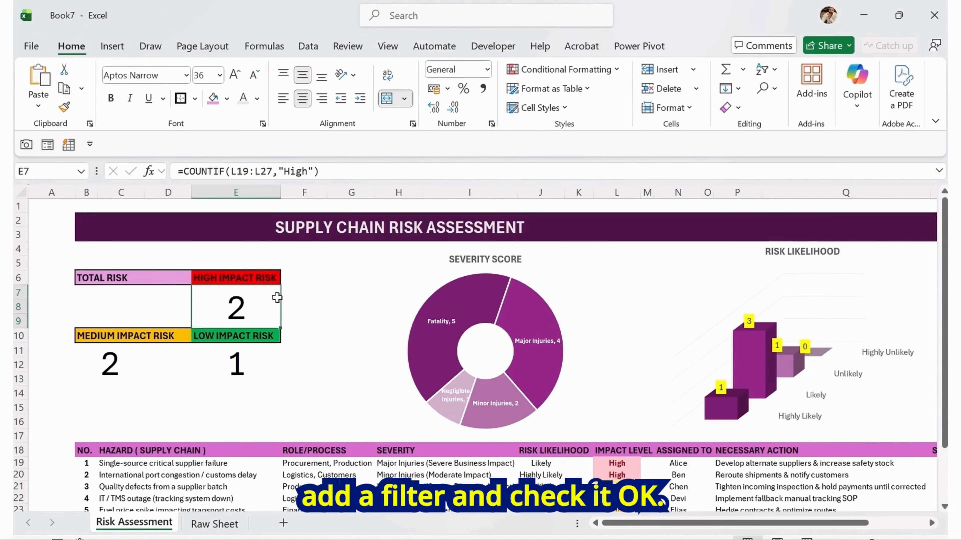
click(116, 294)
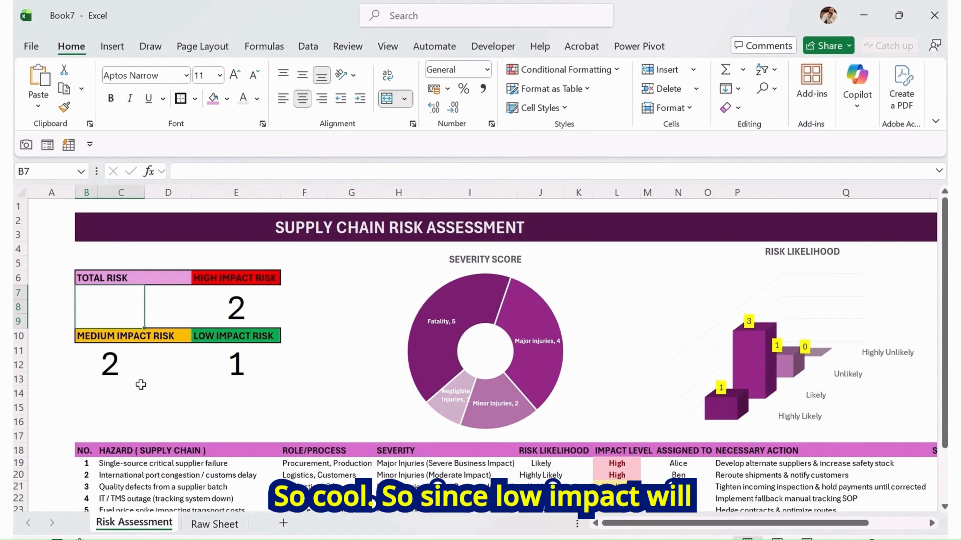
text(=)
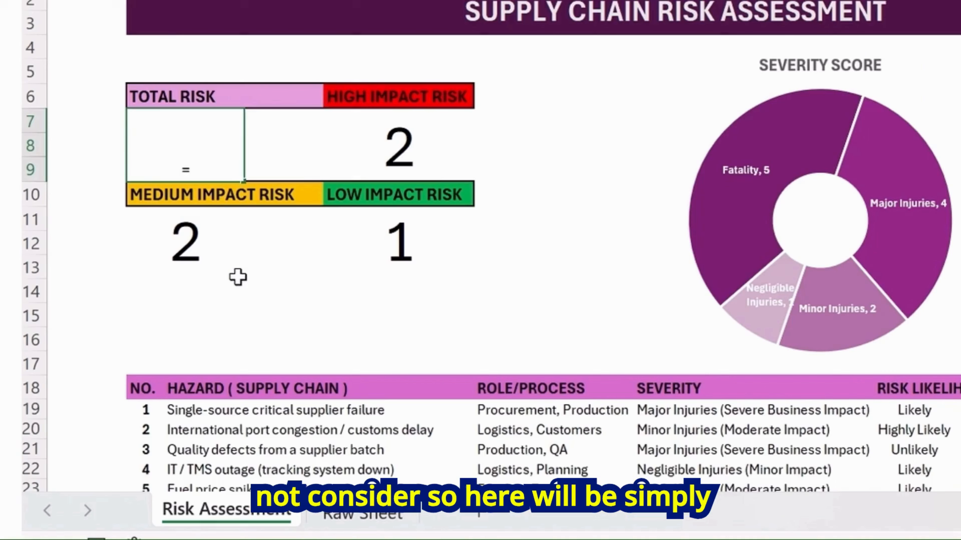
key(Right)
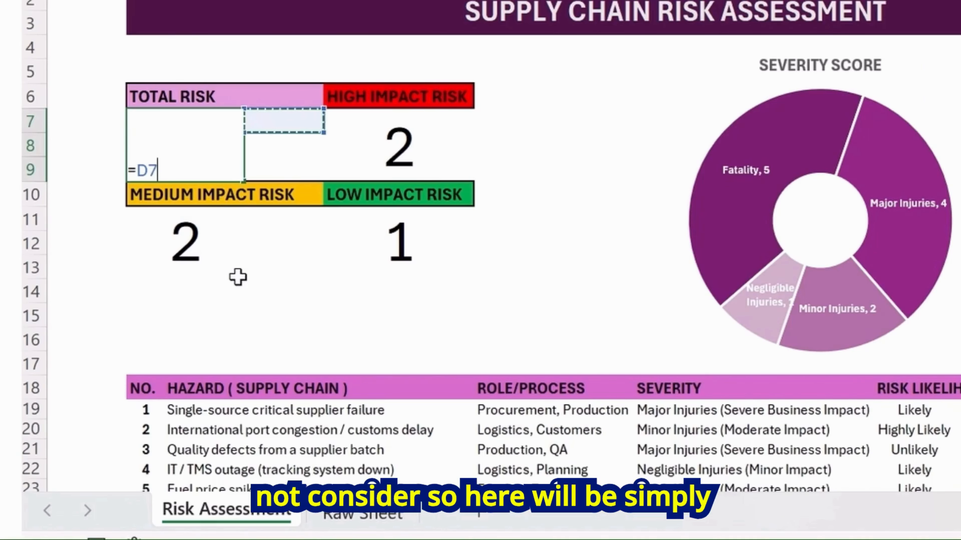
key(Right)
text(+)
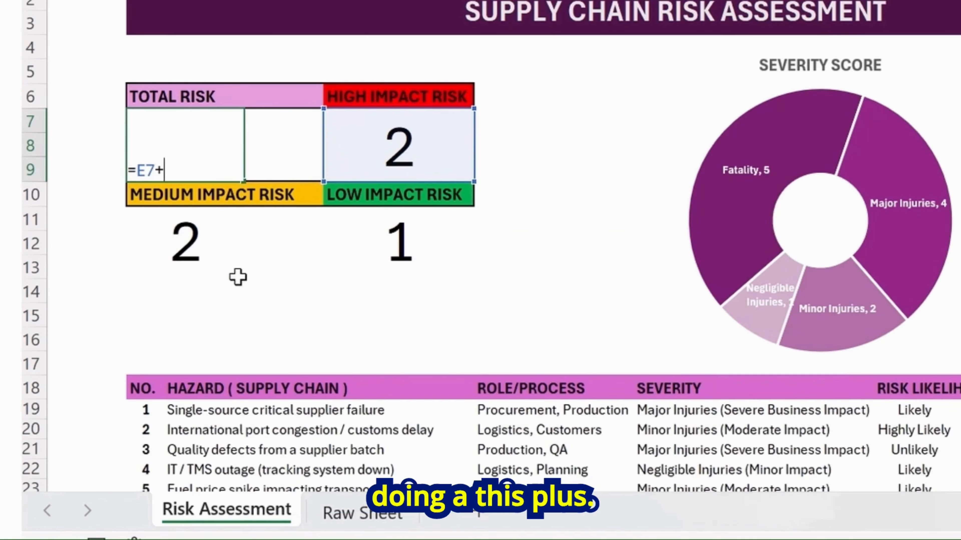
key(Left)
key(Down)
key(Down)
key(Down)
key(Right)
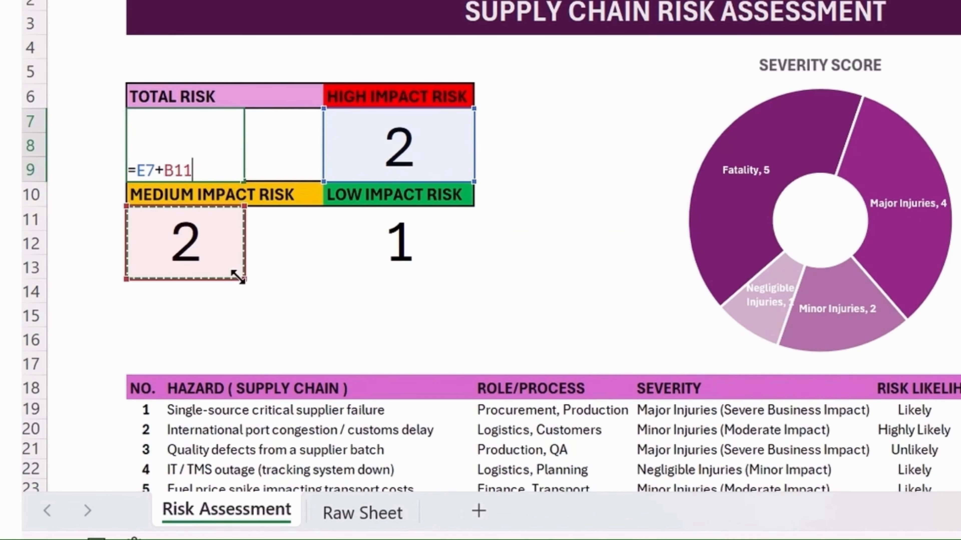
key(Return)
Enlarge the total risk value's font size to 36
key(Up)
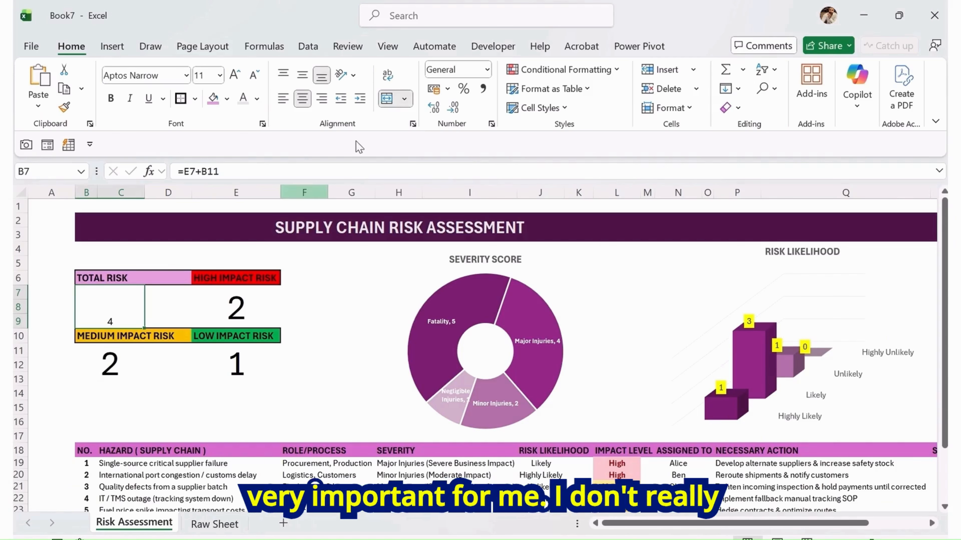
click(235, 74)
click(234, 75)
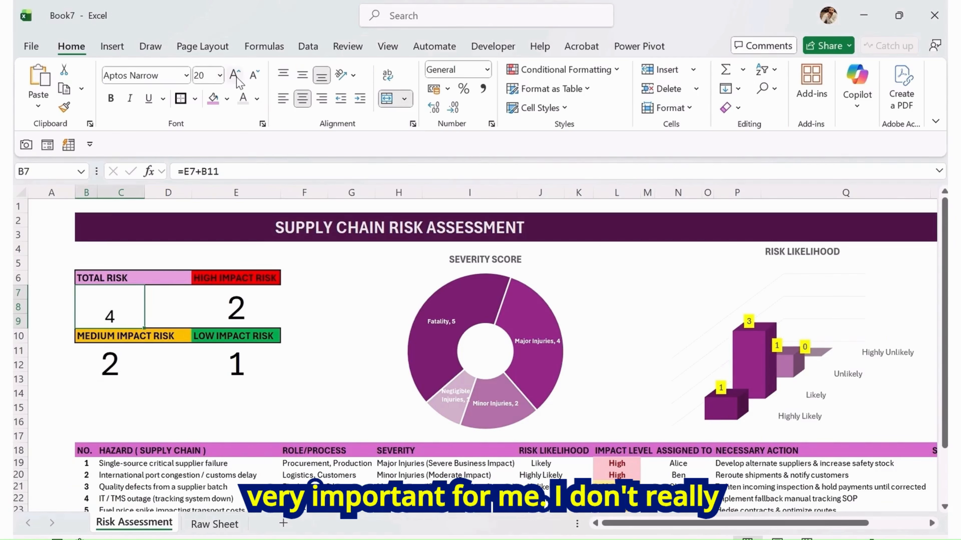
click(234, 74)
click(234, 75)
click(235, 75)
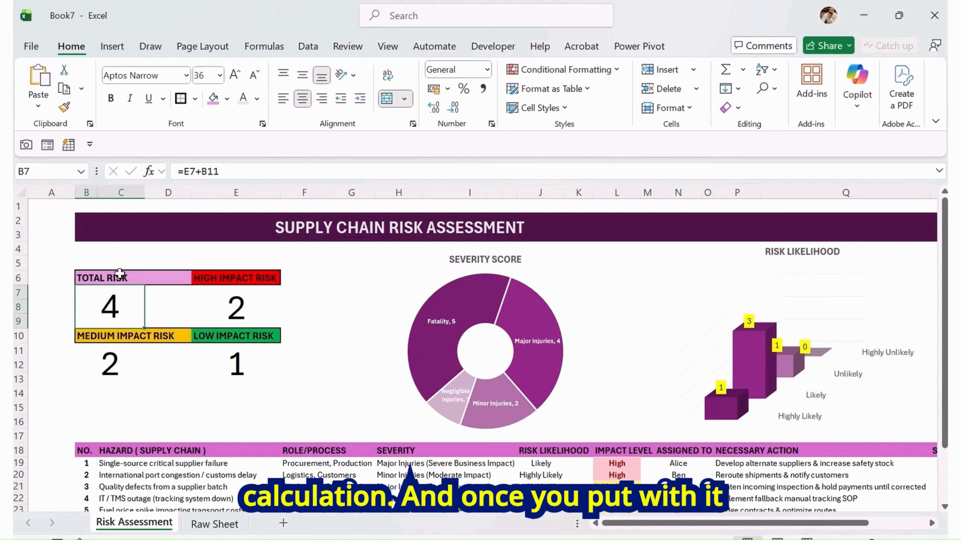
Fill the TOTAL RISK value block with a light pink color
drag(120, 273, 112, 308)
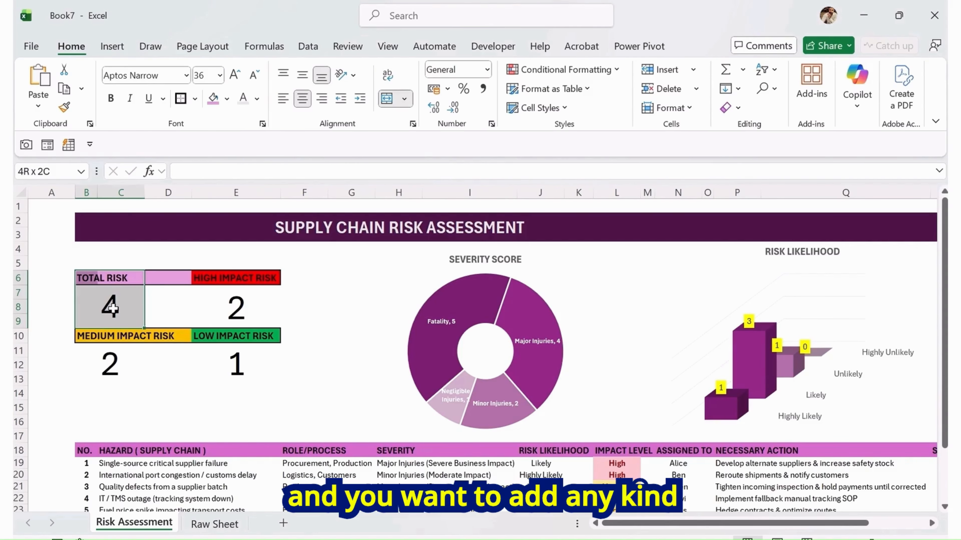
click(221, 307)
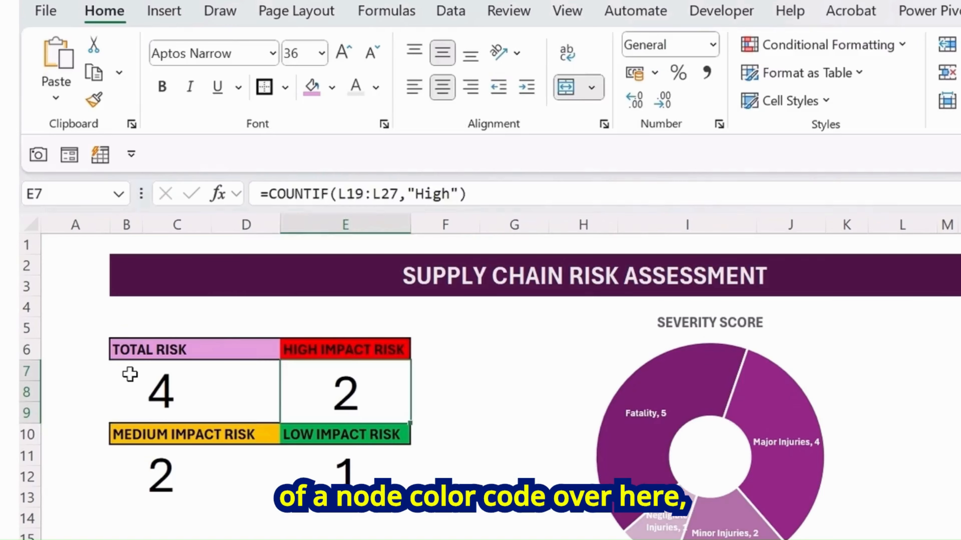
click(133, 303)
drag(195, 386, 258, 387)
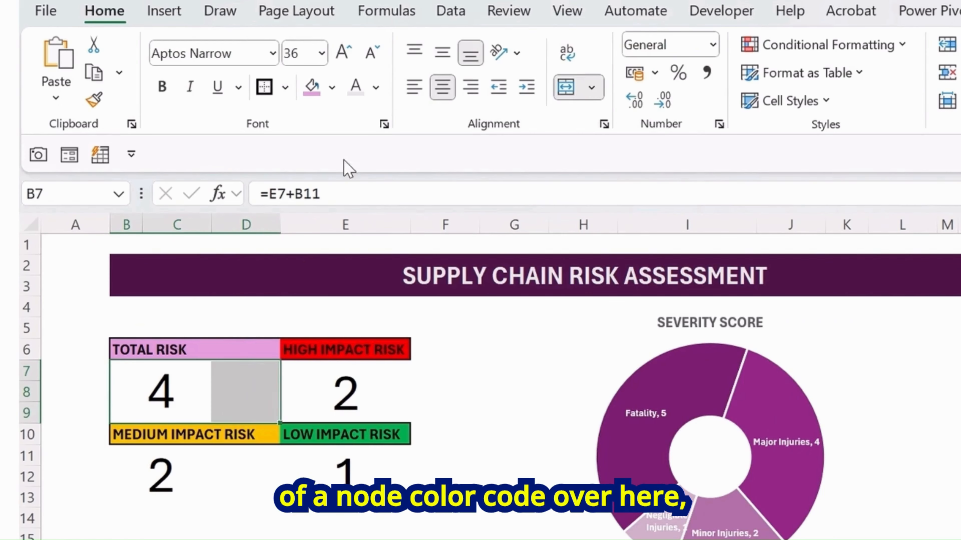
click(333, 88)
click(554, 236)
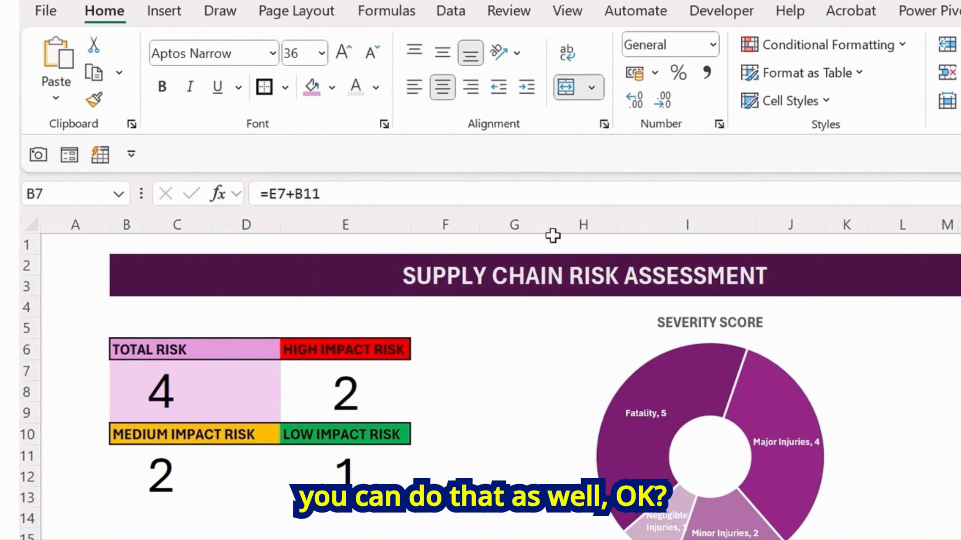
Fill the HIGH IMPACT RISK value block with red
click(326, 374)
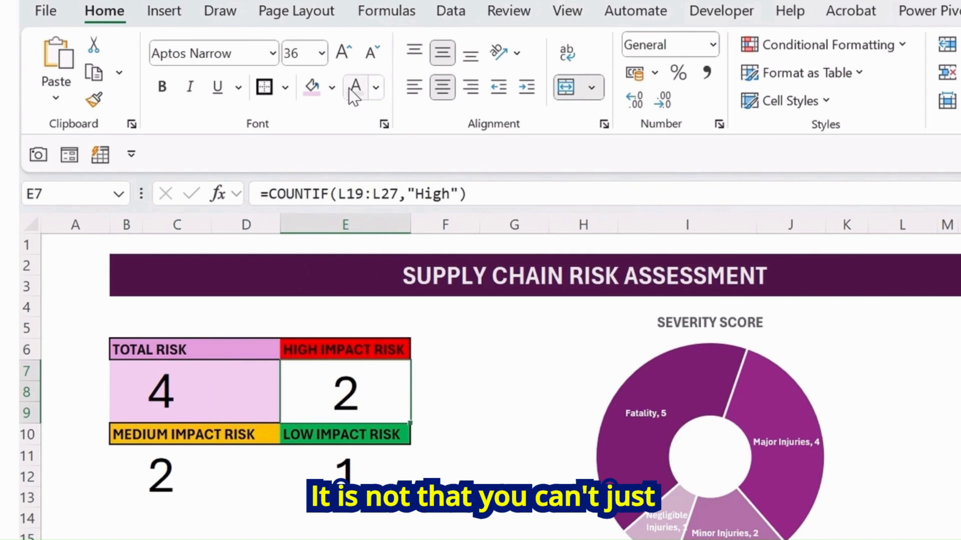
click(333, 87)
click(345, 409)
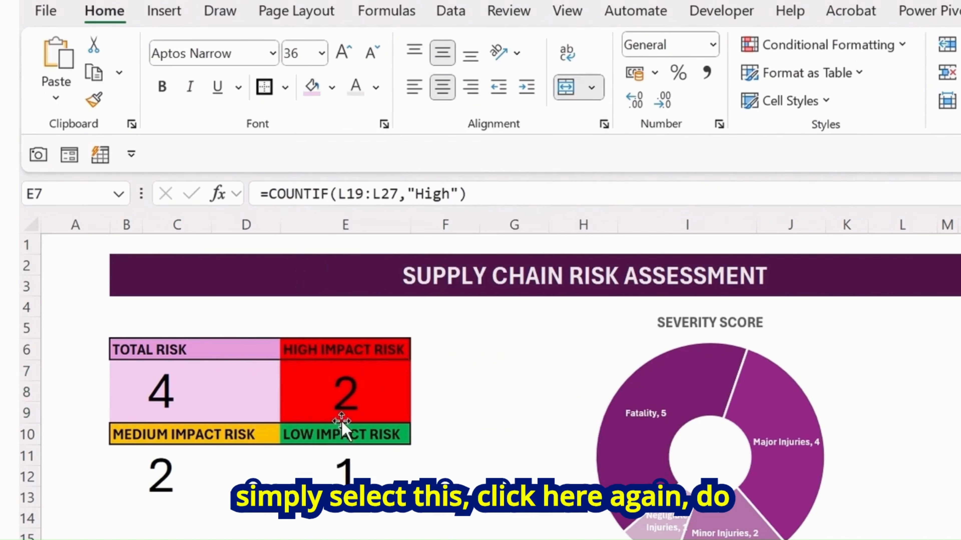
Set the font color of the HIGH IMPACT RISK value and its header to white
click(355, 86)
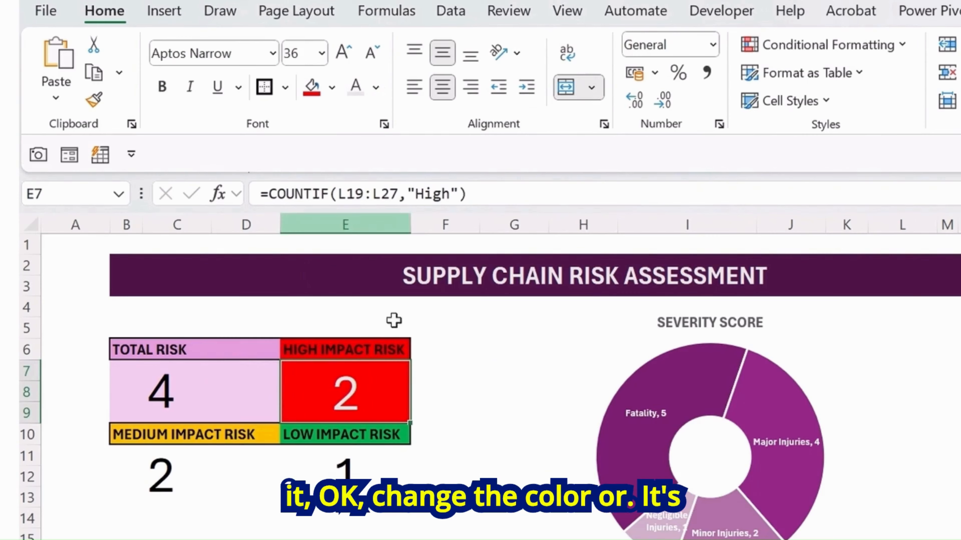
click(363, 349)
click(356, 86)
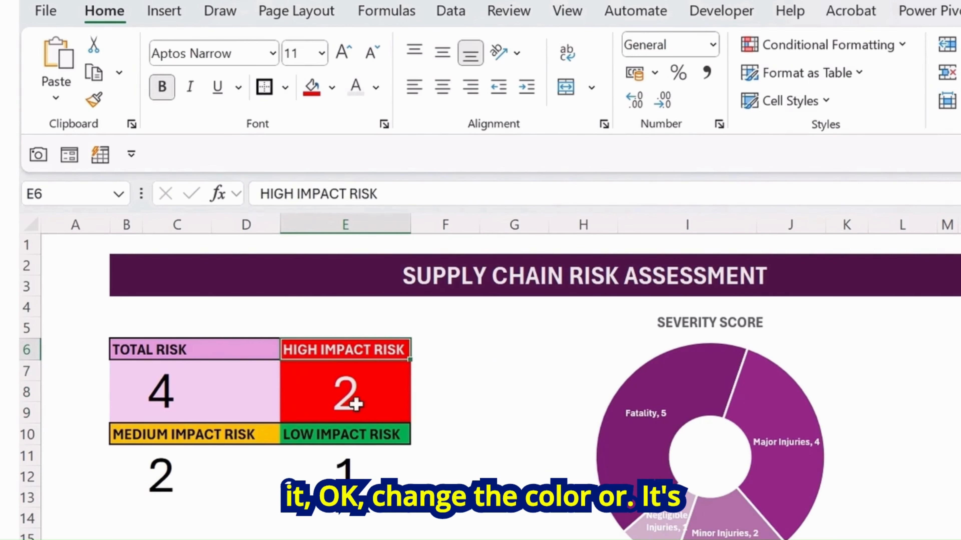
Fill the LOW IMPACT RISK value block with light green
click(337, 454)
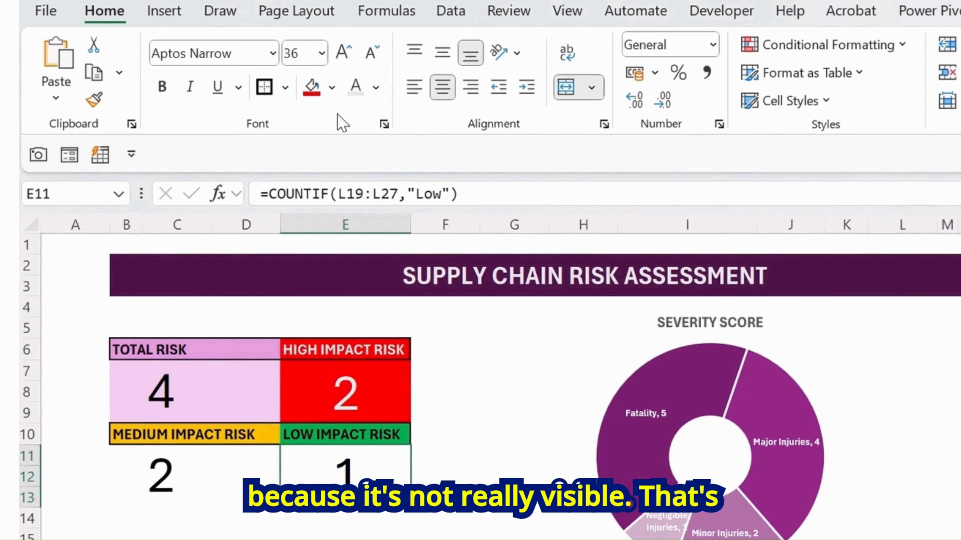
click(332, 87)
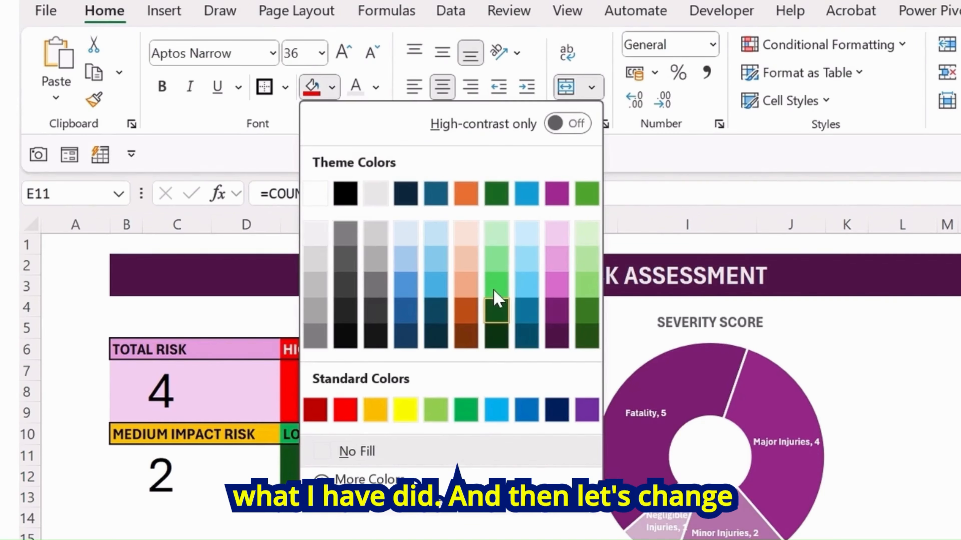
click(492, 262)
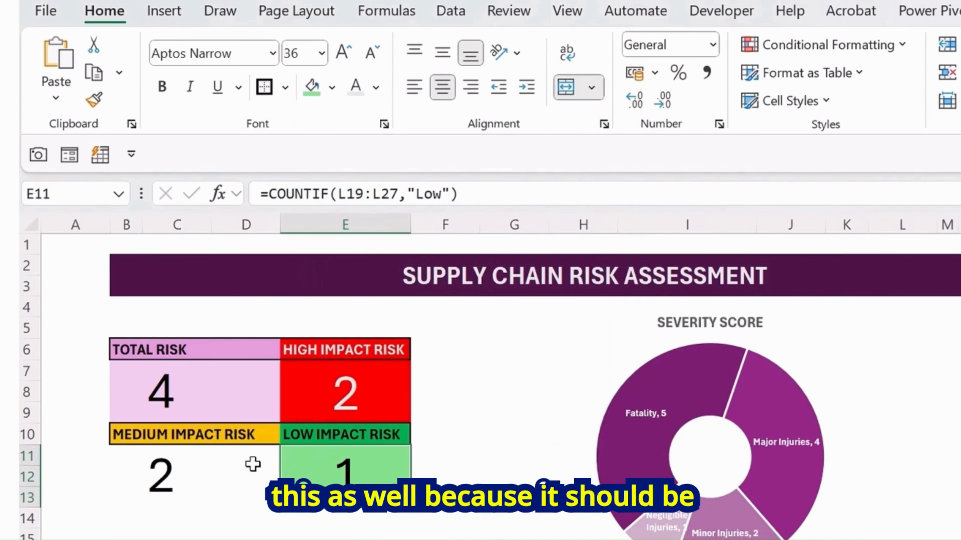
Fill the MEDIUM IMPACT RISK value block across B11:D11 with the amber standard color
click(207, 467)
drag(191, 461, 246, 465)
click(332, 87)
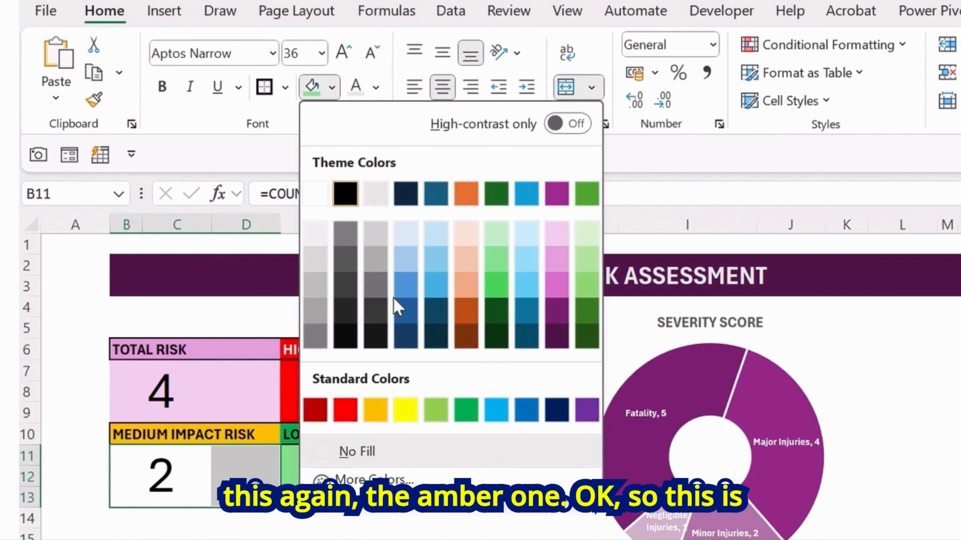
click(378, 411)
click(178, 535)
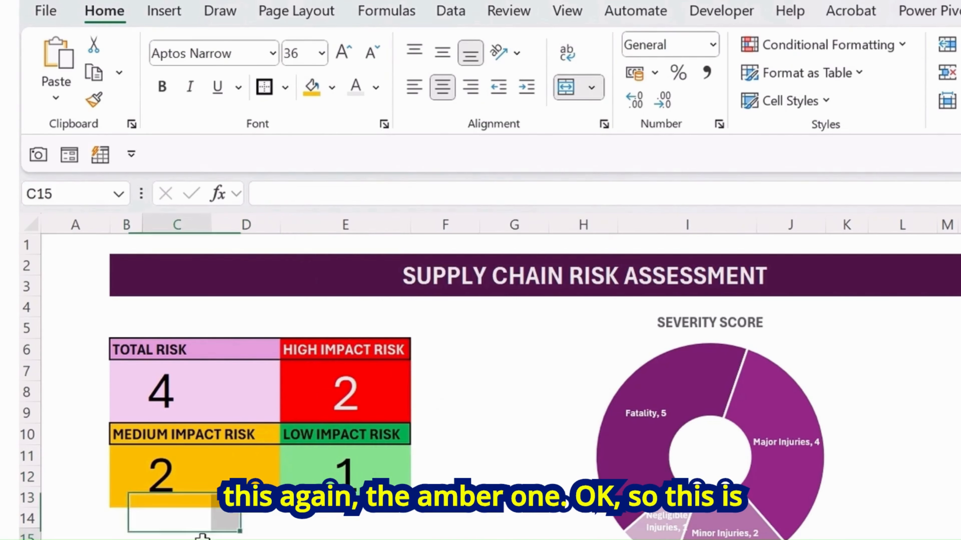
Merge and center the TOTAL RISK value across columns B to D
click(454, 396)
click(191, 395)
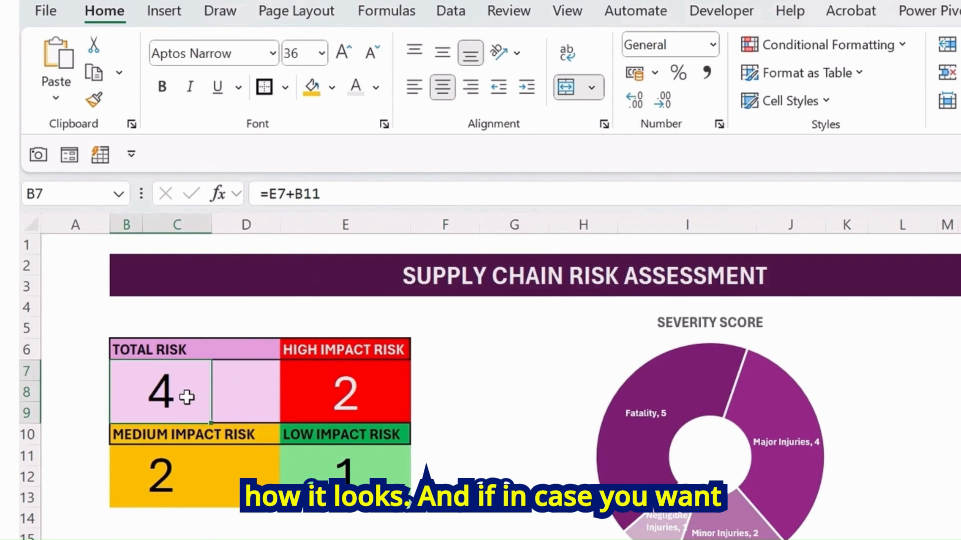
drag(185, 391, 251, 394)
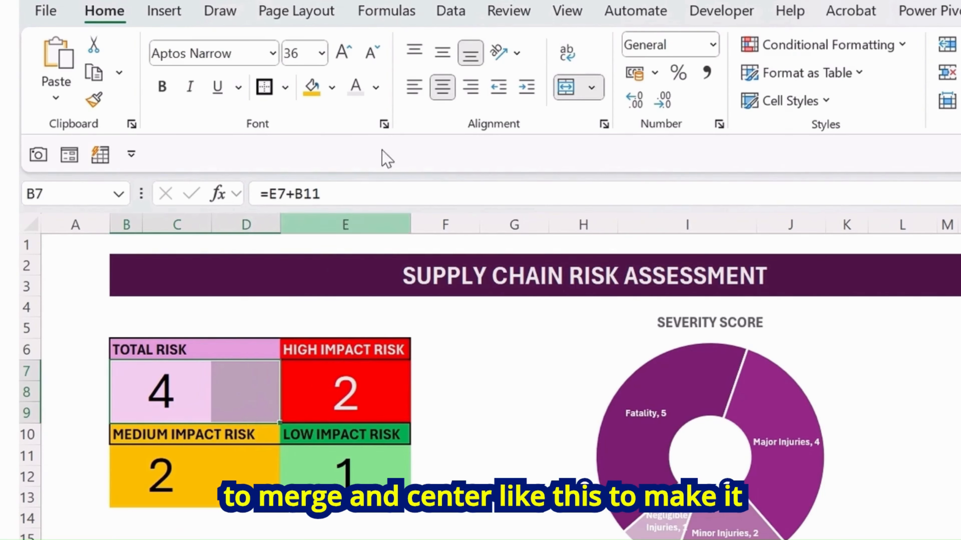
click(566, 90)
click(567, 91)
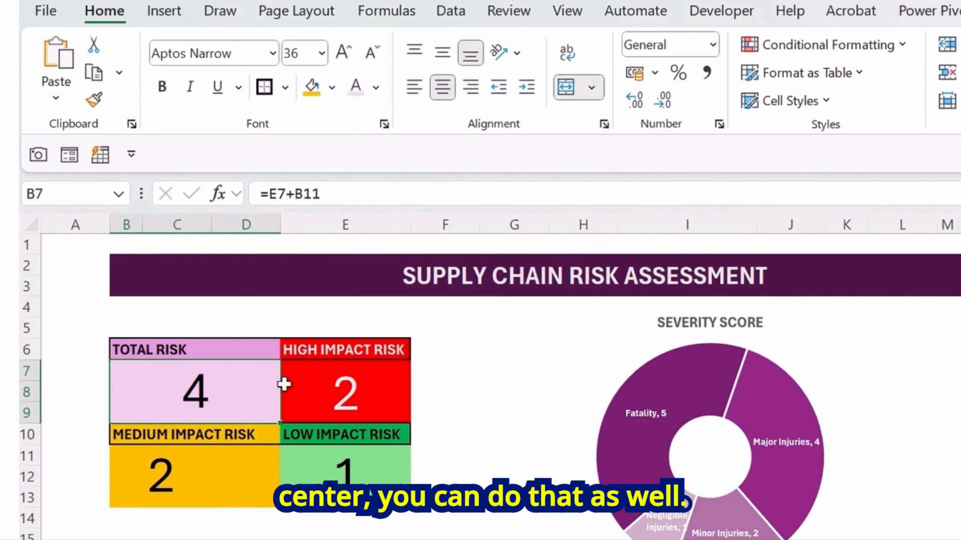
Merge and center the MEDIUM IMPACT RISK value across columns B to D
click(263, 468)
drag(263, 452, 133, 493)
click(566, 88)
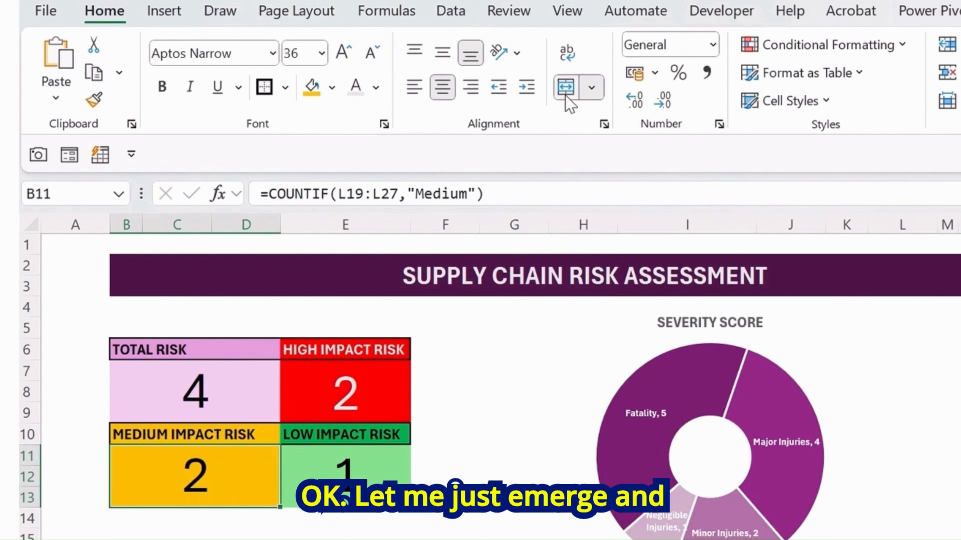
Merge and center the TOTAL RISK header across B6:D6
drag(146, 348, 246, 350)
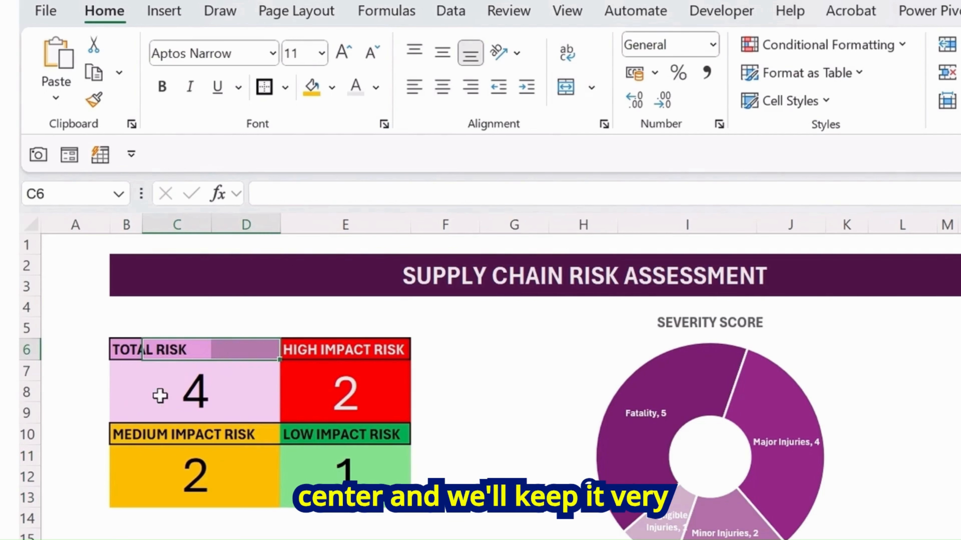
click(148, 364)
drag(145, 348, 265, 349)
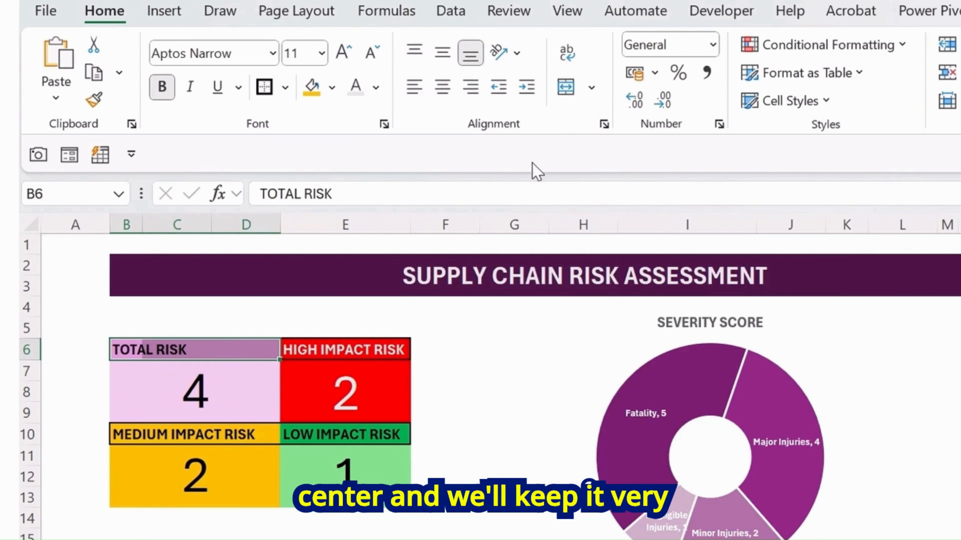
click(567, 88)
click(435, 414)
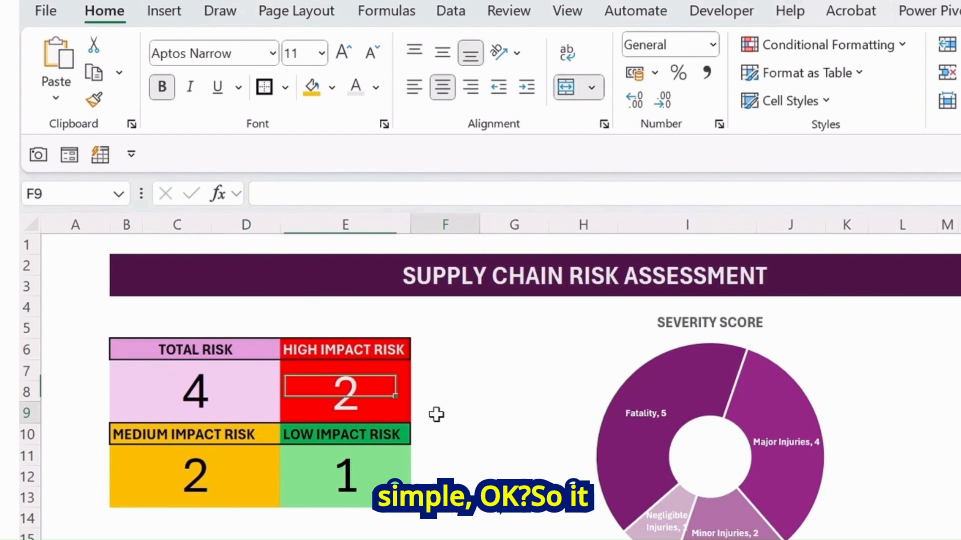
Set the LOW IMPACT RISK header's font color to white
drag(137, 343, 378, 494)
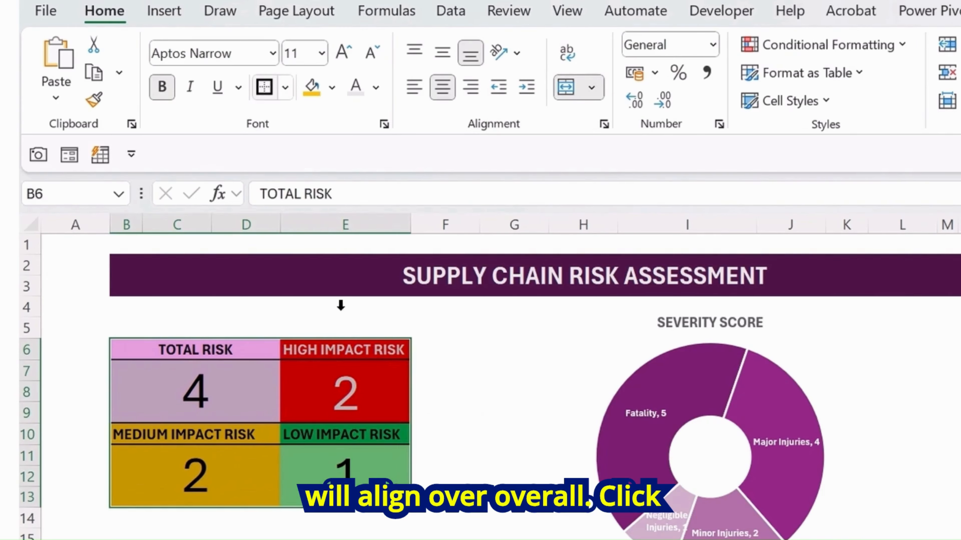
click(462, 454)
click(483, 389)
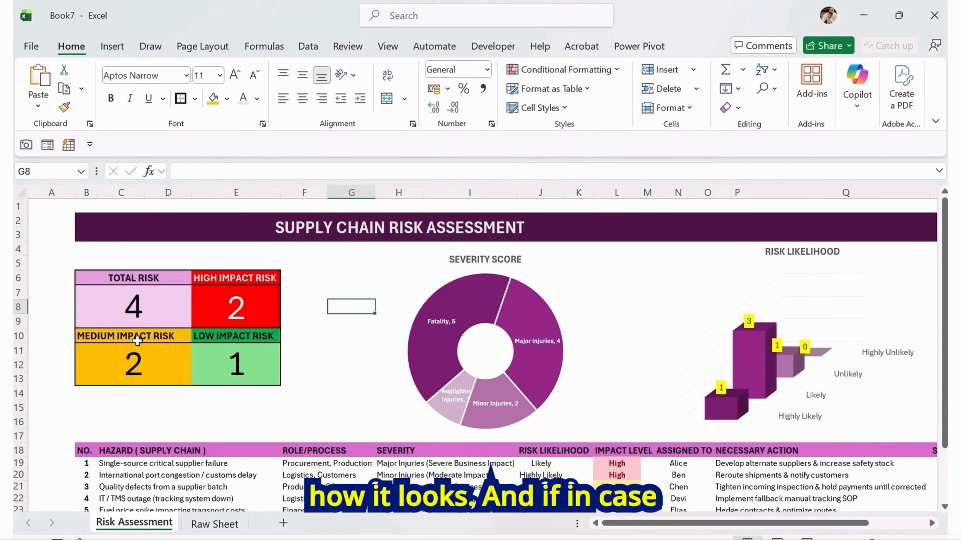
click(222, 343)
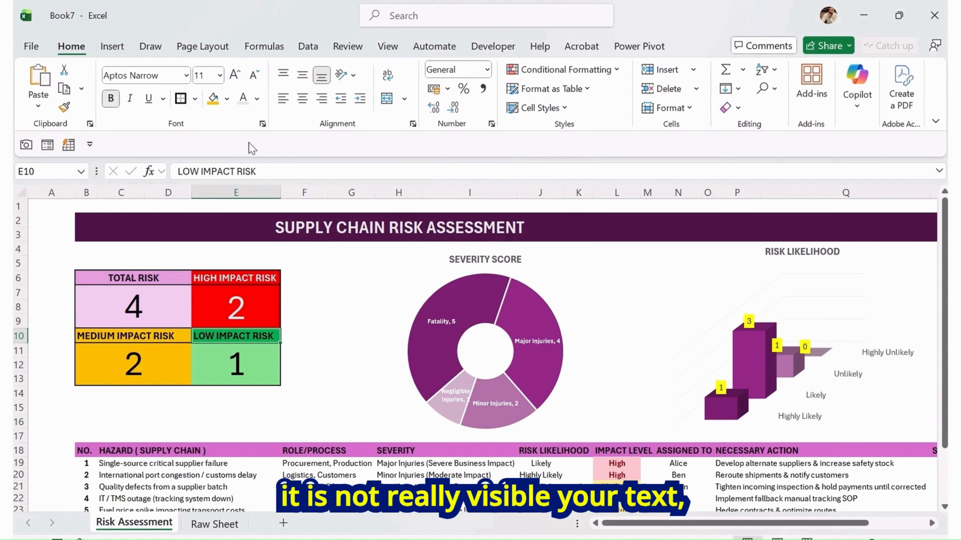
click(243, 99)
click(318, 303)
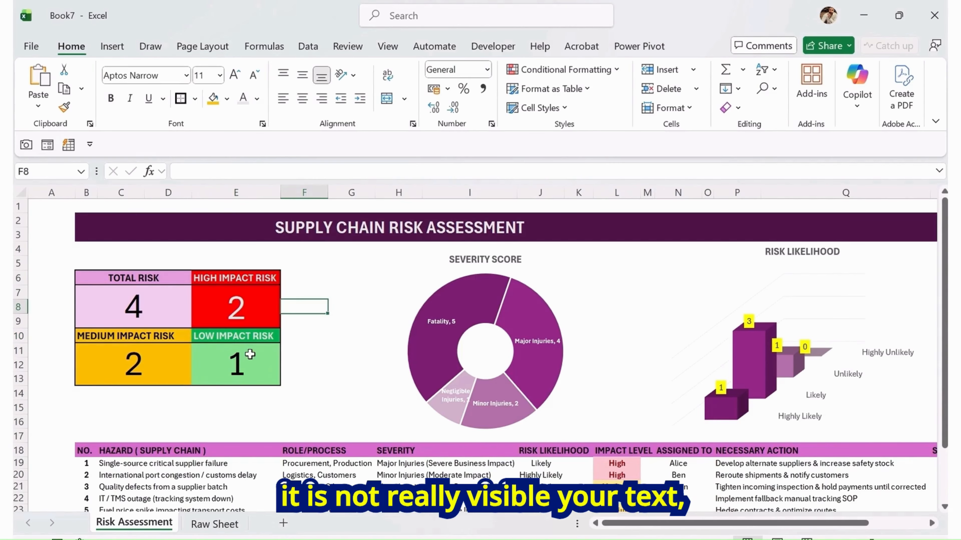
click(177, 339)
click(192, 192)
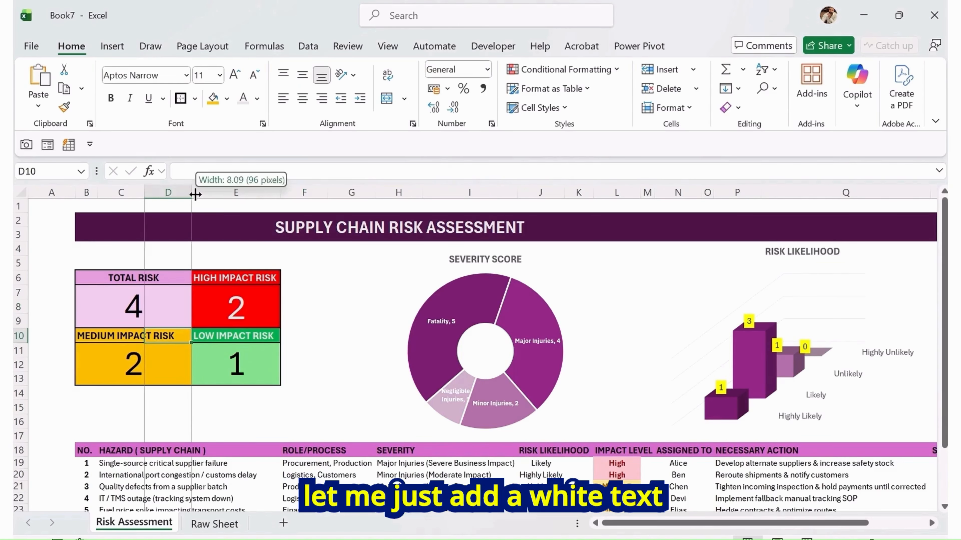
click(335, 356)
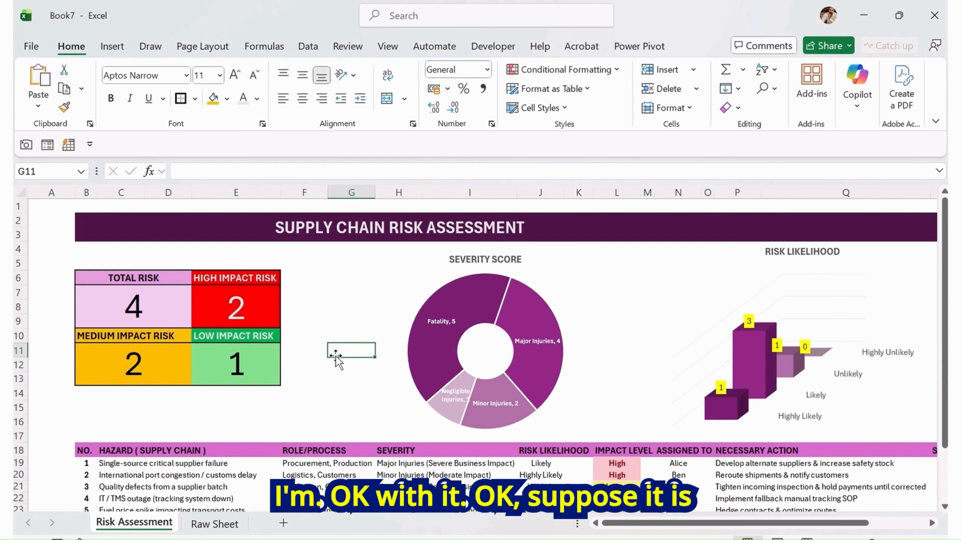
Move the Negligible Injuries and Fatality data labels of the Severity Score donut outside the ring
click(452, 402)
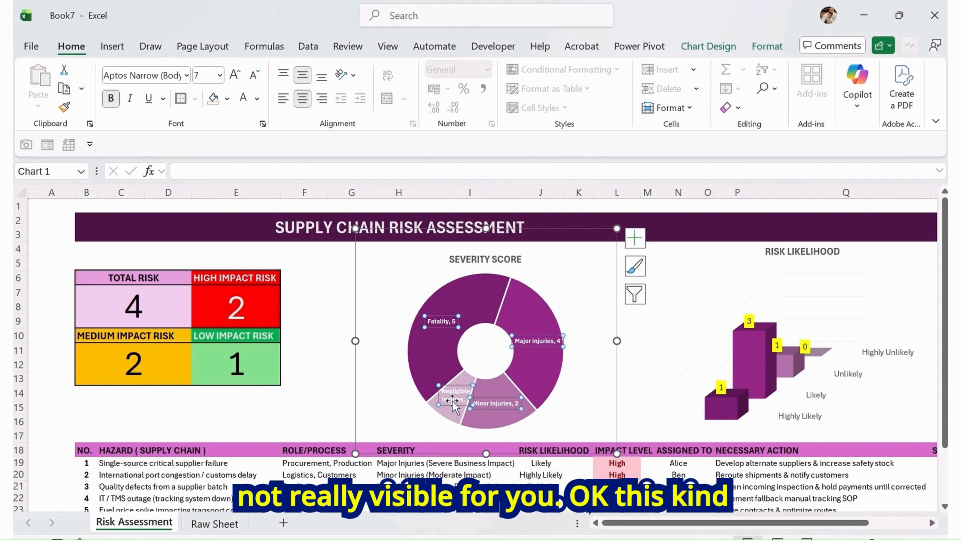
right_click(453, 401)
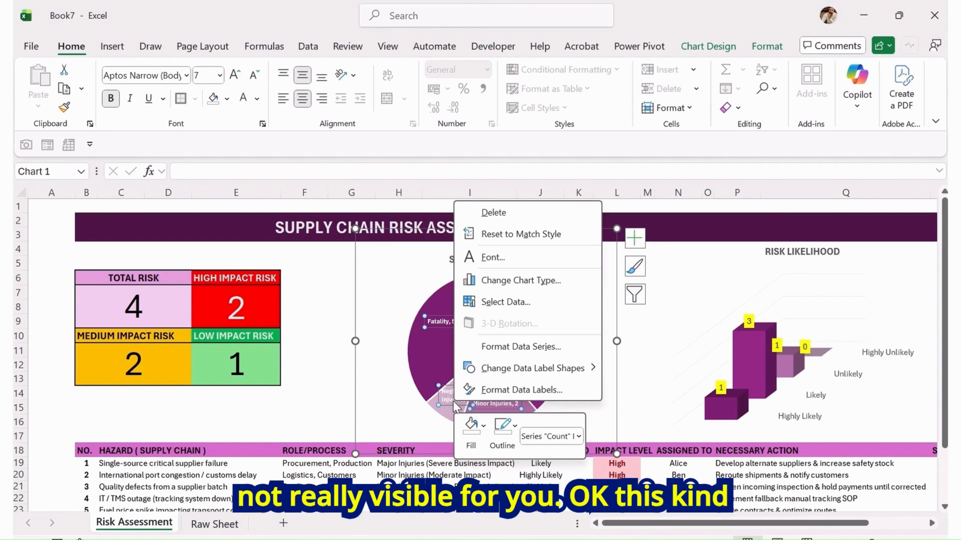
click(366, 410)
drag(456, 402, 401, 416)
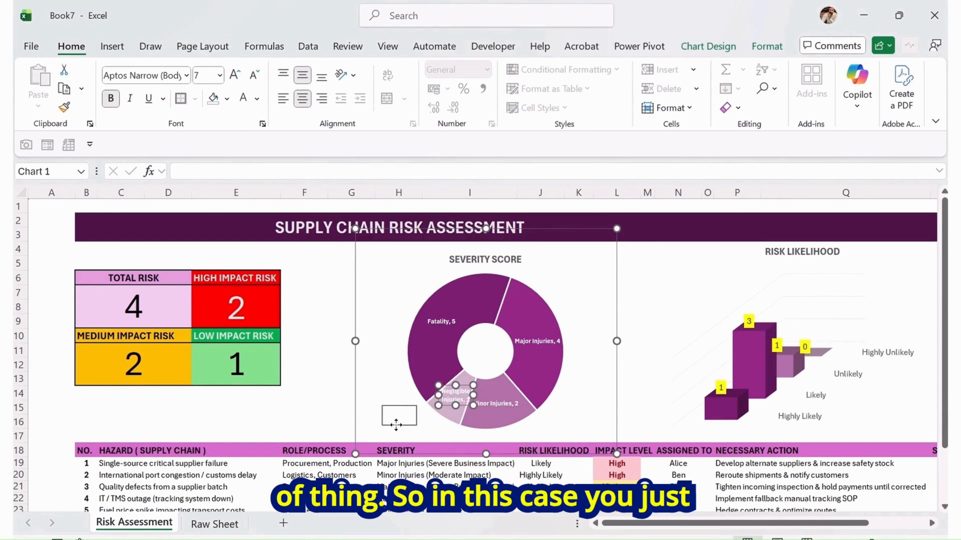
click(441, 323)
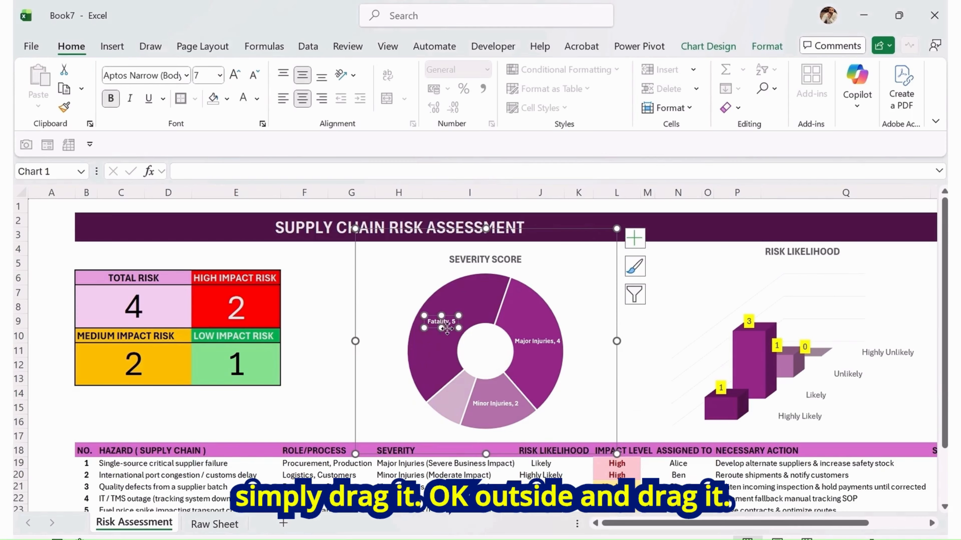
drag(447, 328, 397, 317)
Move the Minor Injuries and Major Injuries data labels outside the donut ring
click(509, 407)
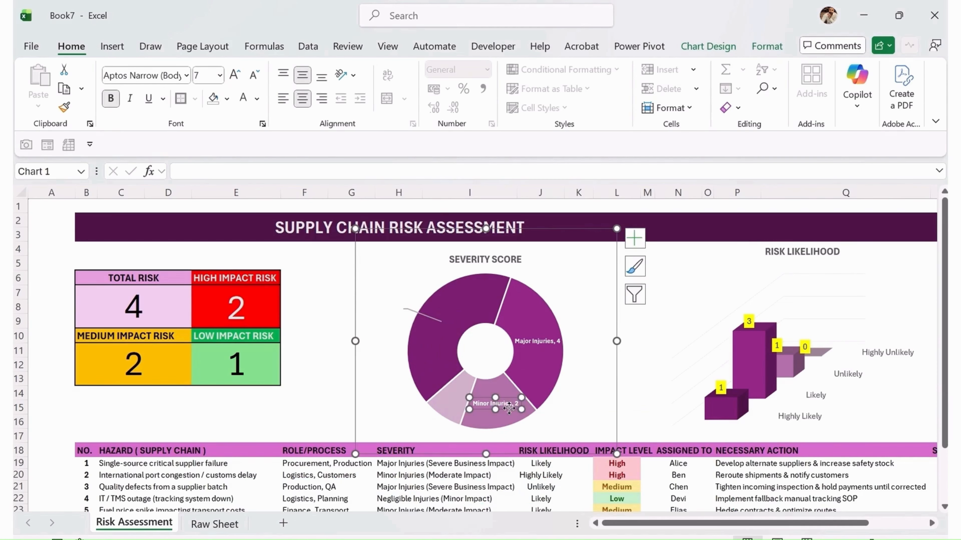
drag(504, 411, 566, 433)
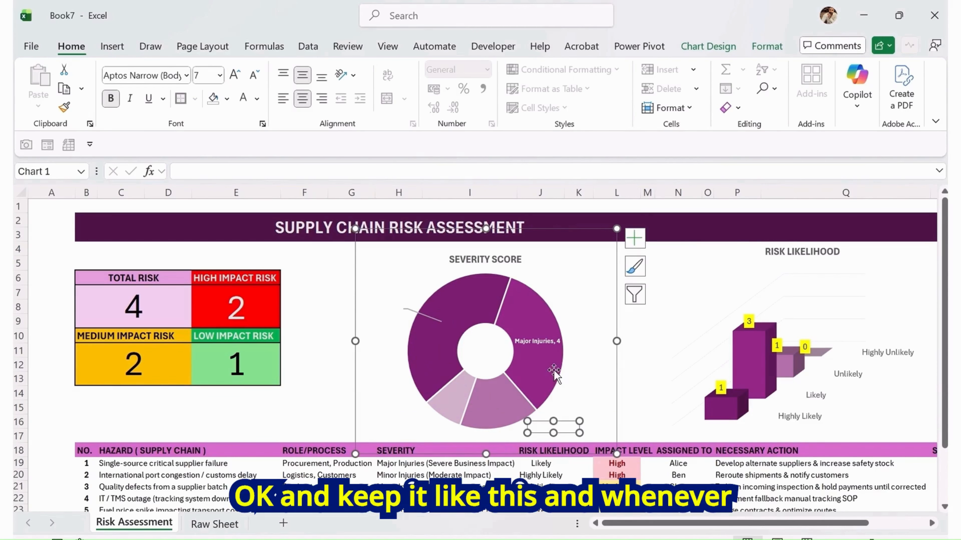
click(543, 340)
drag(548, 347, 600, 336)
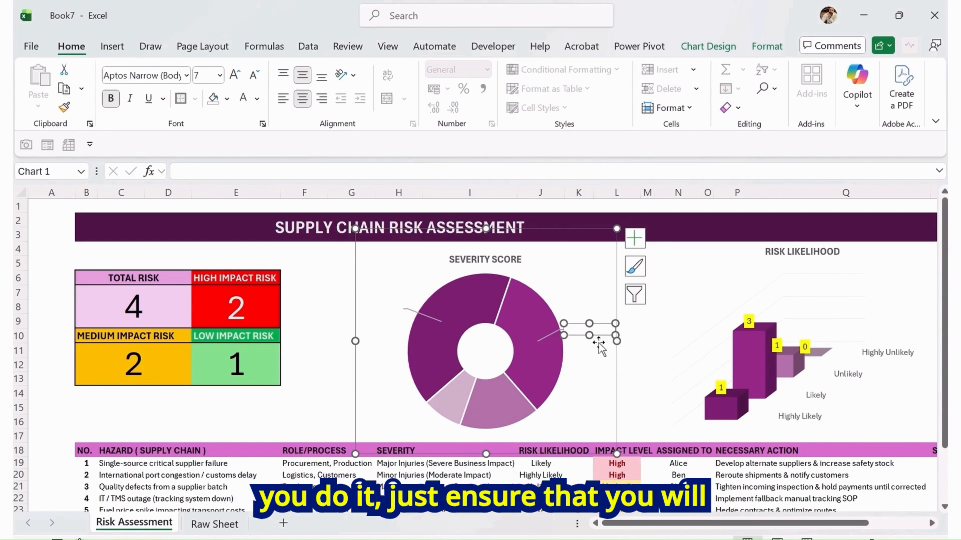
Set the Severity Score donut's data label font color to black
click(257, 98)
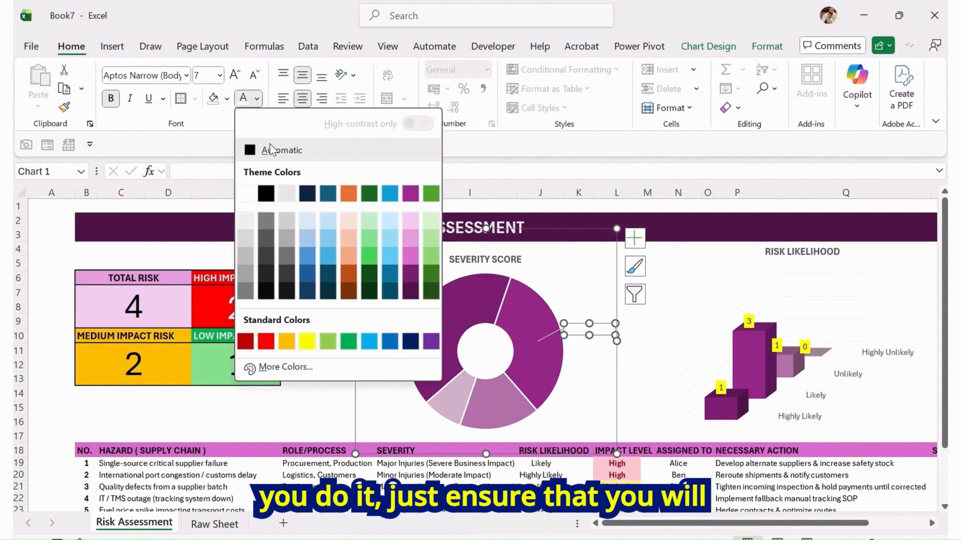
click(266, 193)
key(Escape)
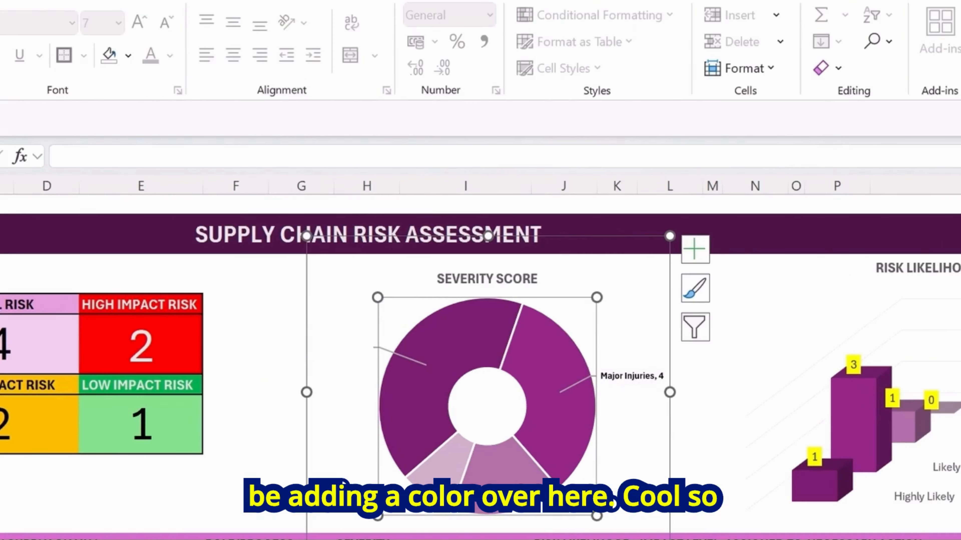
key(Tab)
key(Tab)
click(348, 347)
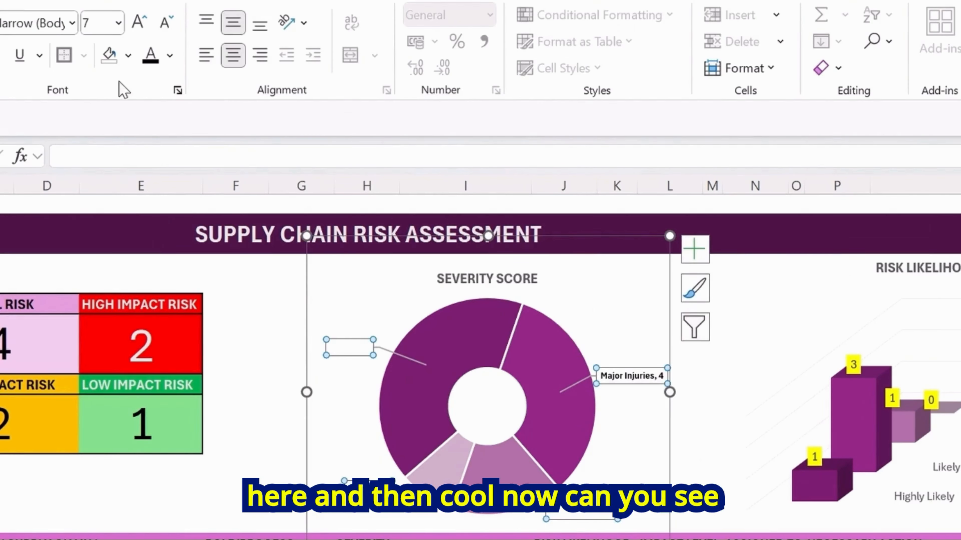
click(151, 55)
click(264, 322)
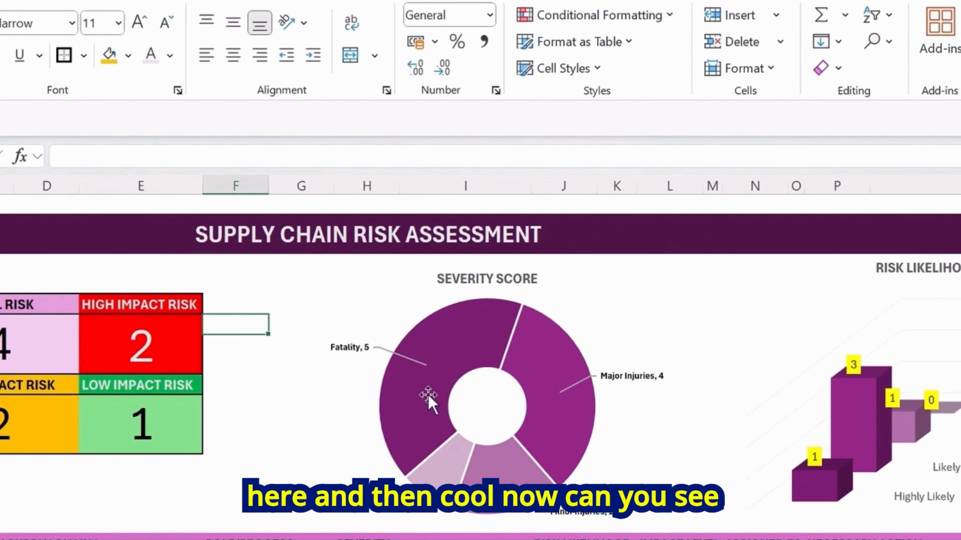
click(634, 441)
click(594, 408)
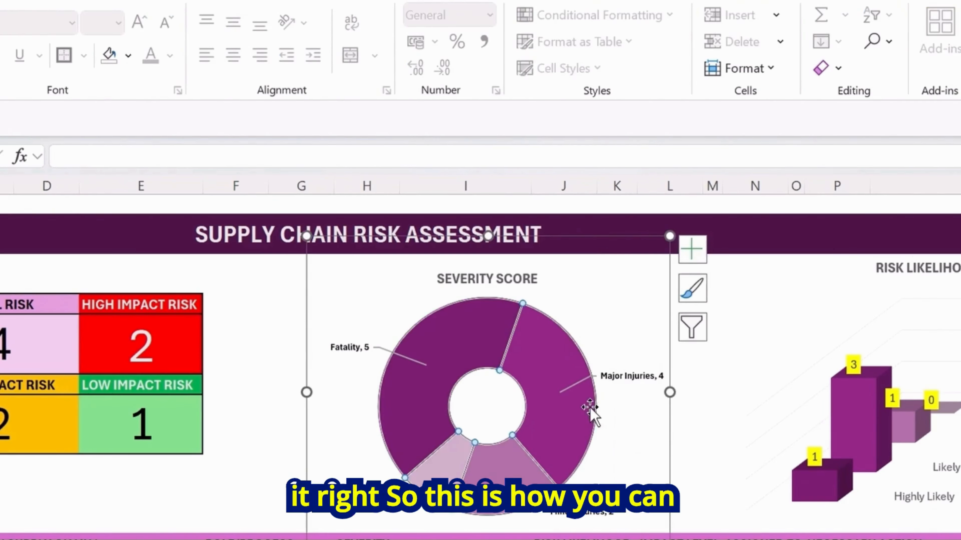
click(642, 303)
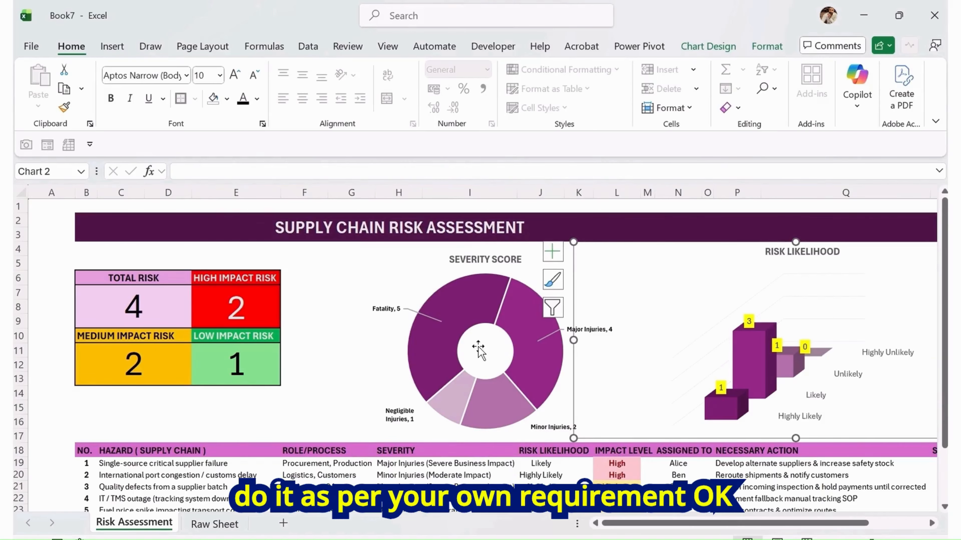
click(319, 339)
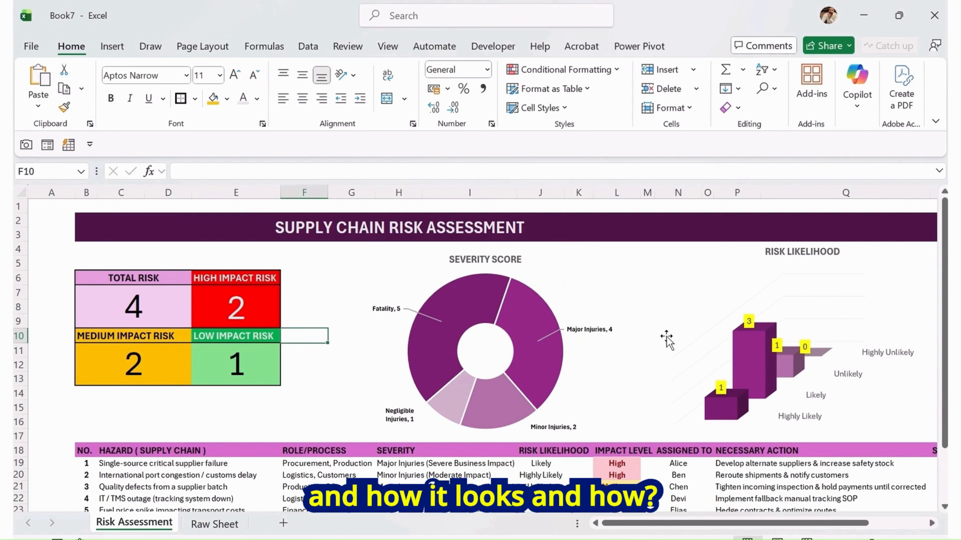
scroll(666, 337, down, 2)
scroll(738, 375, up, 2)
scroll(762, 384, down, 1)
scroll(762, 384, up, 1)
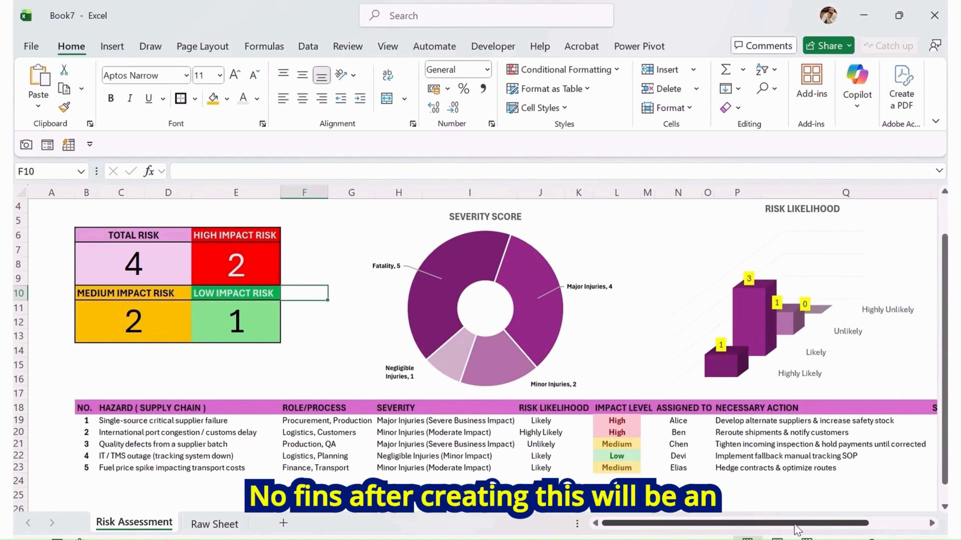
Select the STATUS cells R19 to R25 and set their data validation to allow a List
scroll(643, 394, right, 4)
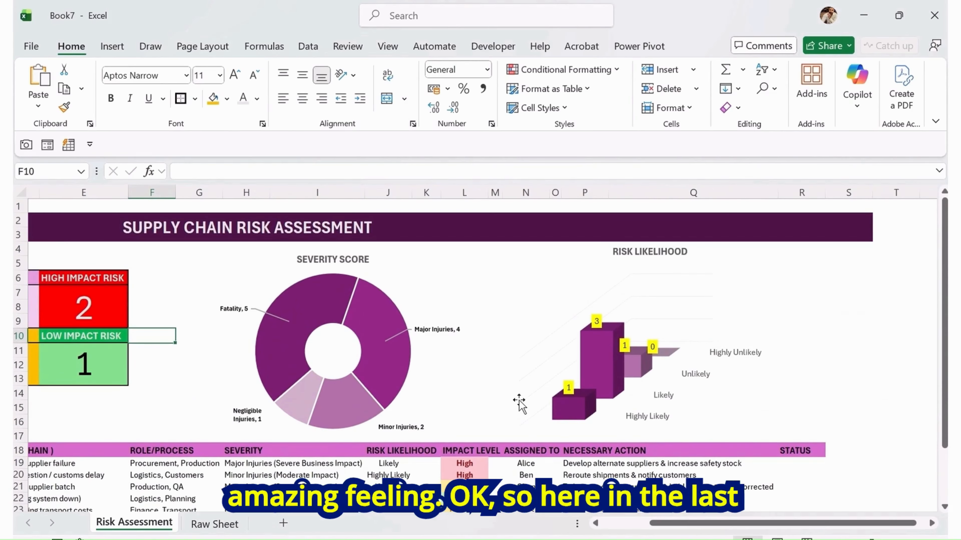
mouse_move(807, 526)
mouse_down()
mouse_move(728, 529)
mouse_move(808, 534)
mouse_up()
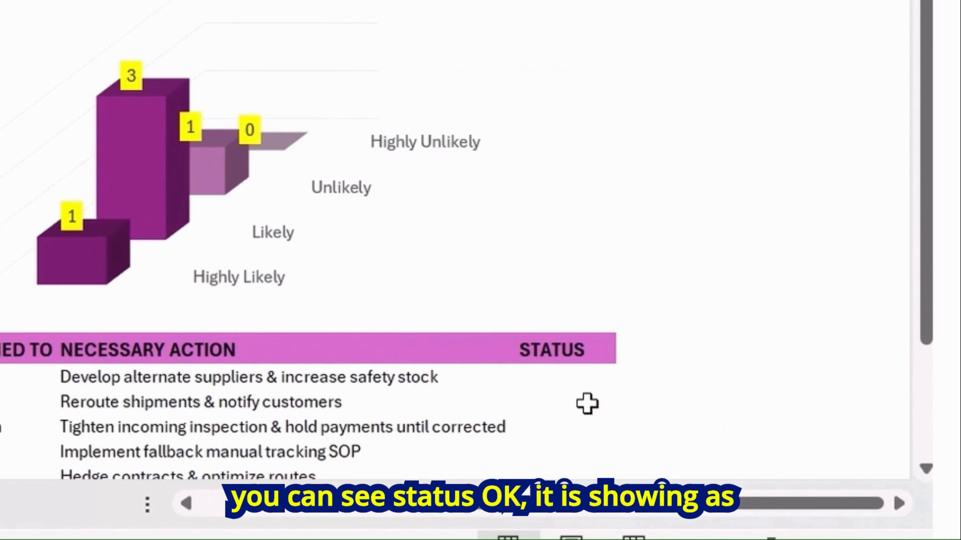
click(586, 401)
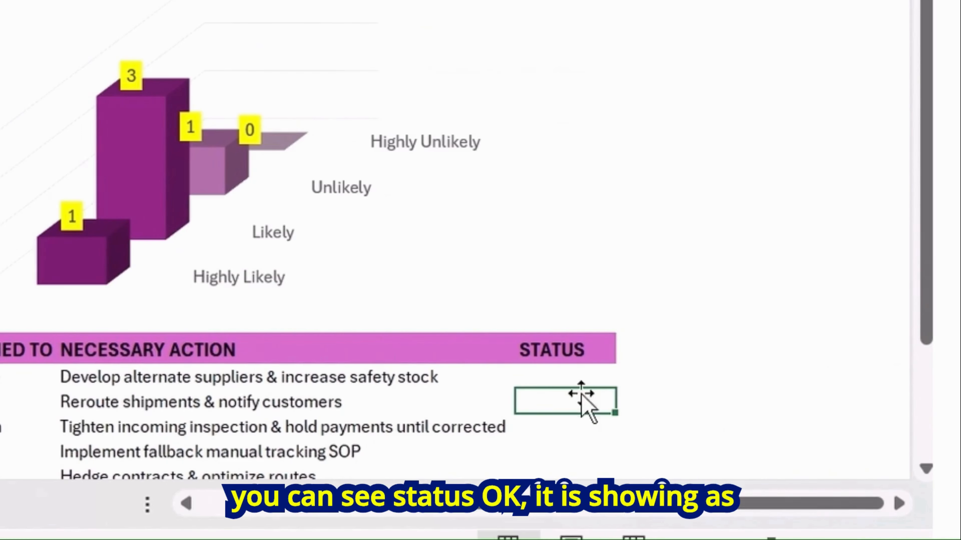
click(573, 375)
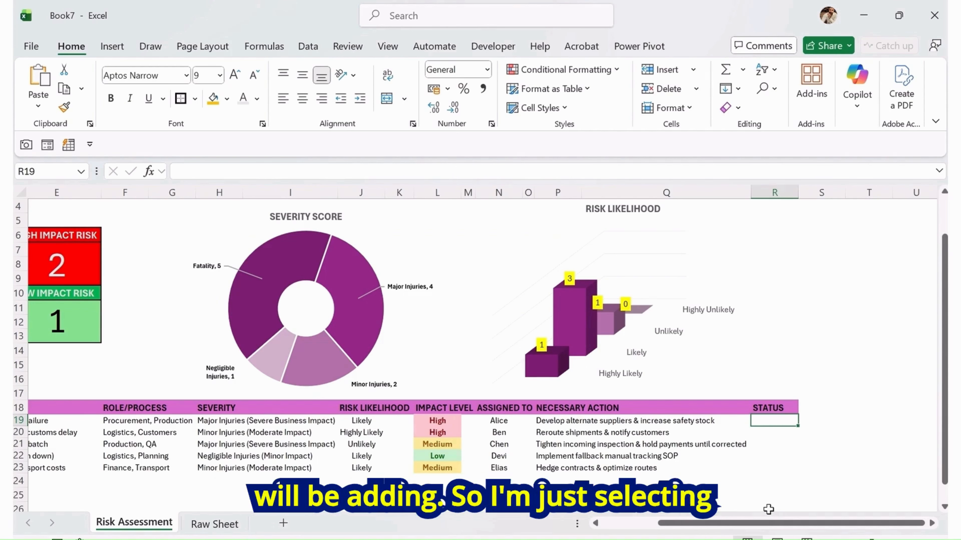
shift+click(776, 494)
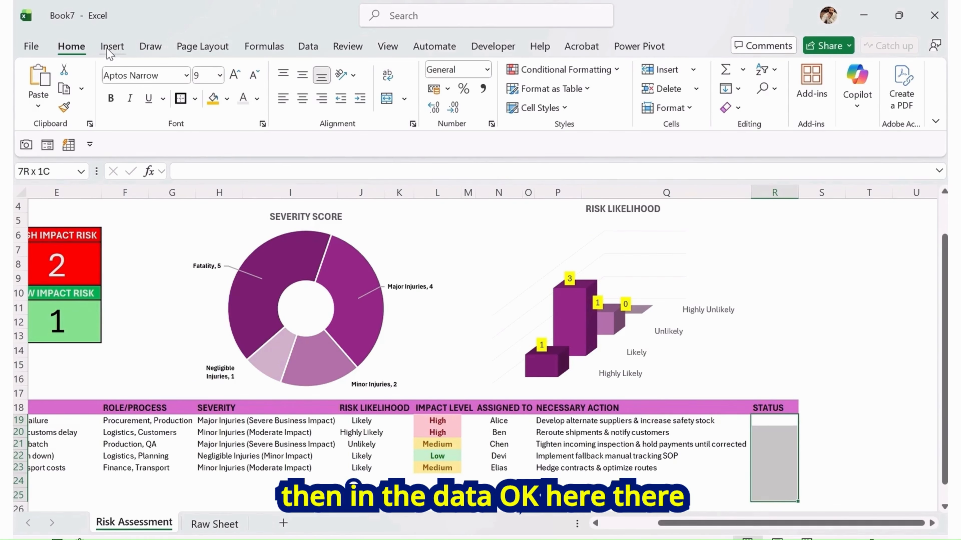
click(308, 45)
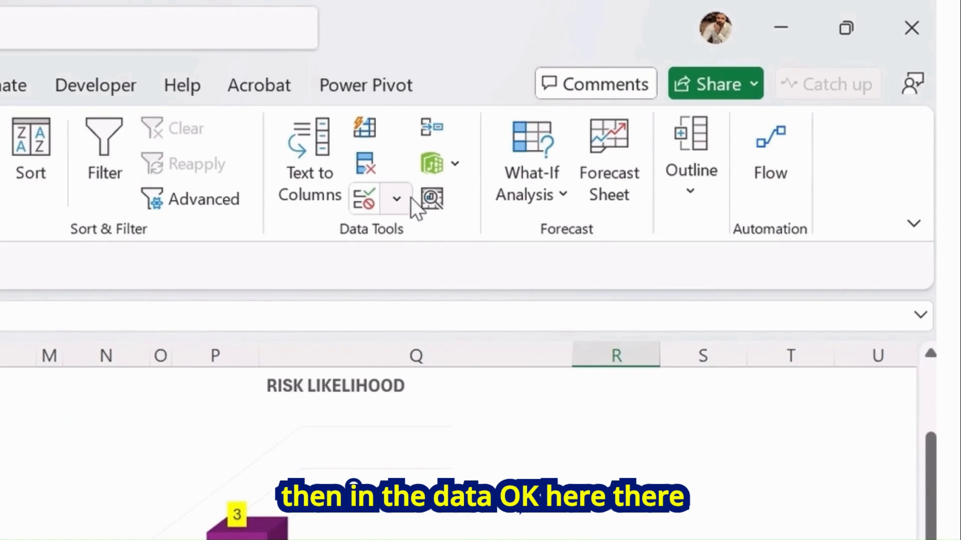
click(657, 108)
click(464, 245)
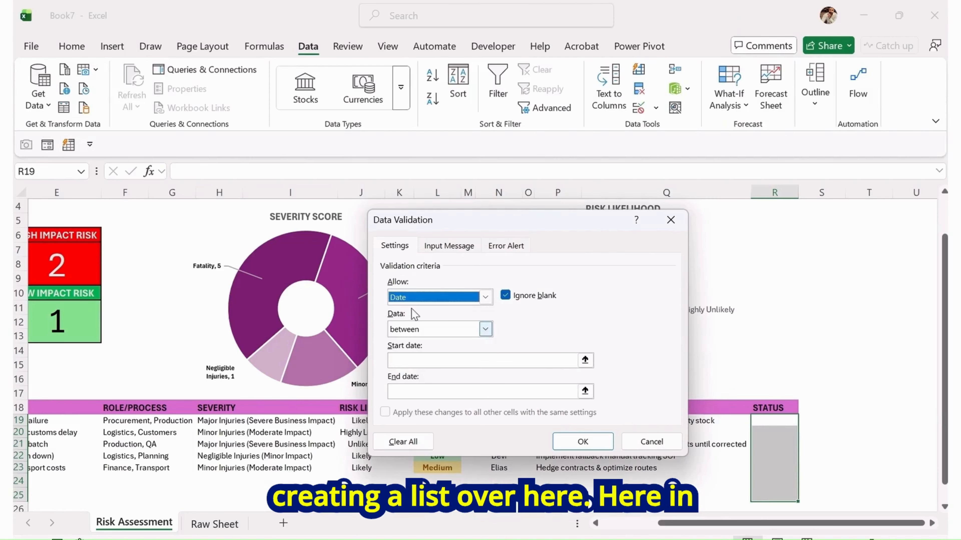
click(486, 297)
click(420, 343)
click(415, 358)
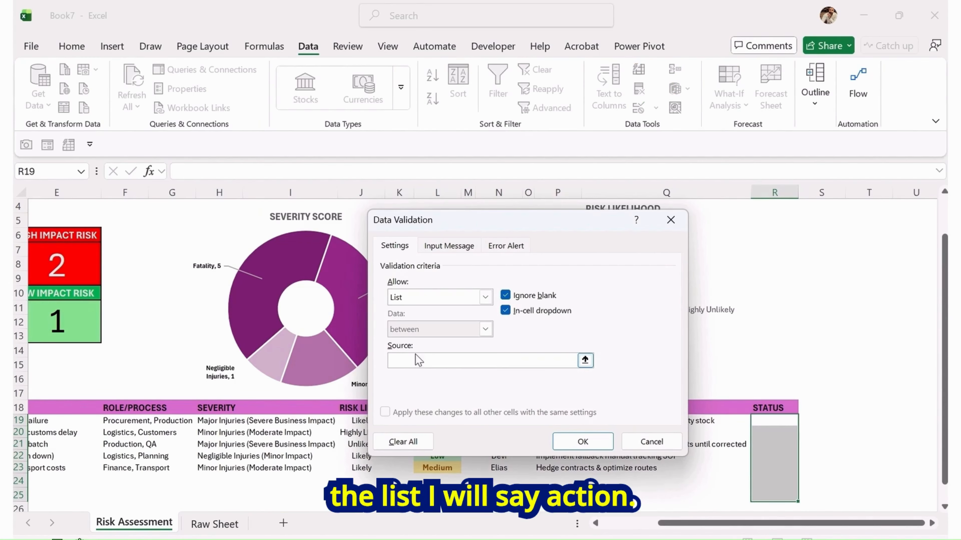
Enter the list source Actioned,Not Actioned,WIP,Hold and confirm the data validation
text(Action)
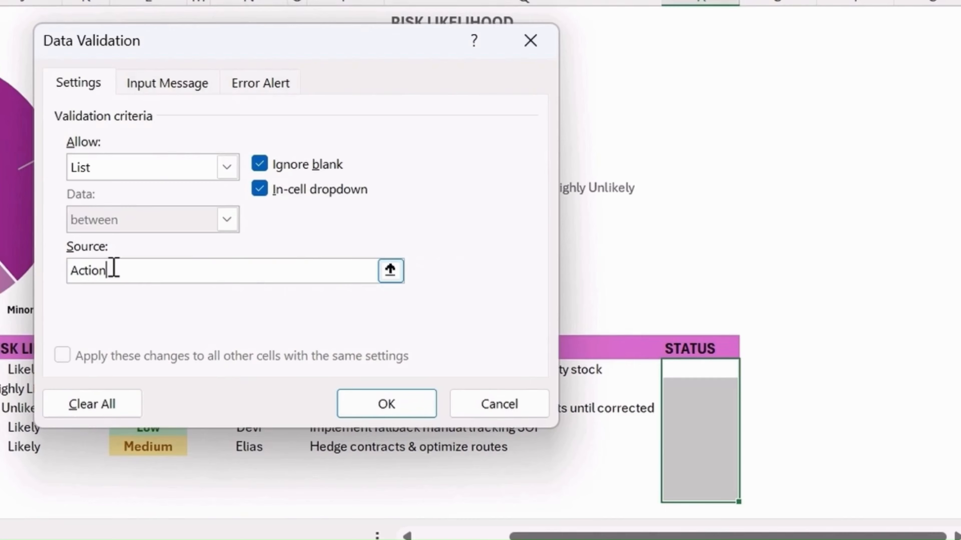
text(ed,)
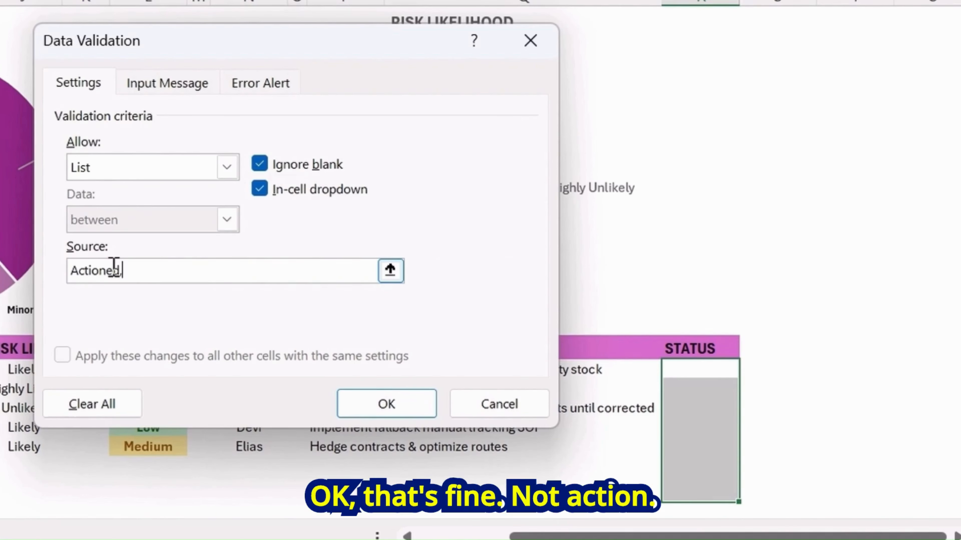
text(Not Actioned,WIP,No)
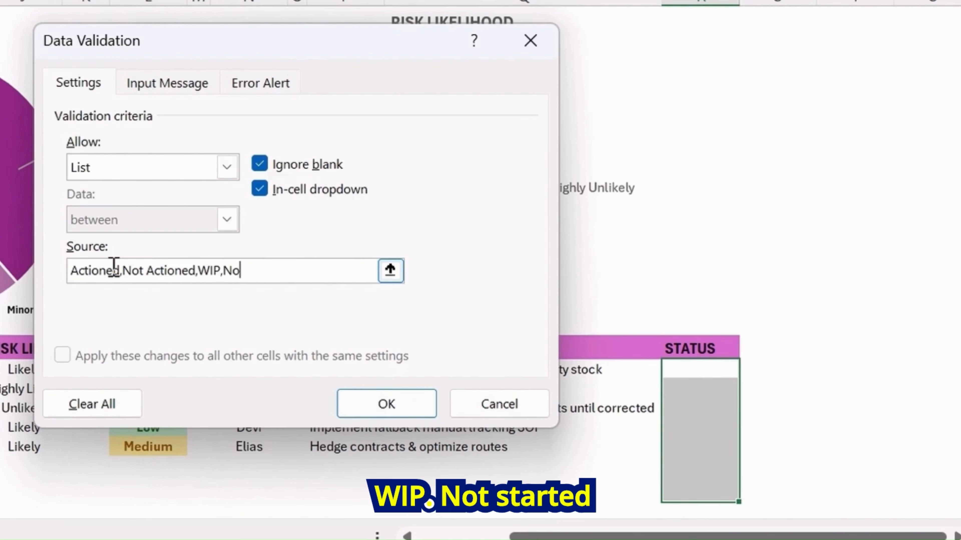
text(t St)
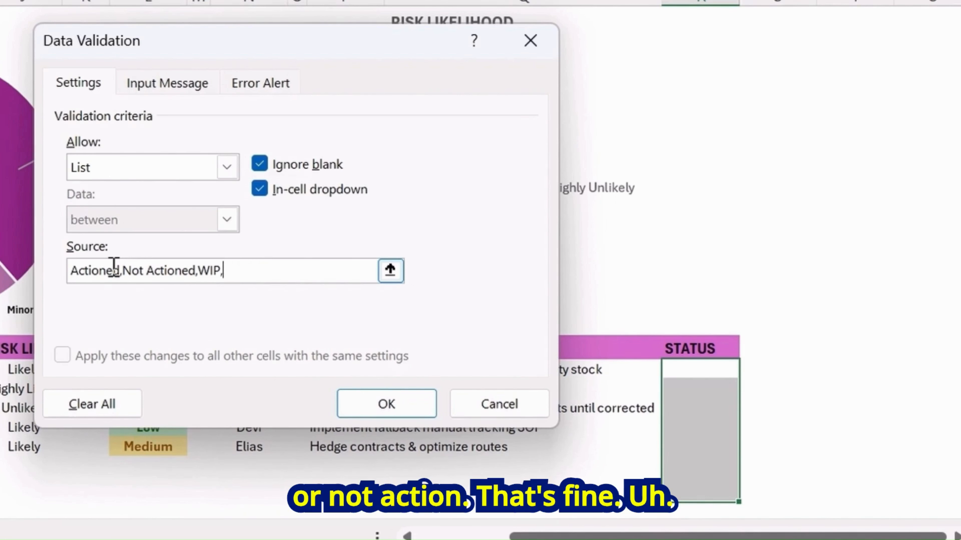
text(Hold)
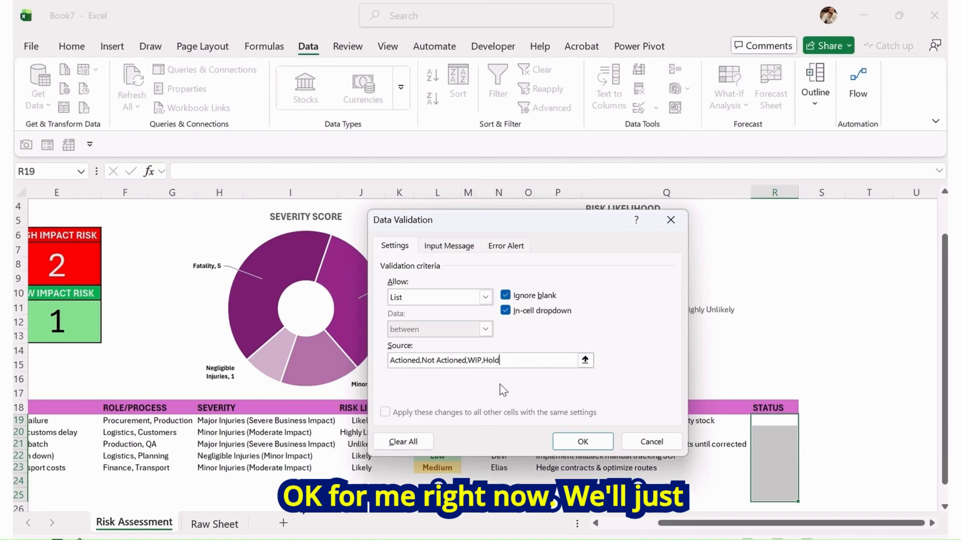
click(386, 404)
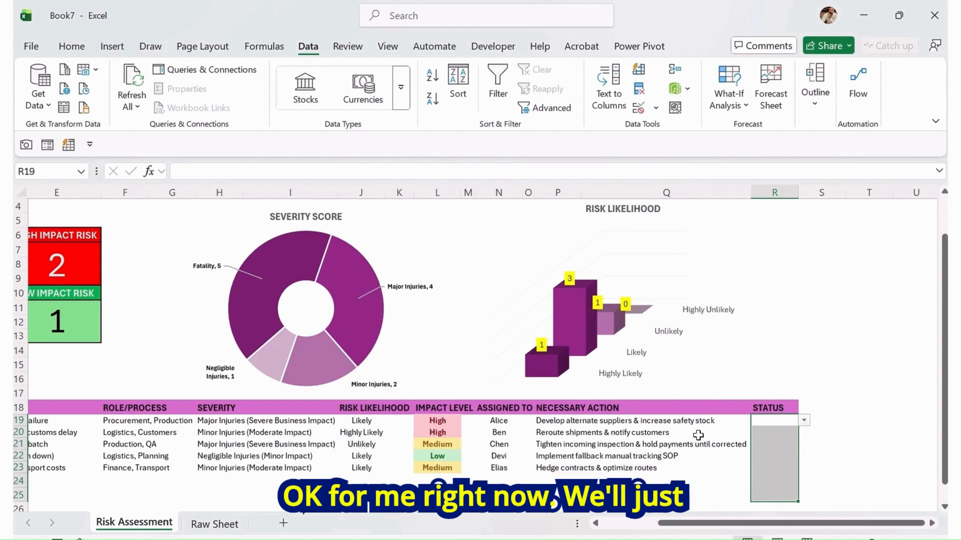
Pick Actioned for R19, Not Actioned for R20 and WIP for R22 from the status dropdowns
click(804, 421)
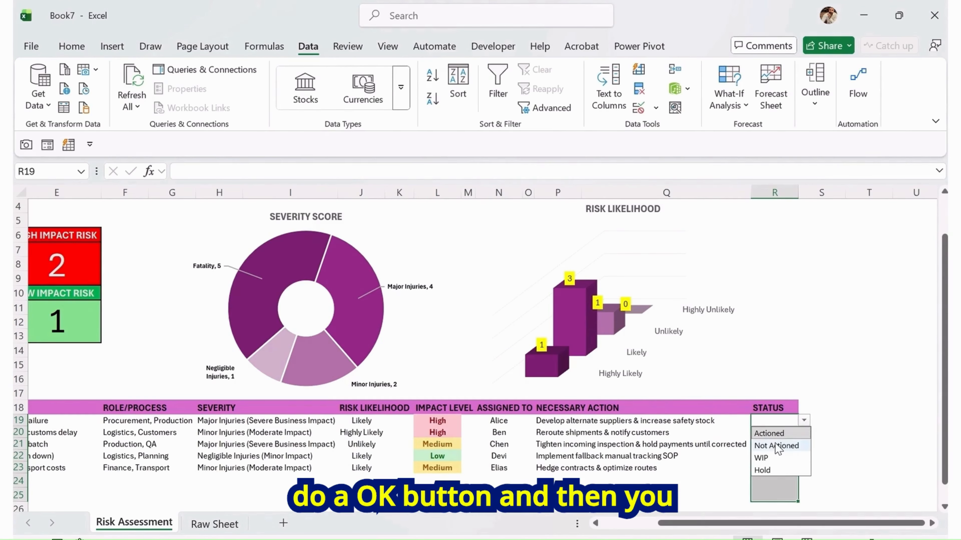
click(771, 433)
click(779, 433)
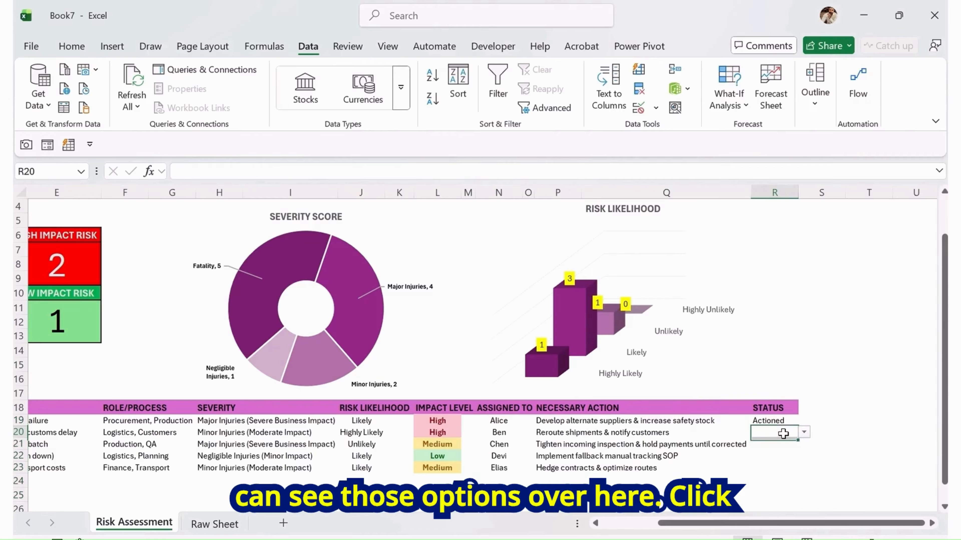
click(803, 432)
click(775, 457)
click(779, 456)
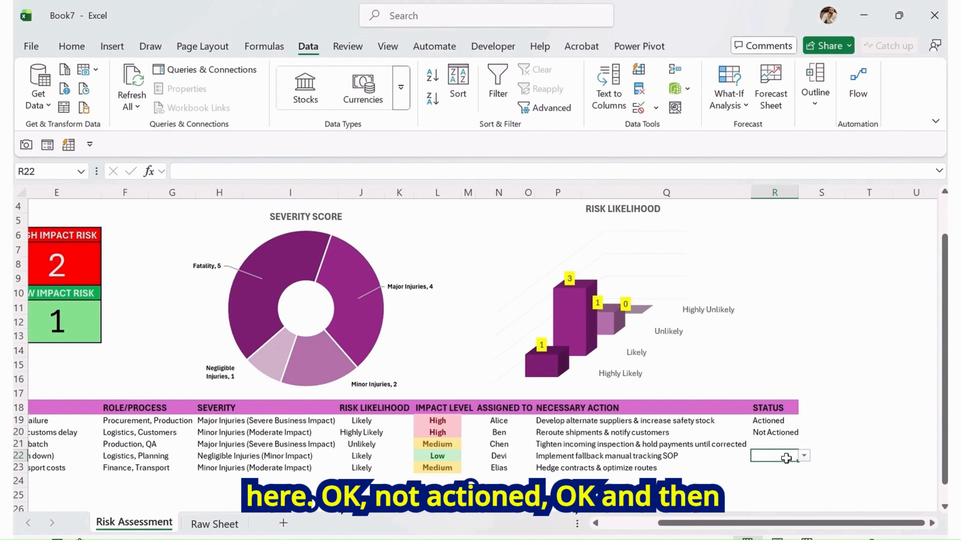
click(803, 456)
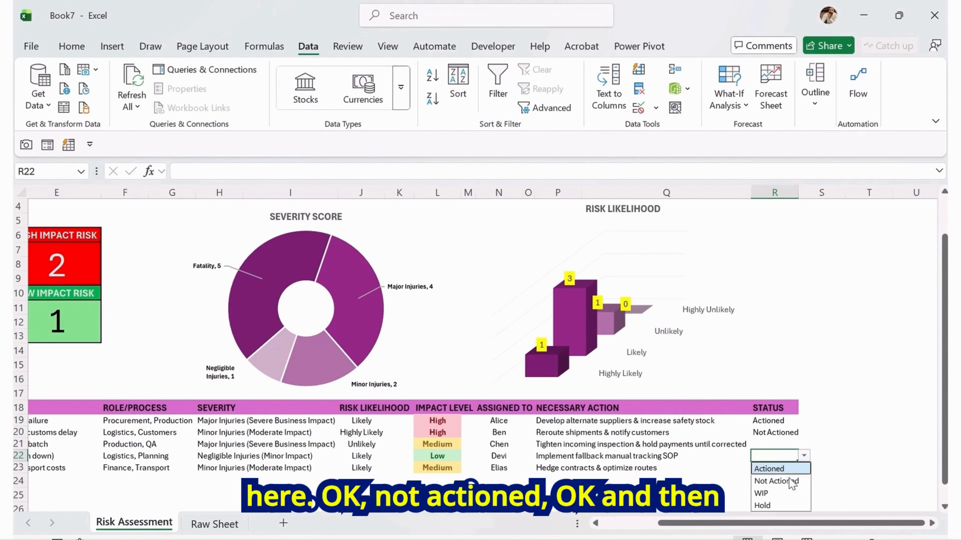
click(779, 492)
Pick Hold for R21 and Actioned for R23 from the status dropdowns
click(783, 443)
click(803, 444)
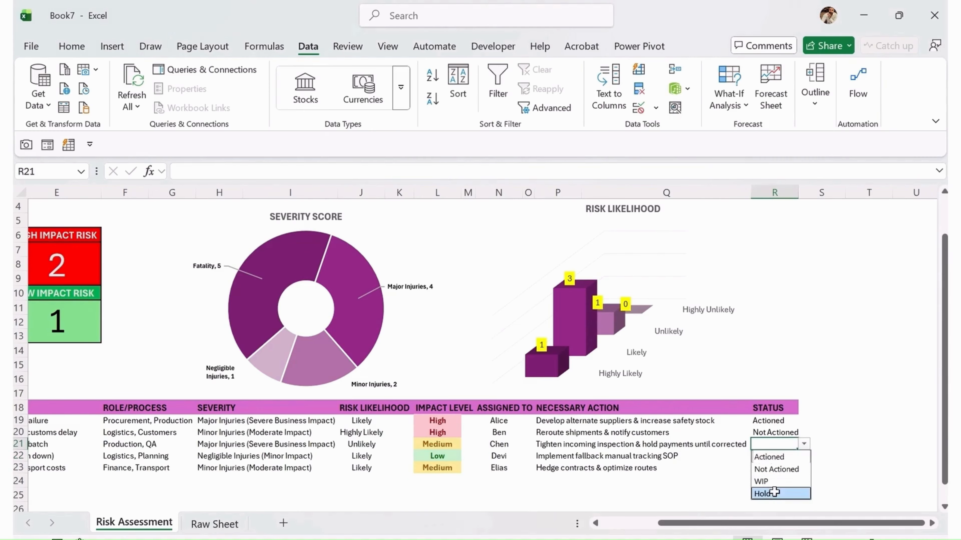
click(772, 493)
click(774, 469)
click(803, 468)
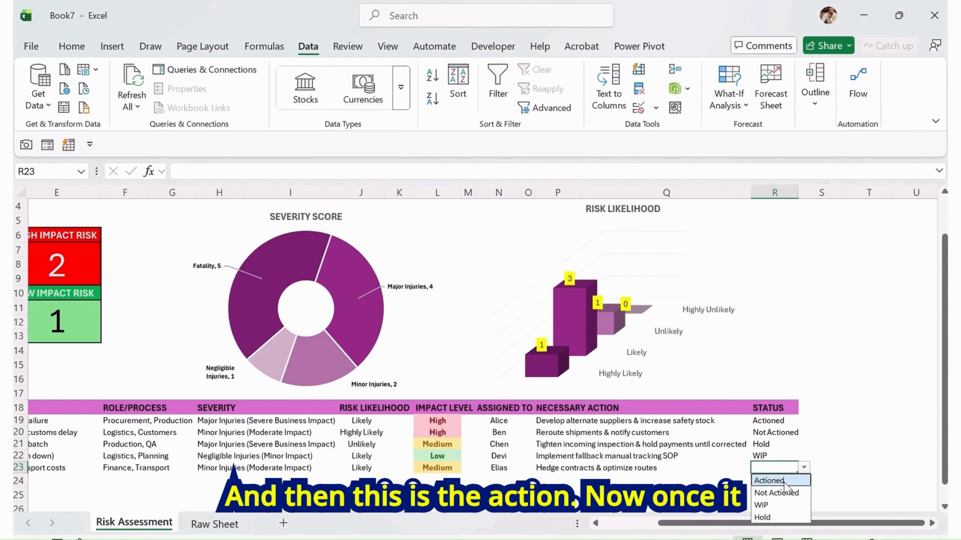
click(779, 481)
Select the STATUS cells from R19 to R26 to start formatting them
scroll(784, 435, down, 1)
drag(779, 378, 779, 473)
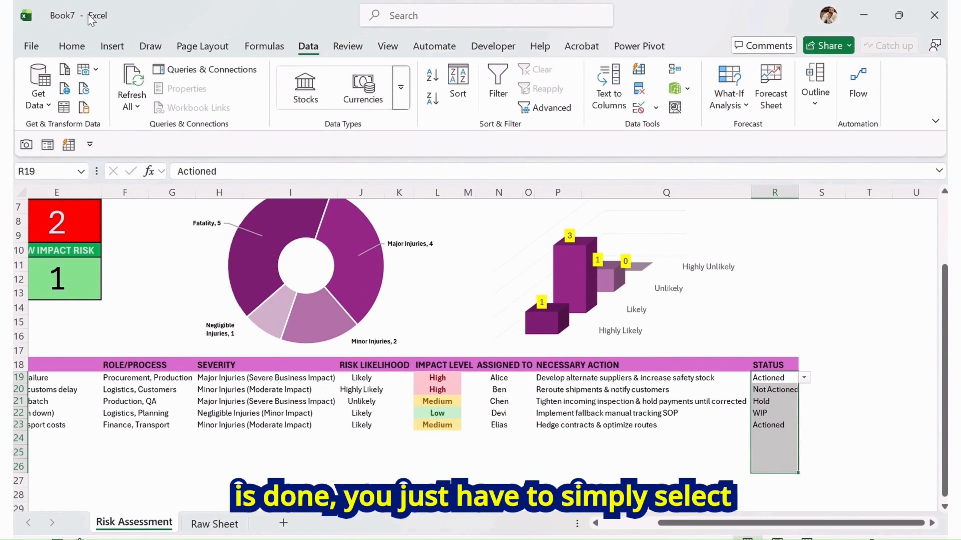
click(111, 47)
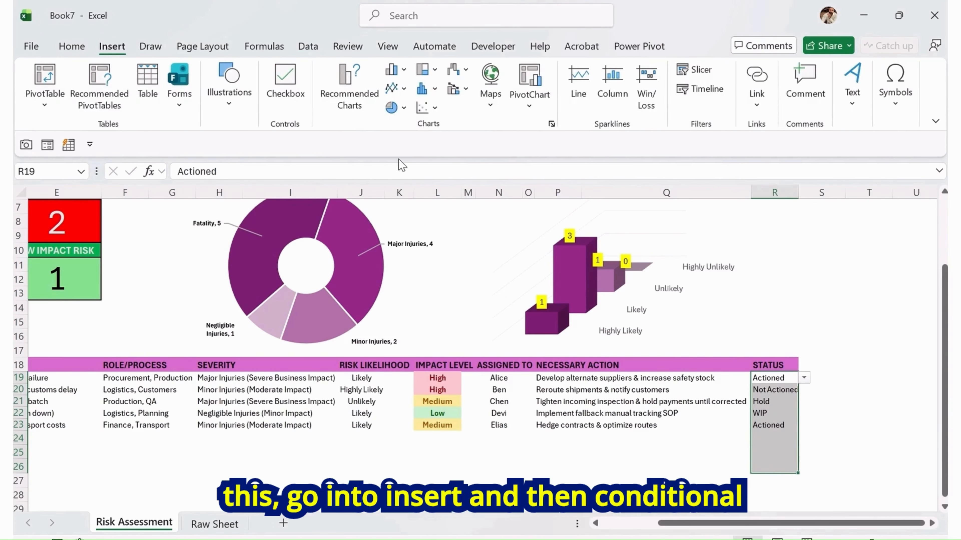
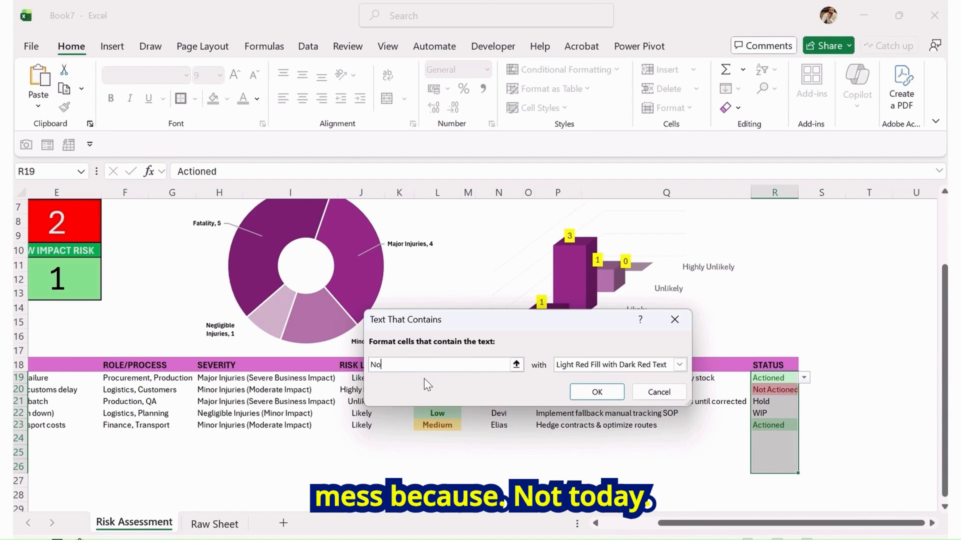
Finish the rule highlighting status cells containing Not Actioned with light red fill and dark red text
text(oned)
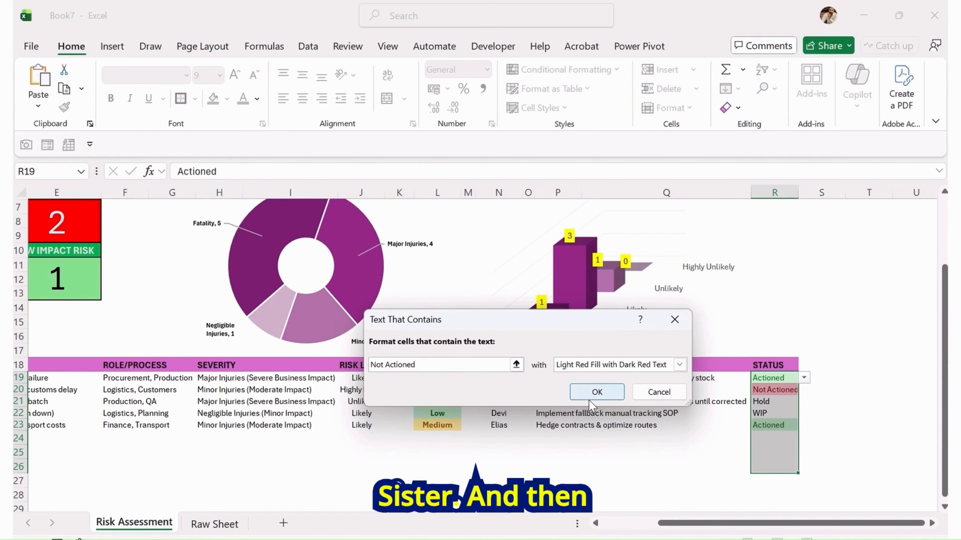
click(596, 393)
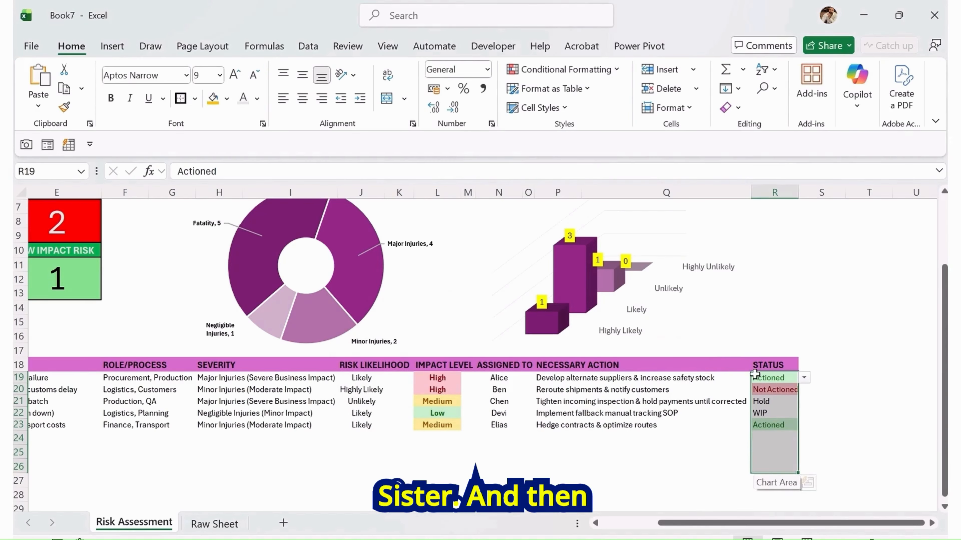
Add a Text Contains rule giving status cells containing Hold a yellow fill with dark yellow text
key(ctrl+1)
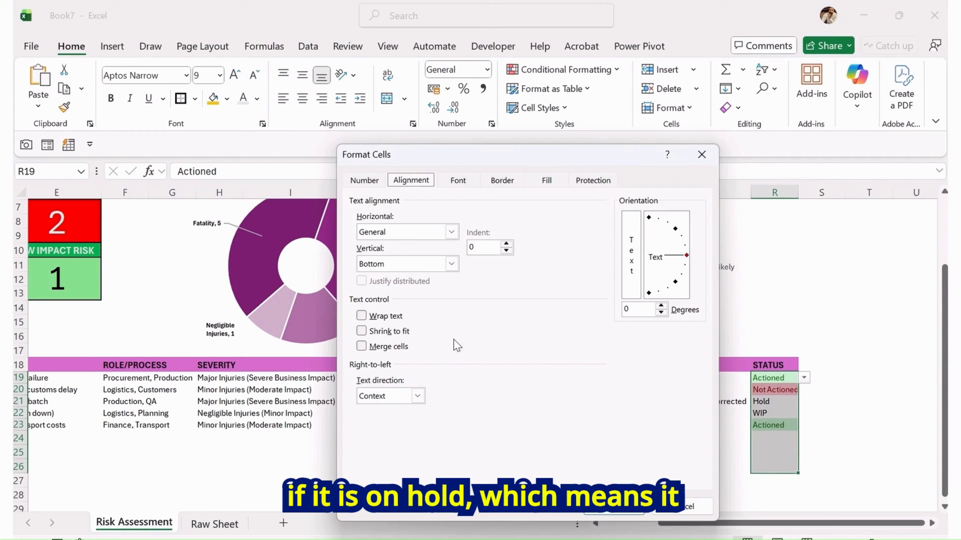
click(689, 504)
key(ctrl+q)
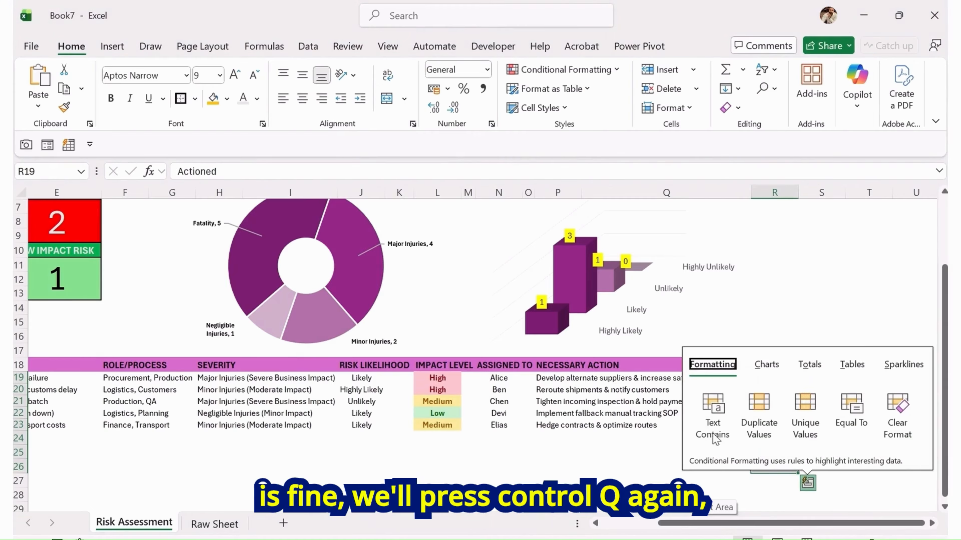
click(716, 410)
click(433, 362)
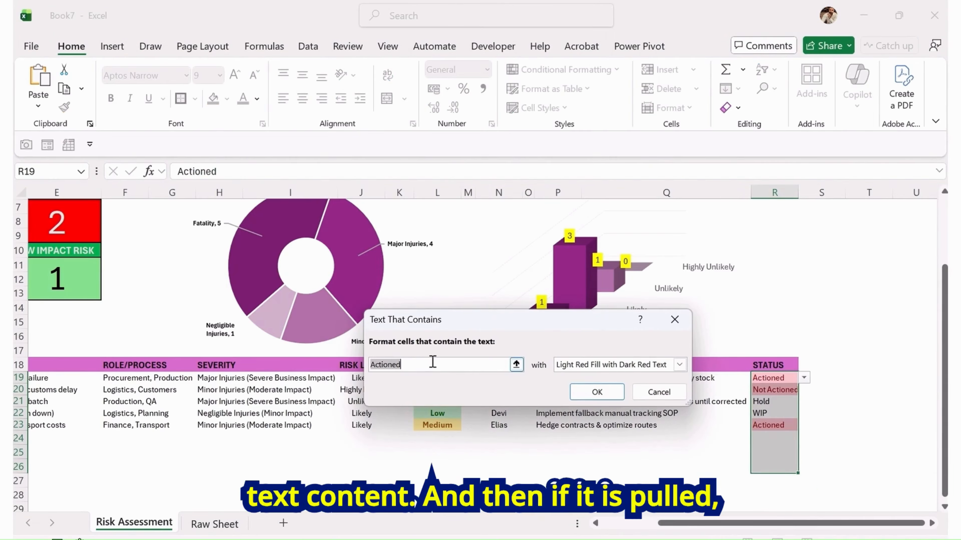
text(Hold)
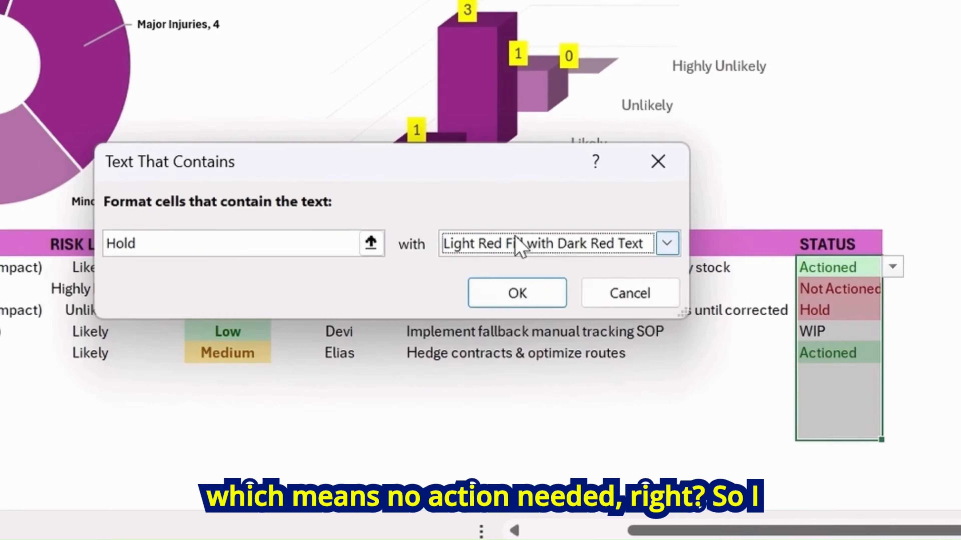
click(679, 364)
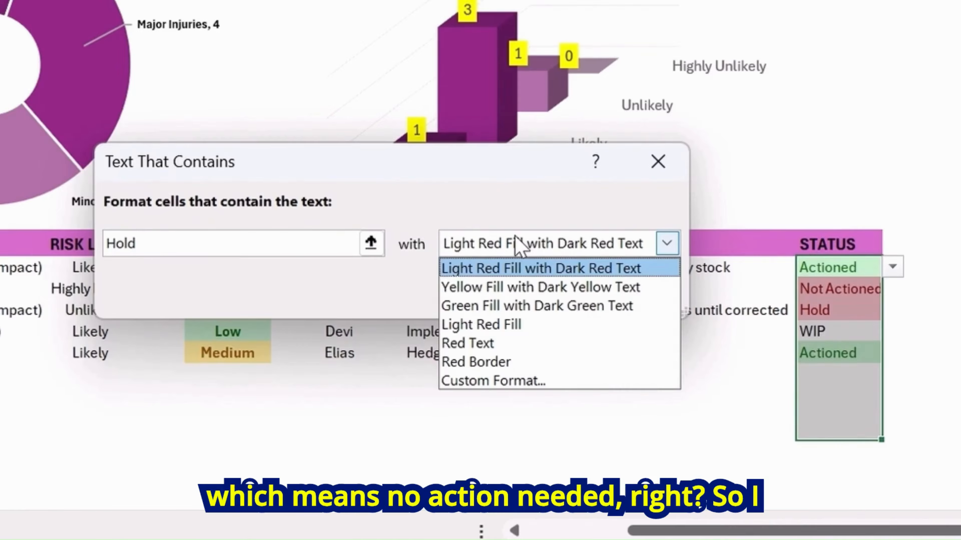
click(506, 292)
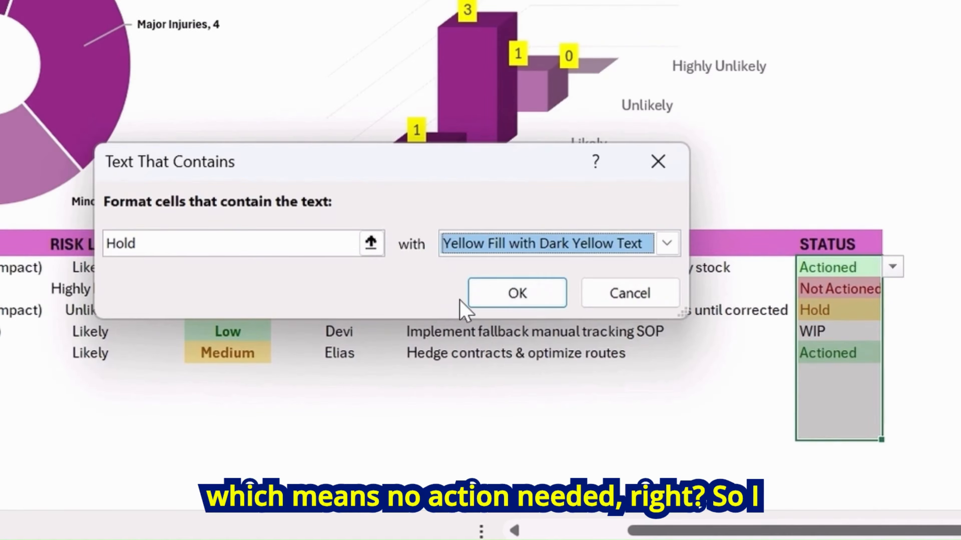
click(515, 299)
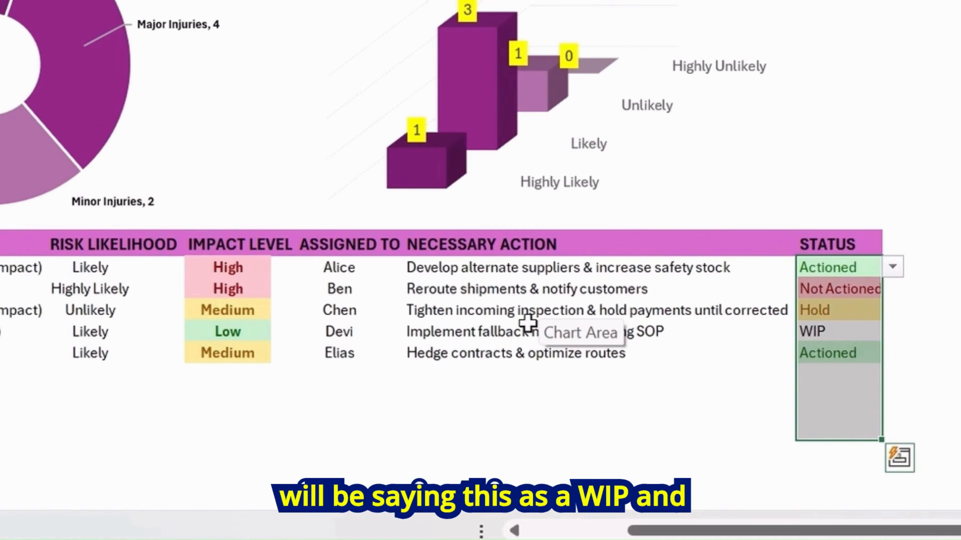
Add a Text Contains rule giving status cells containing WIP a custom blue fill
key(ctrl+q)
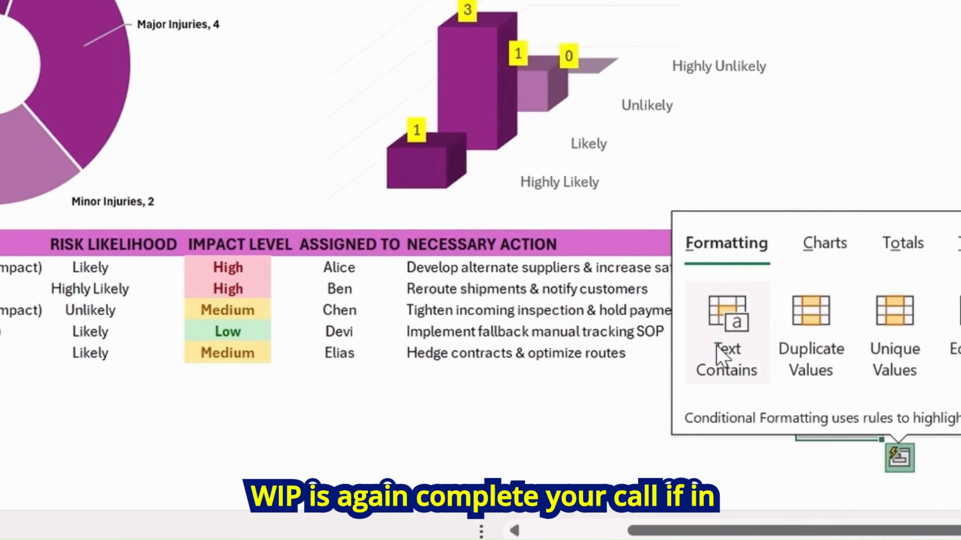
click(721, 358)
text(W)
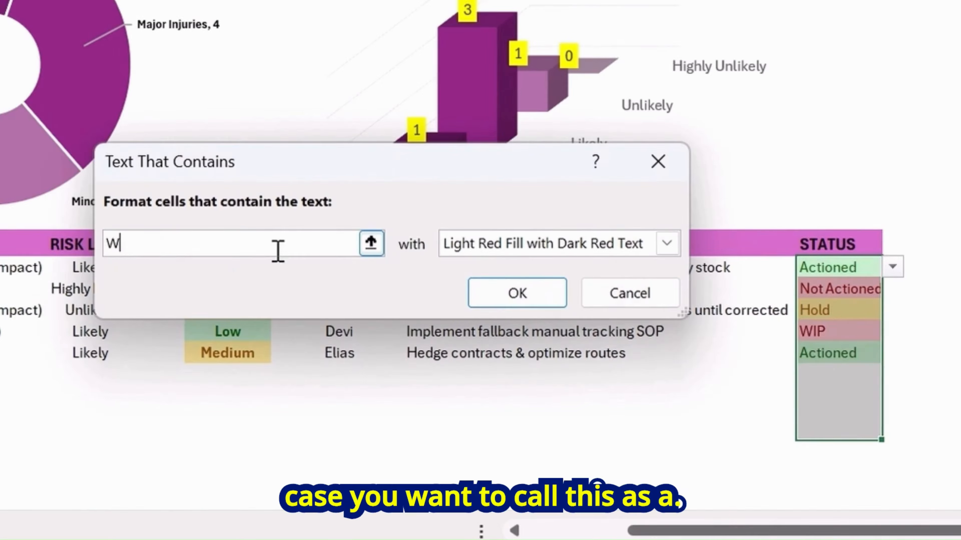
text(IP)
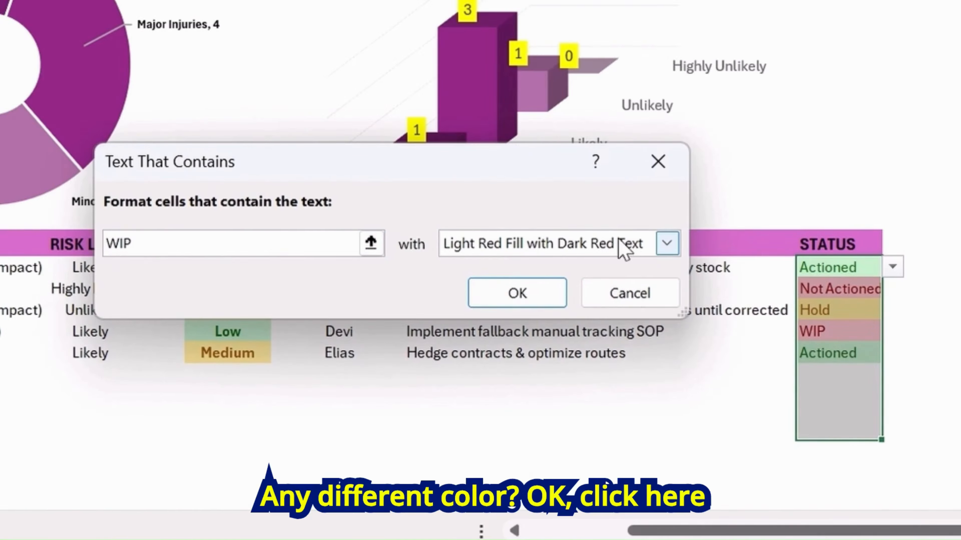
click(667, 244)
click(531, 380)
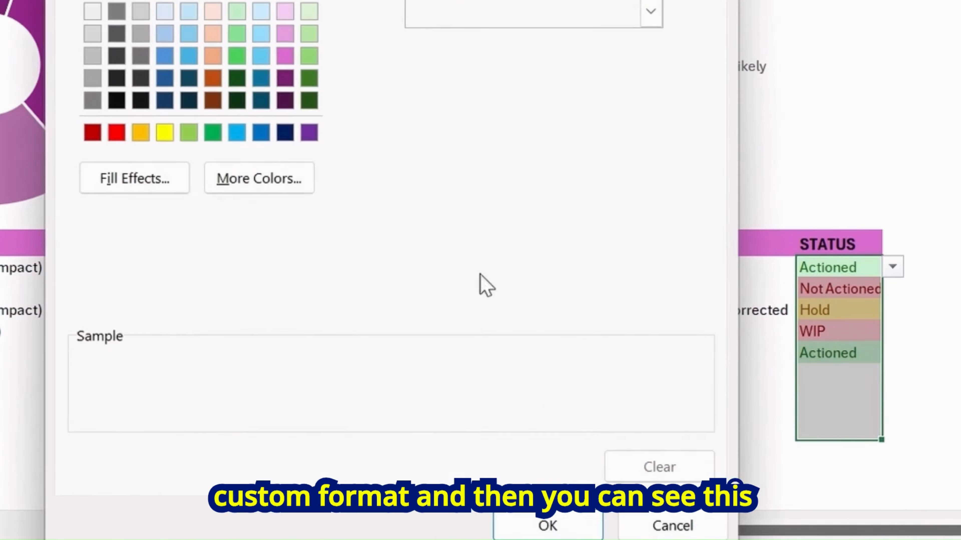
click(237, 132)
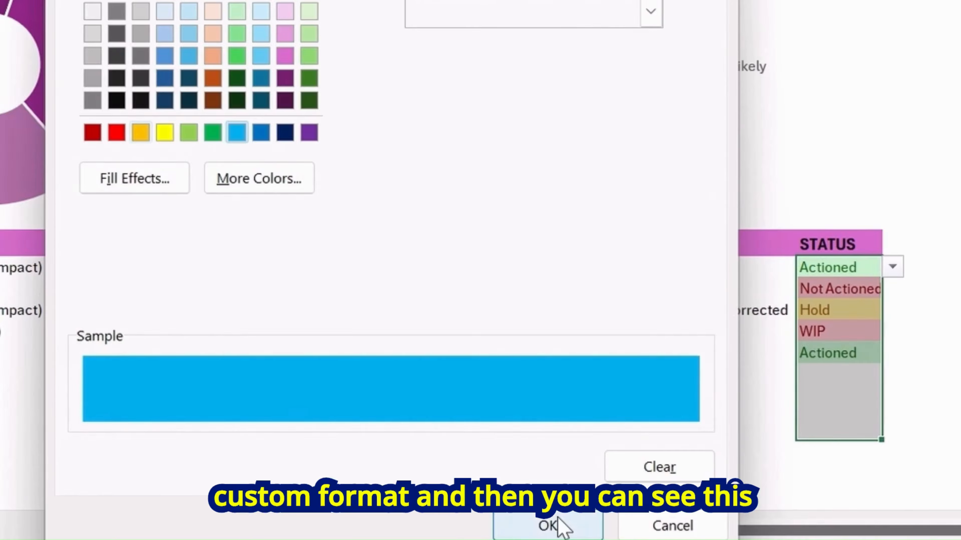
click(553, 525)
click(529, 313)
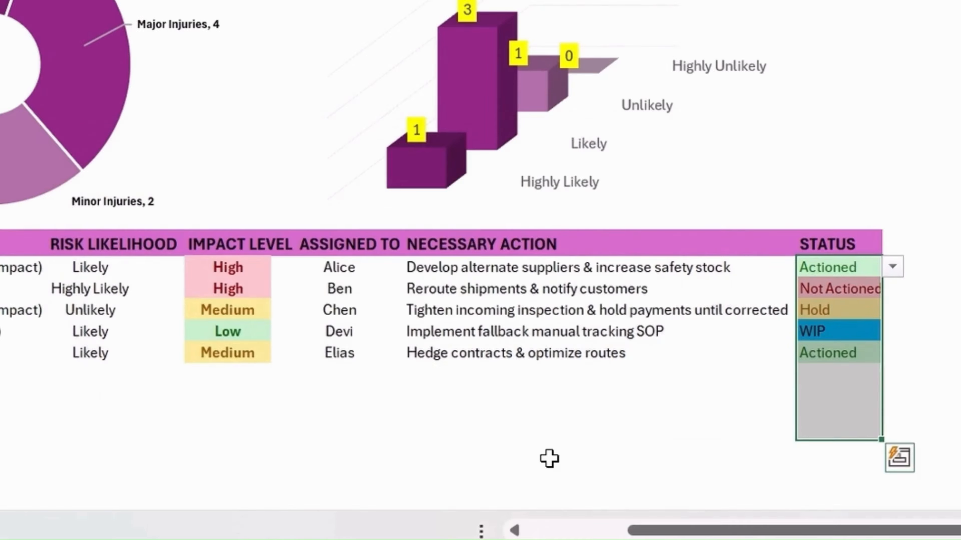
Select the two title rows from column C across to Q and merge and center the SUPPLY CHAIN RISK ASSESSMENT heading
click(549, 457)
click(545, 378)
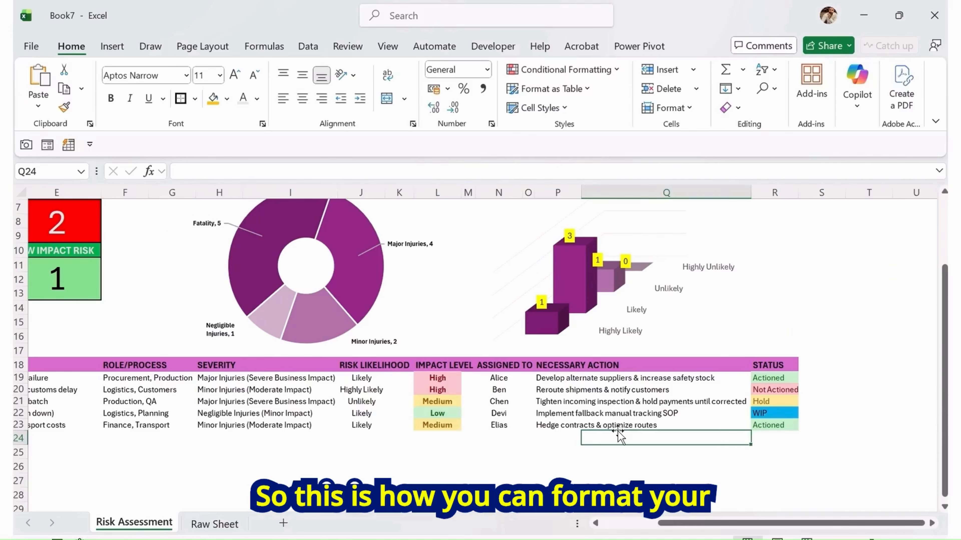
key(Left)
key(Left)
key(Left)
key(Left)
key(Left)
key(Left)
key(Left)
key(Left)
key(Left)
key(Left)
key(Left)
key(Left)
key(Left)
key(Left)
key(Left)
key(Left)
key(Right)
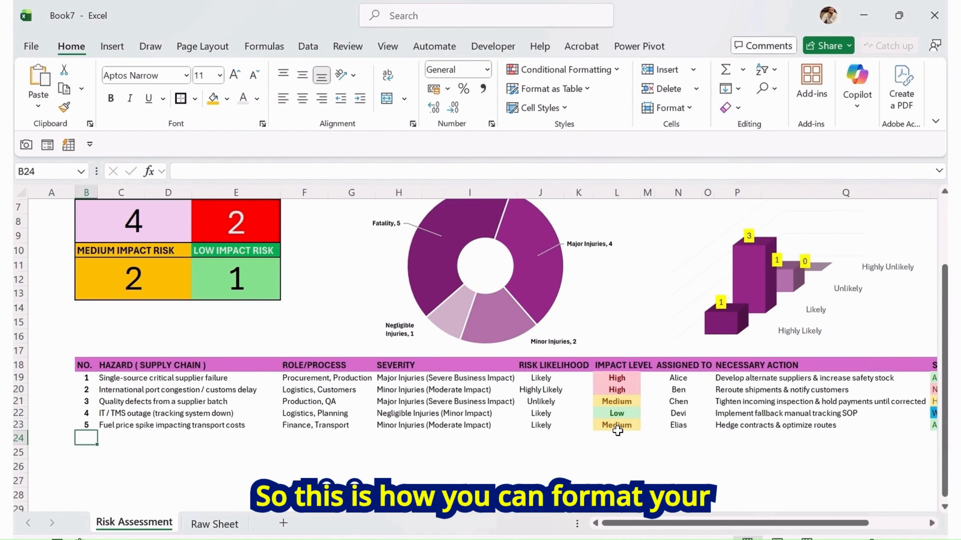
key(Up)
key(Up)
key(Up)
key(Up)
key(Up)
key(Up)
key(Up)
key(Up)
key(Up)
key(Up)
key(Up)
key(Up)
key(Up)
key(Up)
key(Up)
key(Up)
key(Up)
key(Up)
key(Up)
key(Up)
key(Up)
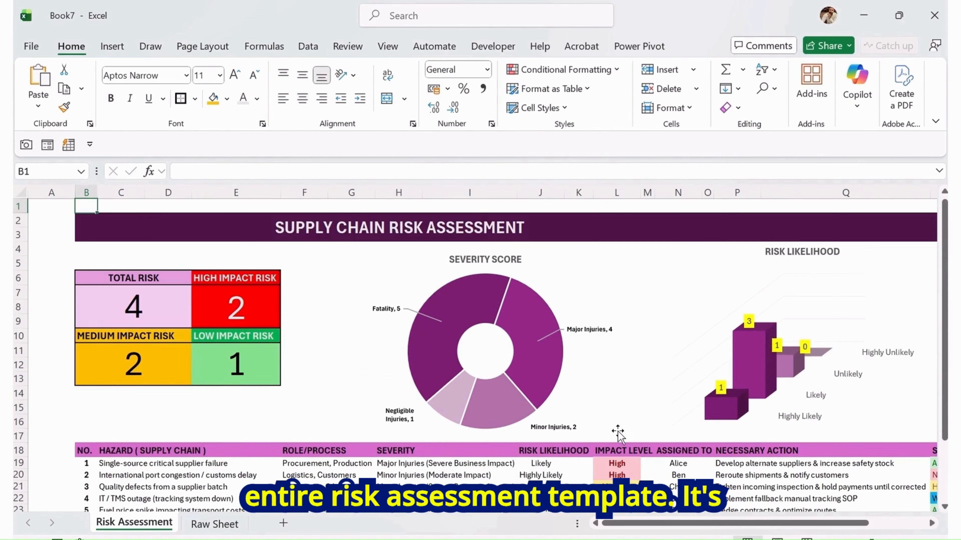
key(Right)
key(Down)
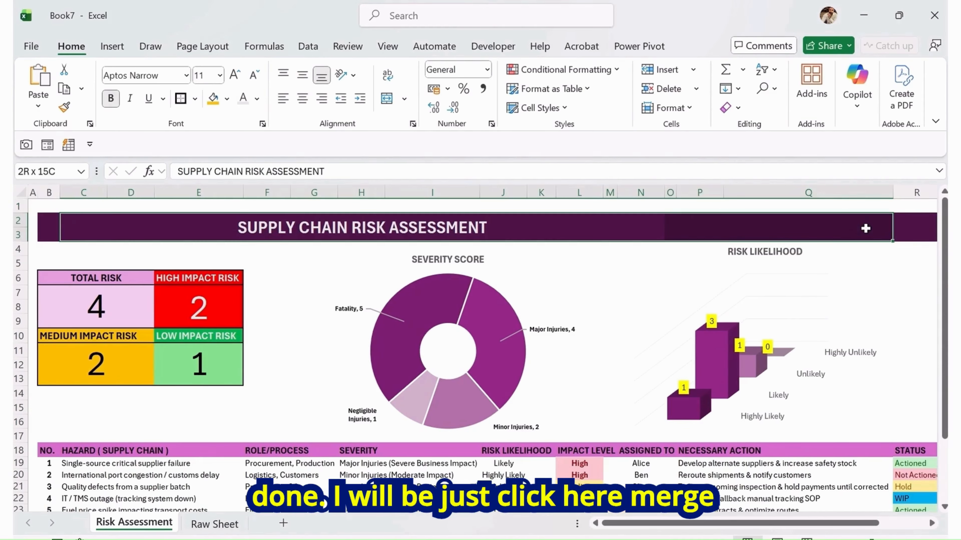
click(387, 99)
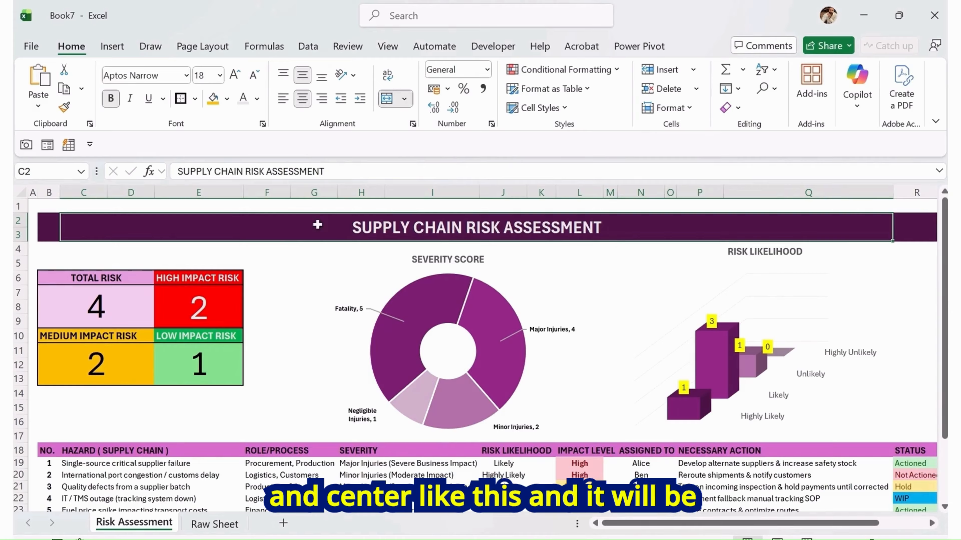
Insert a truck icon found by searching the stock icons for transport
click(280, 250)
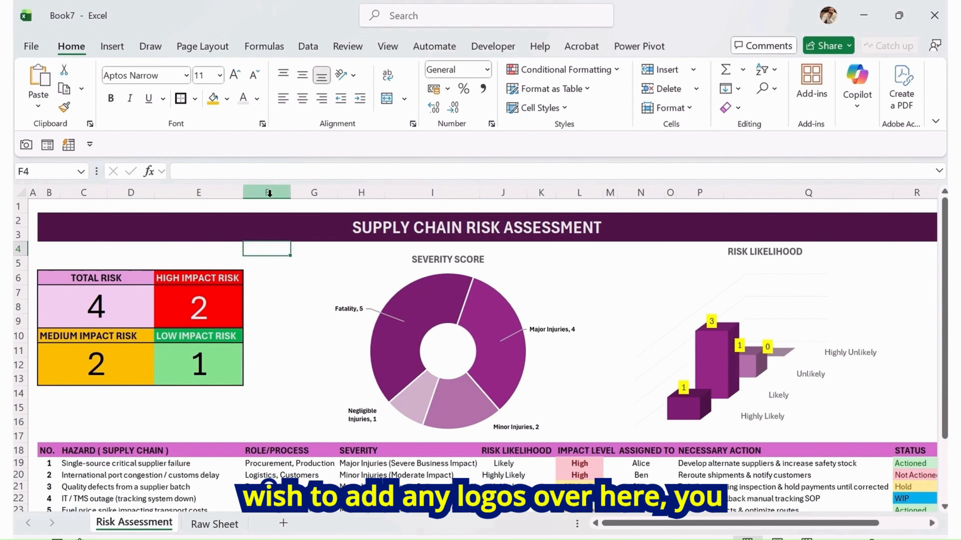
click(111, 47)
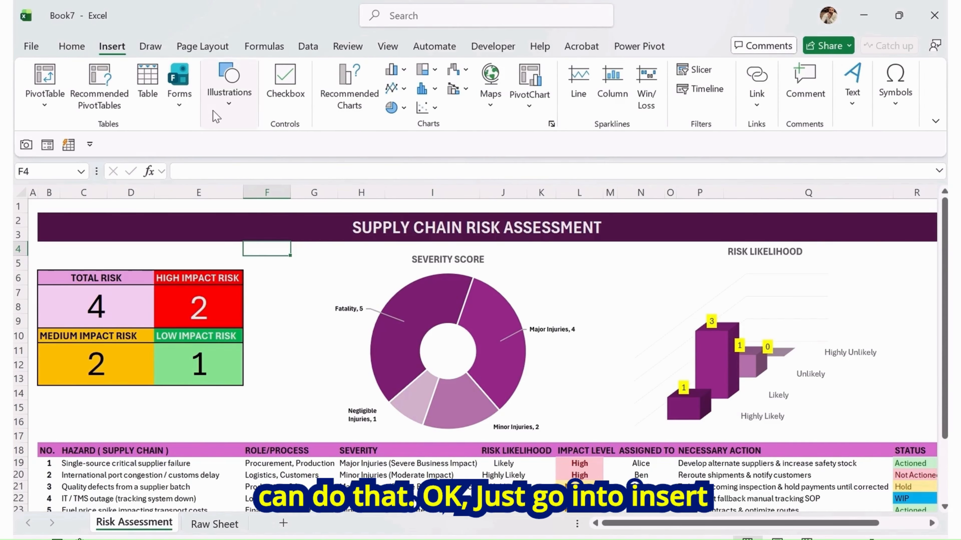
click(227, 91)
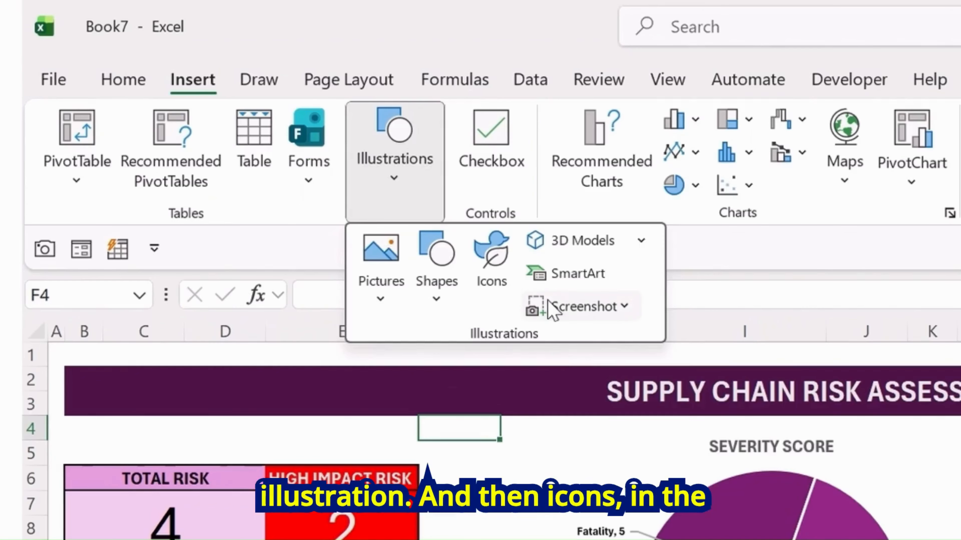
click(491, 279)
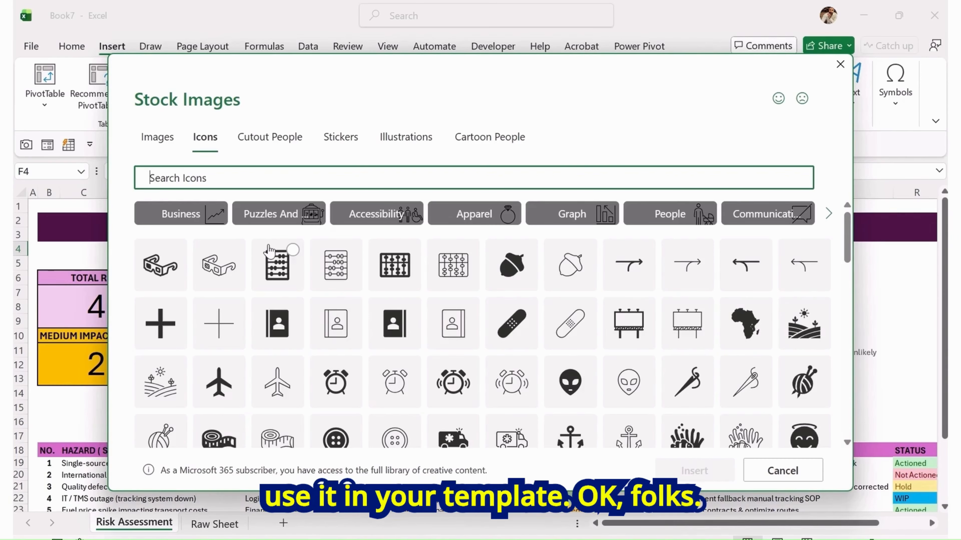
scroll(350, 326, down, 5)
scroll(340, 302, up, 5)
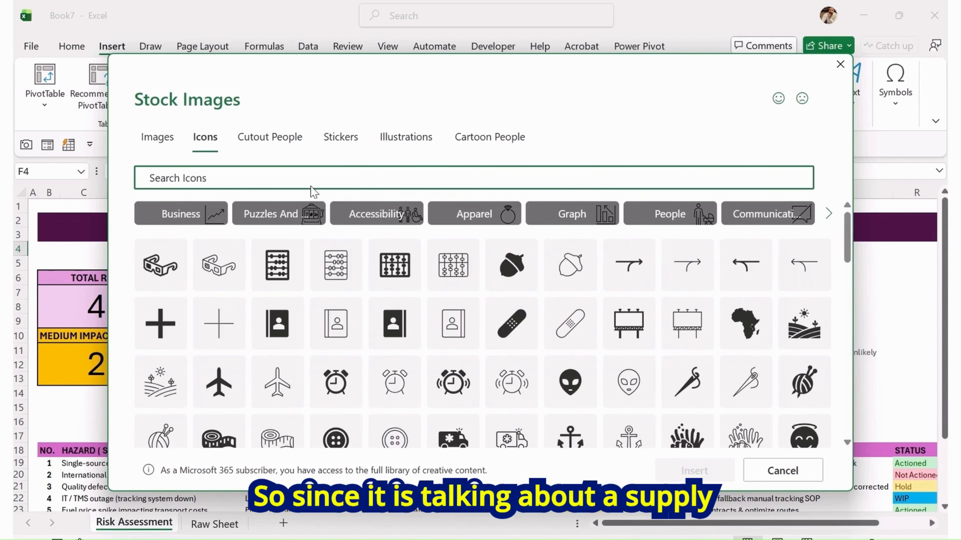
text(t)
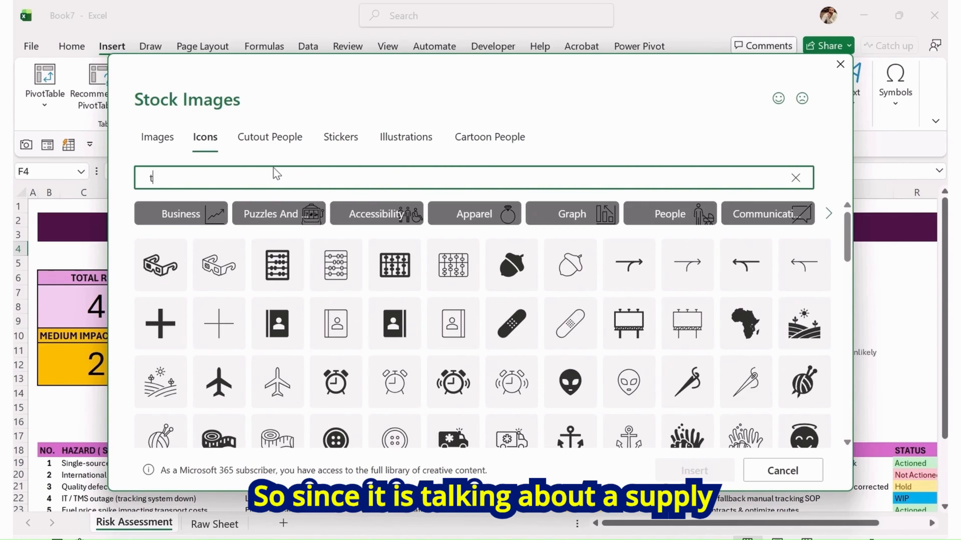
text(ranspor)
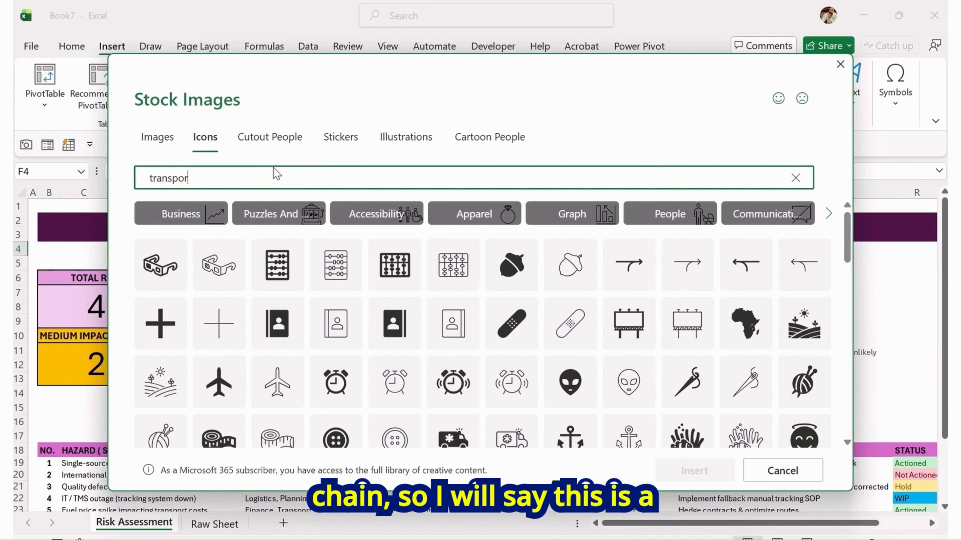
text(t)
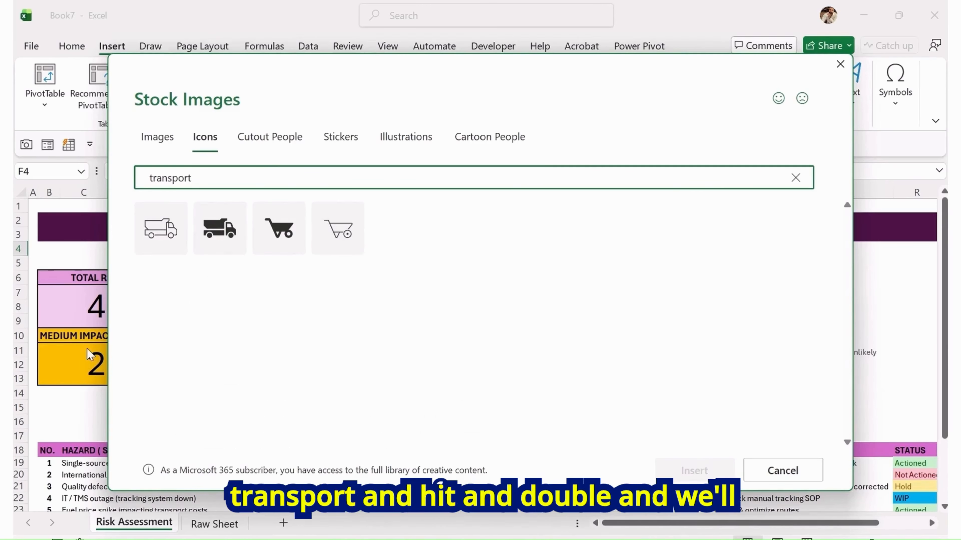
click(164, 232)
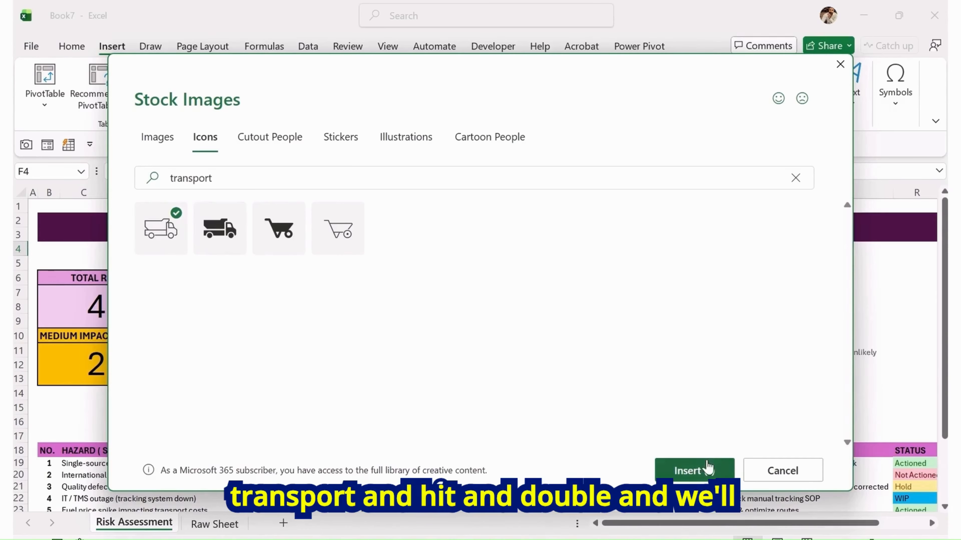
click(704, 471)
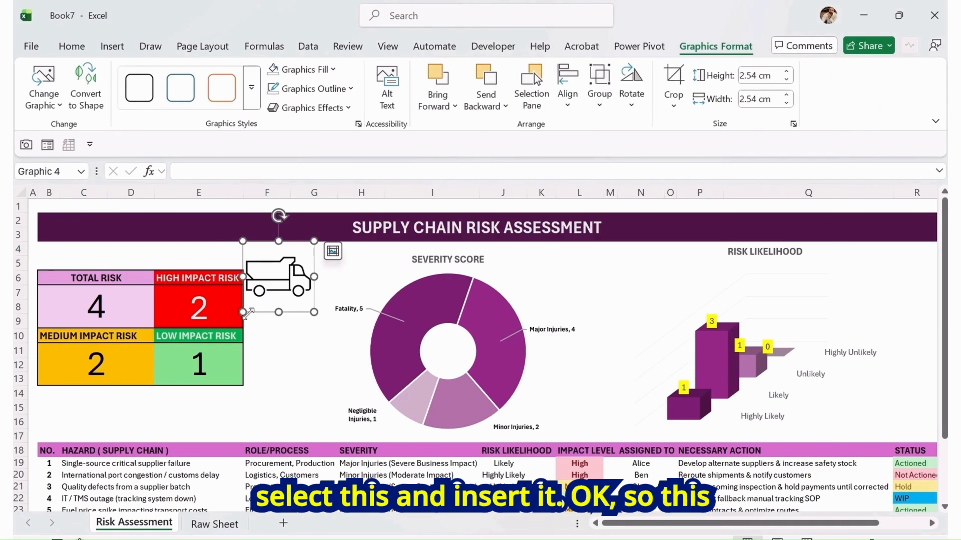
Move the truck icon above the TOTAL RISK box and enlarge it to about 2.95 cm
drag(278, 272, 76, 230)
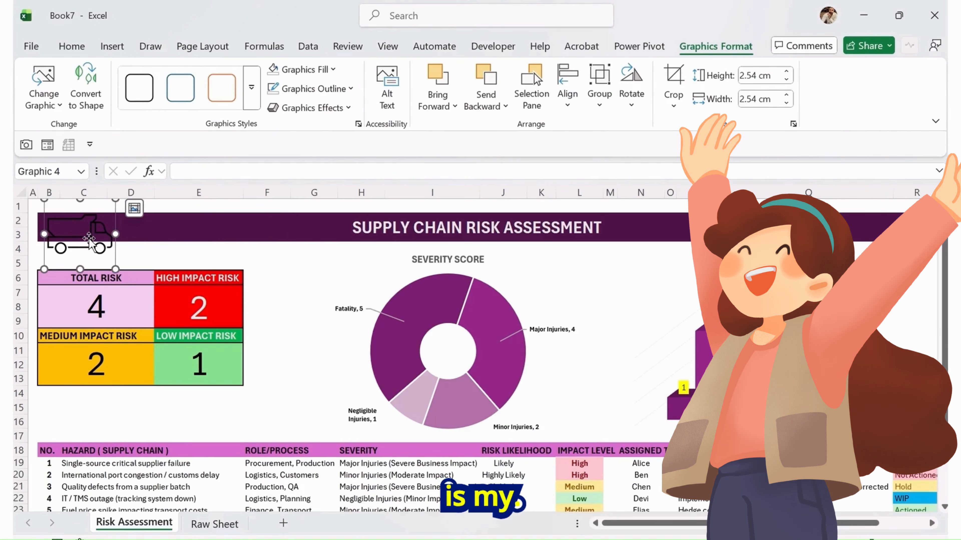
drag(115, 270, 127, 280)
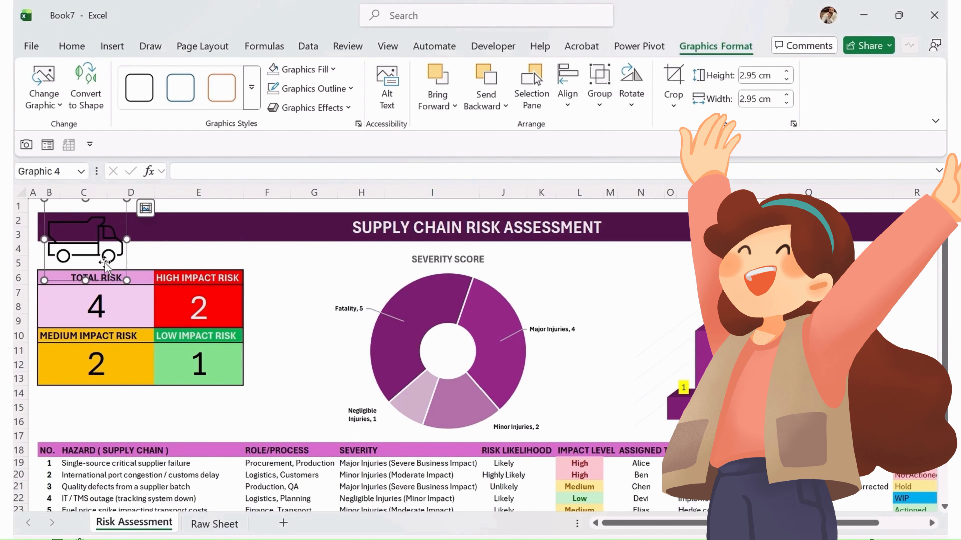
Apply the orange outline graphics style to the truck icon and nudge it slightly right
click(219, 91)
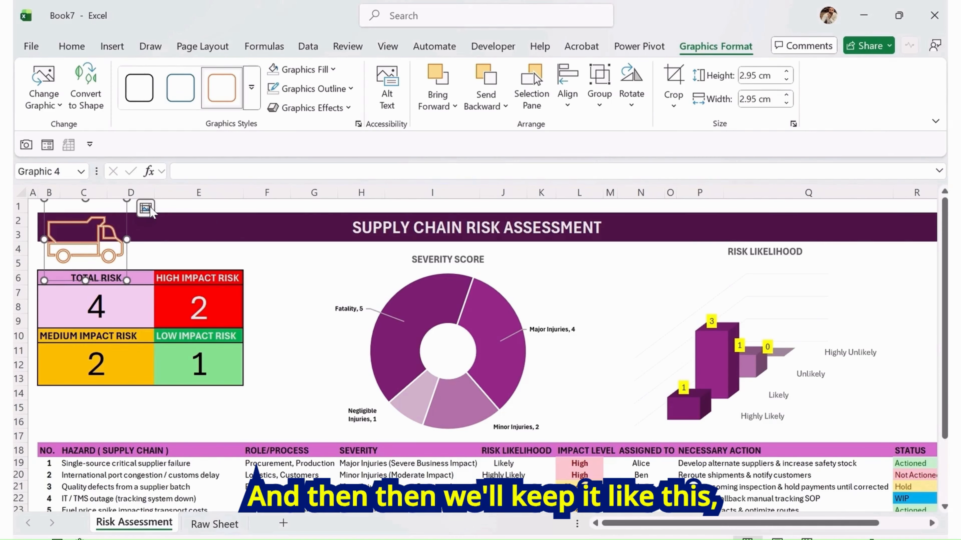
drag(101, 233, 110, 233)
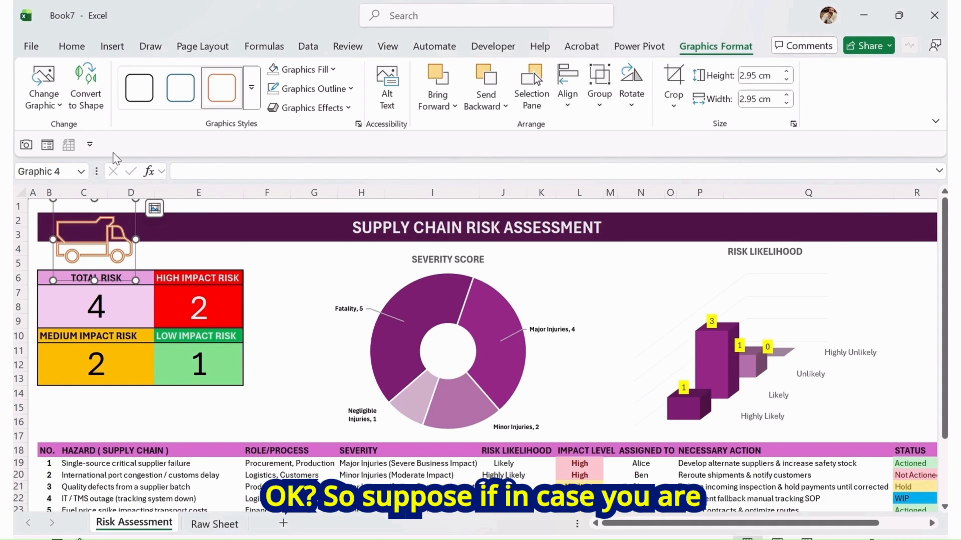
Insert an airplane icon from the stock icons library
click(72, 46)
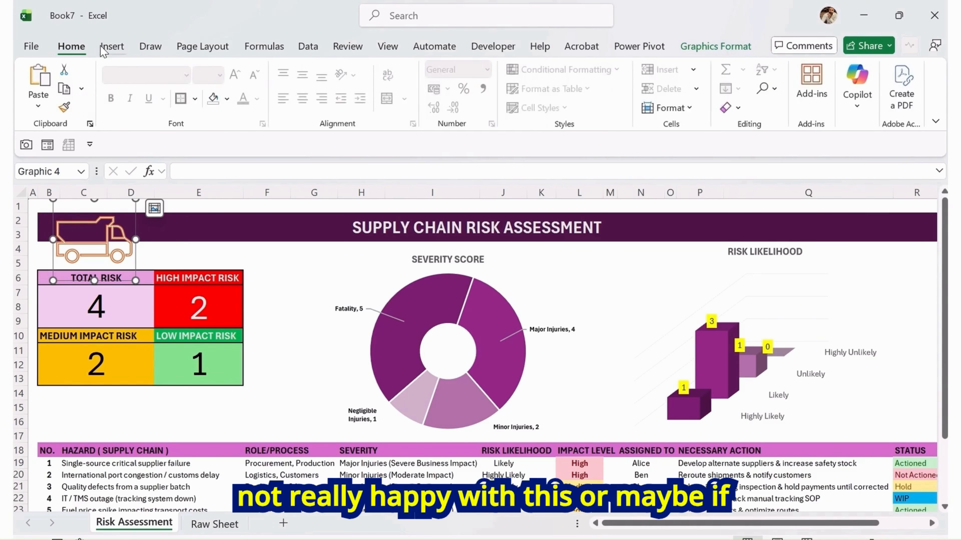
click(110, 46)
click(220, 108)
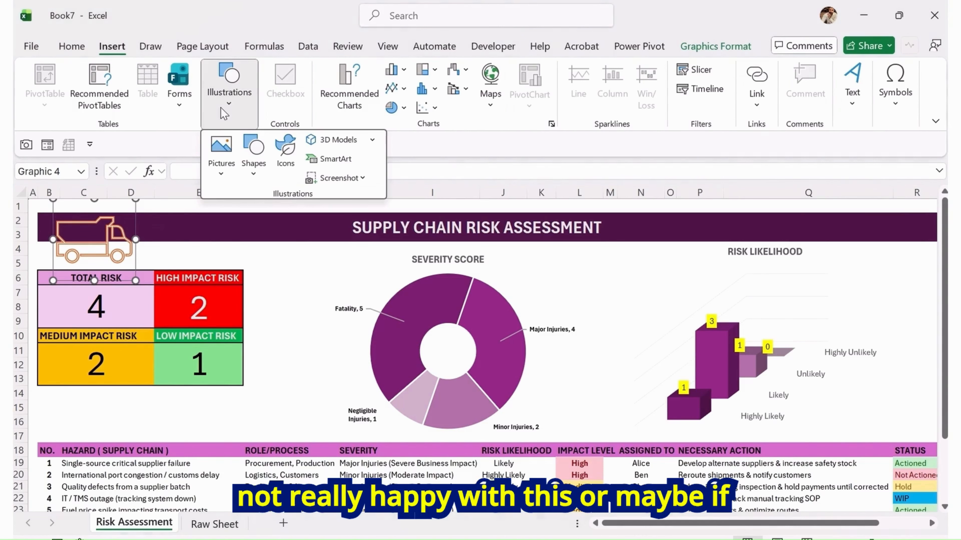
click(285, 152)
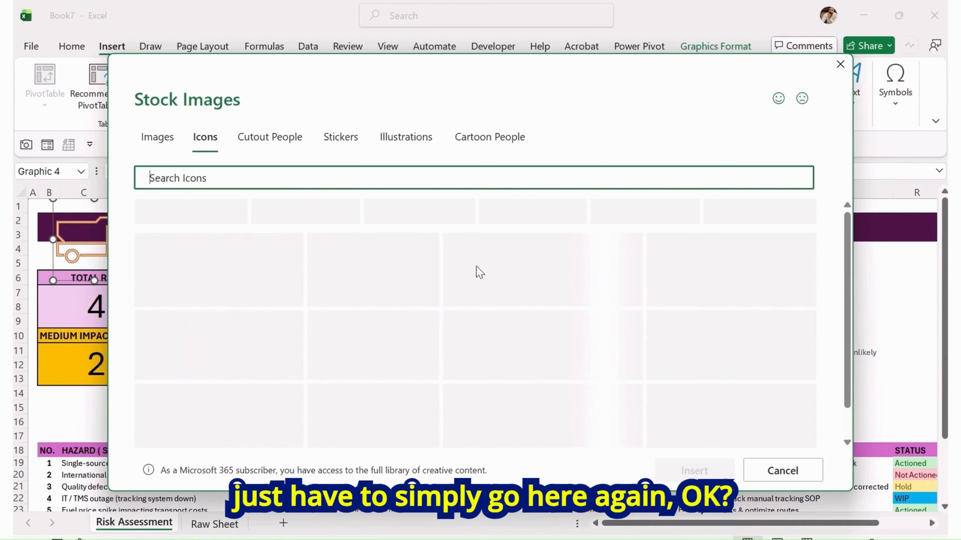
click(292, 388)
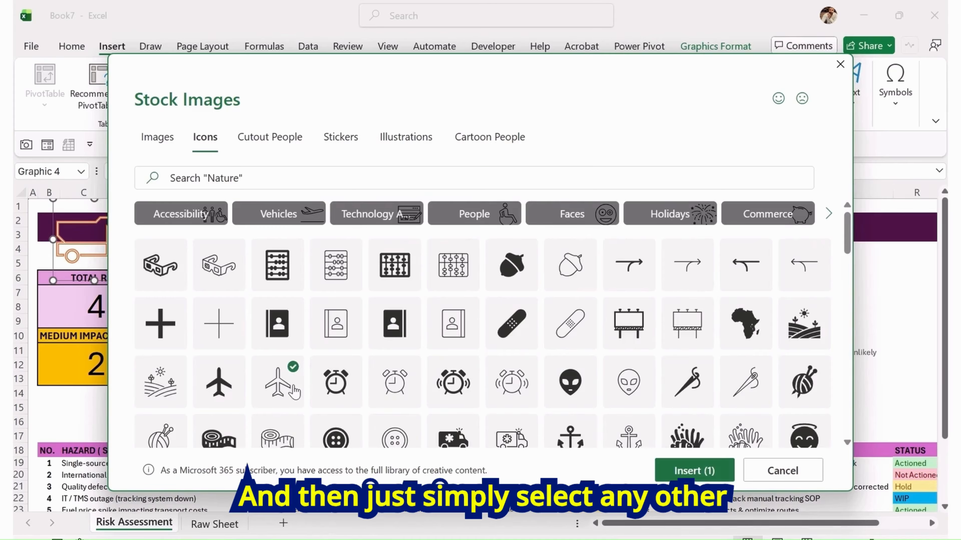
click(694, 471)
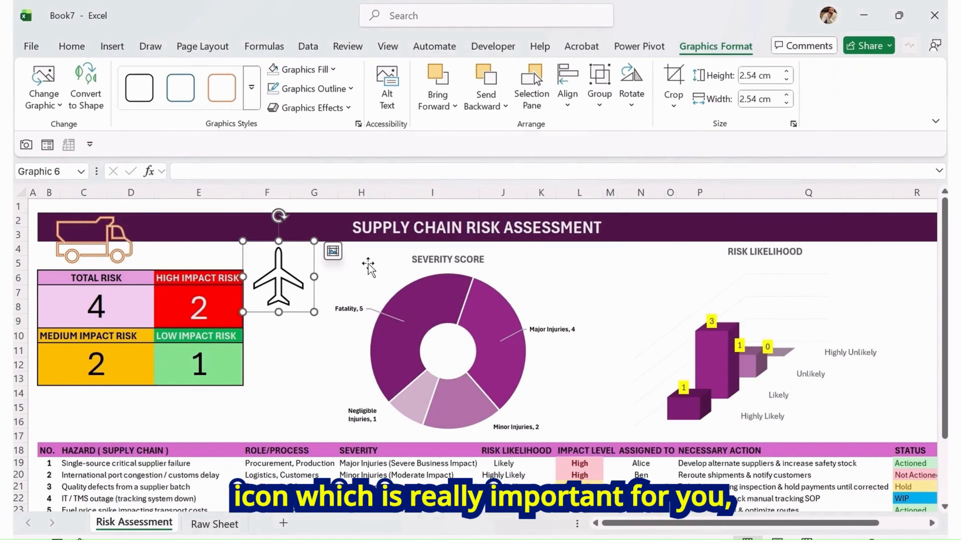
Rotate the airplane icon, move it beside the truck icon and shrink it to about 2.07 cm
drag(279, 216, 245, 227)
drag(281, 262, 167, 234)
drag(154, 299, 167, 257)
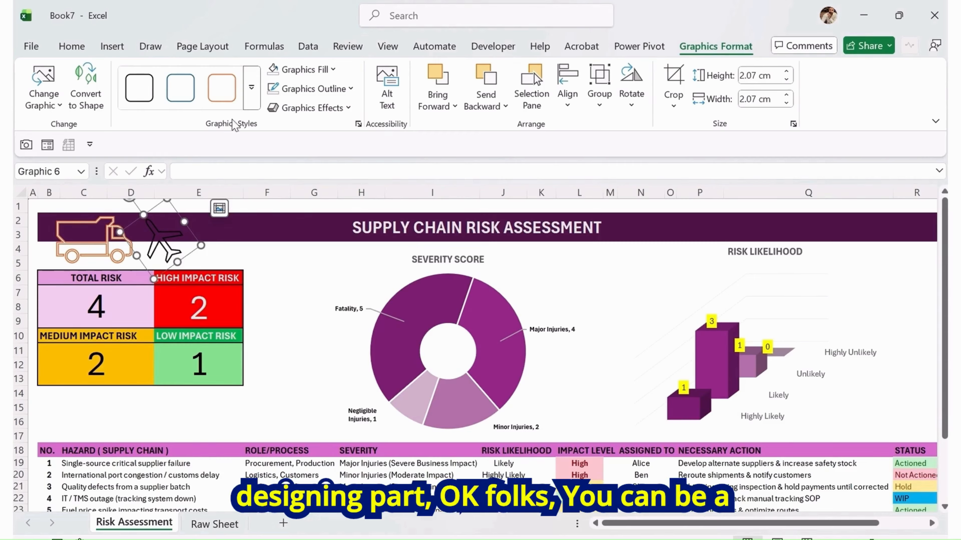
Apply the purple fill graphics style to the airplane icon
click(248, 104)
click(342, 162)
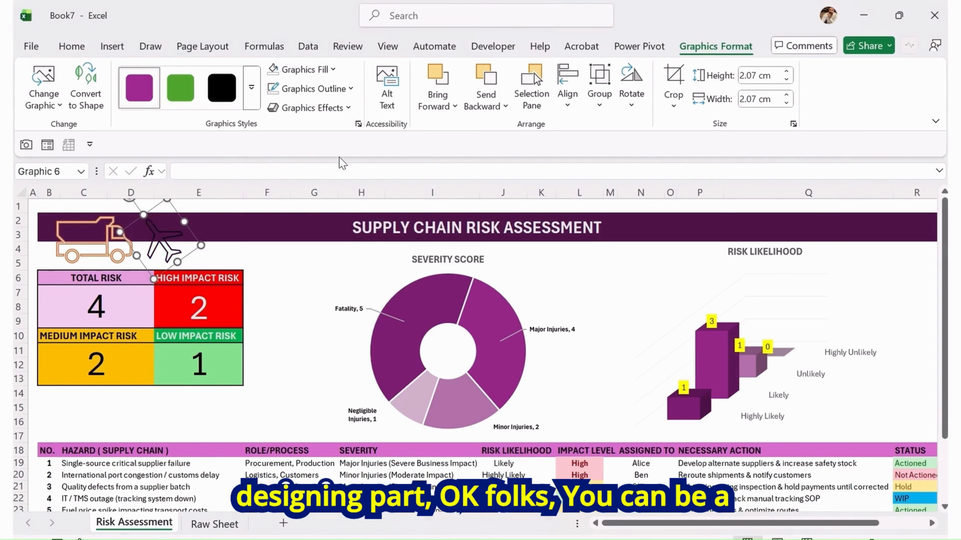
click(248, 235)
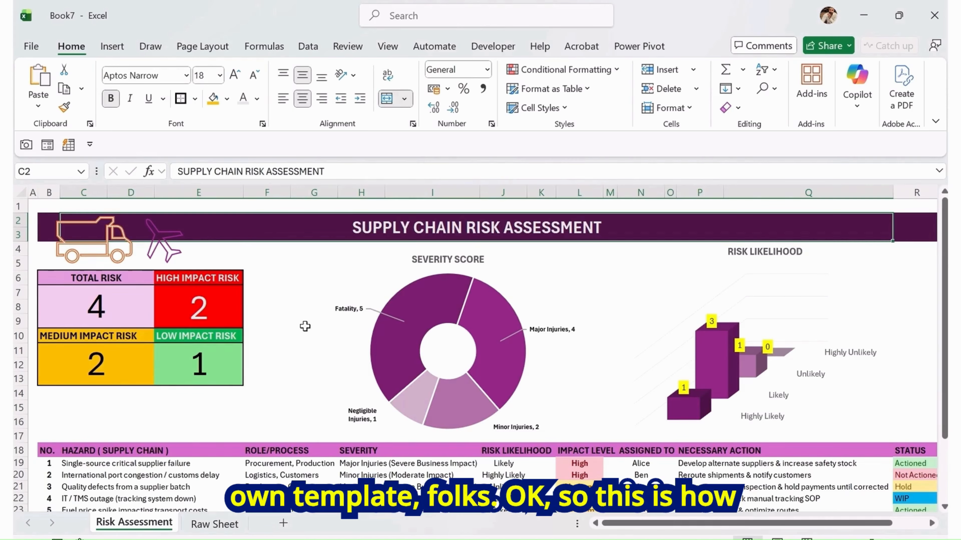
Hide the Raw Sheet worksheet
scroll(305, 326, down, 3)
scroll(762, 526, right, 1)
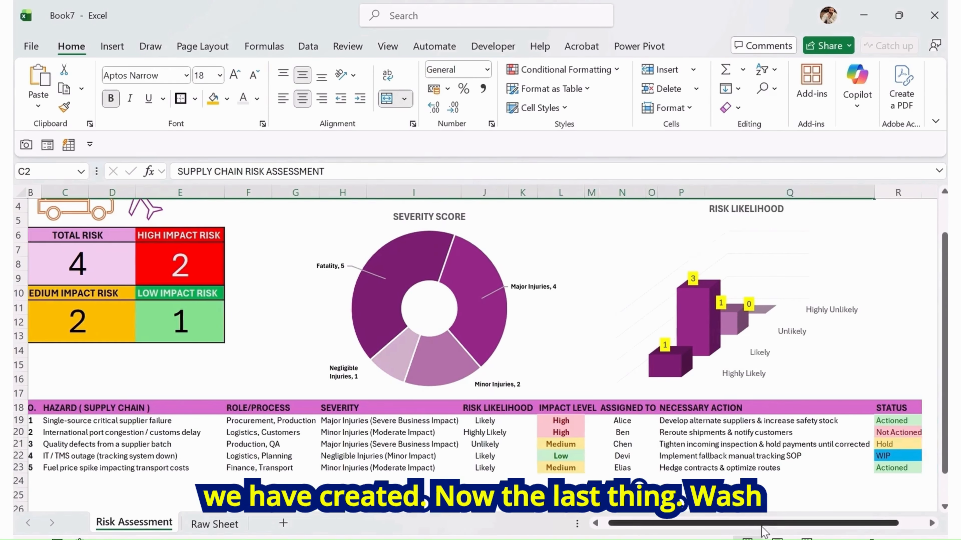
scroll(762, 528, left, 1)
click(215, 524)
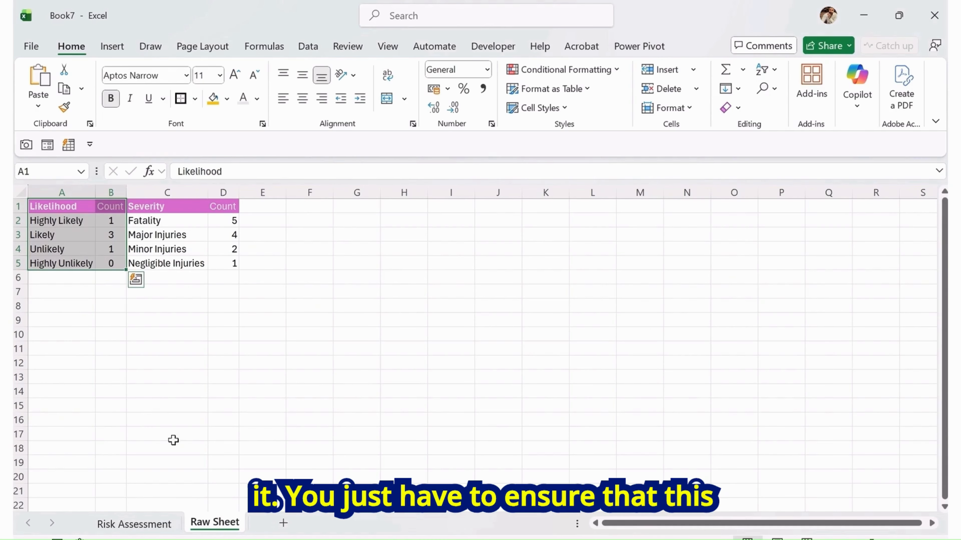
click(212, 473)
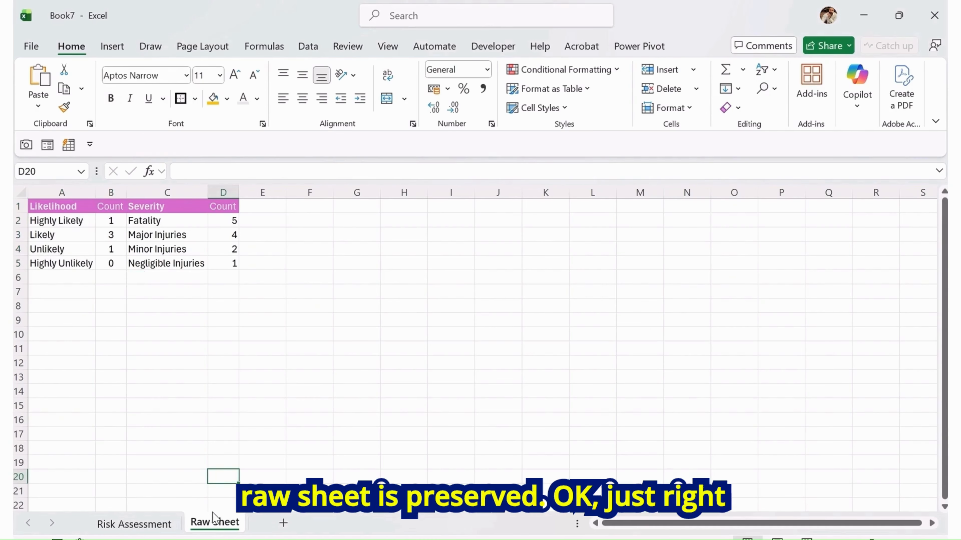
right_click(217, 525)
click(250, 442)
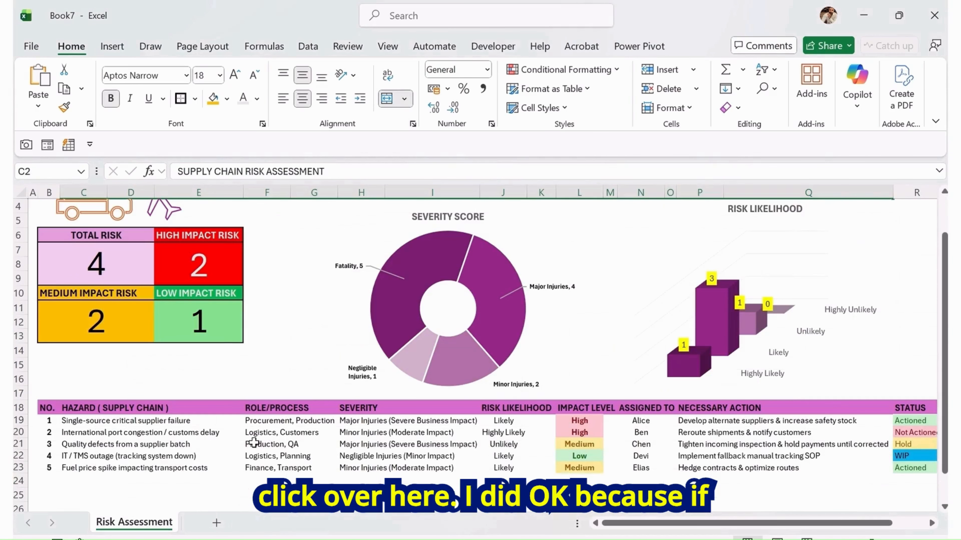
Set the Risk Assessment sheet tab colour to yellow
scroll(295, 344, up, 1)
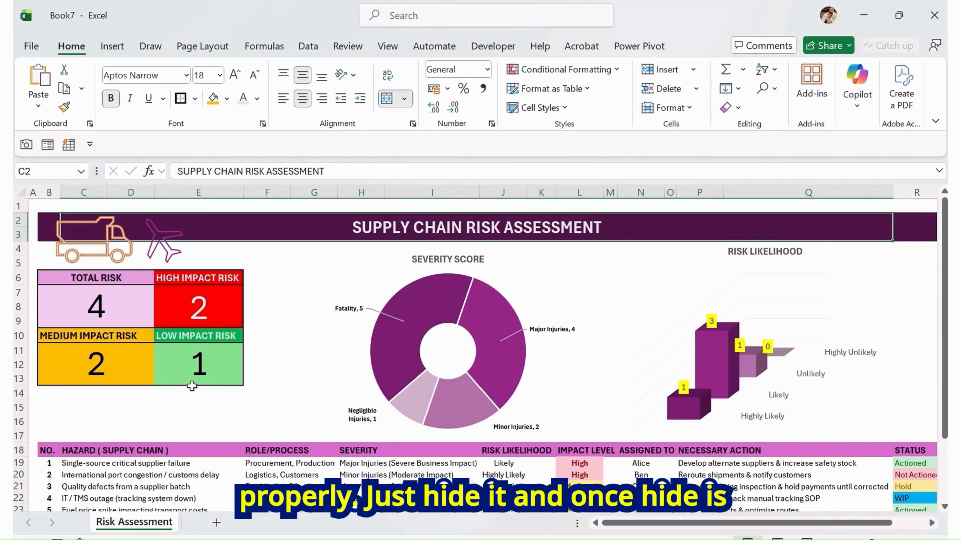
right_click(141, 527)
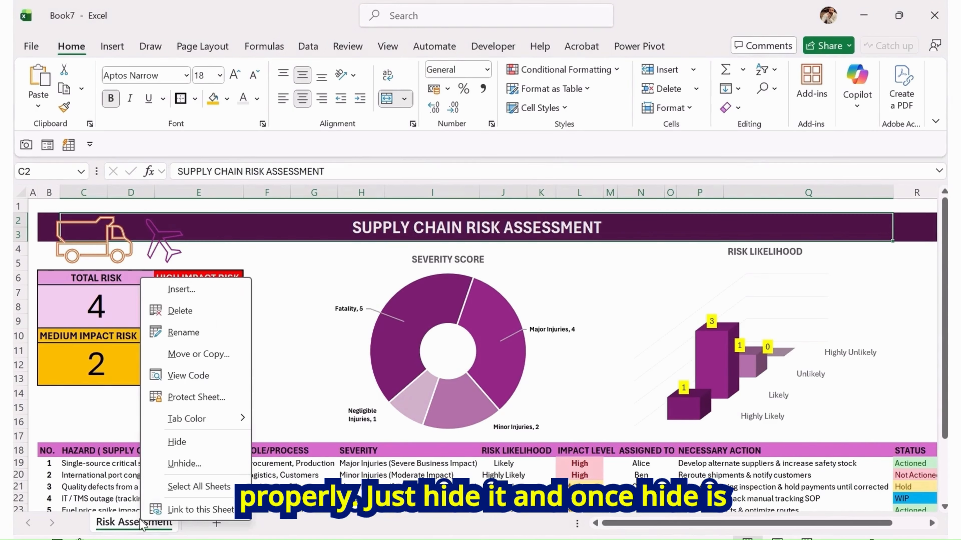
mouse_move(187, 419)
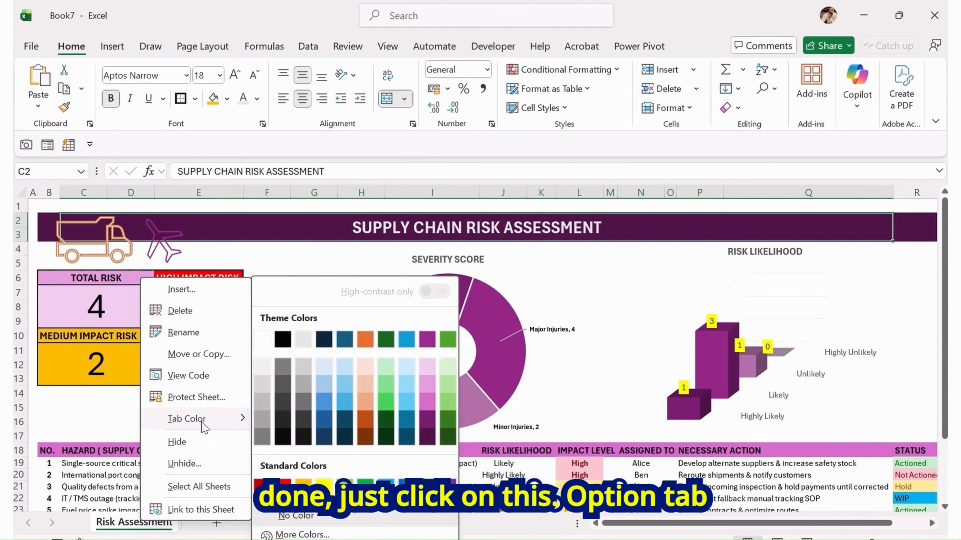
click(305, 478)
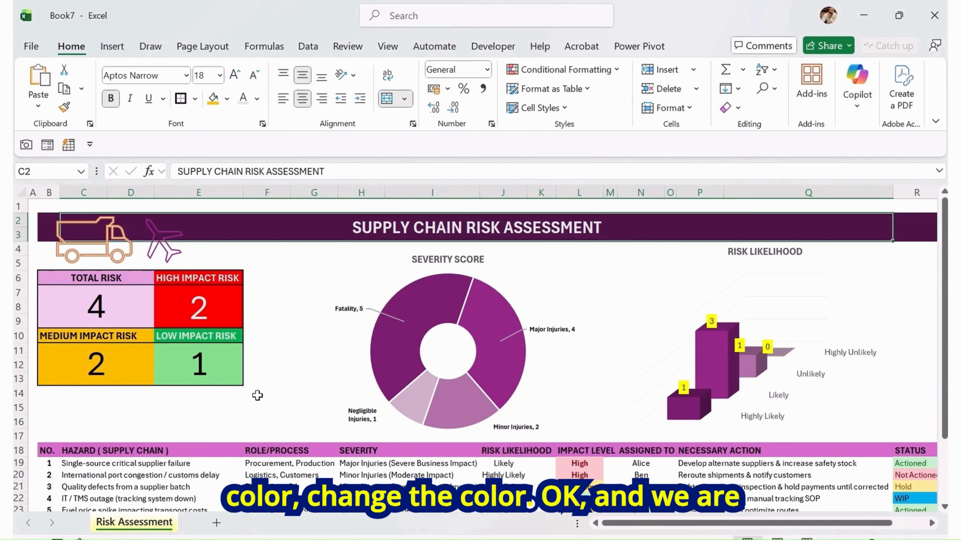
click(268, 393)
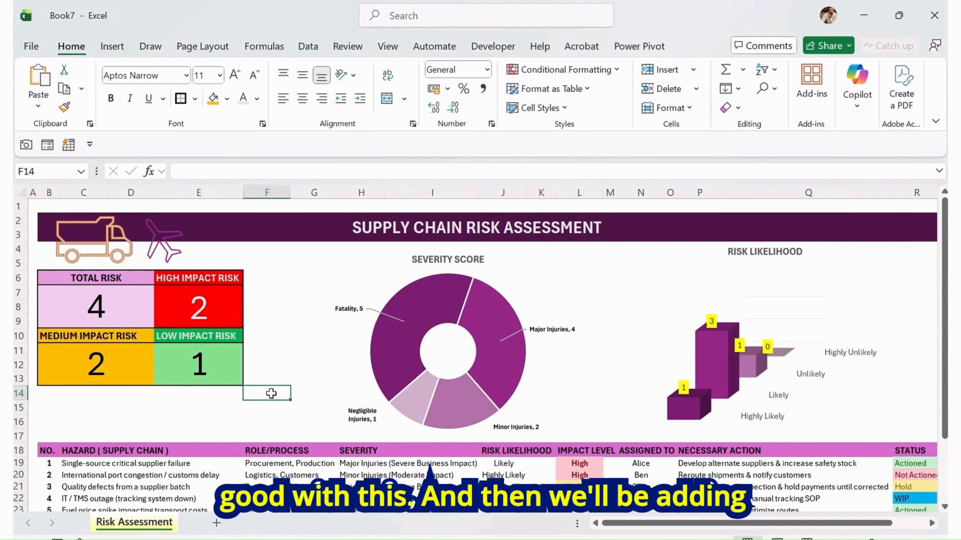
Zoom out and review the whole dashboard layout on the sheet
drag(48, 206, 276, 462)
drag(353, 462, 904, 475)
scroll(882, 424, up, 2)
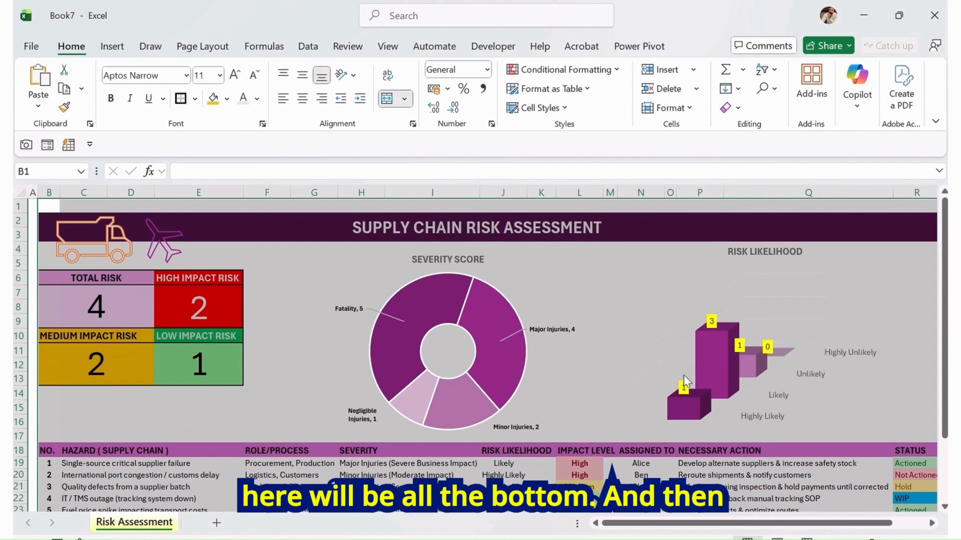
click(663, 294)
click(287, 278)
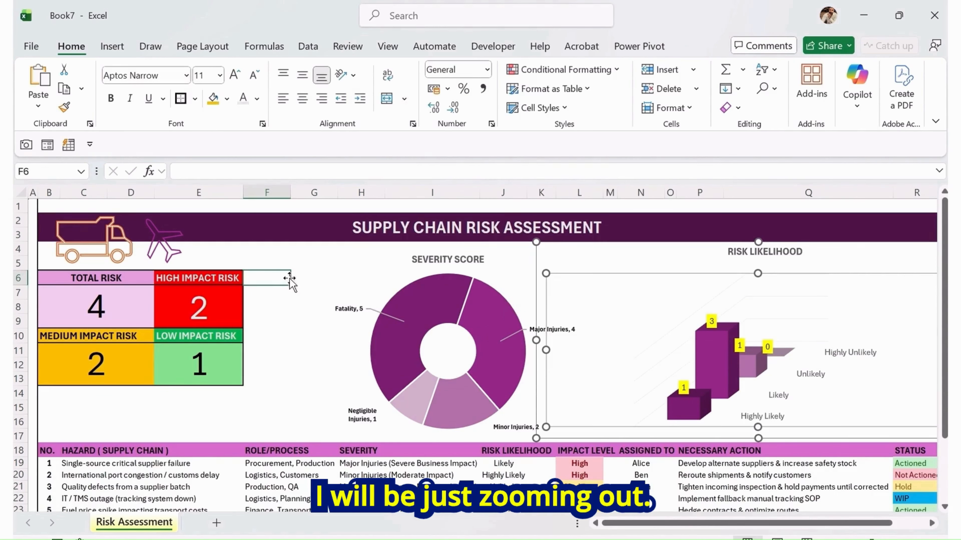
scroll(435, 323, down, 1)
click(854, 316)
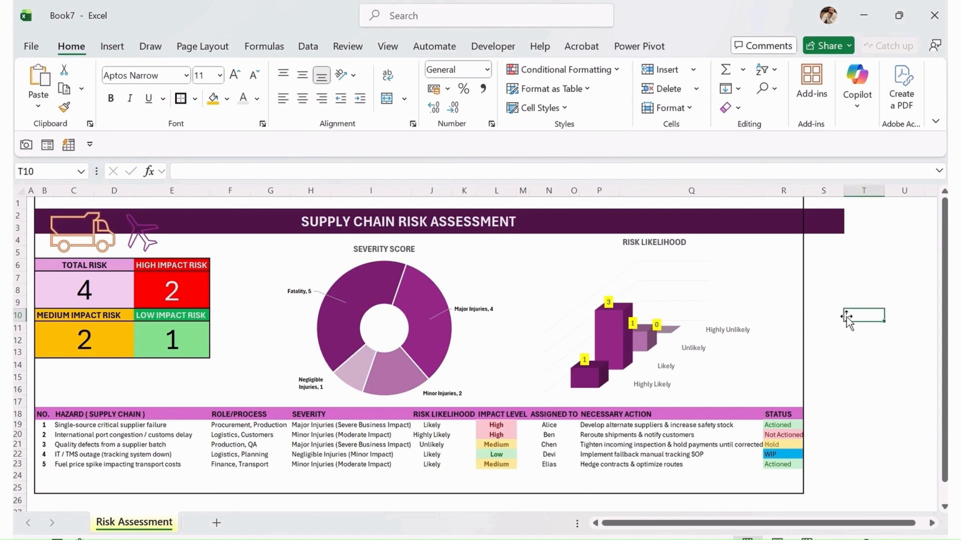
click(825, 191)
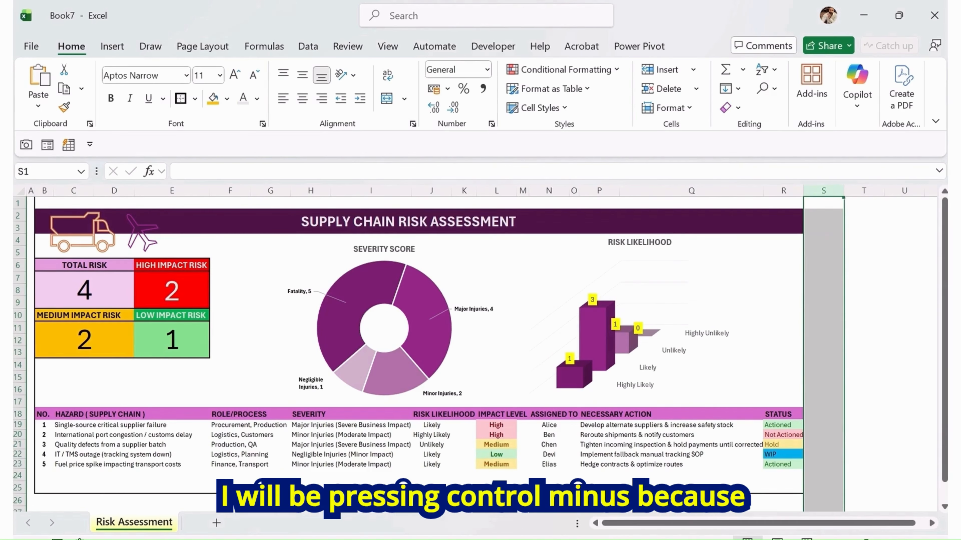
click(856, 356)
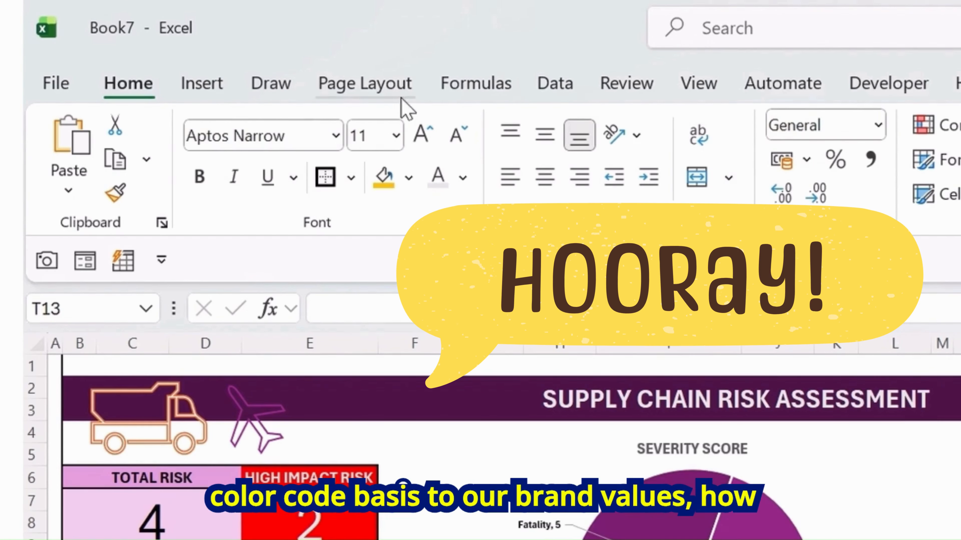
Apply the Basis theme to the workbook
click(346, 91)
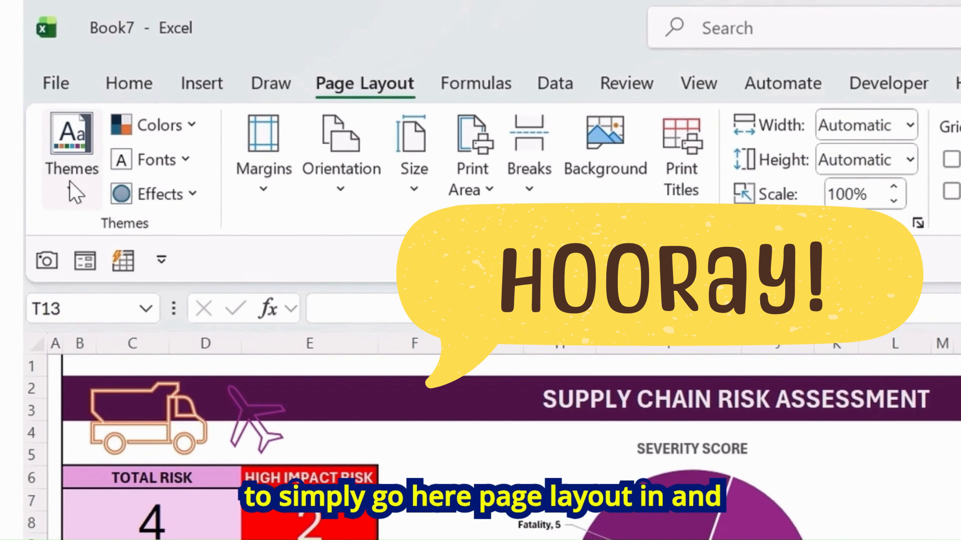
click(73, 188)
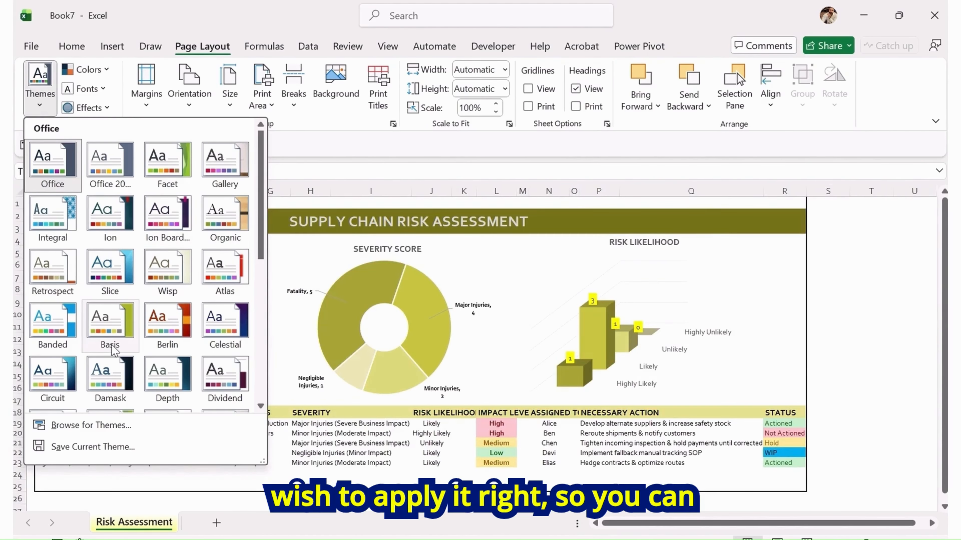
click(110, 325)
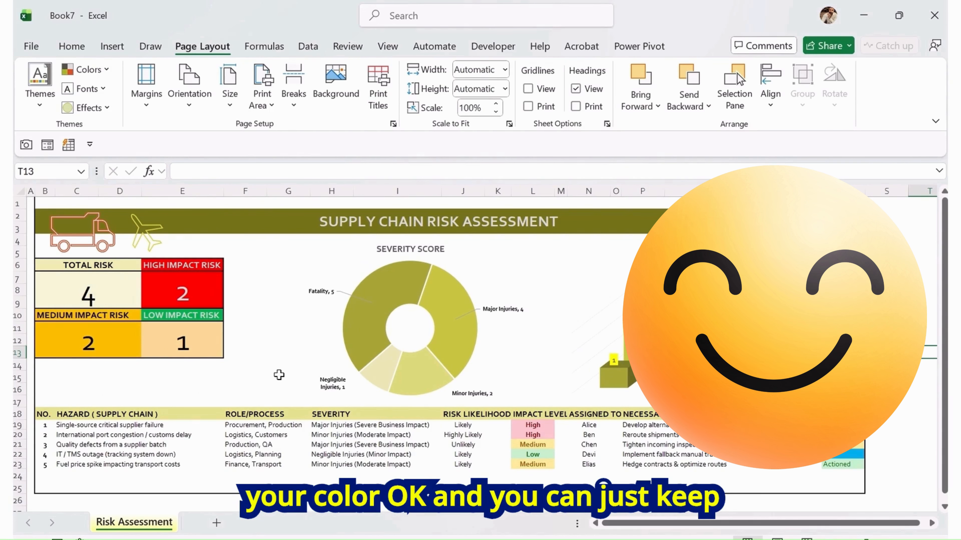
Browse the theme gallery, then switch the theme colours to Grayscale
click(39, 81)
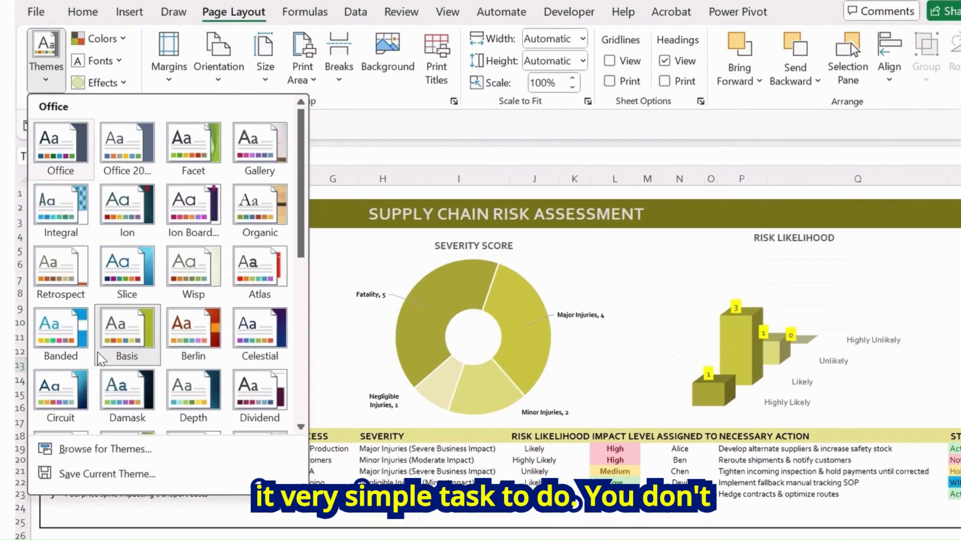
scroll(99, 360, down, 5)
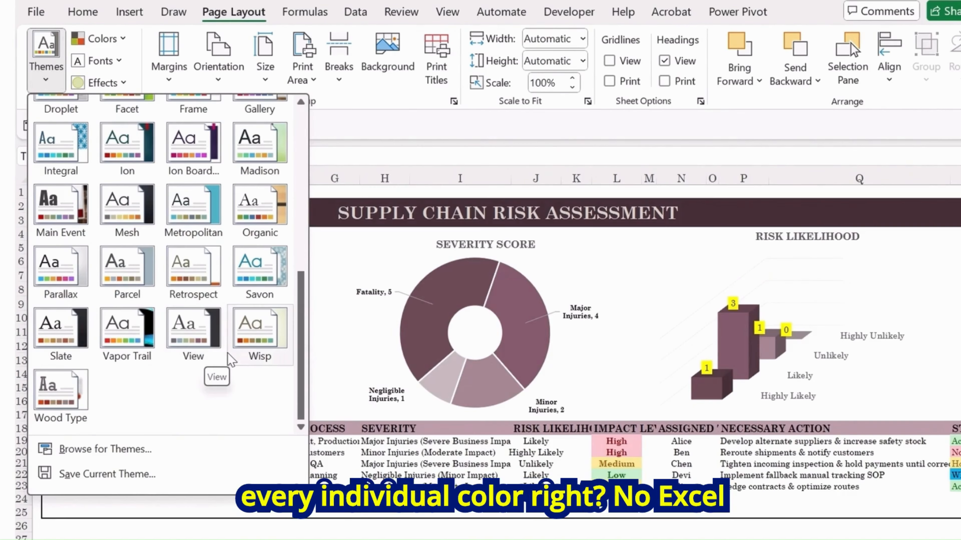
click(124, 39)
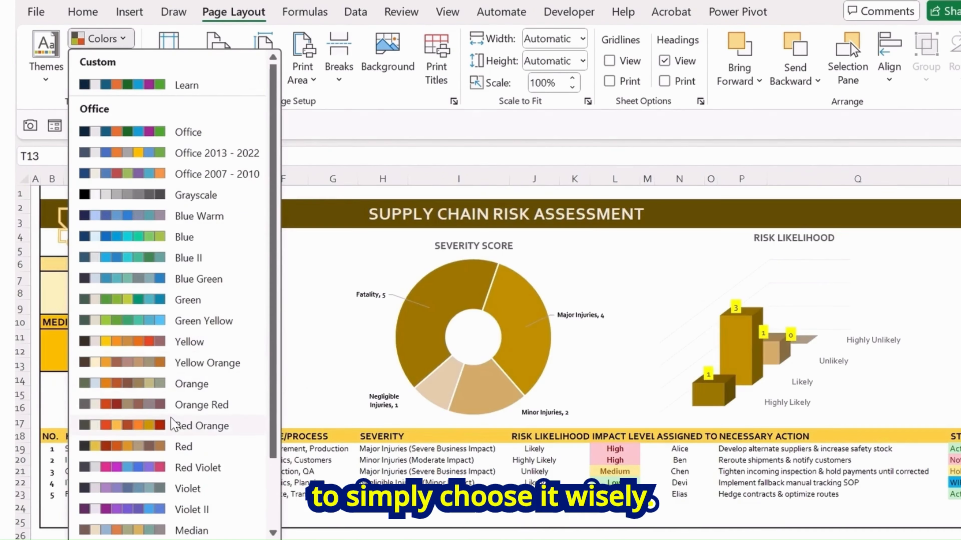
scroll(177, 428, down, 1)
scroll(178, 488, down, 1)
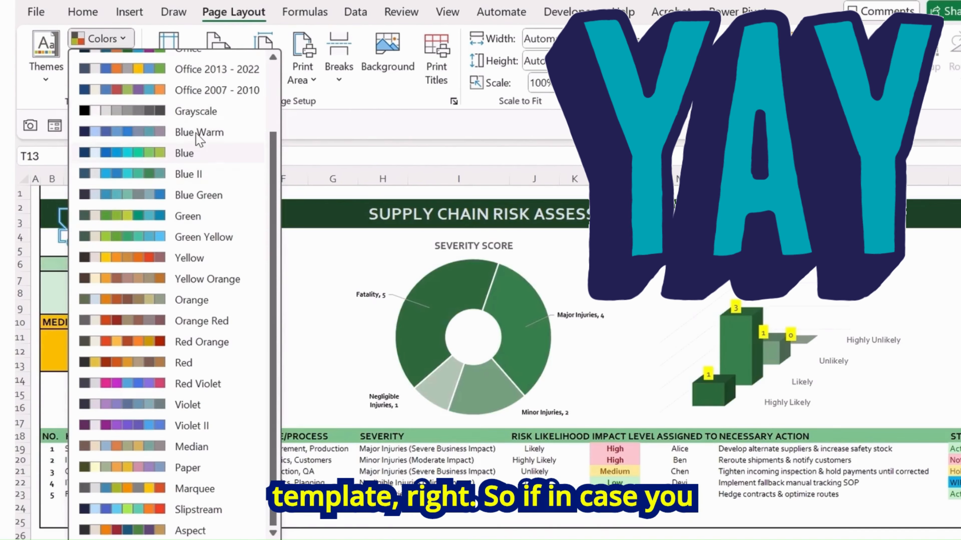
click(190, 114)
click(299, 311)
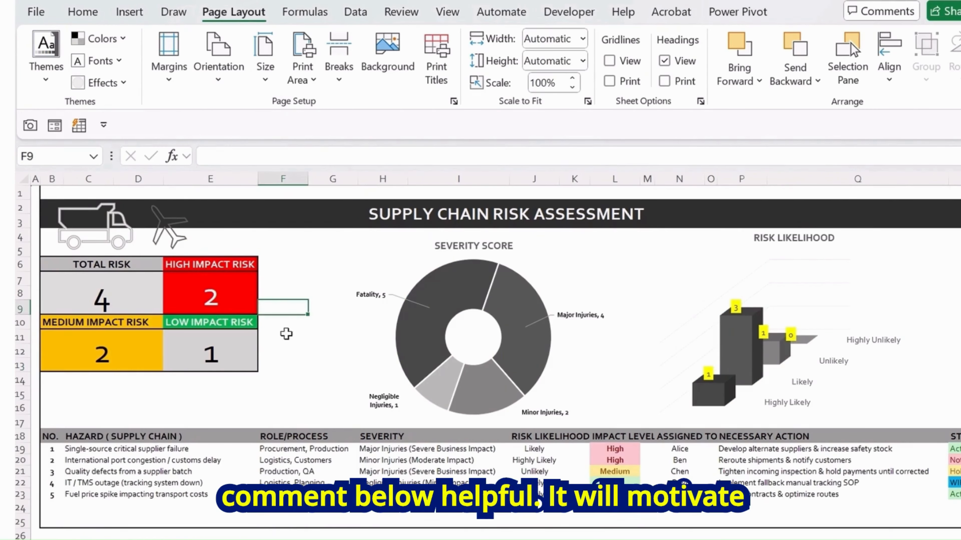